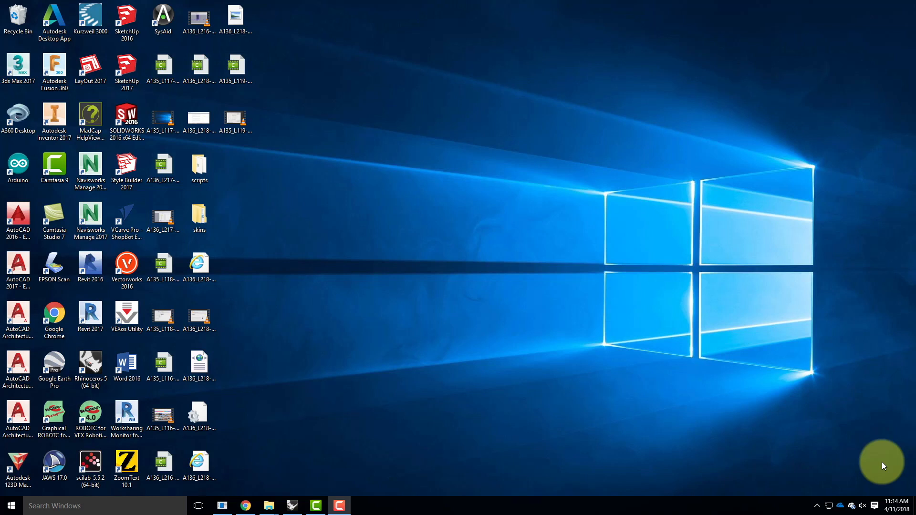
- Switch to the open RetreatBase_S2018 model in Rhinoceros and examine the towers, terraces, railings and base block from several sides
click(293, 504)
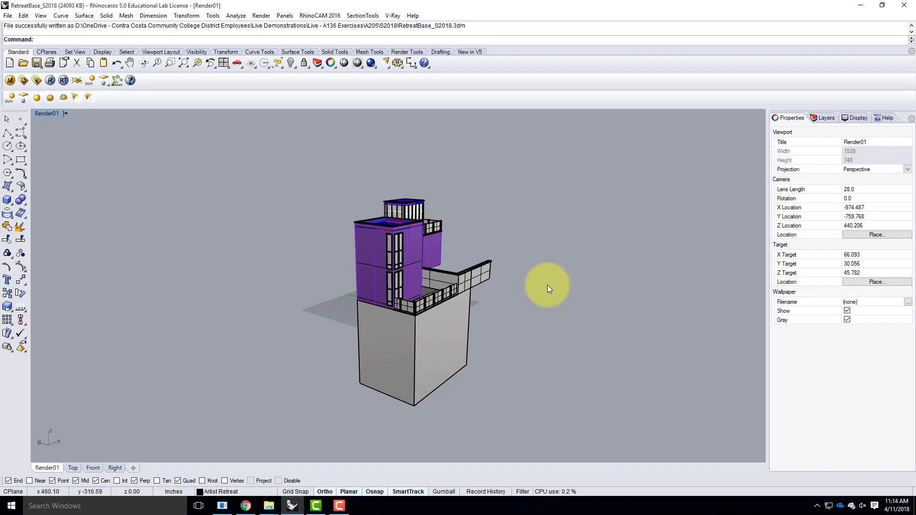
right_drag(522, 247, 455, 275)
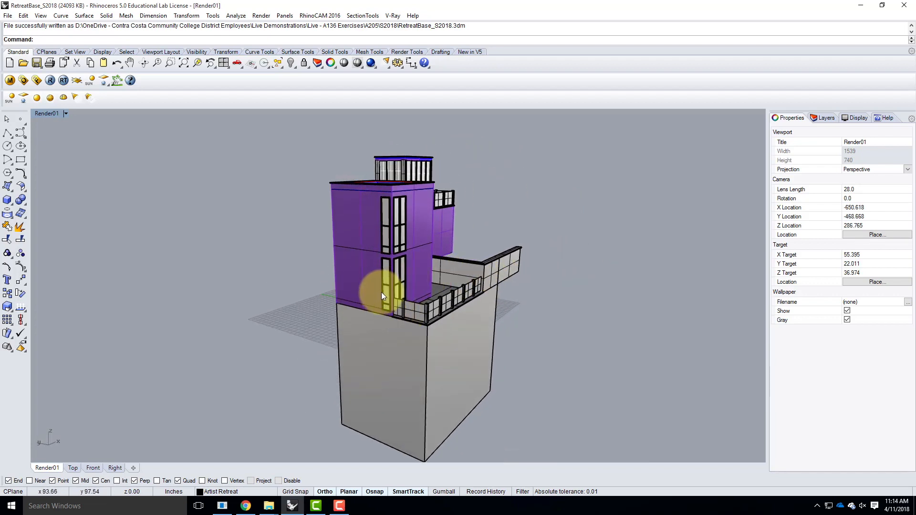
right_drag(509, 254, 436, 276)
scroll(439, 276, up, 3)
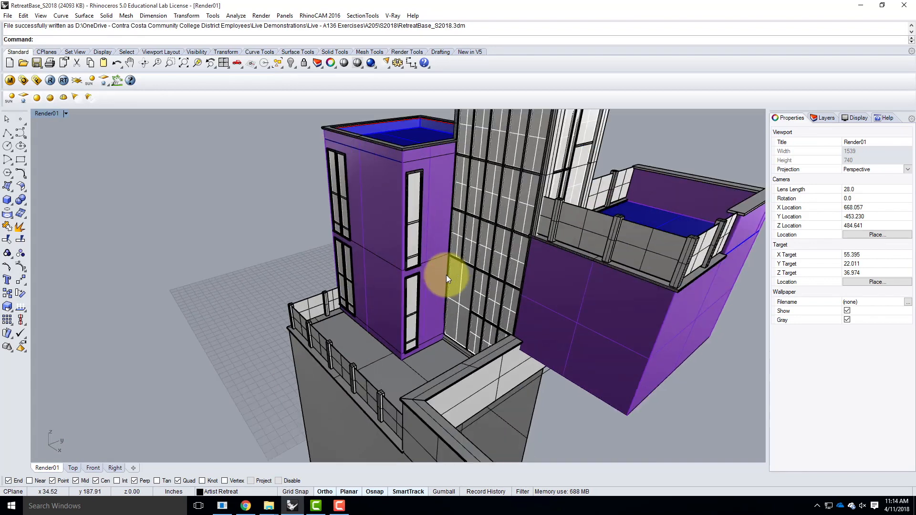
scroll(386, 250, down, 2)
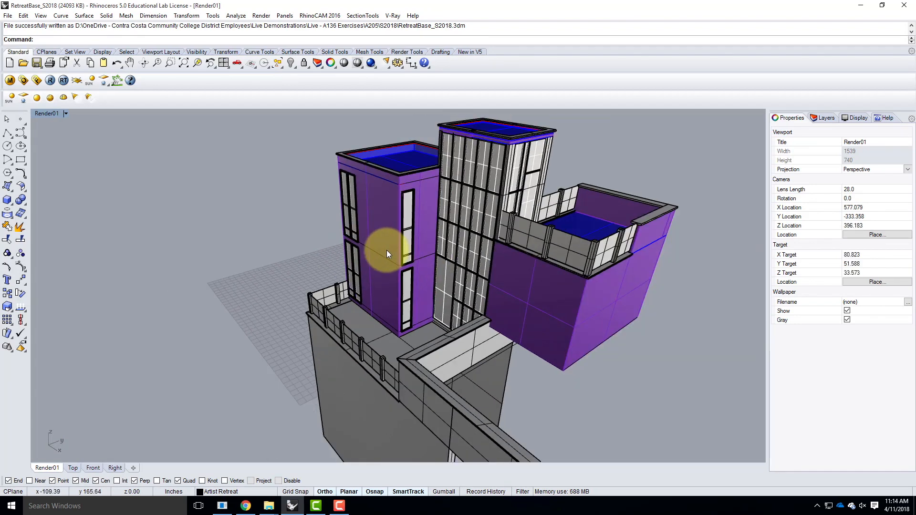
right_drag(404, 251, 548, 265)
scroll(477, 160, down, 5)
scroll(544, 294, up, 5)
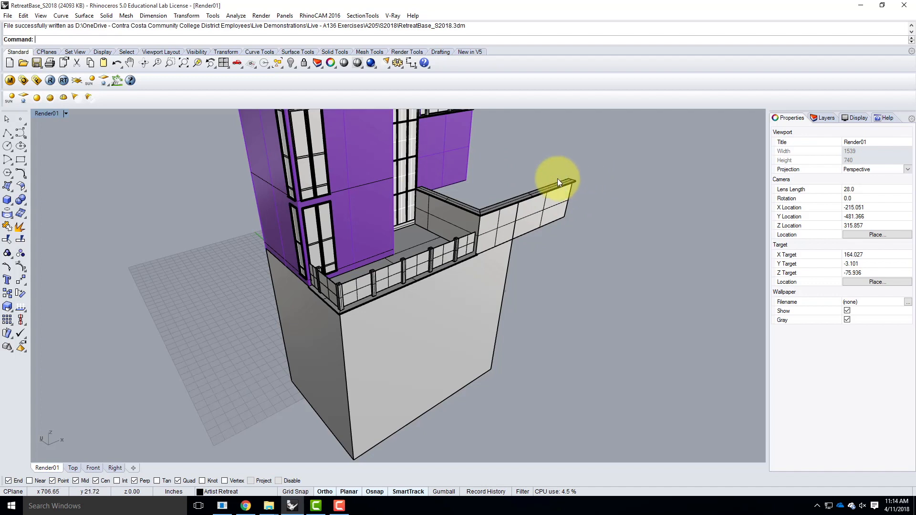
scroll(498, 164, down, 4)
scroll(403, 247, up, 2)
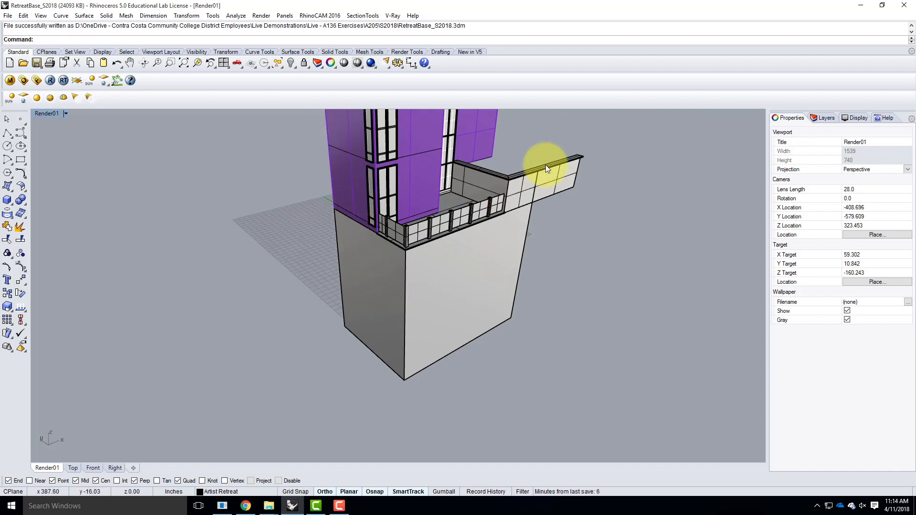
mouse_move(577, 317)
right_down()
mouse_move(321, 281)
mouse_move(508, 280)
mouse_move(552, 290)
right_up()
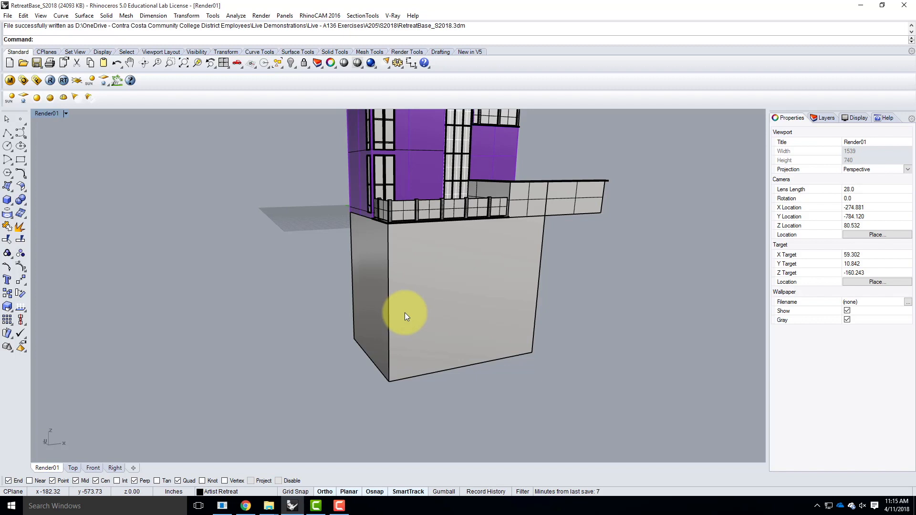
scroll(414, 336, down, 3)
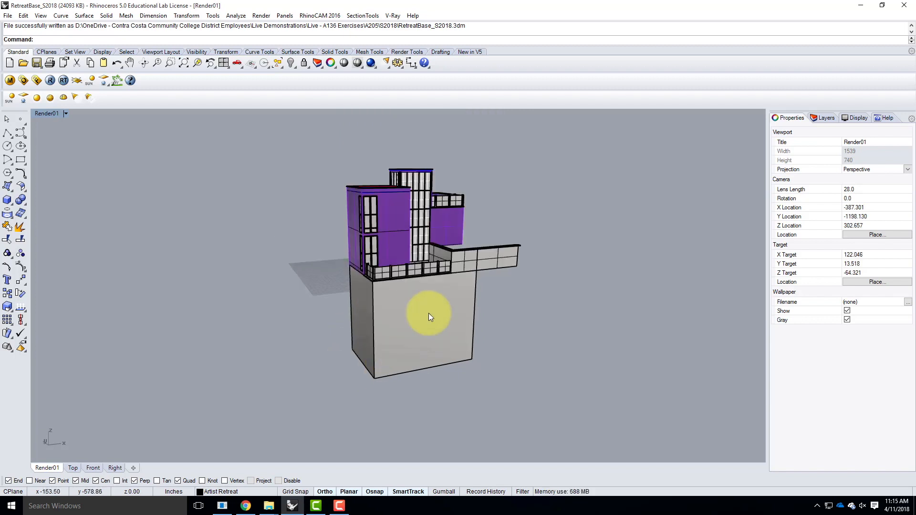
- Review the model's layer structure, going through the sublayers of Interior, Exterior and Landscape plus the Blocks, Pool and Construction layers
click(822, 118)
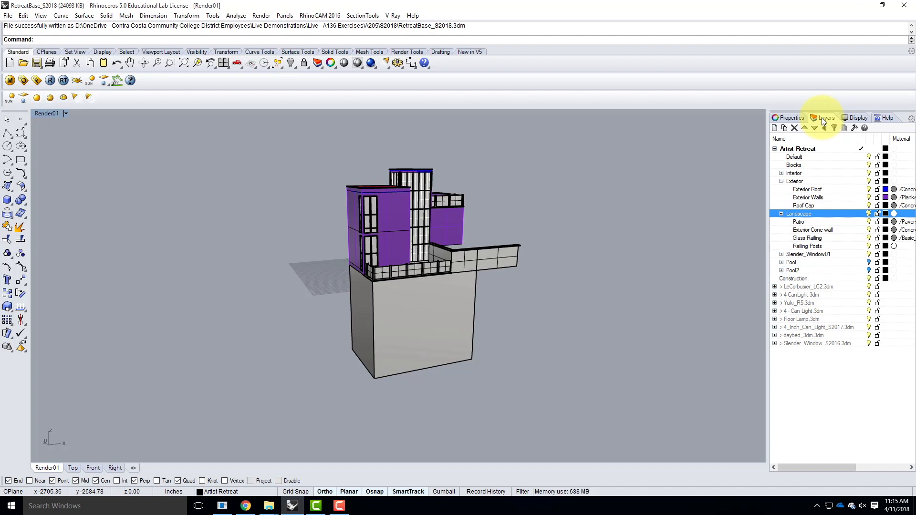
click(781, 181)
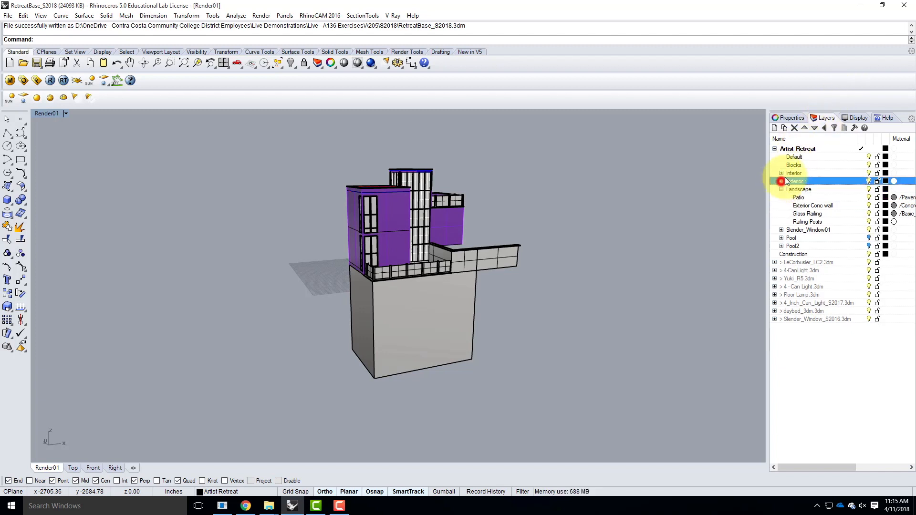
click(787, 149)
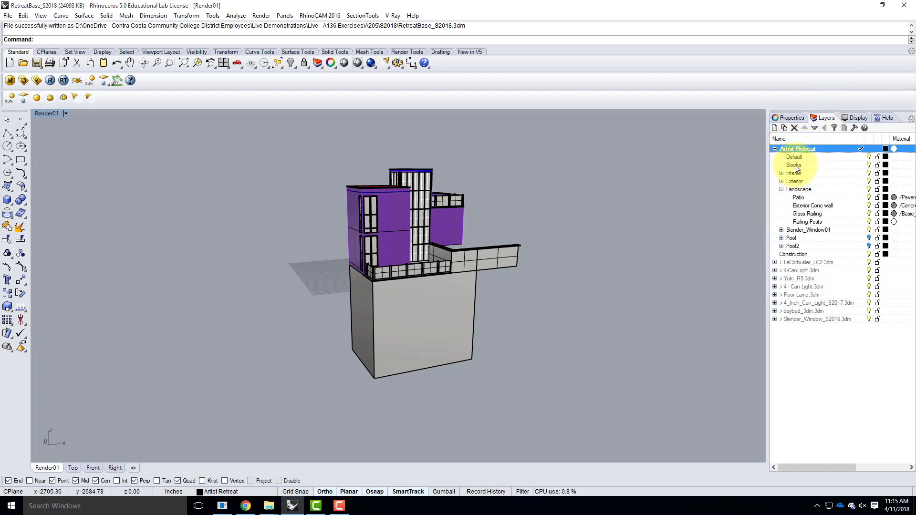
click(795, 165)
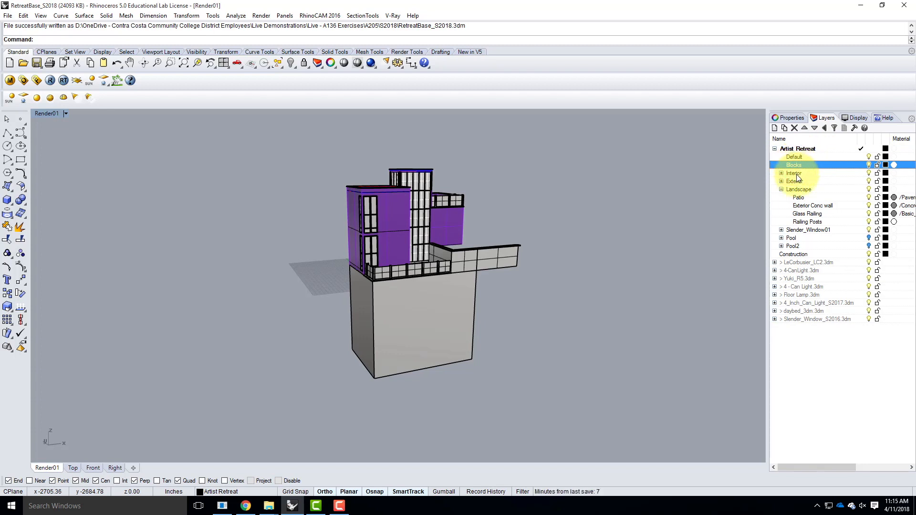
click(795, 173)
click(782, 173)
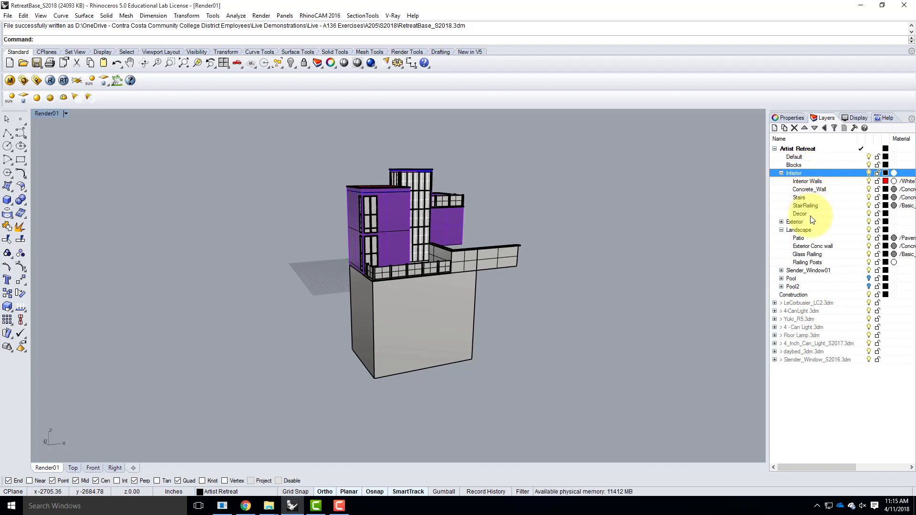
click(782, 173)
click(781, 181)
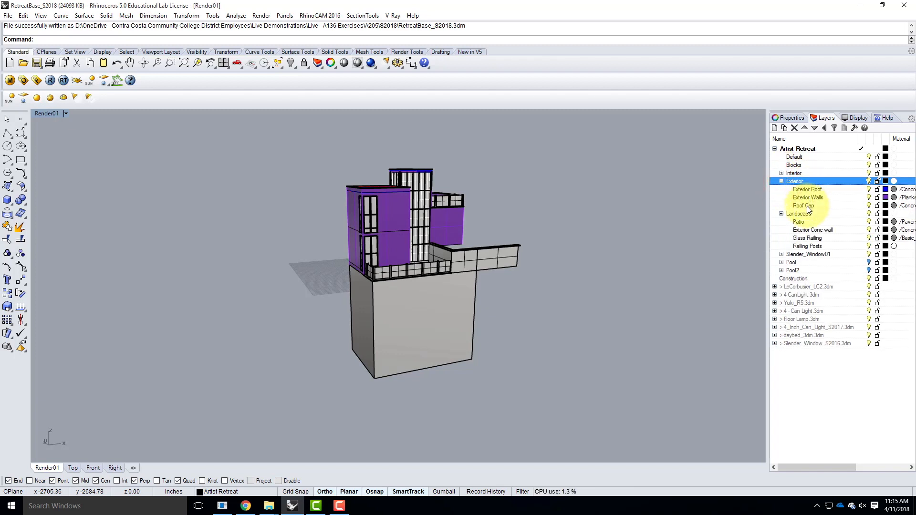
click(781, 181)
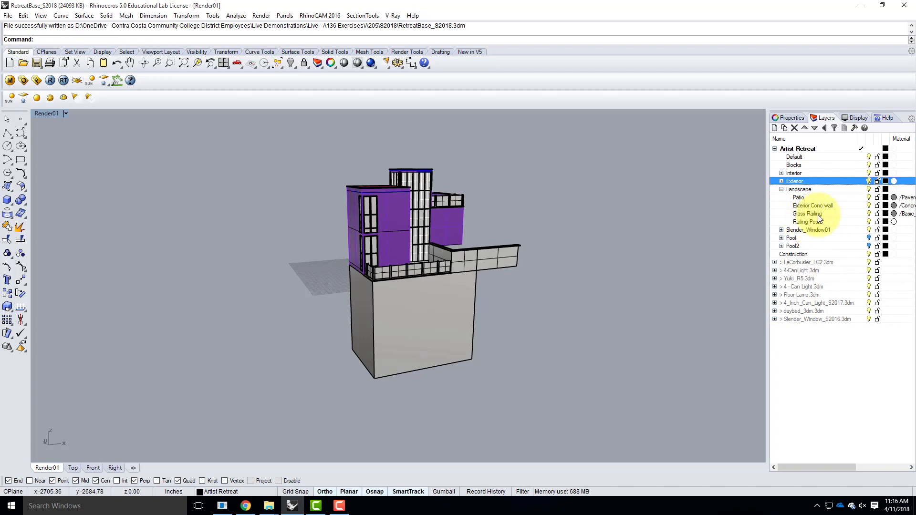
click(782, 189)
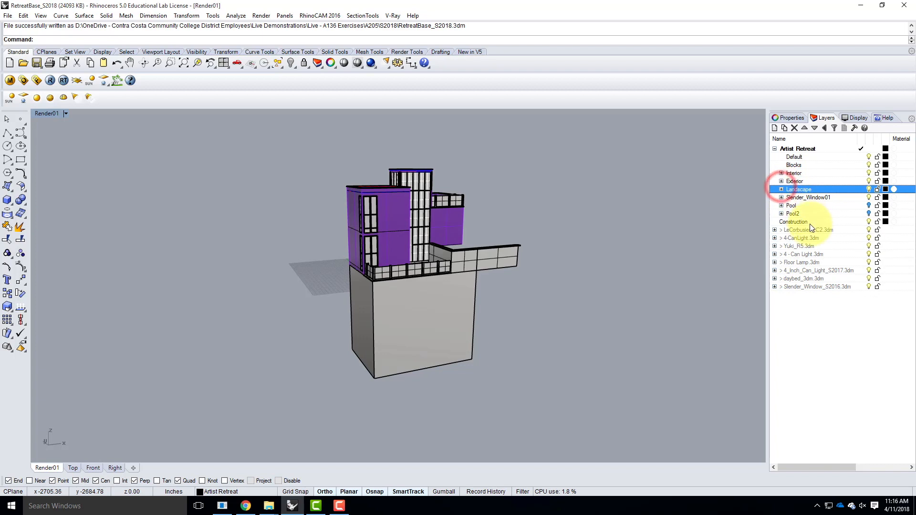
click(792, 206)
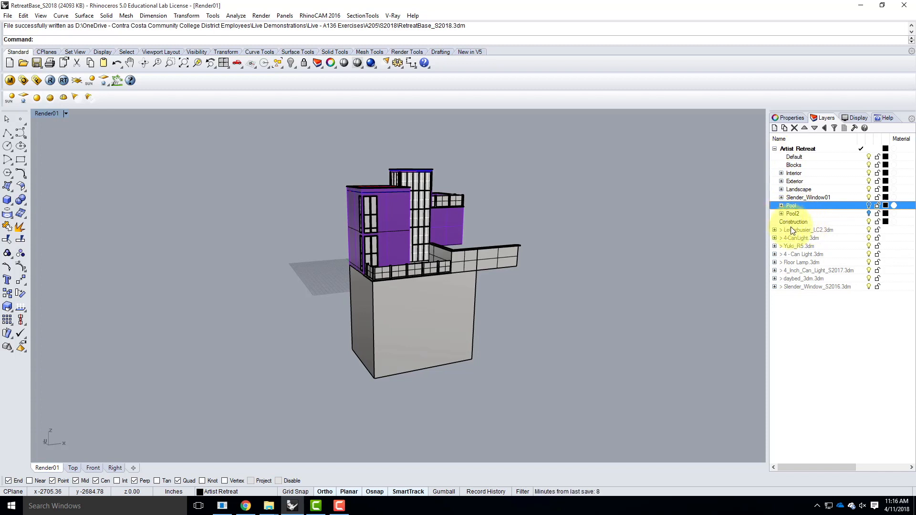
click(792, 221)
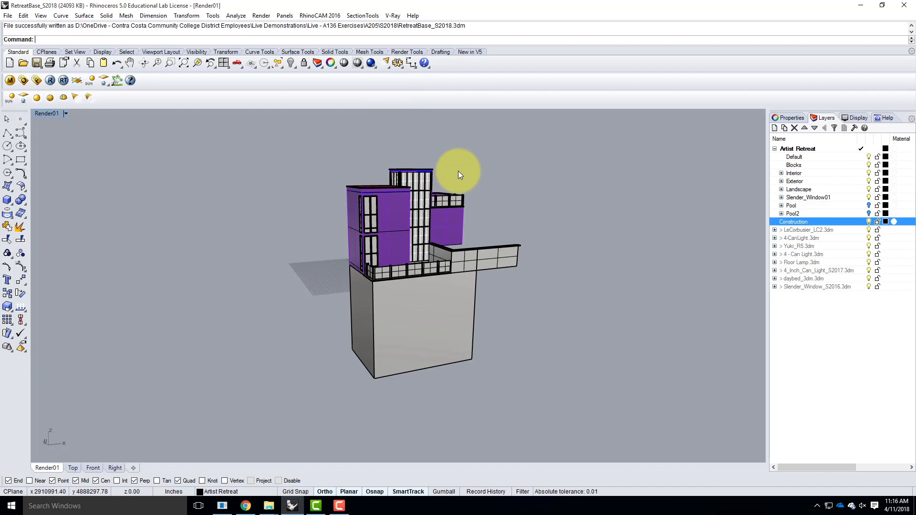
- Save the RetreatBase_S2018 model and minimize its window to return to the desktop
click(7, 16)
click(20, 62)
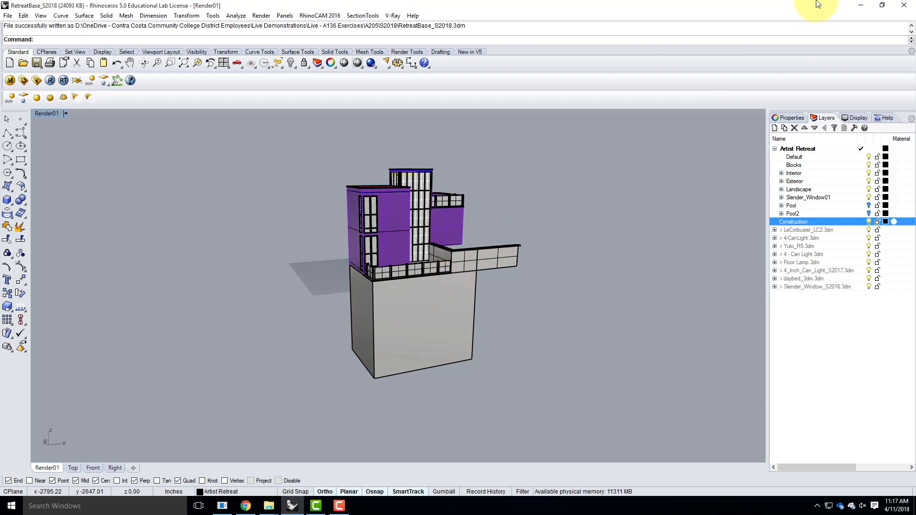
click(863, 8)
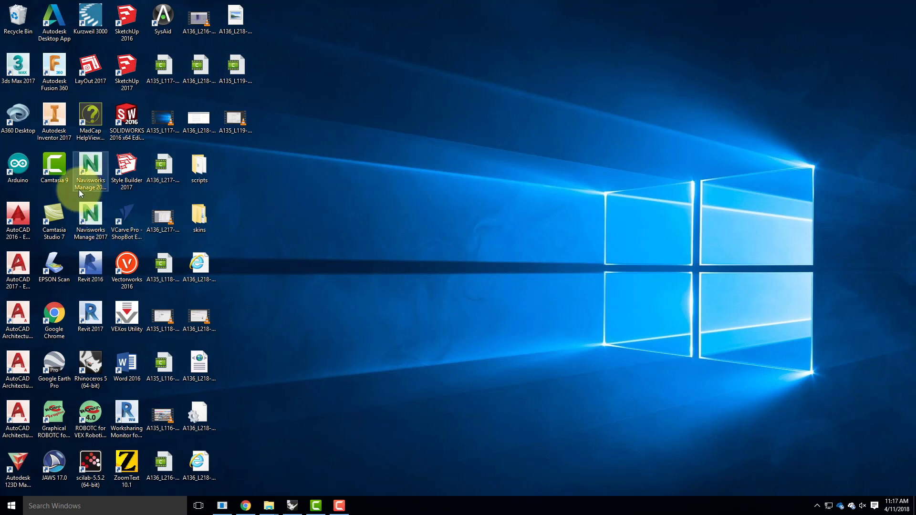
- Launch a second Rhinoceros 5 (64-bit) session with the Large Objects - Inches template, declining all V-Ray bug reports
double_click(95, 366)
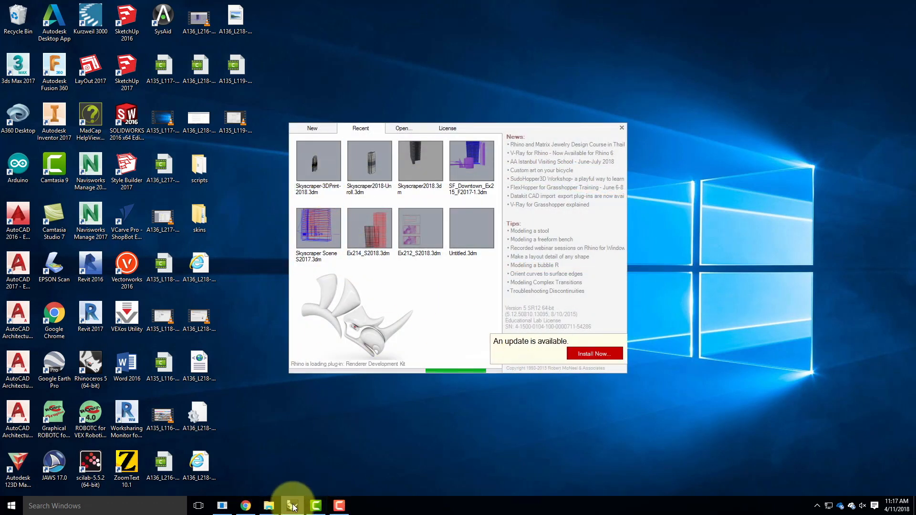
mouse_move(293, 504)
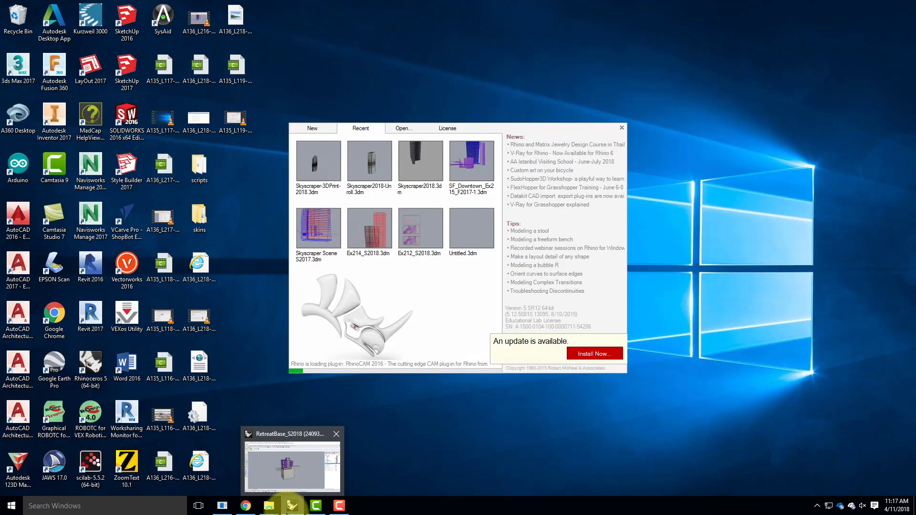
click(285, 487)
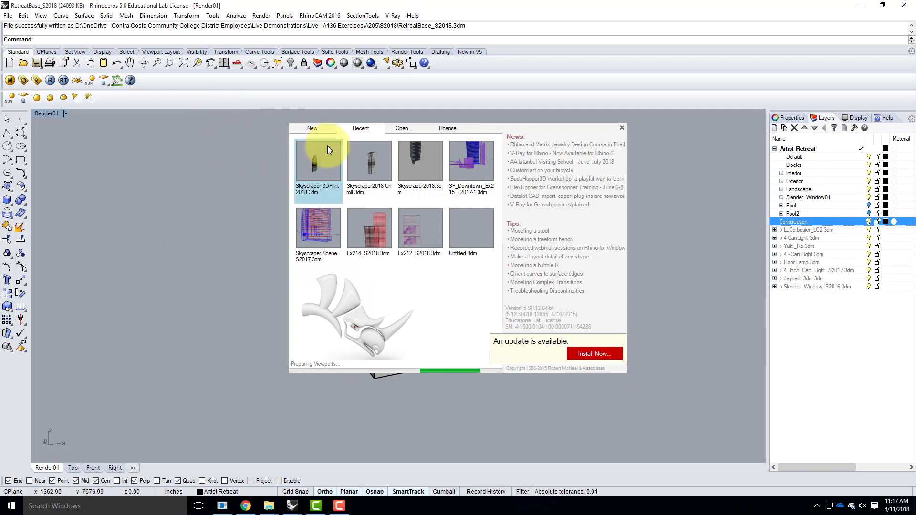
click(313, 129)
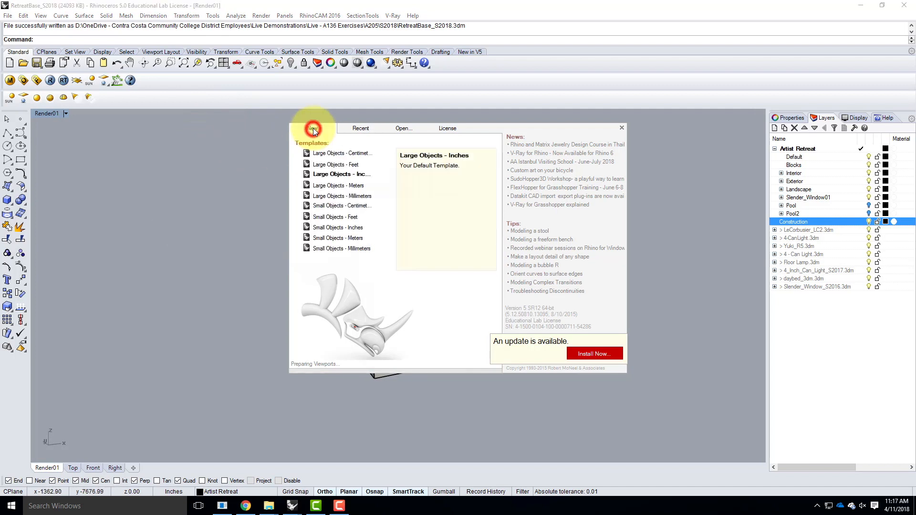
click(341, 175)
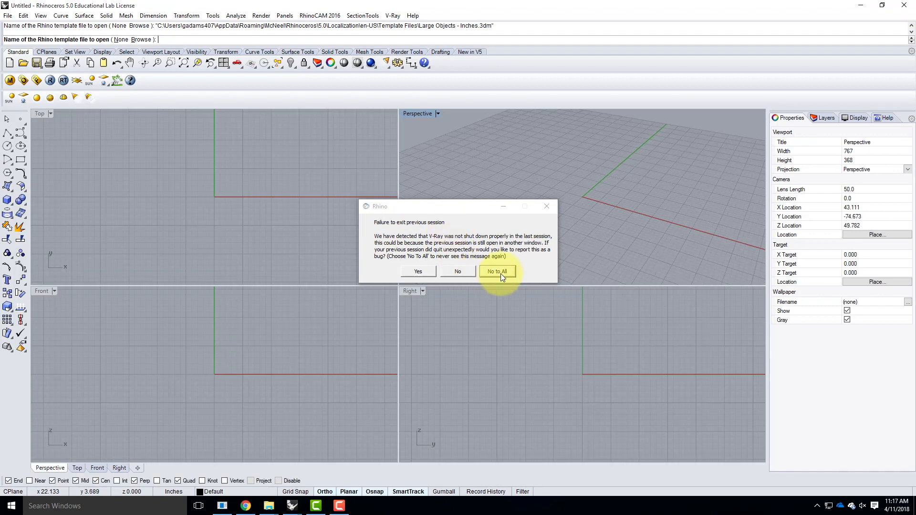
click(505, 273)
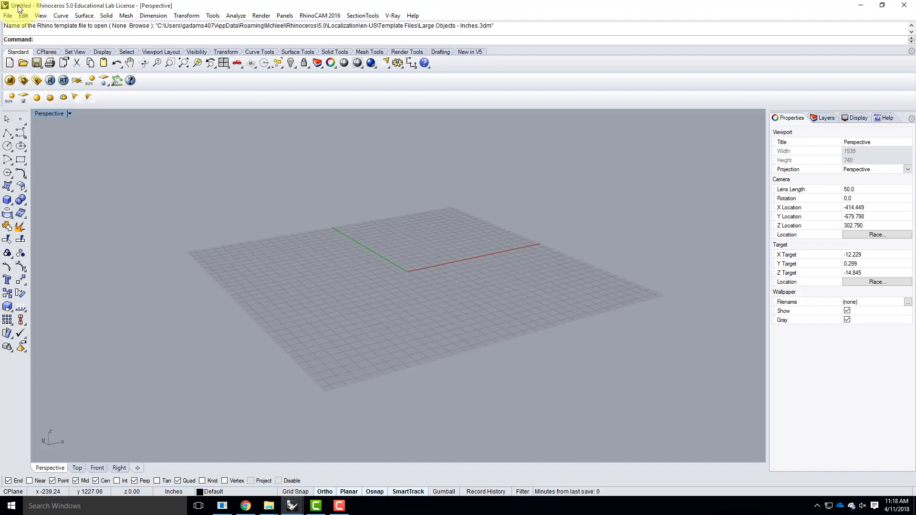
- Start saving the new model under a new name and browse to the Live - A136 Exercises\A205\S2018 folder
click(7, 16)
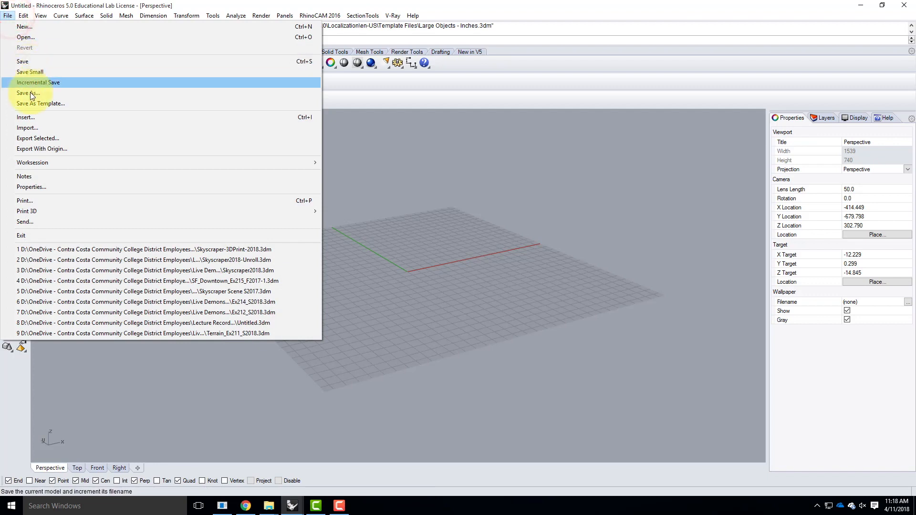
click(33, 93)
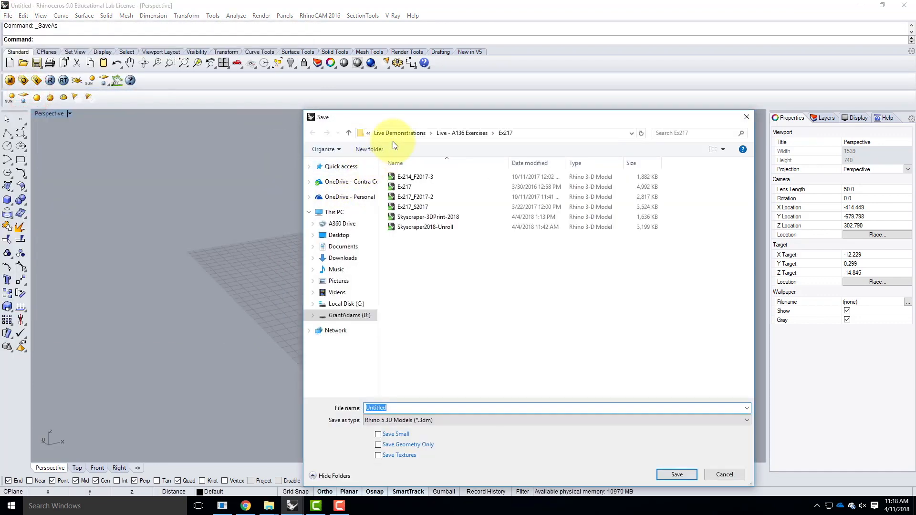
click(393, 134)
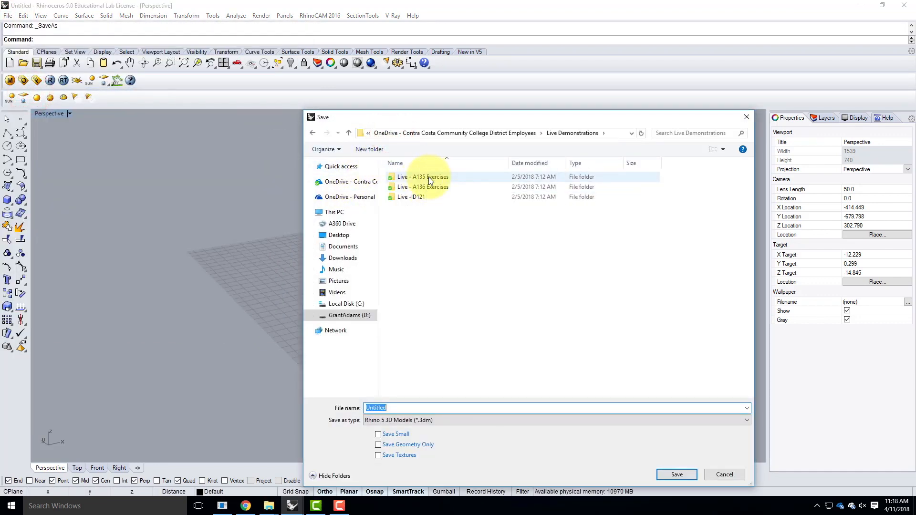
double_click(418, 187)
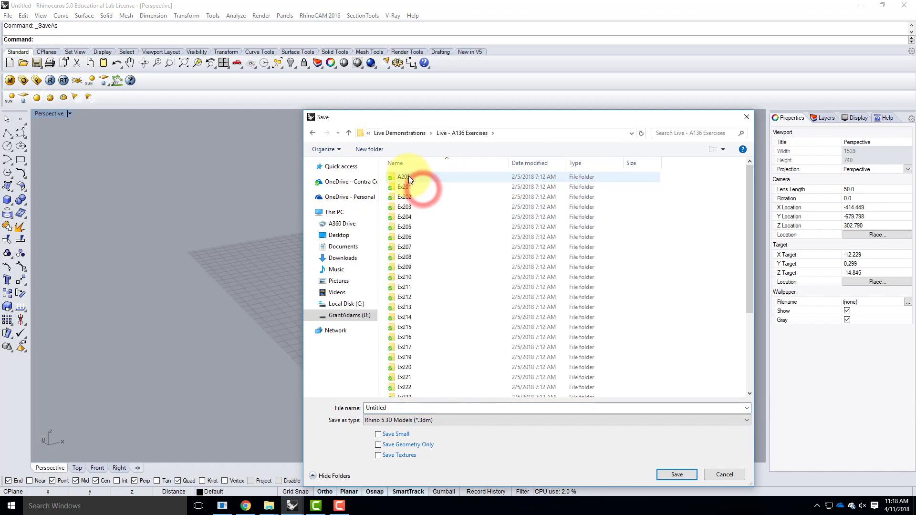
click(405, 178)
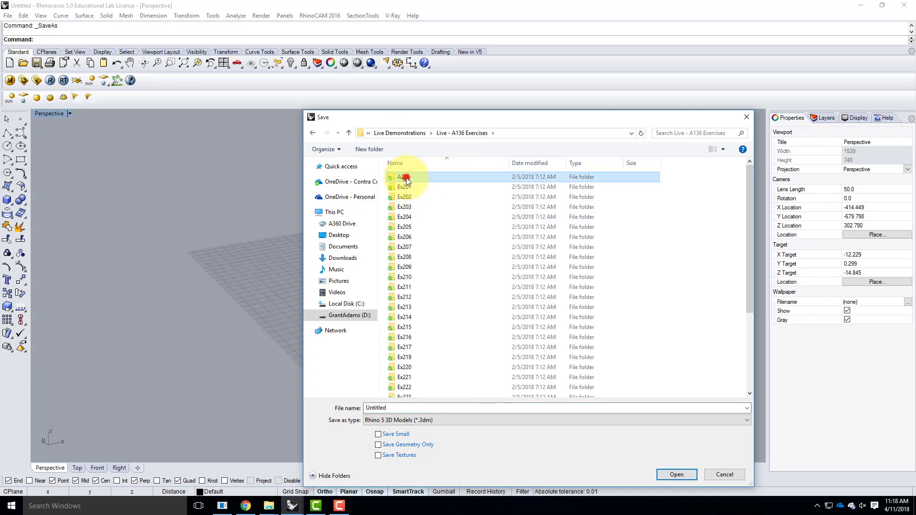
double_click(406, 177)
double_click(409, 188)
- Name the file MasterSiteS2018 and save it as a Rhino 5 3D model
double_click(389, 409)
text(mAS)
key(BackSpace)
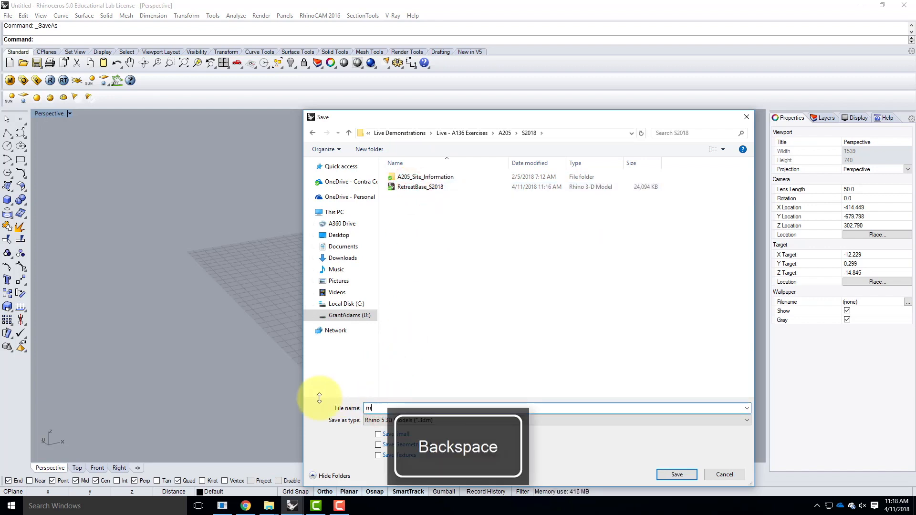
key(BackSpace)
key(Caps_Lock)
text(Mase)
key(BackSpace)
text(terS)
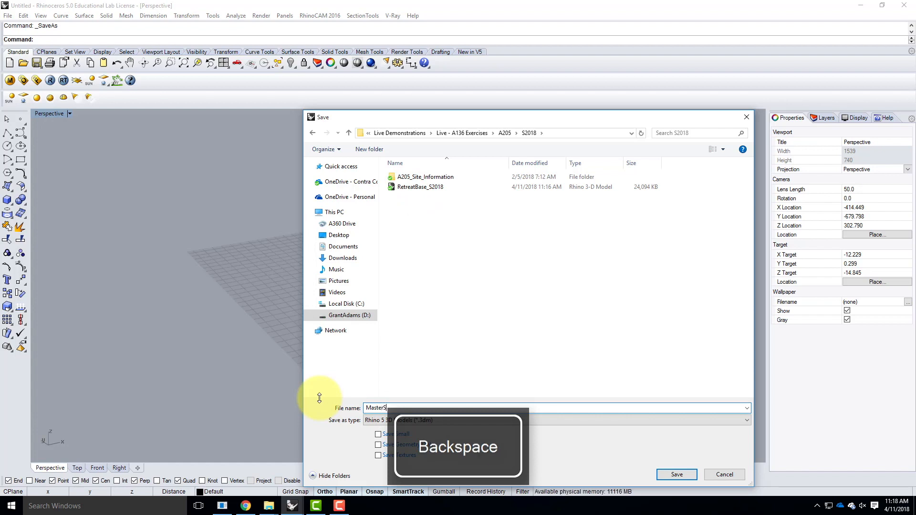
text(iteS2018)
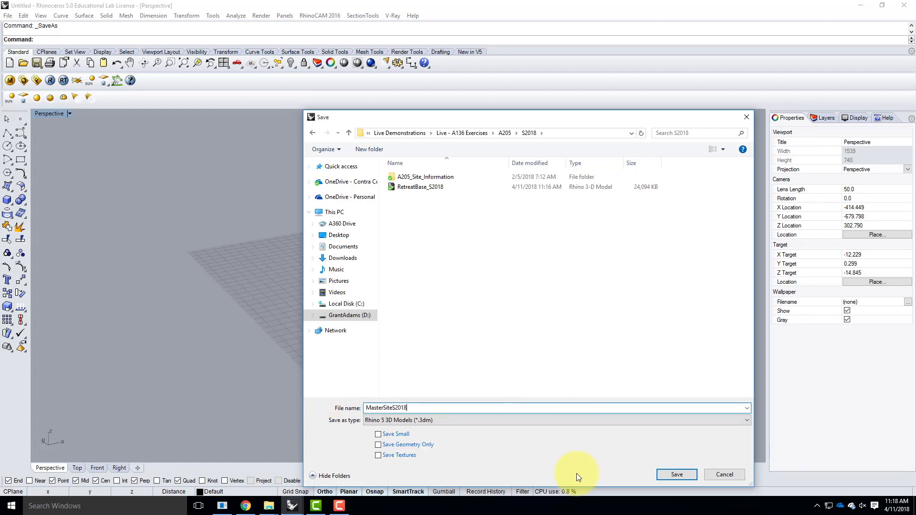
click(695, 474)
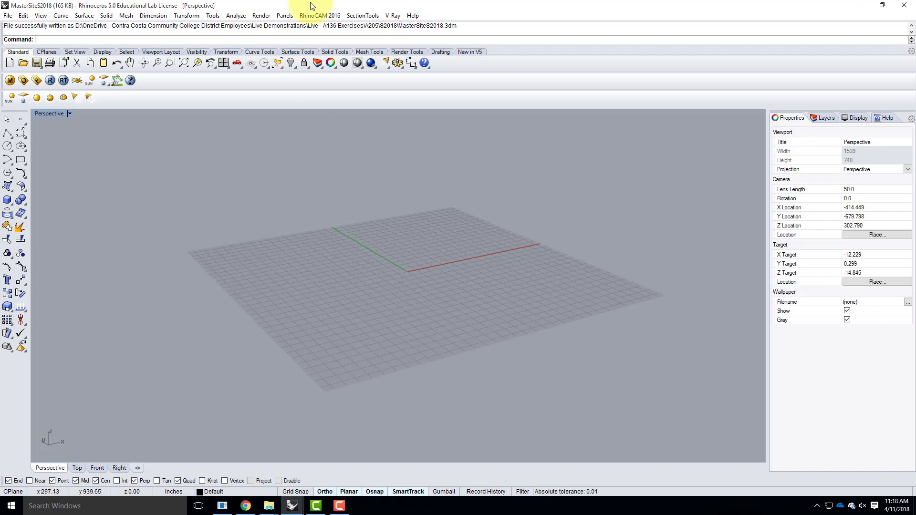
- Switch to Chrome and open the bookmarked Digital Tools For Designers & Architects site in a new tab
click(251, 511)
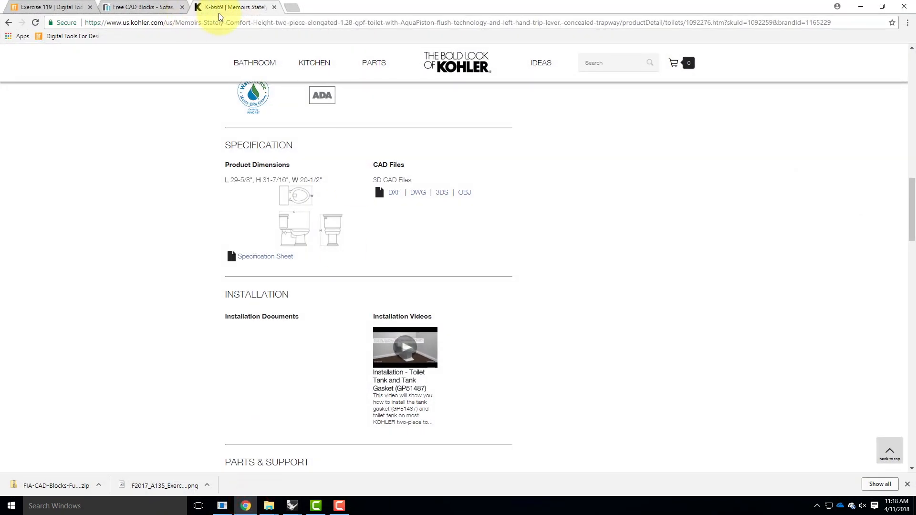
right_click(48, 9)
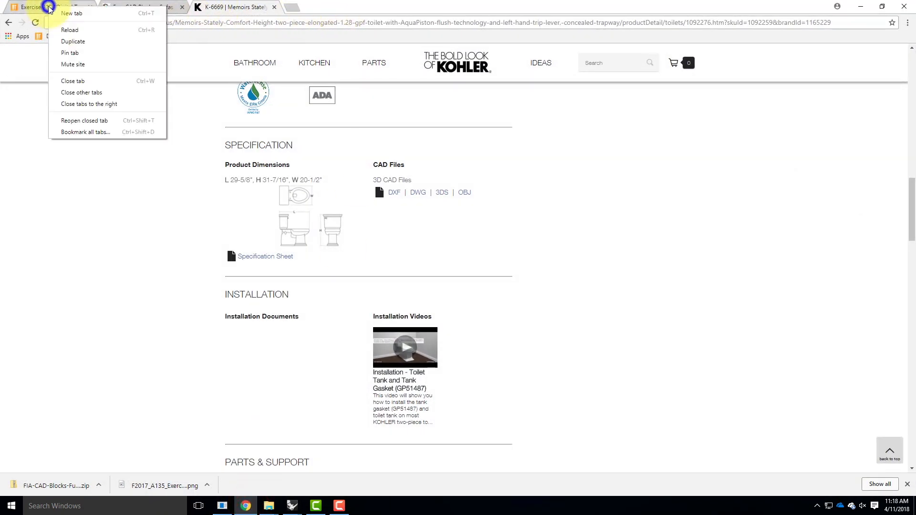
right_click(40, 36)
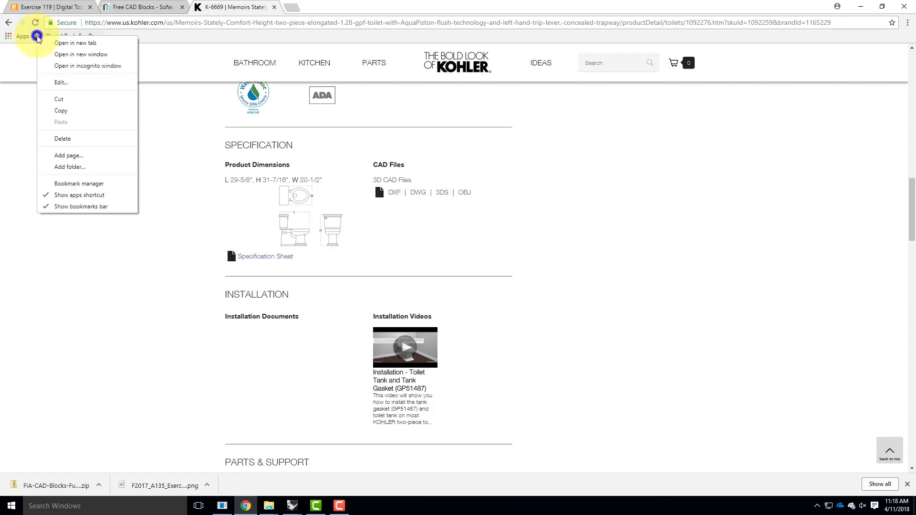
click(78, 43)
click(325, 8)
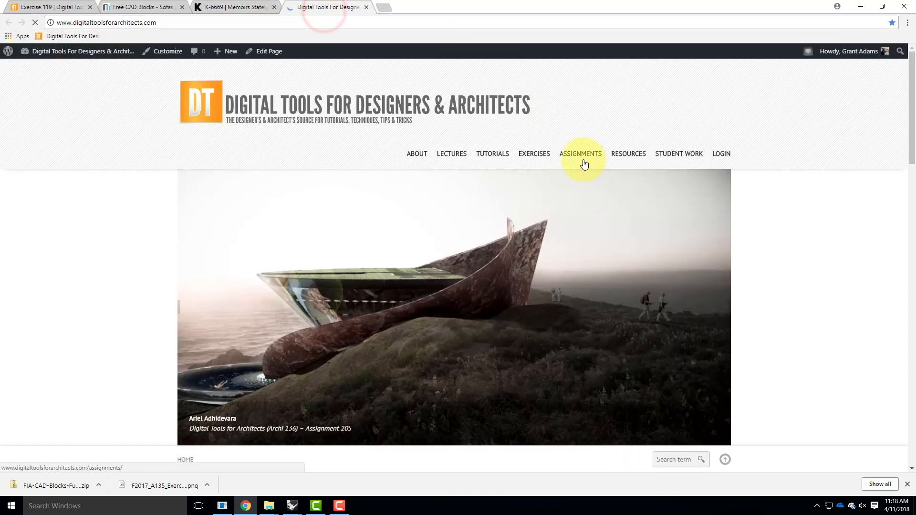
- View the downloads of Assignment 205 among the Spring 2018 Archi 136 assignments, and return to Rhino
mouse_move(579, 157)
mouse_move(579, 192)
click(523, 191)
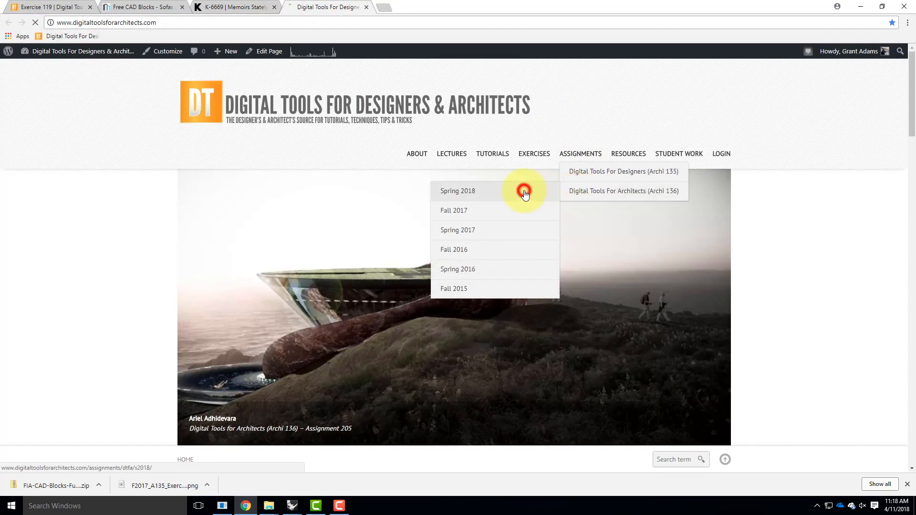
click(384, 400)
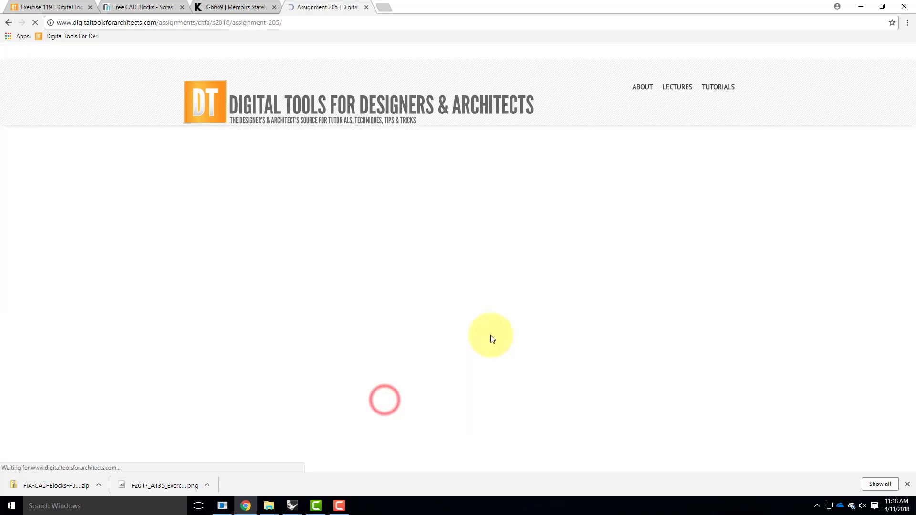
scroll(487, 335, down, 12)
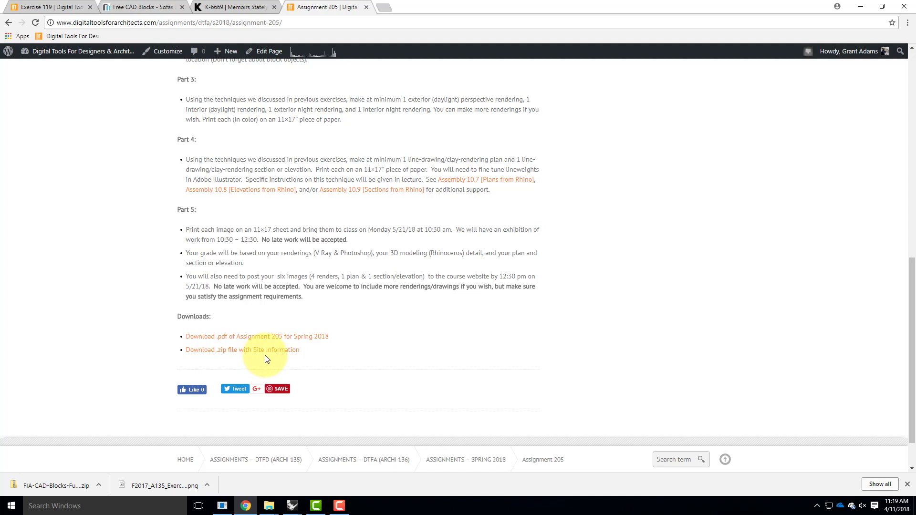
click(853, 6)
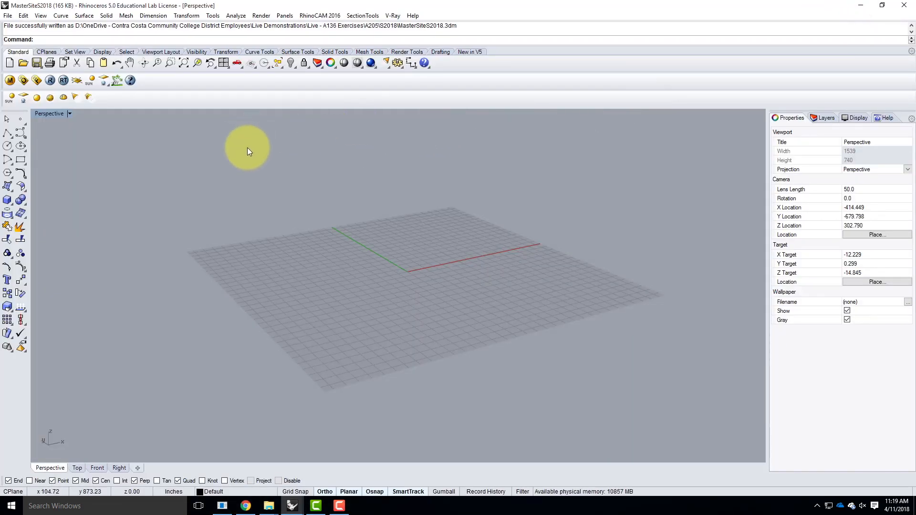
- Start an import into the model and browse to the Live - A136 Exercises\A205\S2018\A205_Site_Information folder
click(8, 17)
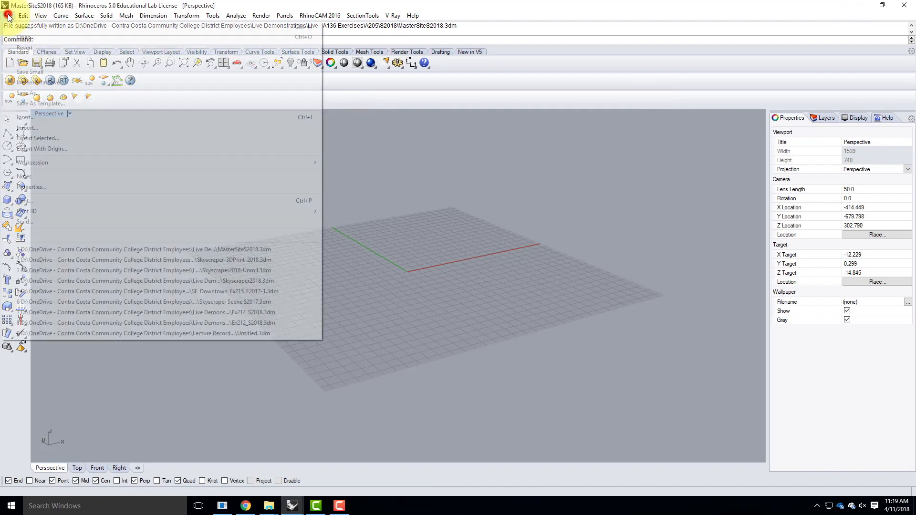
click(32, 128)
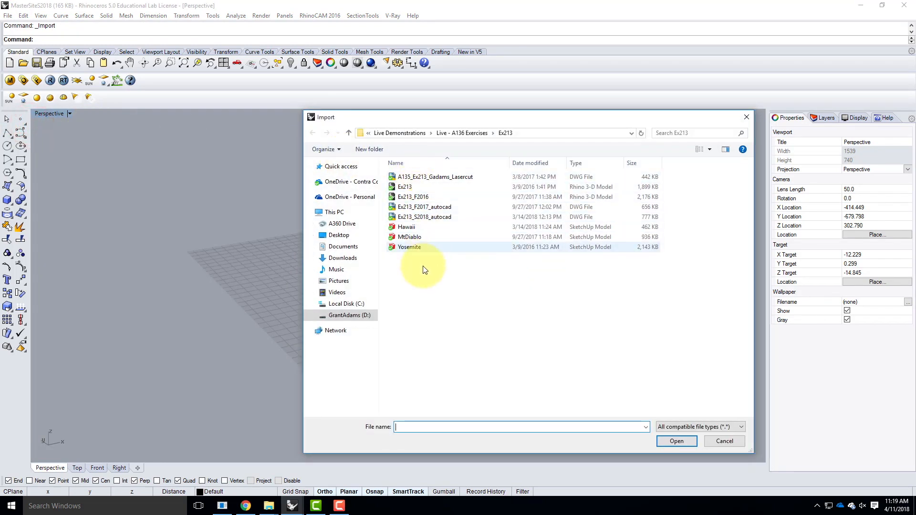
click(404, 133)
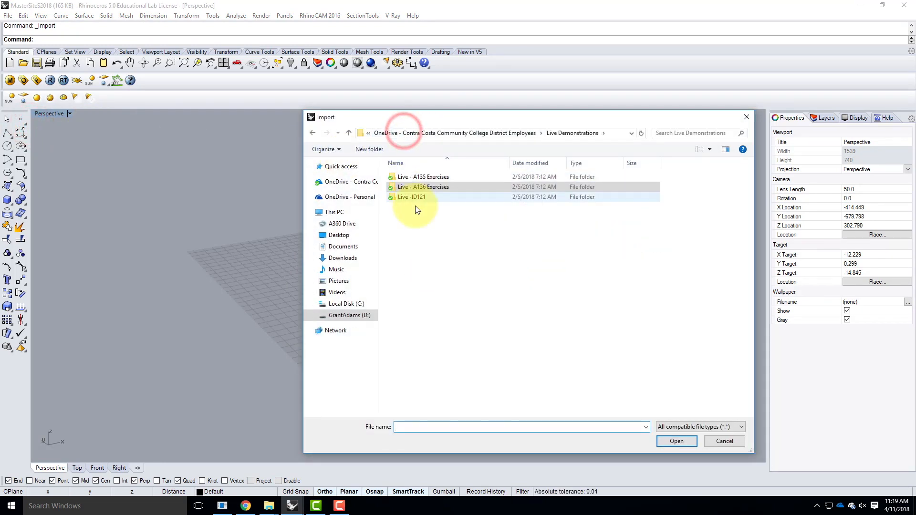
double_click(424, 186)
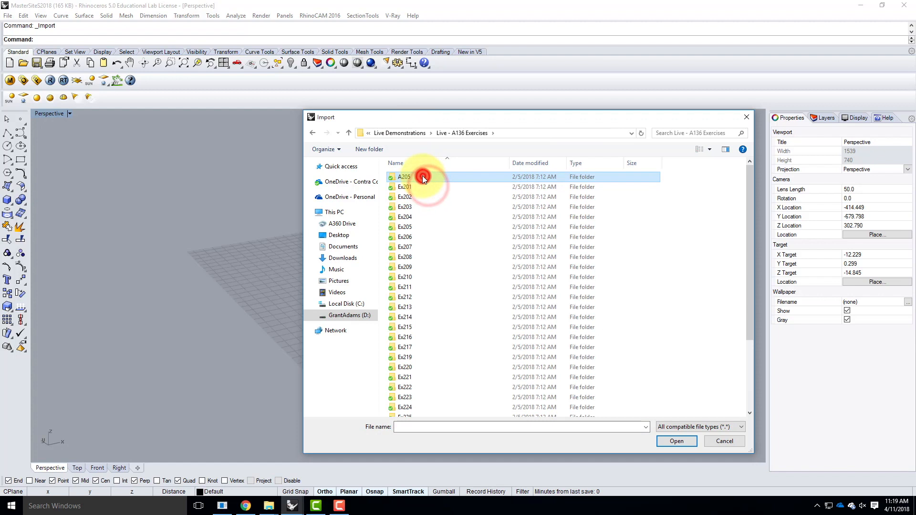
double_click(423, 177)
double_click(411, 187)
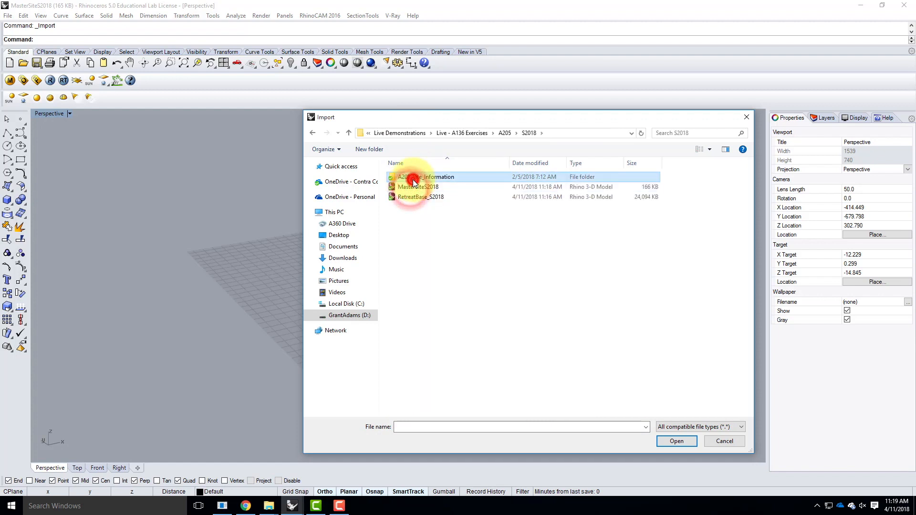
double_click(413, 179)
- Import the 2014_Final_Site02_skpv7 SketchUp model with faces as meshes, keeping the default join and texture options
click(434, 178)
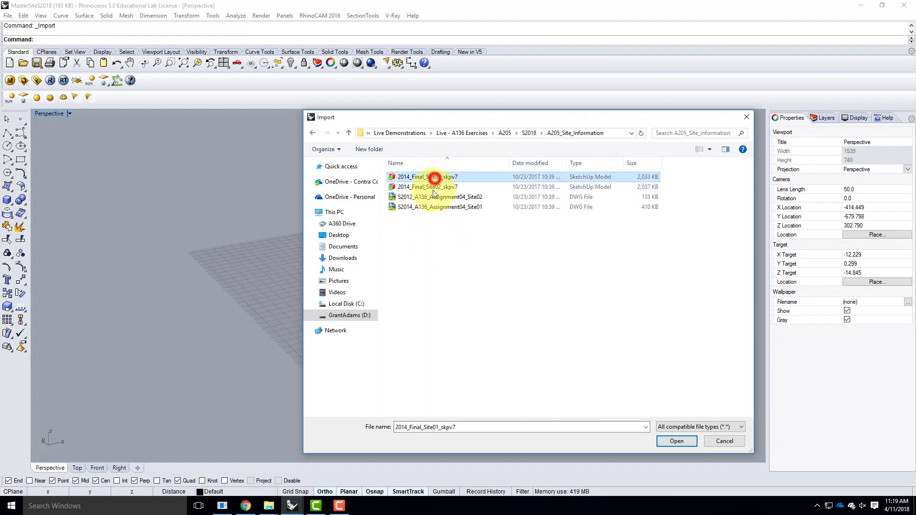
click(433, 189)
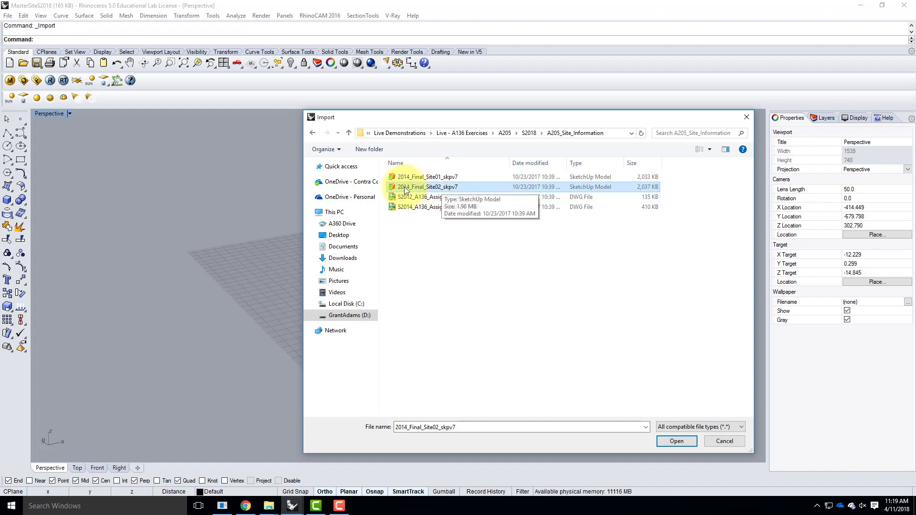
click(677, 441)
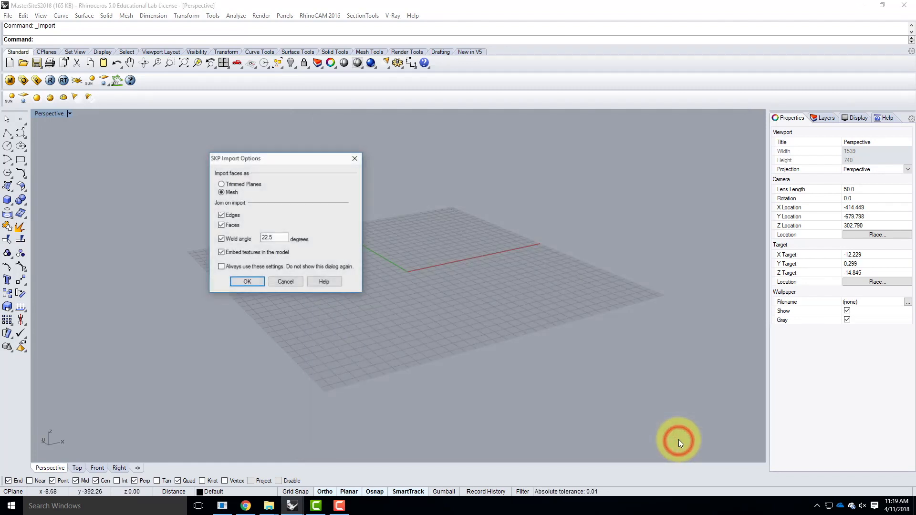
click(247, 282)
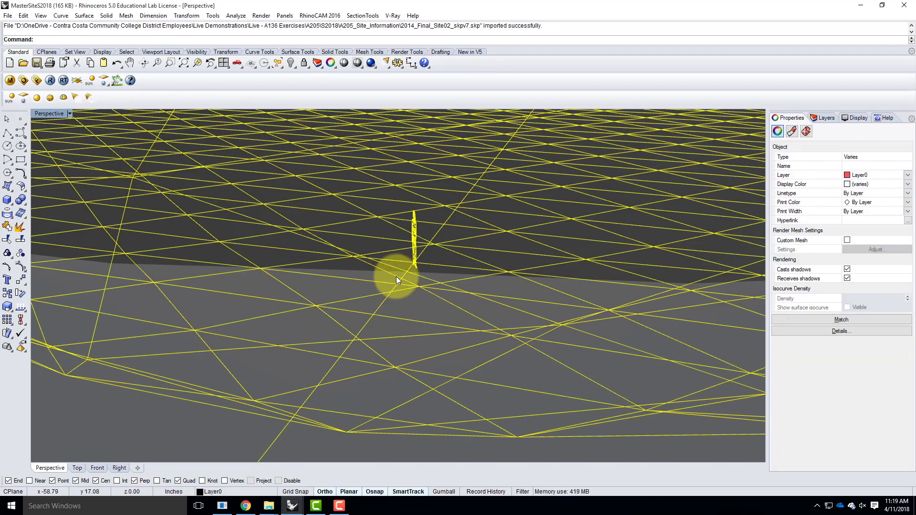
- Delete the tiny upright object that came in with the site near the origin
scroll(430, 298, down, 12)
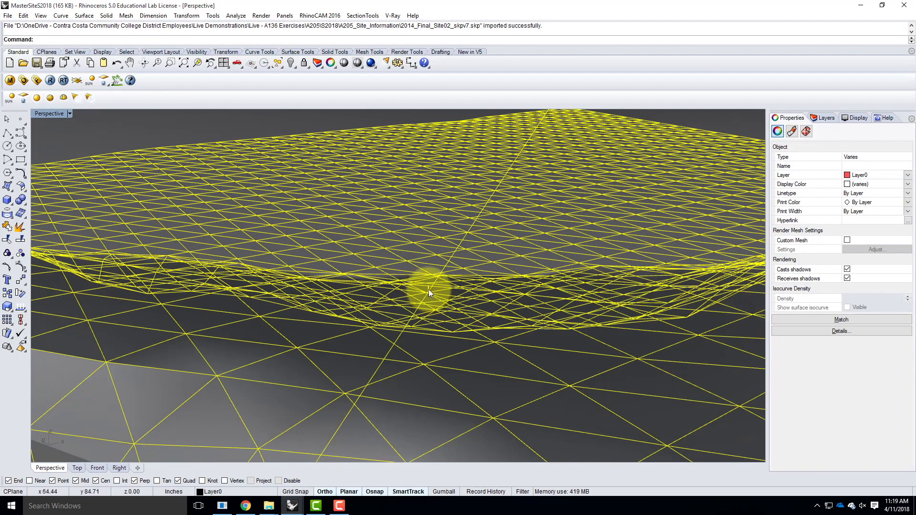
scroll(428, 290, up, 5)
scroll(429, 290, up, 3)
click(430, 283)
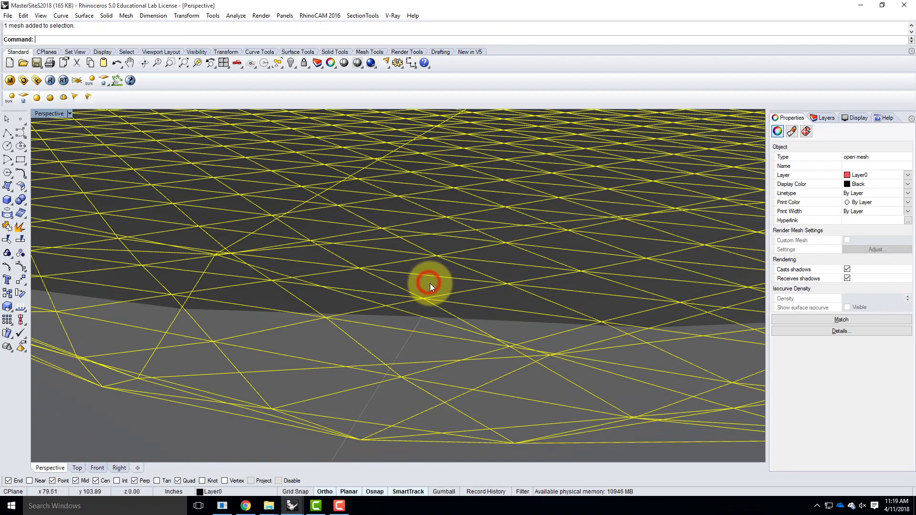
scroll(429, 287, down, 5)
key(Escape)
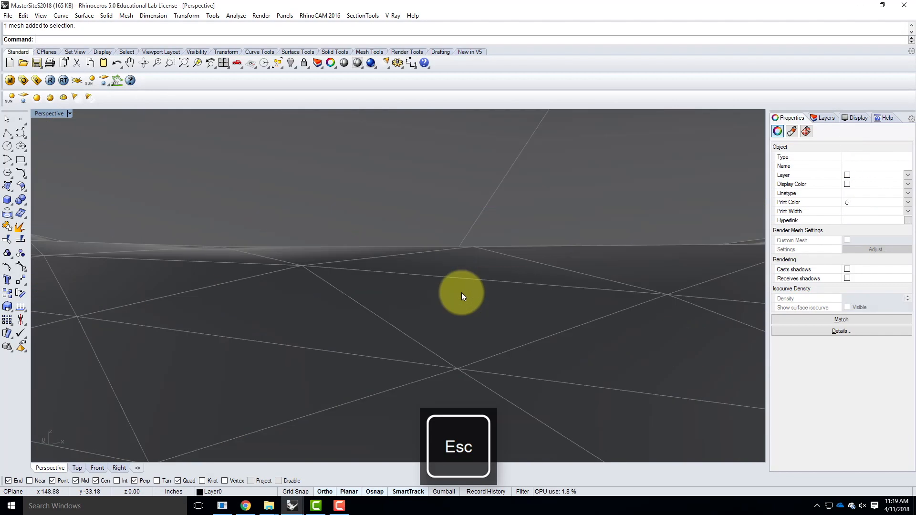
right_drag(432, 302, 596, 295)
scroll(480, 266, up, 1)
scroll(480, 265, up, 5)
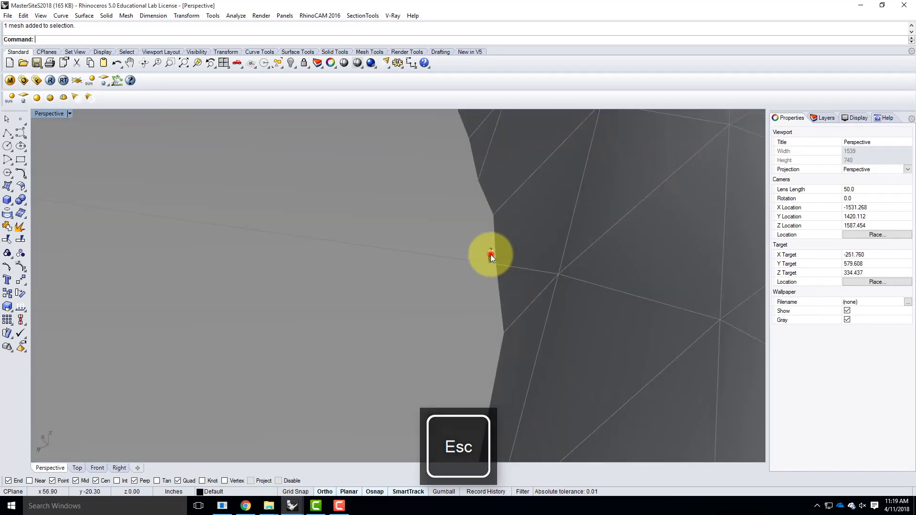
click(491, 254)
key(Delete)
scroll(407, 281, down, 5)
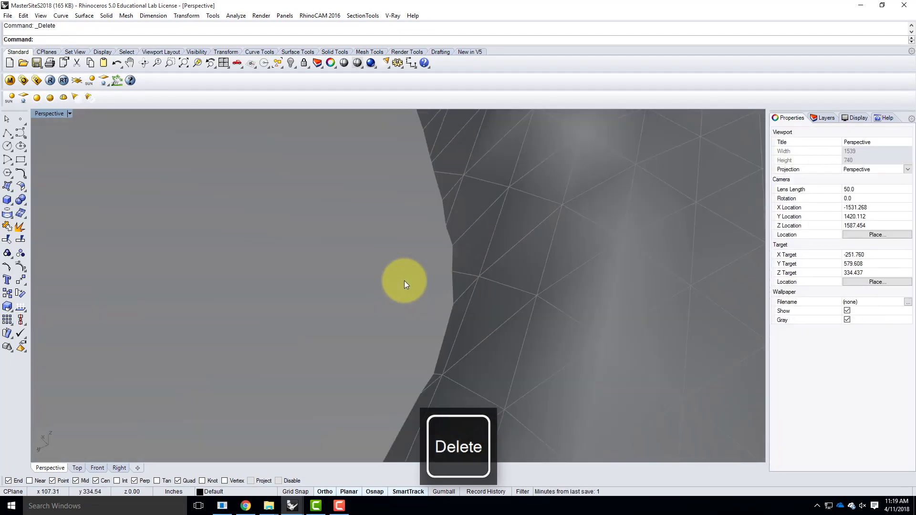
scroll(584, 253, down, 6)
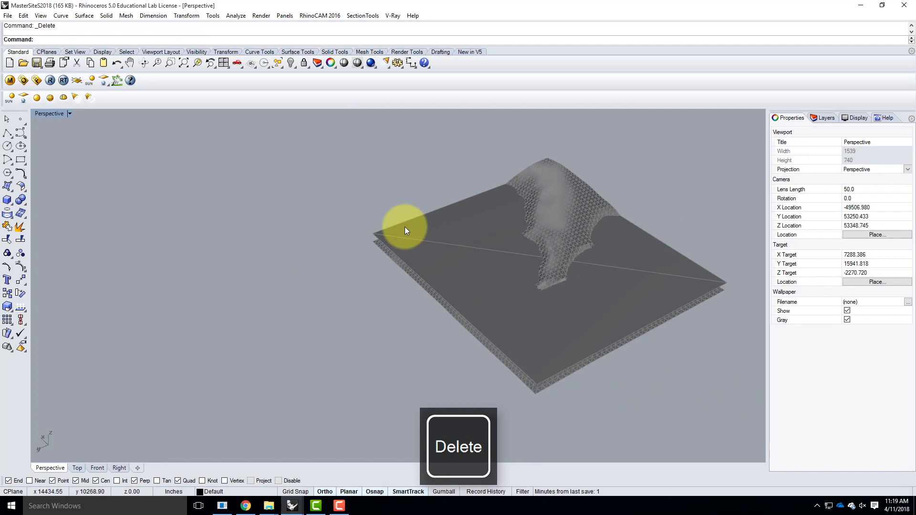
- Turn off the Google Earth Terrain and Google Earth Snapshot layers, keeping Layer0 visible
click(822, 118)
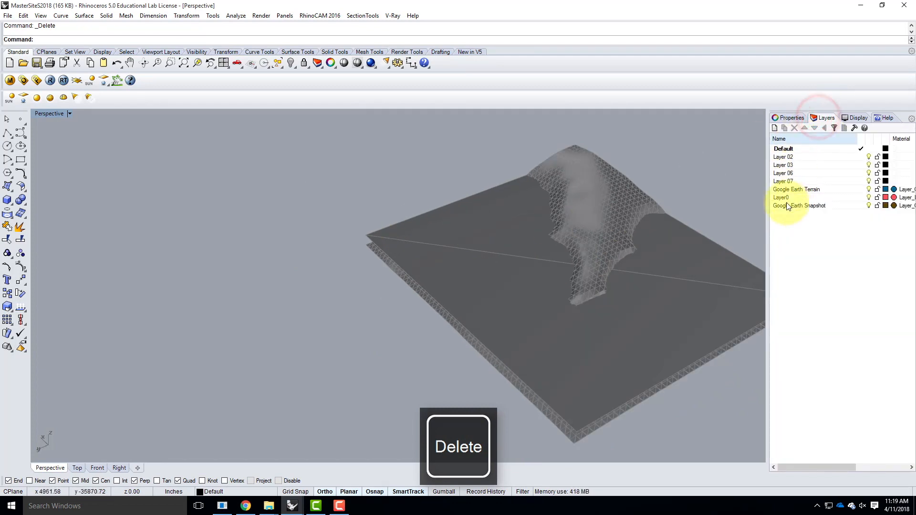
click(786, 190)
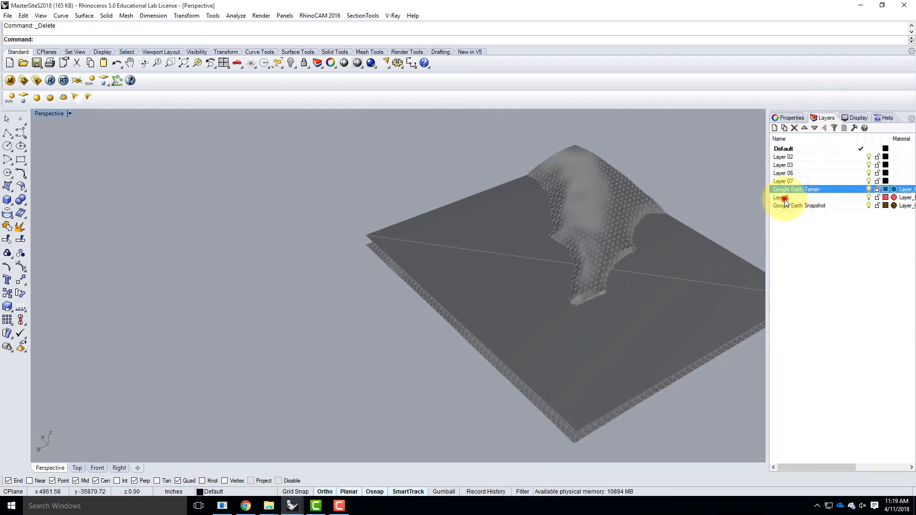
click(786, 198)
click(796, 206)
click(869, 206)
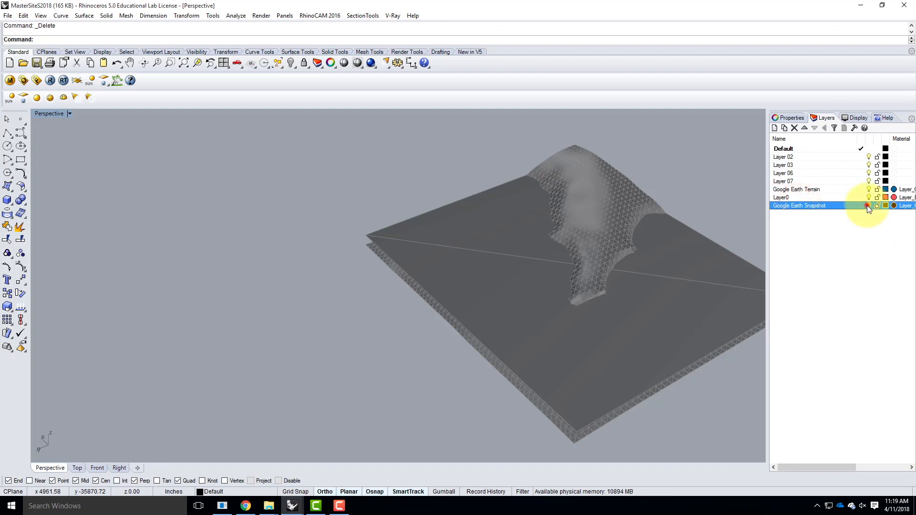
click(868, 197)
click(869, 189)
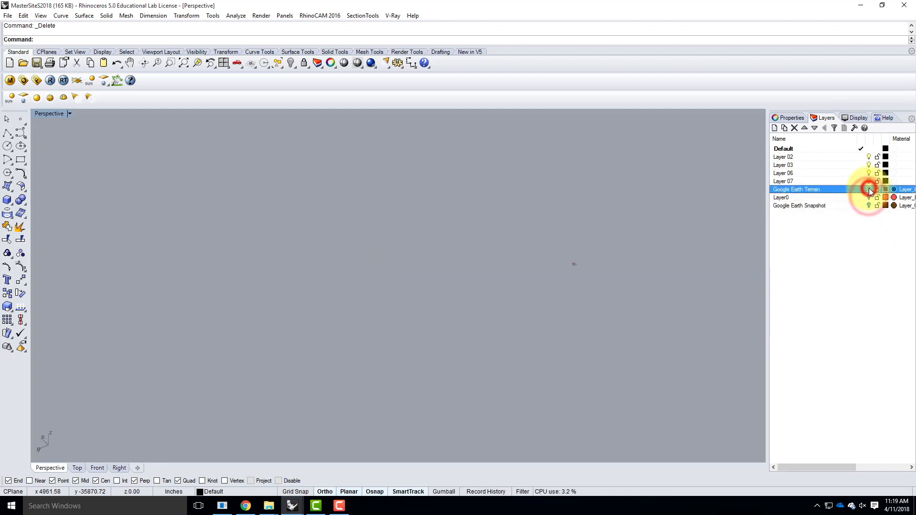
click(869, 198)
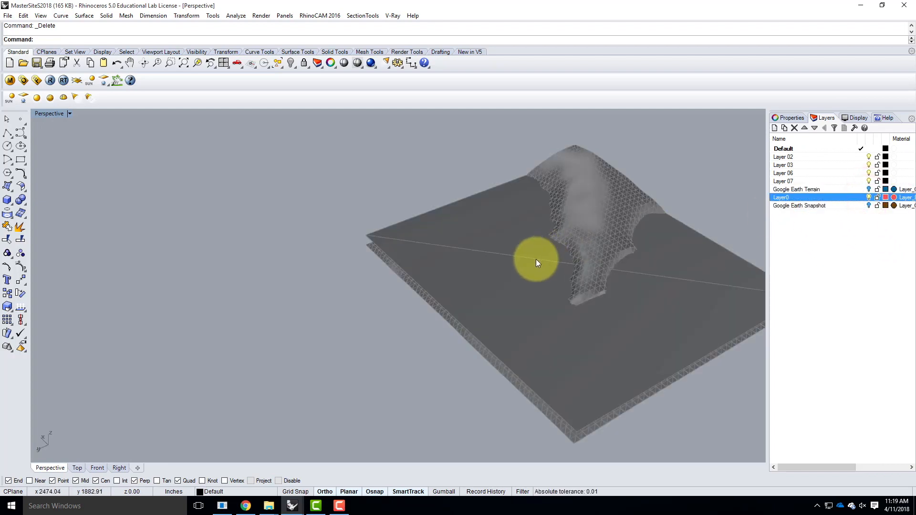
- With the hilly terrain mesh selected, rename Layer 02 to Terrain and make it the current layer
click(514, 260)
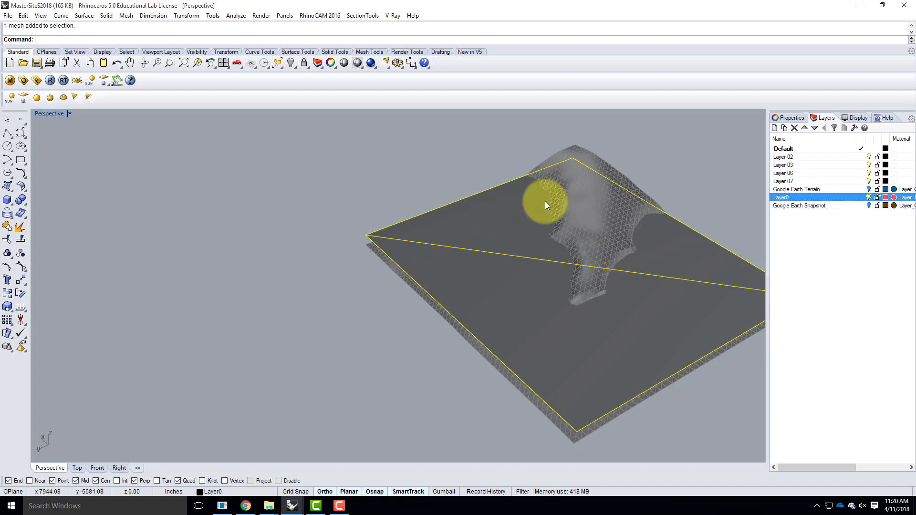
click(576, 196)
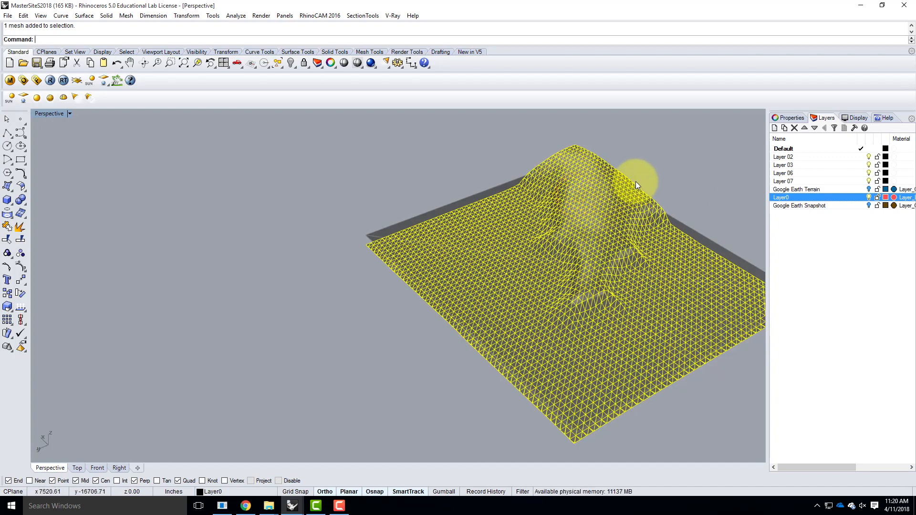
click(782, 158)
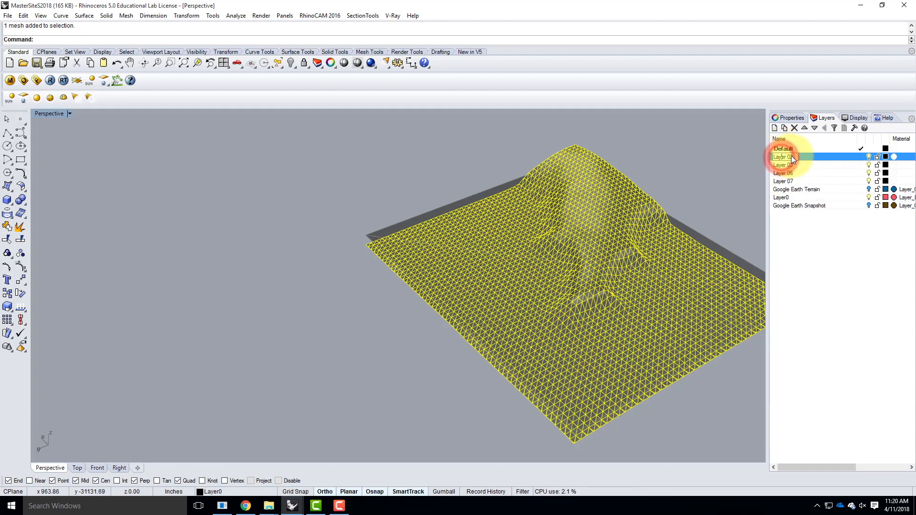
click(794, 157)
text(Terrain)
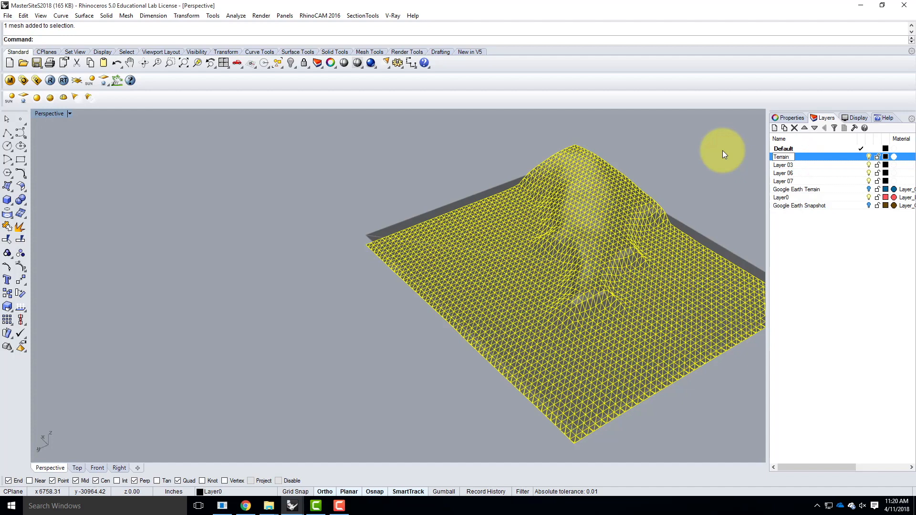
key(Return)
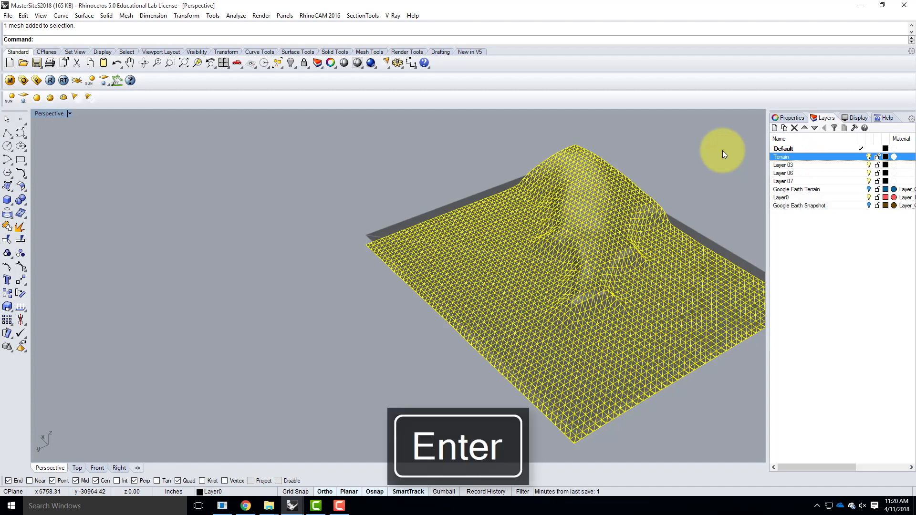
double_click(832, 156)
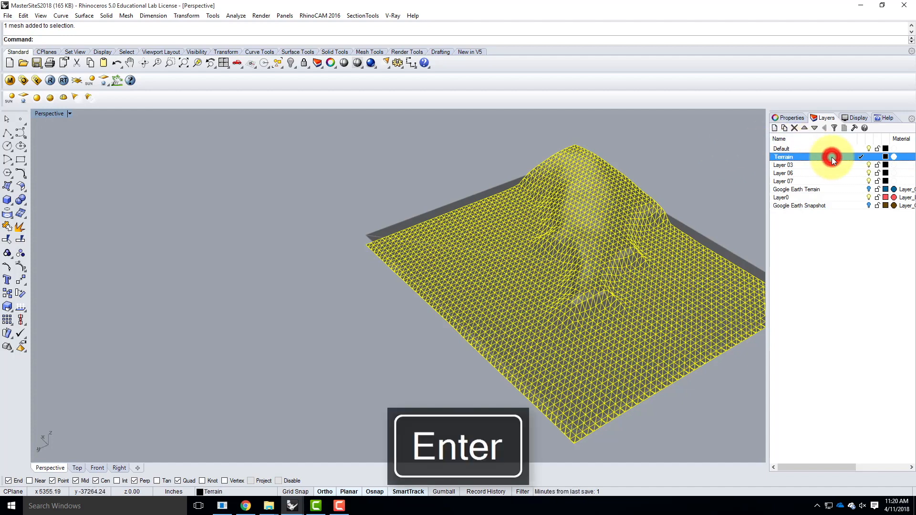
scroll(330, 297, down, 2)
scroll(511, 337, up, 2)
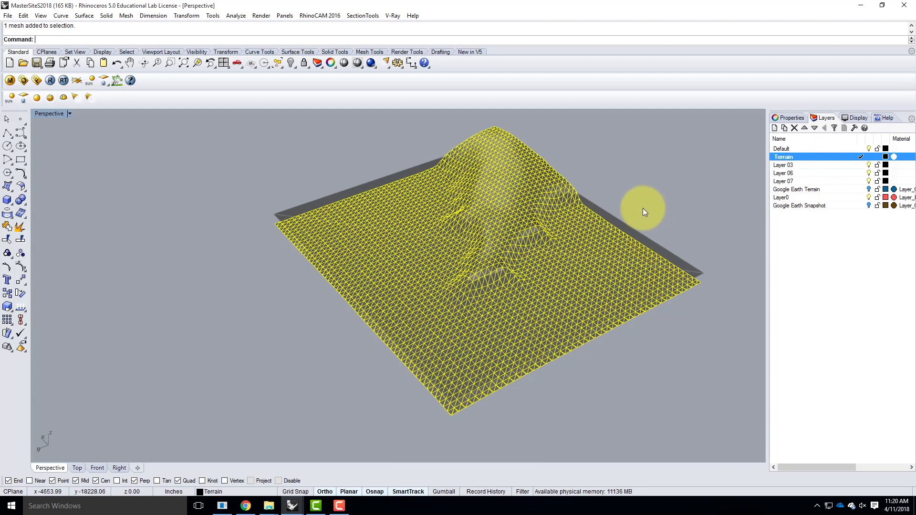
- Add a sublayer named Contours under the Terrain layer
click(784, 130)
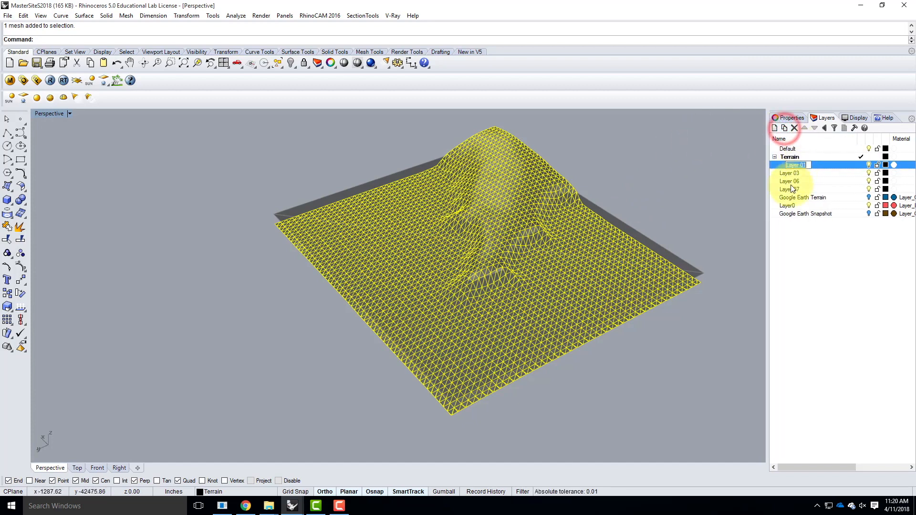
text(Contours)
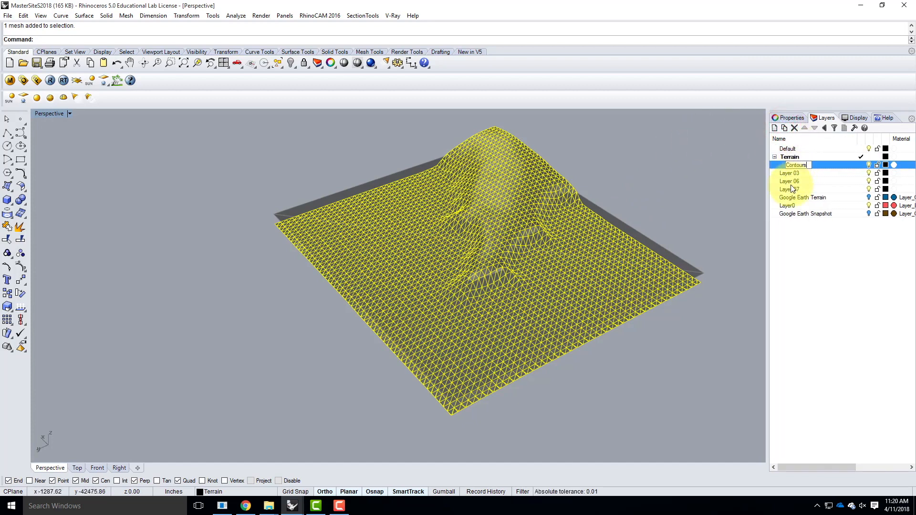
key(Return)
- With Vertex snapping on, try contouring the terrain mesh from its near corner along the front edge at 100' spacing, and undo it
text(COntour)
key(Return)
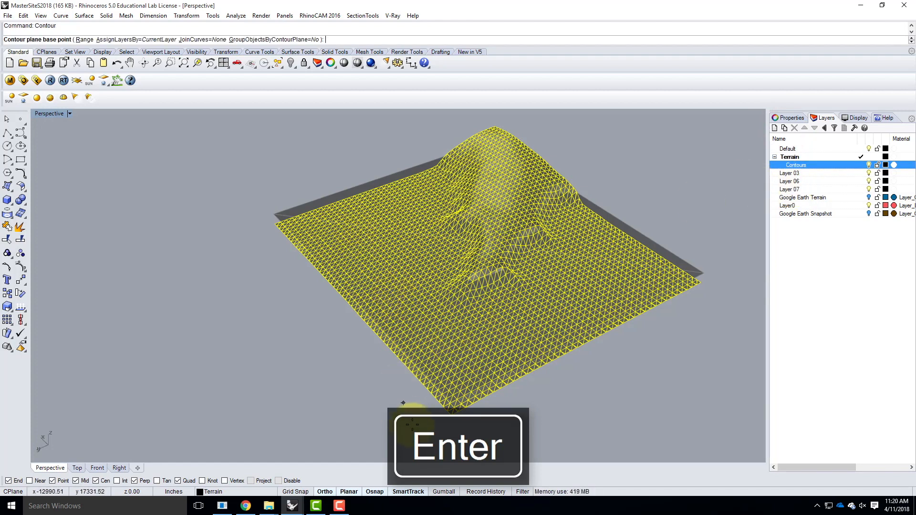
click(225, 481)
click(450, 414)
scroll(343, 388, down, 3)
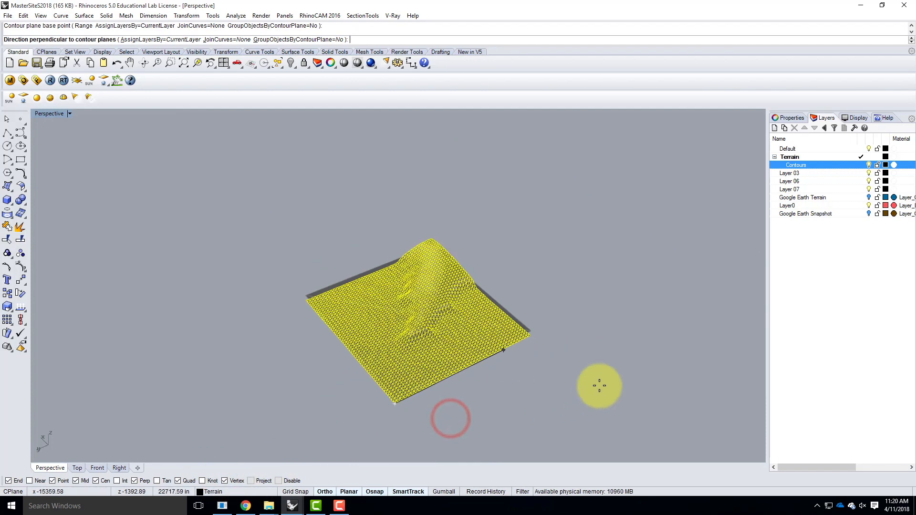
click(632, 358)
text(100)
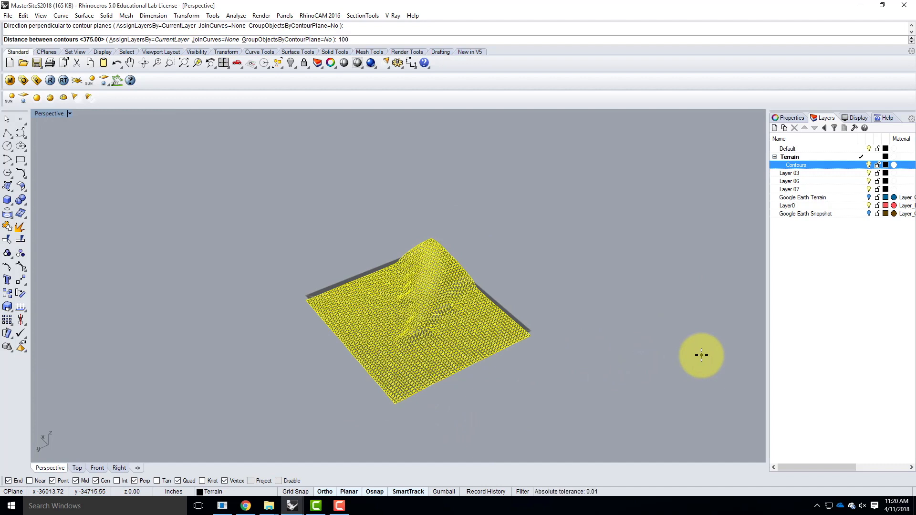
key(Return)
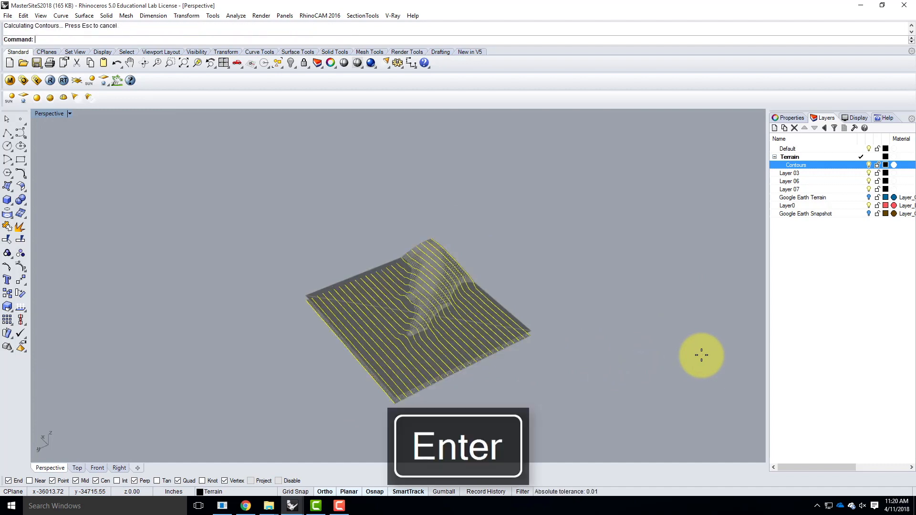
scroll(377, 407, up, 4)
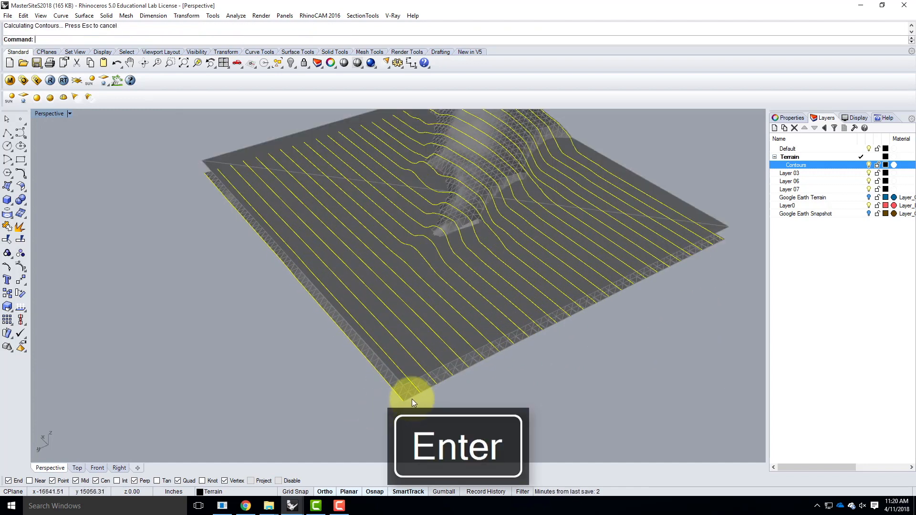
key(ctrl+z)
- Contour the terrain mesh from its near corner along the front right edge at 50' spacing
right_click(402, 402)
click(406, 397)
key(Return)
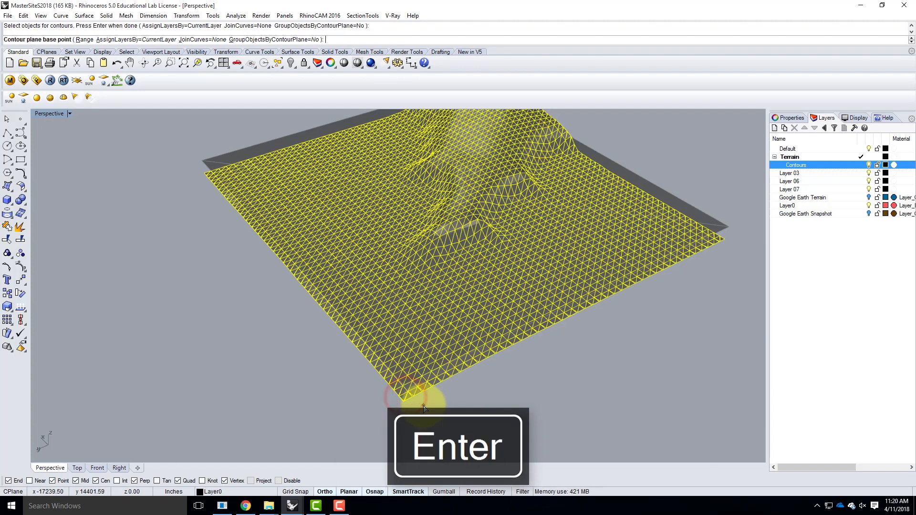
click(404, 402)
click(660, 325)
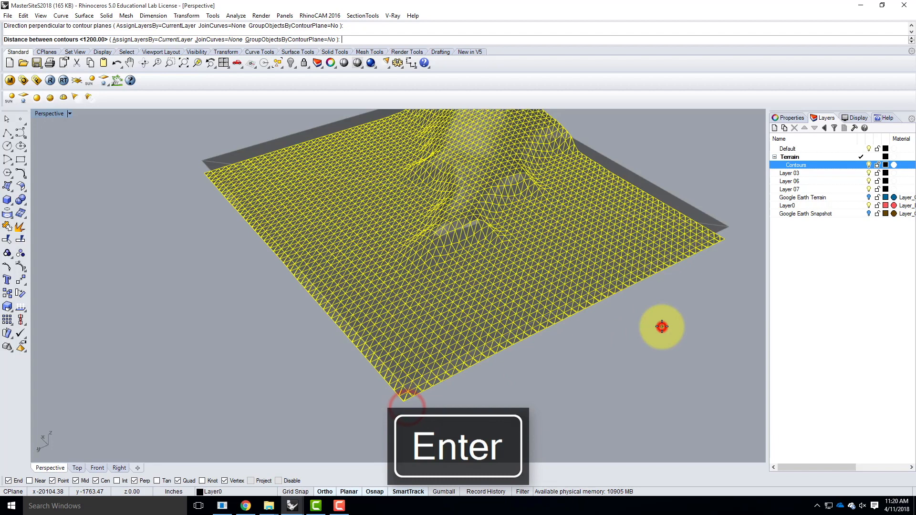
text(50)
key(Return)
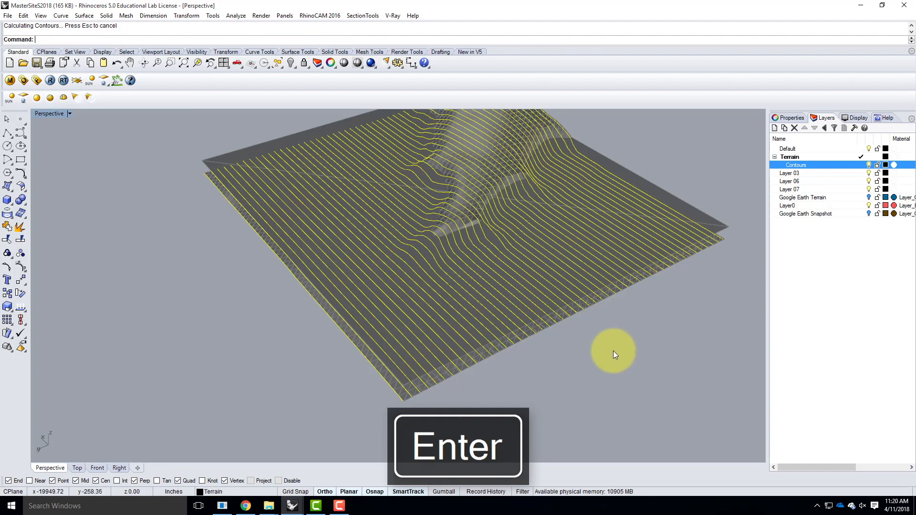
- Contour the terrain mesh again from the near corner in the perpendicular direction, along the front left edge, at 50' spacing
click(593, 360)
scroll(402, 400, up, 5)
click(382, 385)
right_click(433, 389)
click(368, 400)
scroll(368, 400, down, 5)
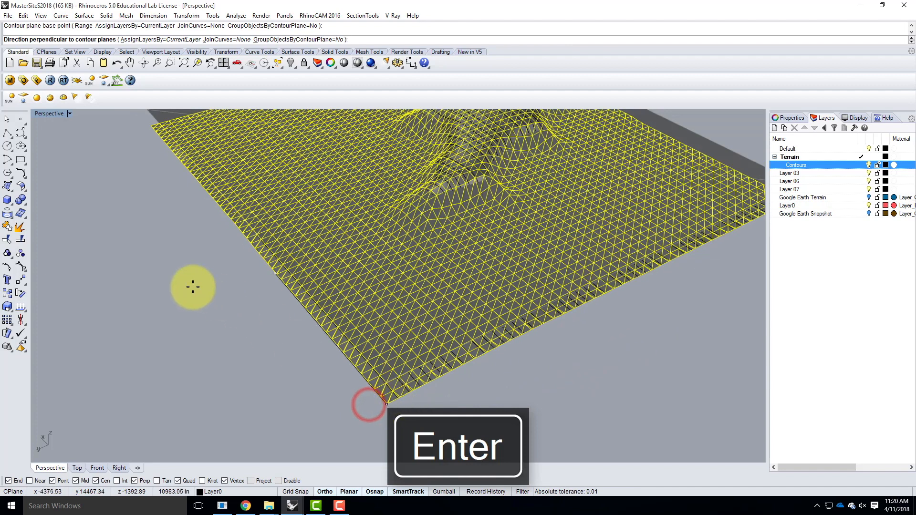
click(184, 286)
text(50)
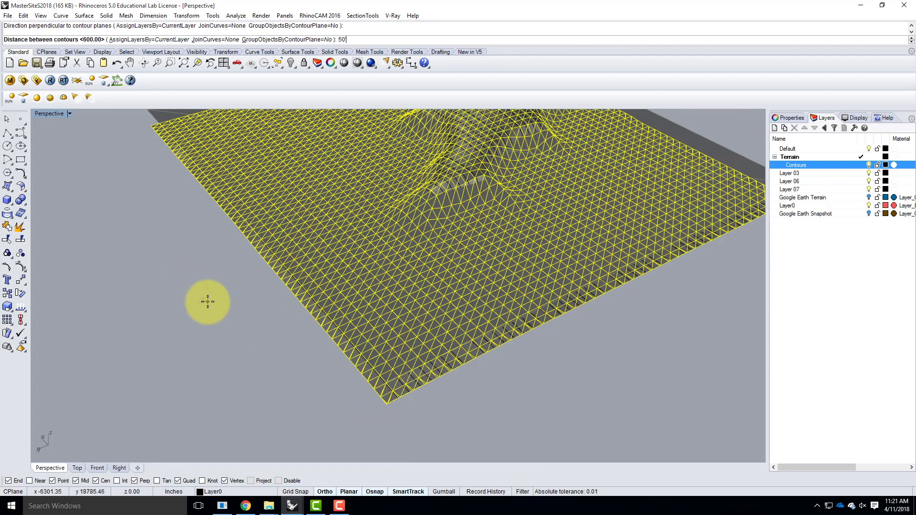
key(Return)
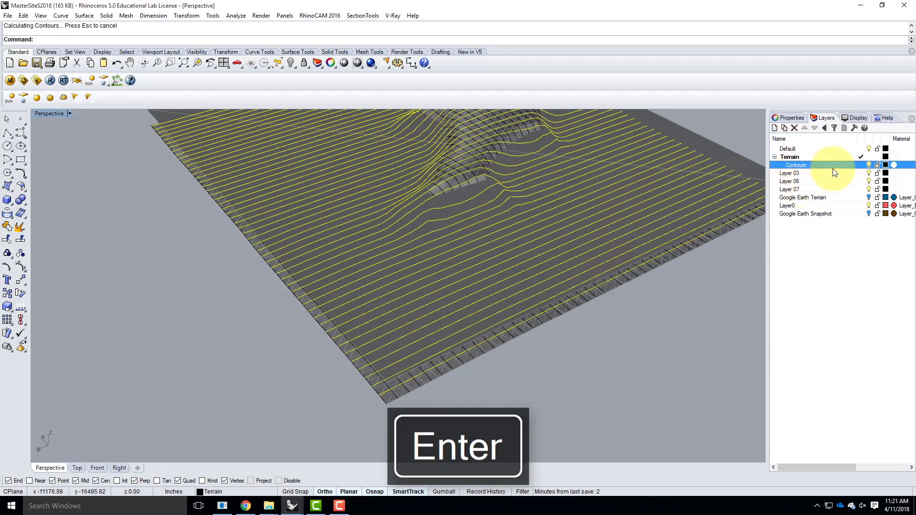
- Turn off Layer0 so only the contour curves are displayed, and return to the four-view layout
click(869, 205)
right_drag(634, 306, 96, 109)
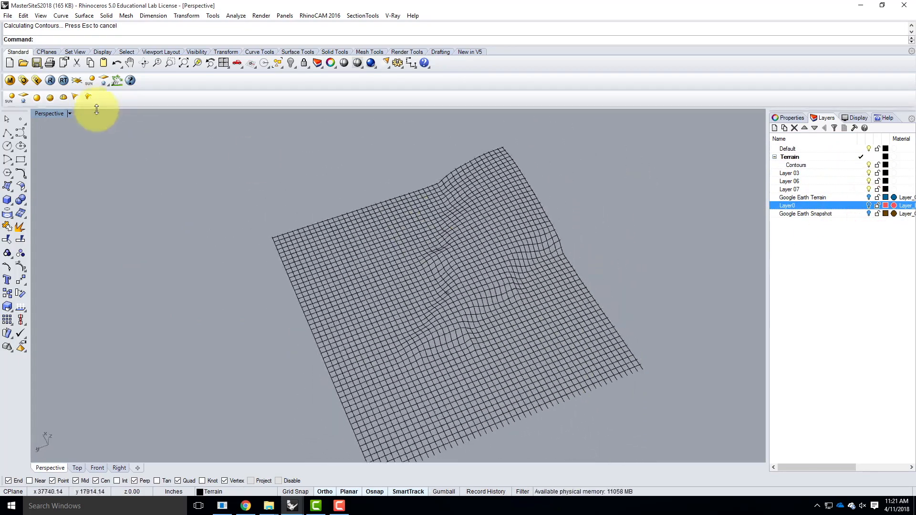
double_click(49, 113)
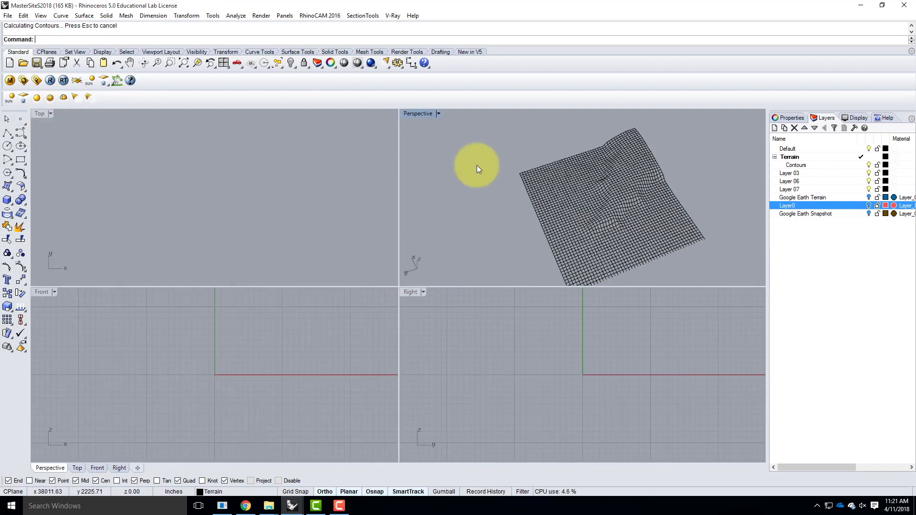
- Select all the contour curves and fit them in a maximized Top view
scroll(490, 137, down, 5)
drag(496, 135, 665, 226)
click(497, 127)
drag(480, 127, 652, 262)
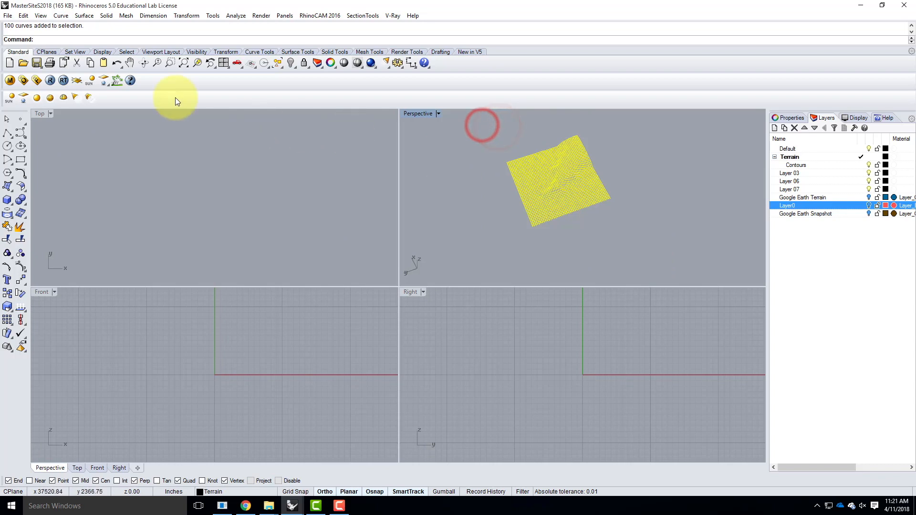
click(42, 115)
text(z)
key(Return)
text(s)
key(Return)
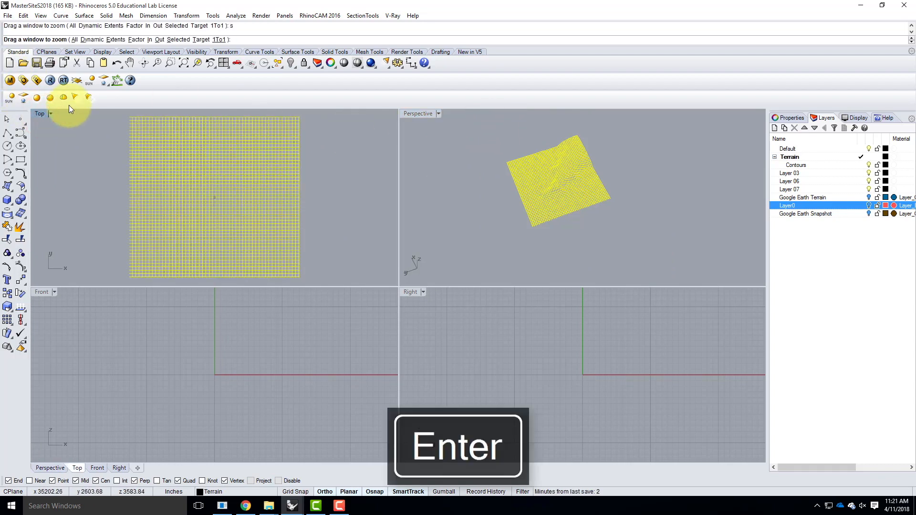
double_click(39, 115)
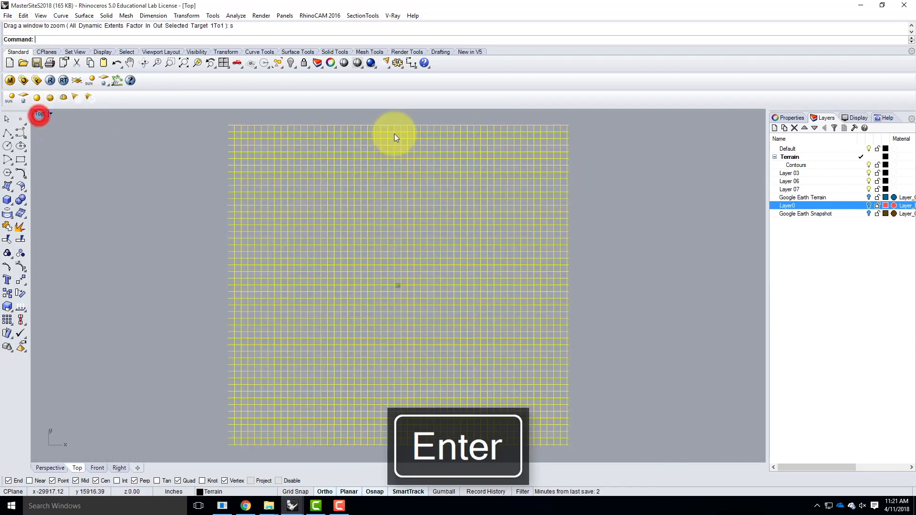
- Set the second row from the top, second column from the left, rightmost column and bottom row of contours as Trim cutting objects
click(591, 162)
click(562, 130)
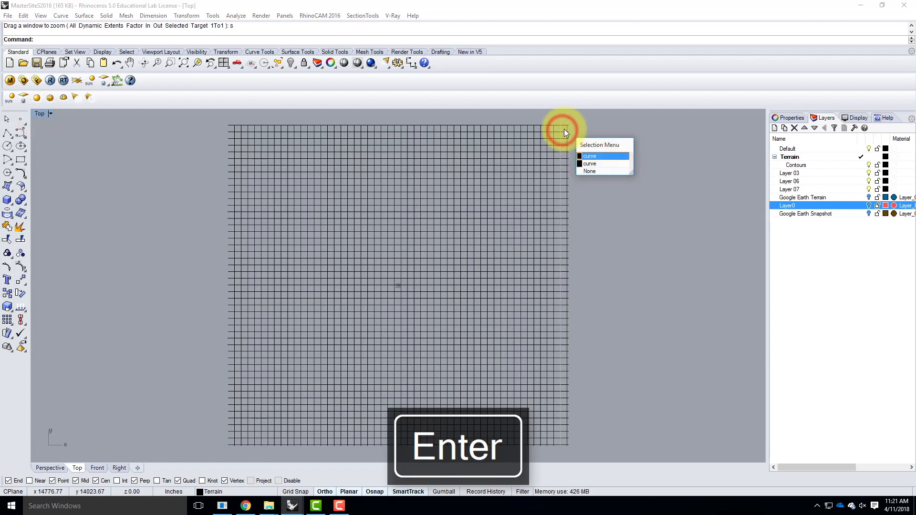
key(Return)
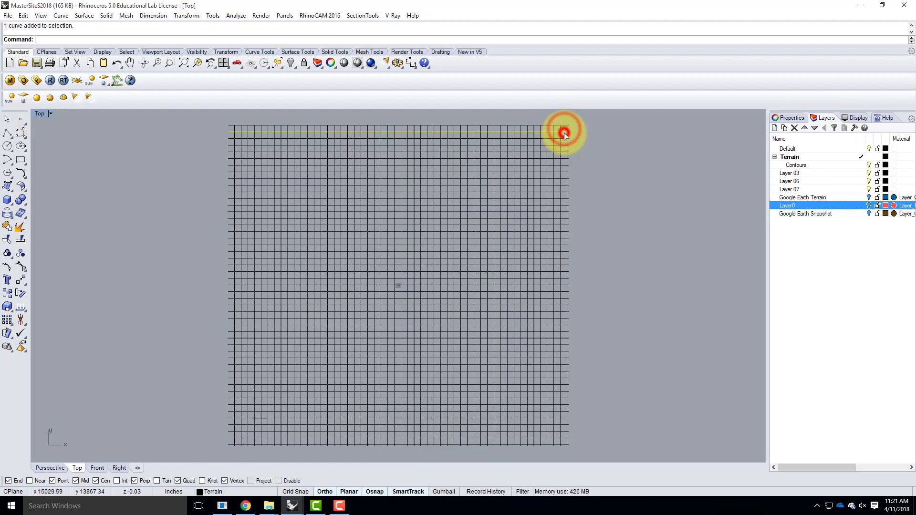
shift+click(568, 159)
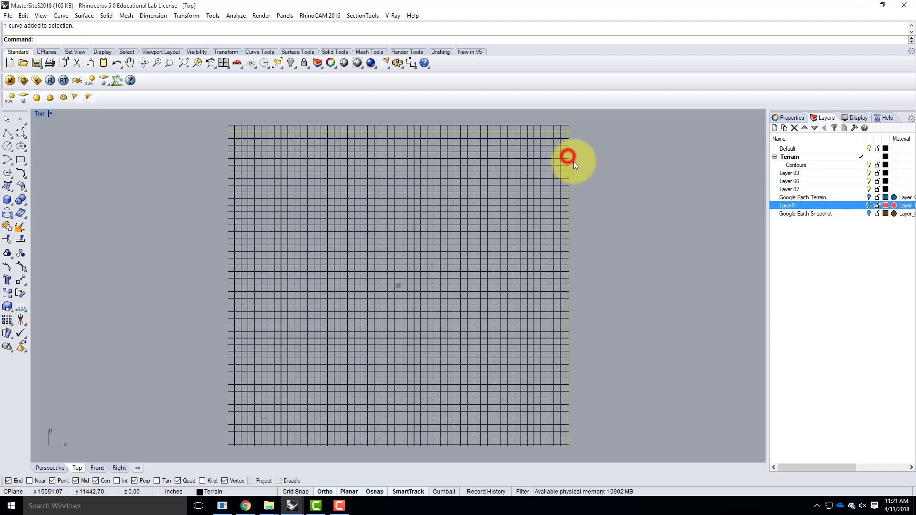
shift+click(234, 137)
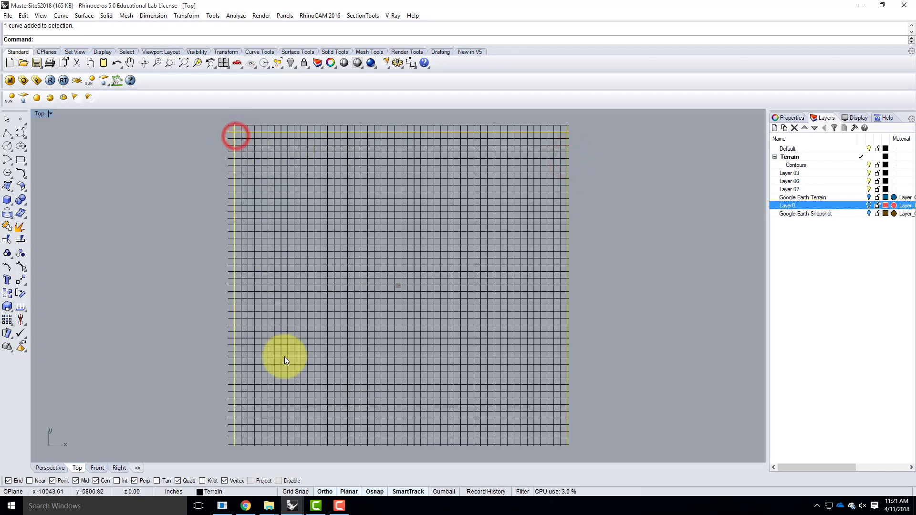
shift+click(278, 444)
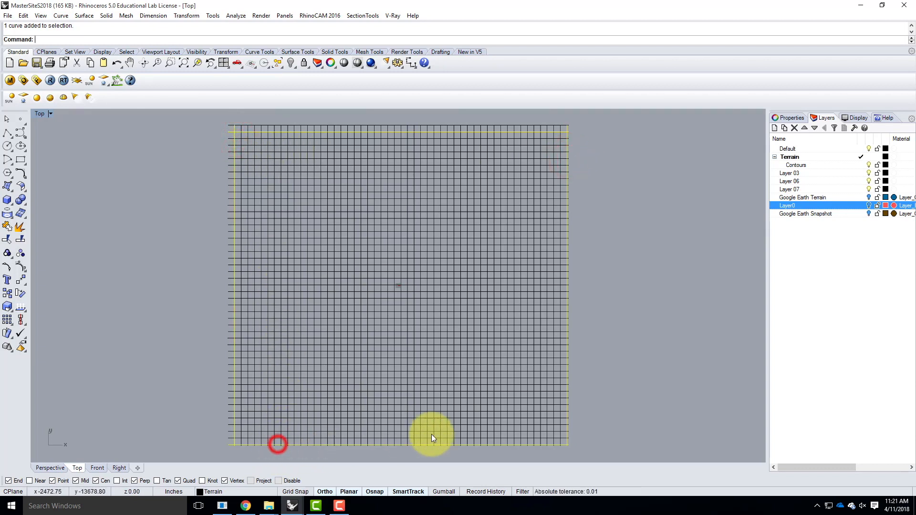
text(trim)
key(Return)
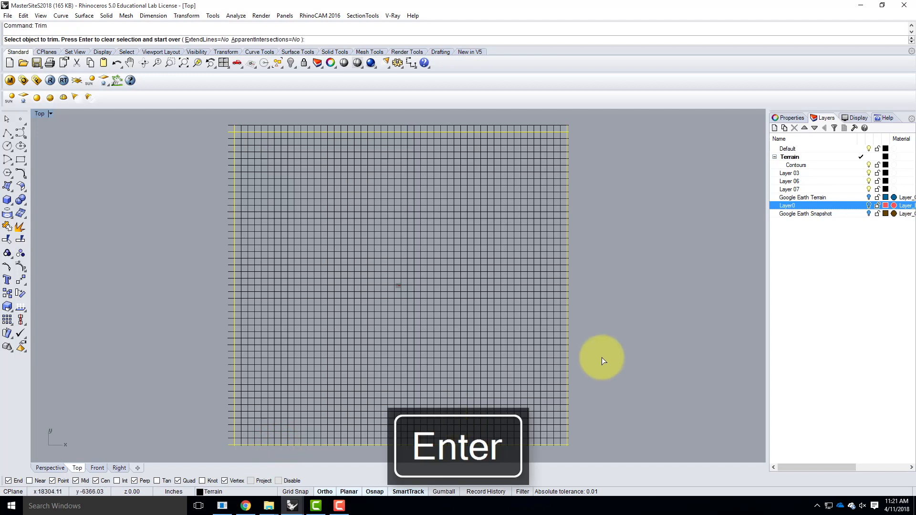
- Trim the contour ends that overhang the grid's bottom, right and left cutting curves, and finish the trim
scroll(580, 414, down, 3)
scroll(594, 425, up, 3)
drag(593, 426, 236, 414)
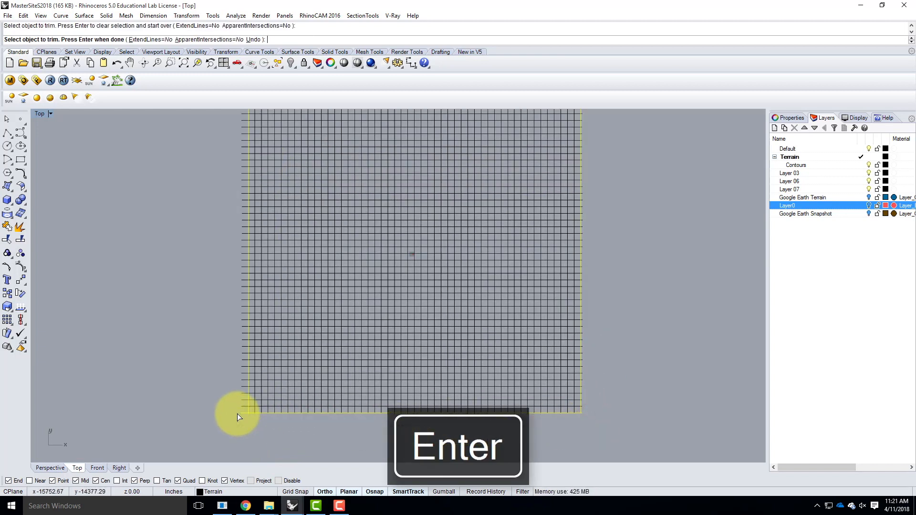
scroll(549, 432, down, 1)
drag(613, 435, 576, 149)
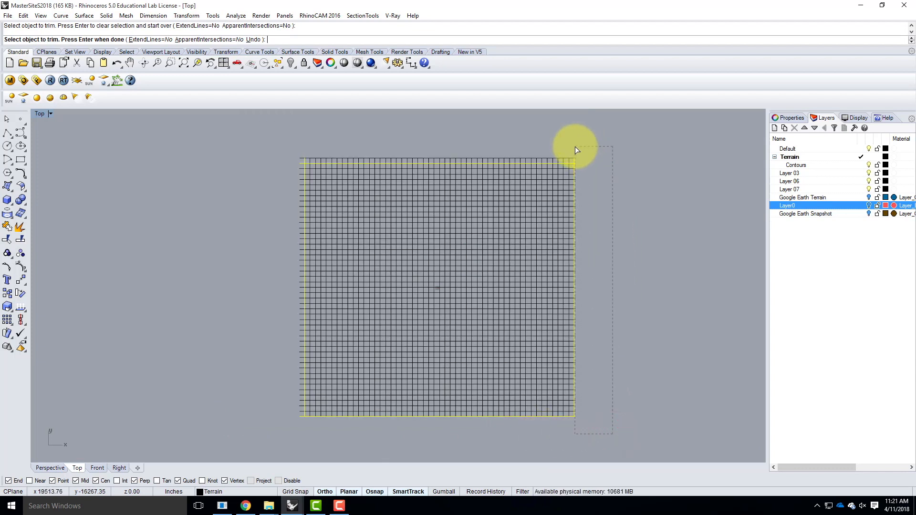
drag(575, 150, 575, 150)
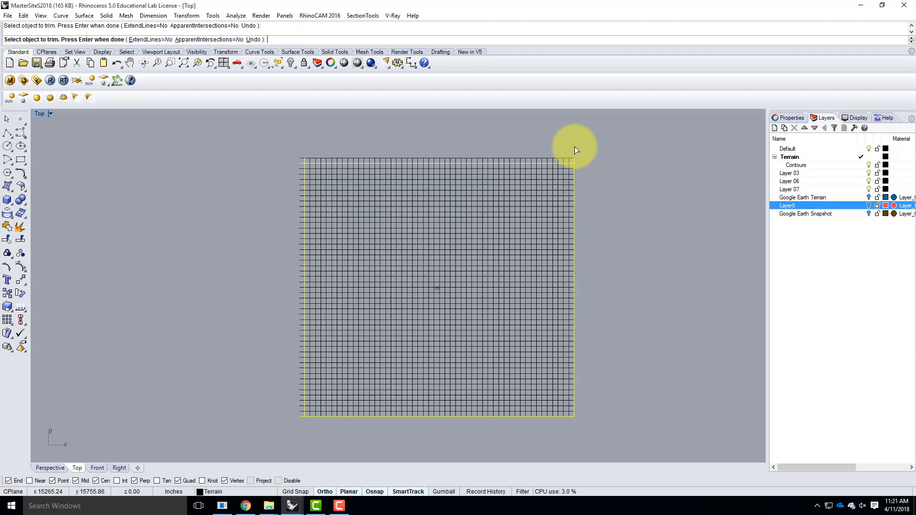
drag(302, 144, 256, 432)
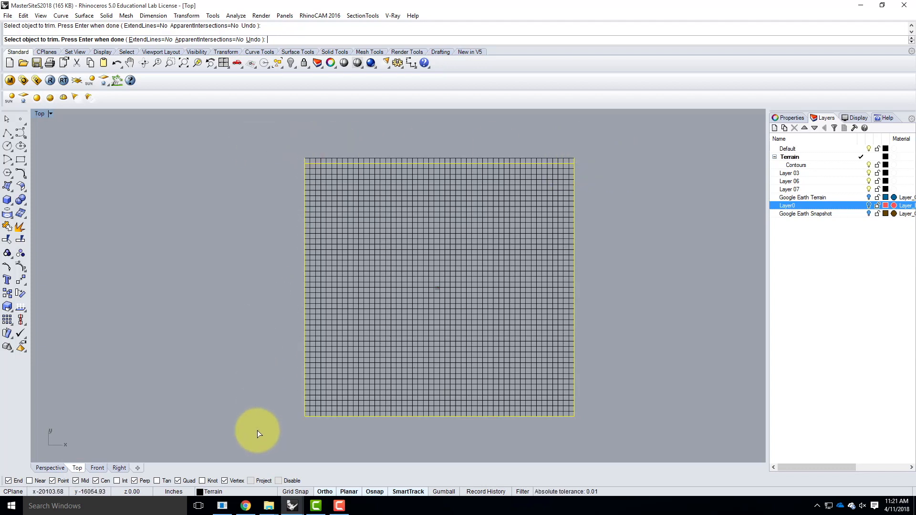
scroll(334, 140, up, 10)
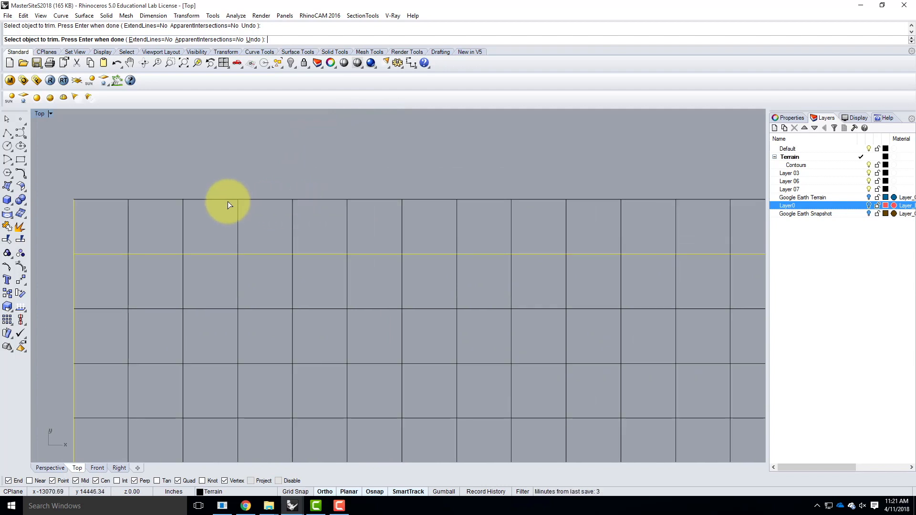
scroll(249, 240, down, 4)
key(Return)
click(203, 200)
scroll(133, 201, down, 3)
scroll(351, 165, down, 2)
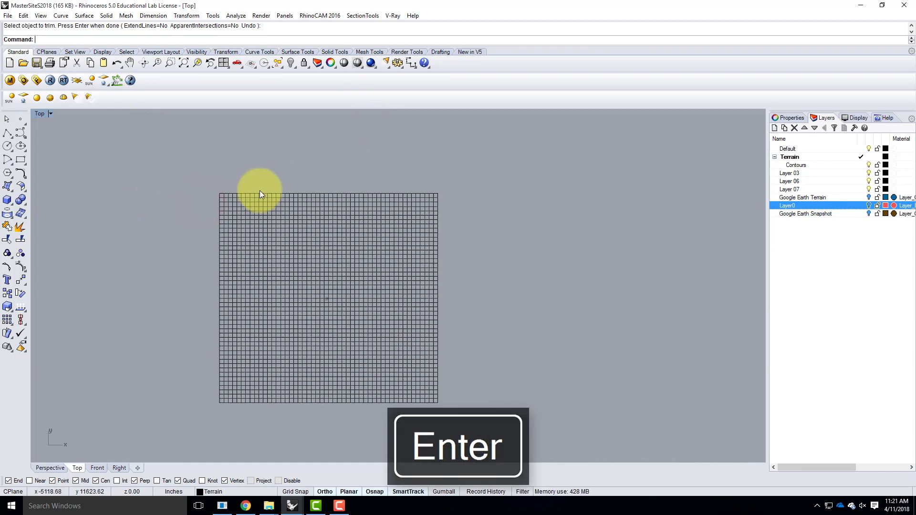
- Create a Curve Network surface from all the contour curves with edge tolerance 0.01, interior tolerance 0.1 and Position edge matching
double_click(39, 115)
drag(486, 119, 648, 250)
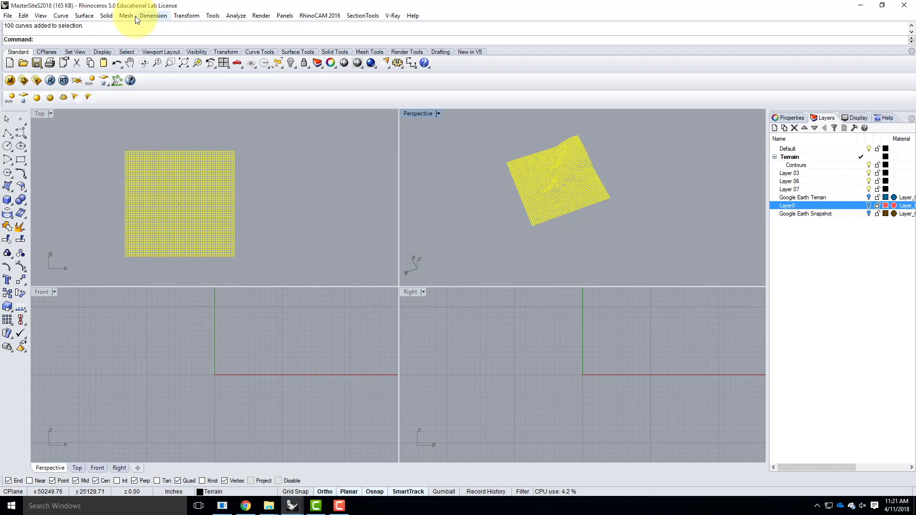
click(84, 15)
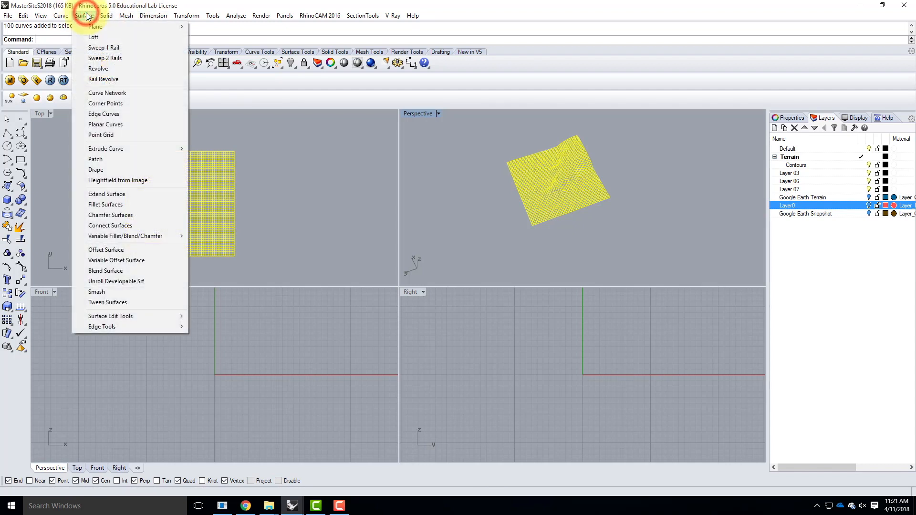
click(115, 93)
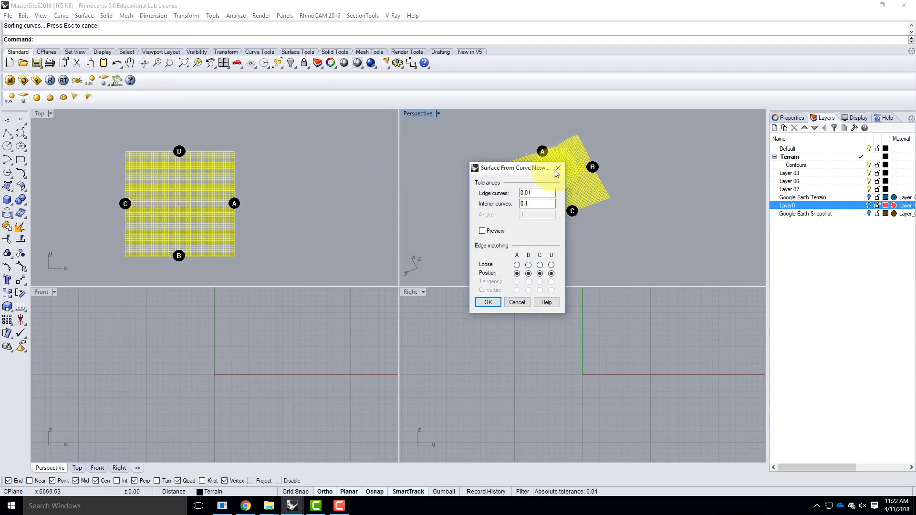
drag(538, 170, 361, 174)
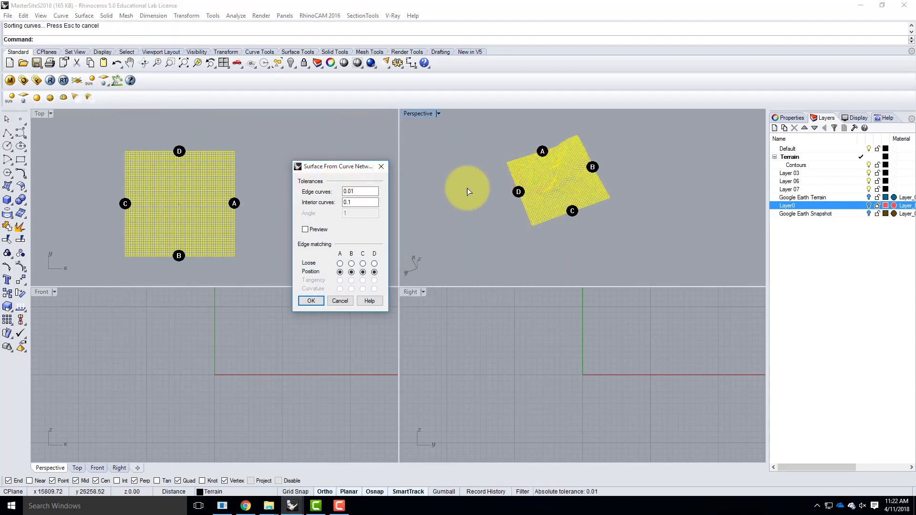
click(311, 302)
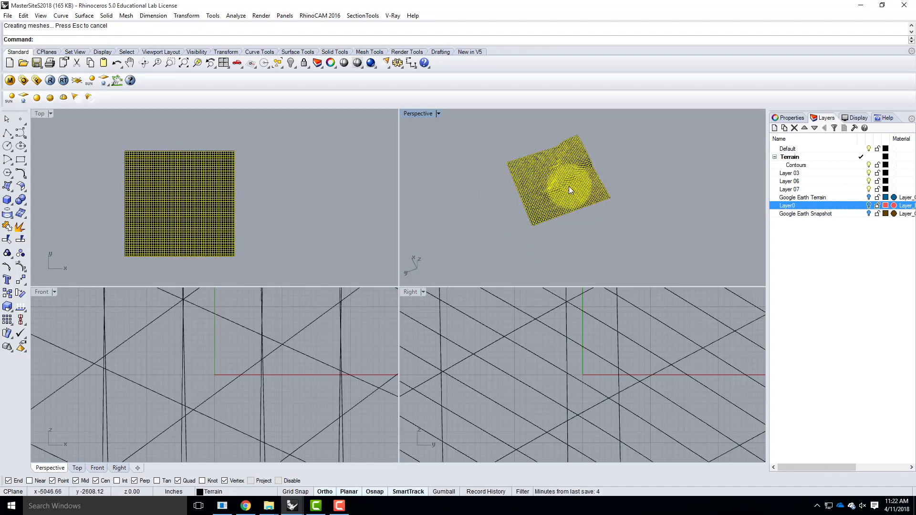
- Rebuild the terrain's network surface with a point count of 100 in U and 100 in V, deleting the input surface
scroll(566, 187, up, 3)
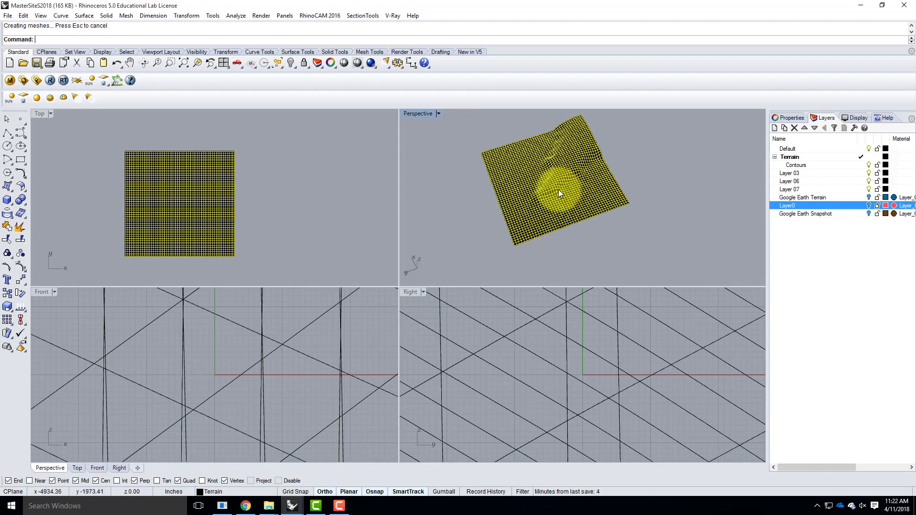
scroll(559, 190, up, 2)
scroll(549, 193, up, 3)
scroll(545, 195, up, 3)
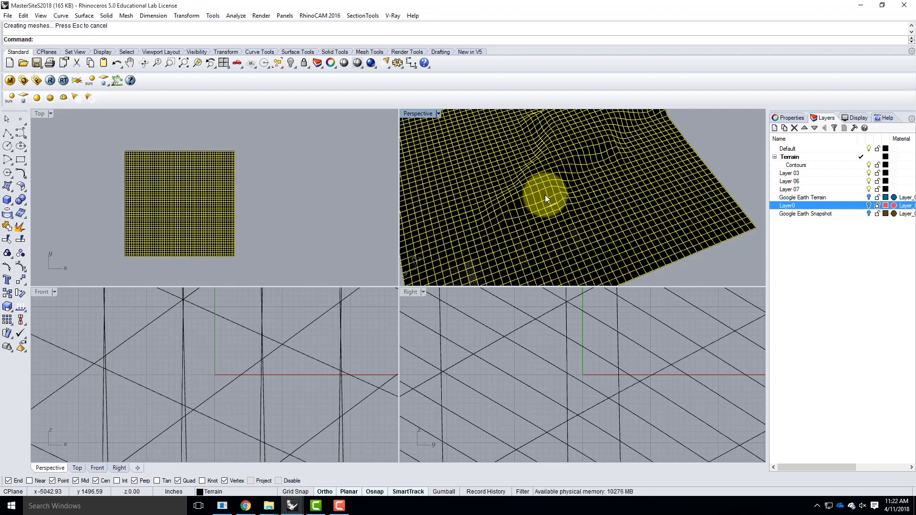
click(732, 142)
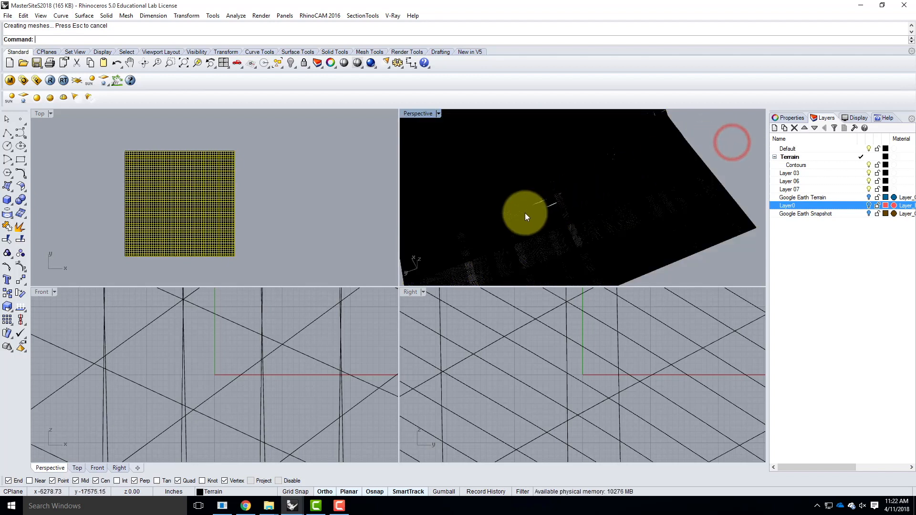
click(537, 199)
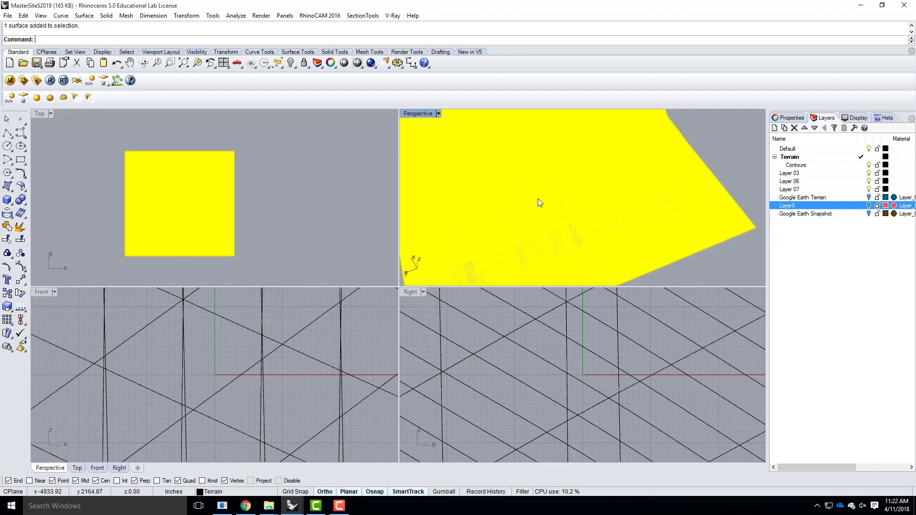
text(Rebuild)
key(Return)
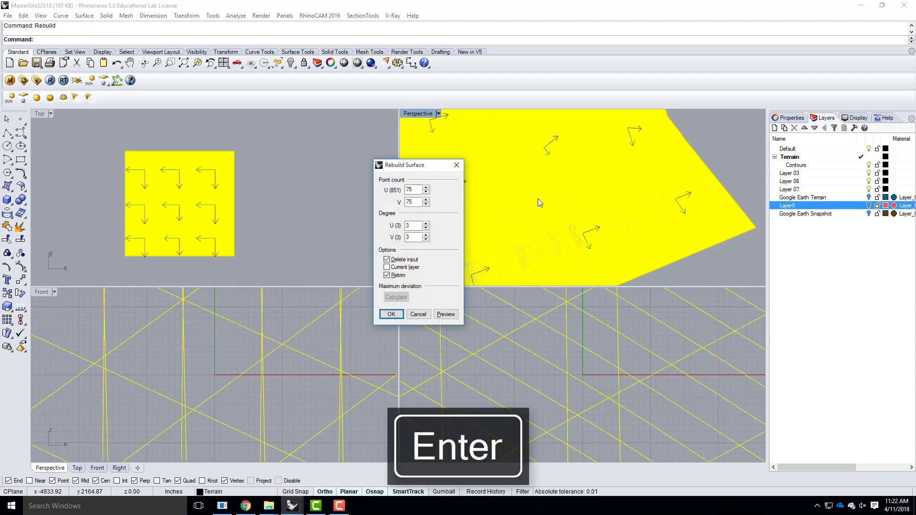
double_click(413, 190)
text(100)
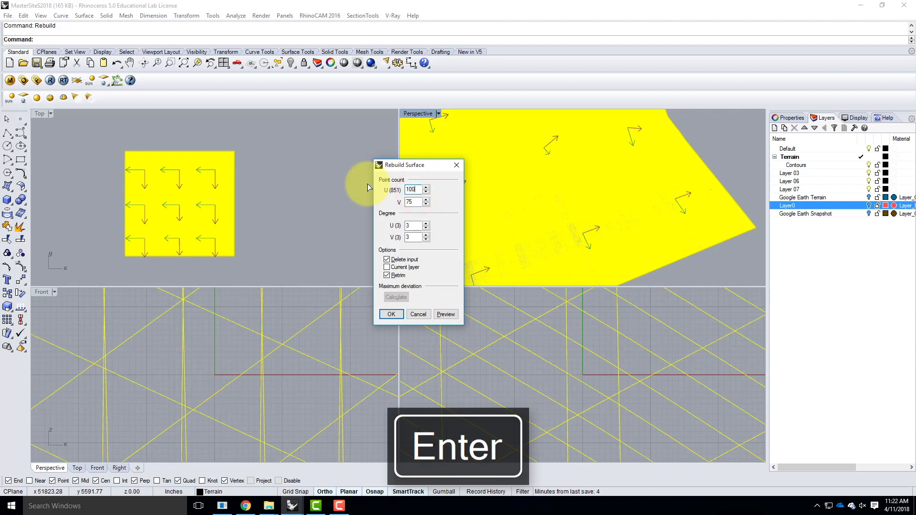
key(Tab)
text(100)
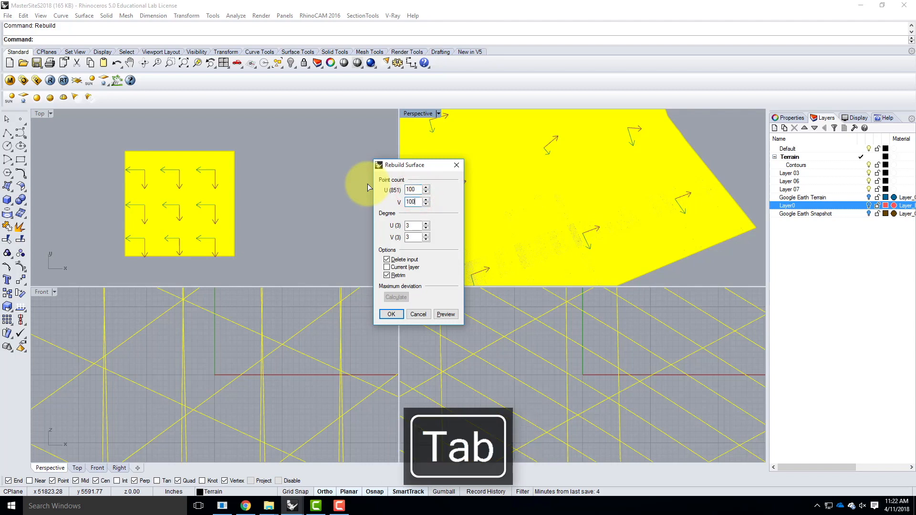
click(396, 316)
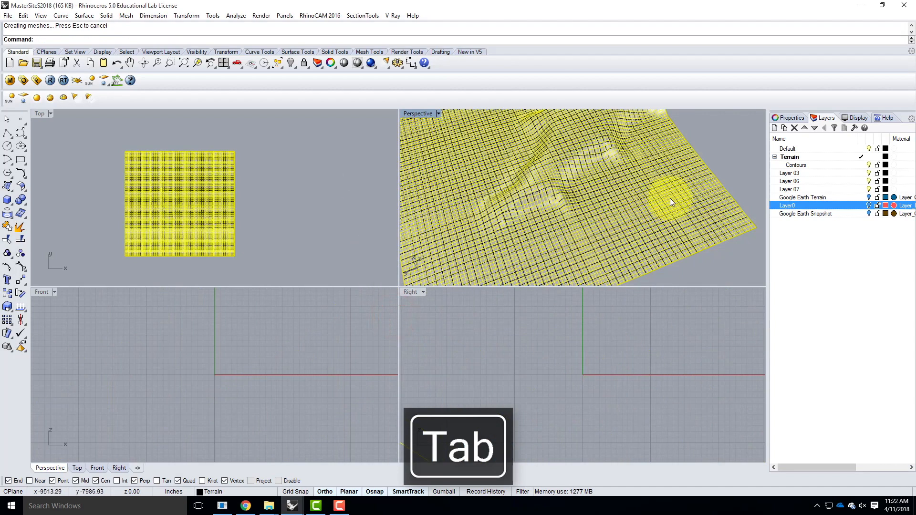
click(737, 148)
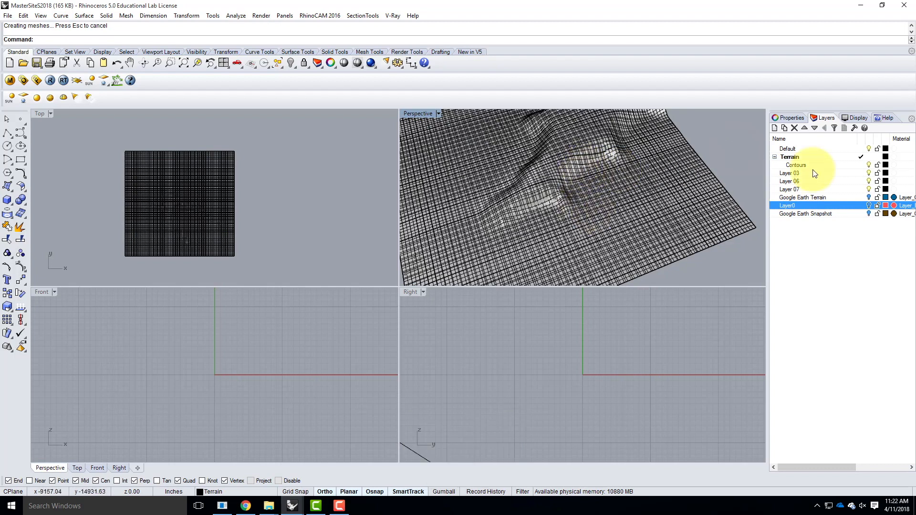
click(864, 165)
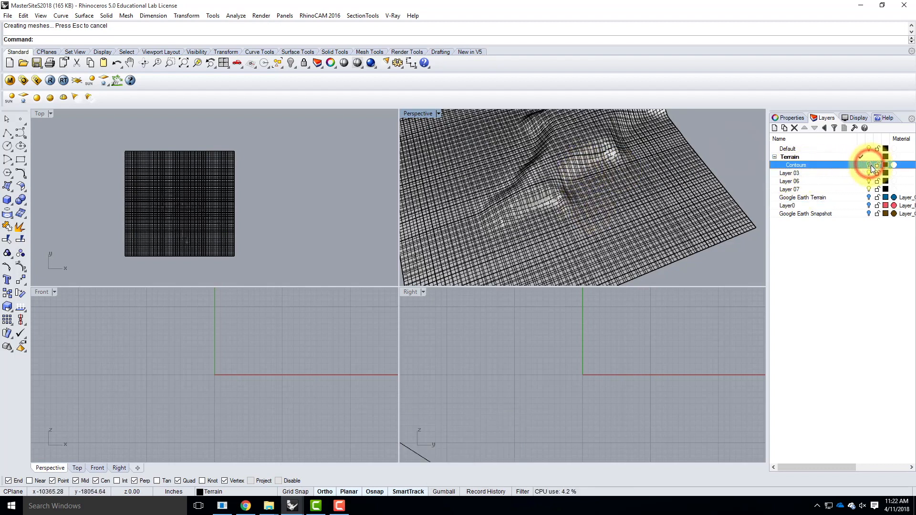
click(702, 158)
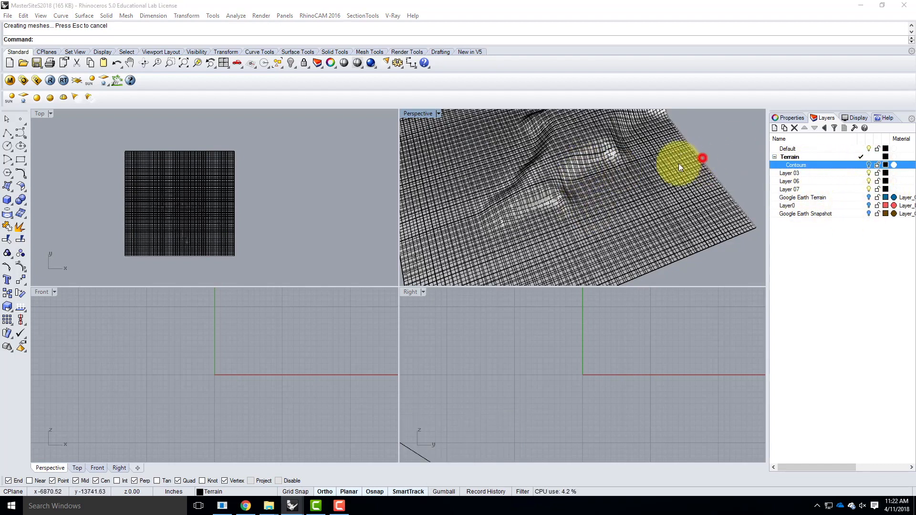
click(737, 157)
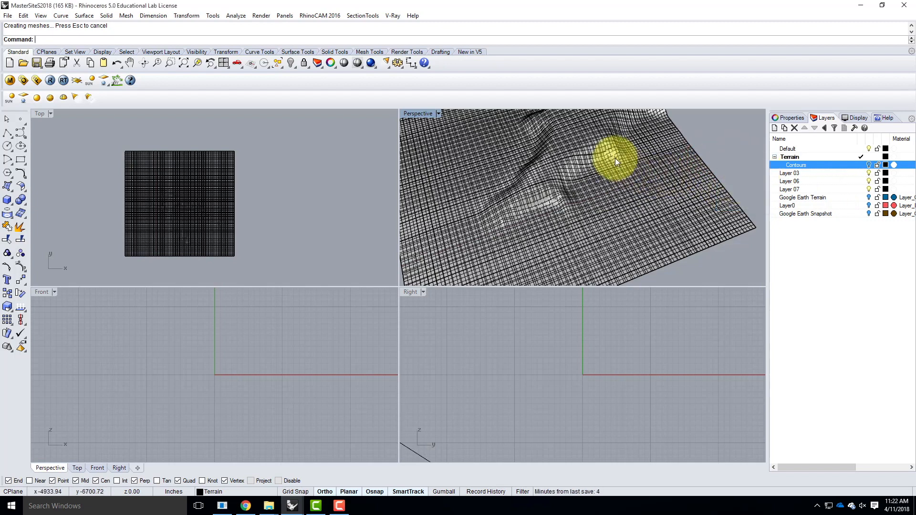
scroll(580, 161, up, 5)
click(578, 158)
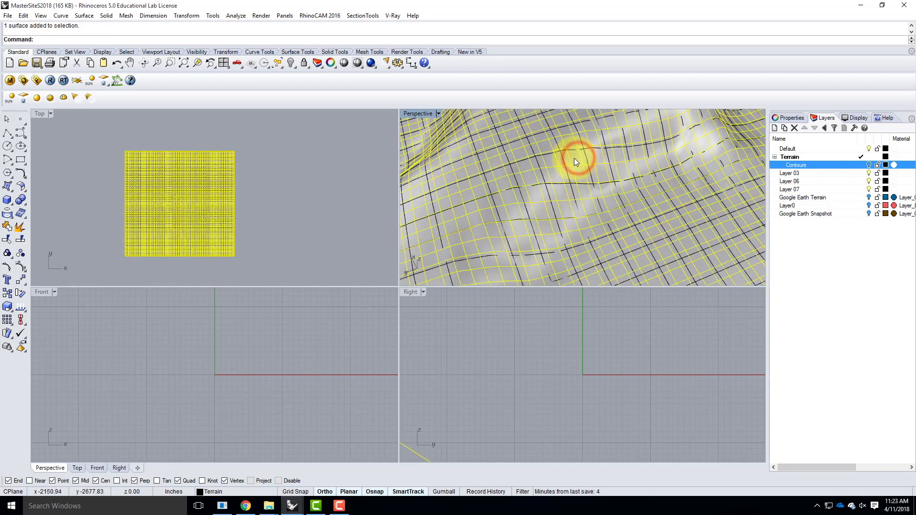
scroll(563, 165, down, 8)
key(Escape)
- Select the terrain's curves without the rebuilt surface and move them to the Contours layer
drag(474, 125, 656, 253)
scroll(549, 157, up, 8)
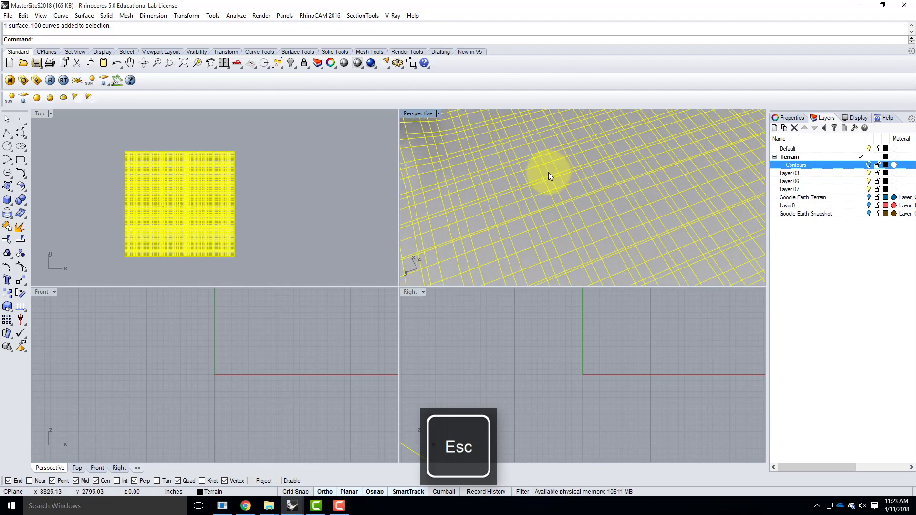
right_drag(536, 174, 507, 170)
ctrl+click(522, 170)
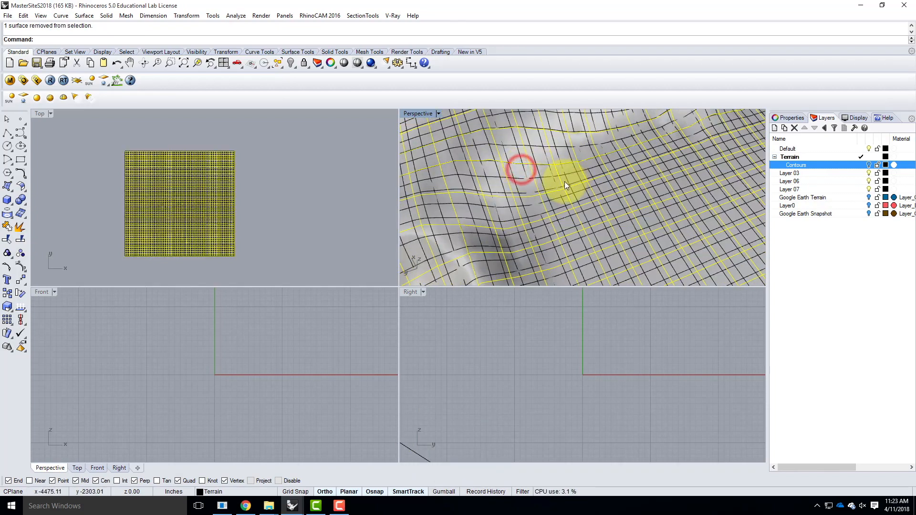
right_drag(565, 181, 504, 222)
scroll(504, 222, down, 5)
right_click(809, 165)
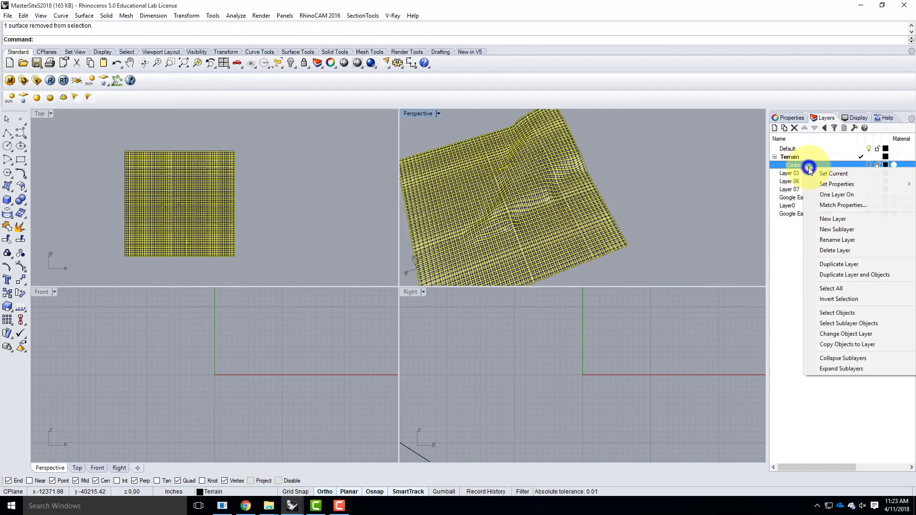
click(854, 334)
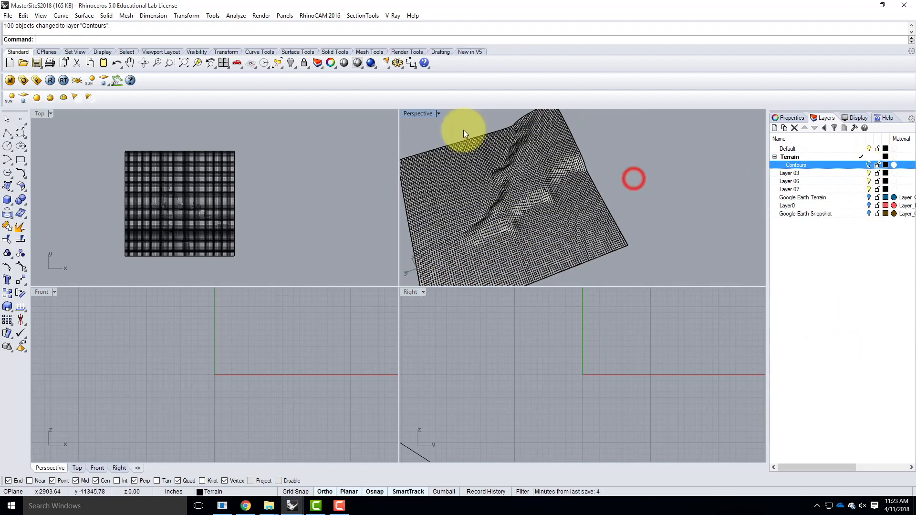
- Examine the rebuilt terrain surface's ridges and slopes up close from low angles in a maximized Perspective view
double_click(419, 113)
right_drag(434, 304, 365, 272)
scroll(365, 272, up, 6)
right_drag(471, 314, 541, 305)
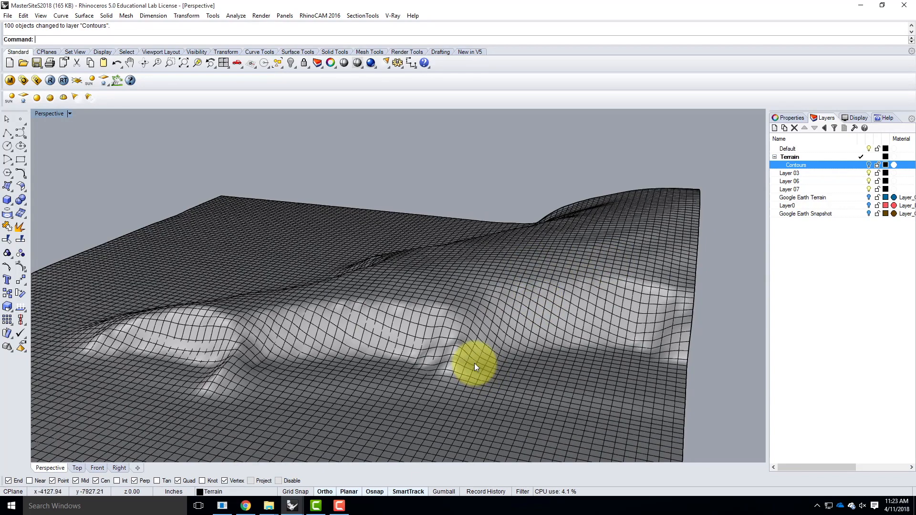
right_drag(382, 348, 303, 334)
scroll(460, 337, up, 3)
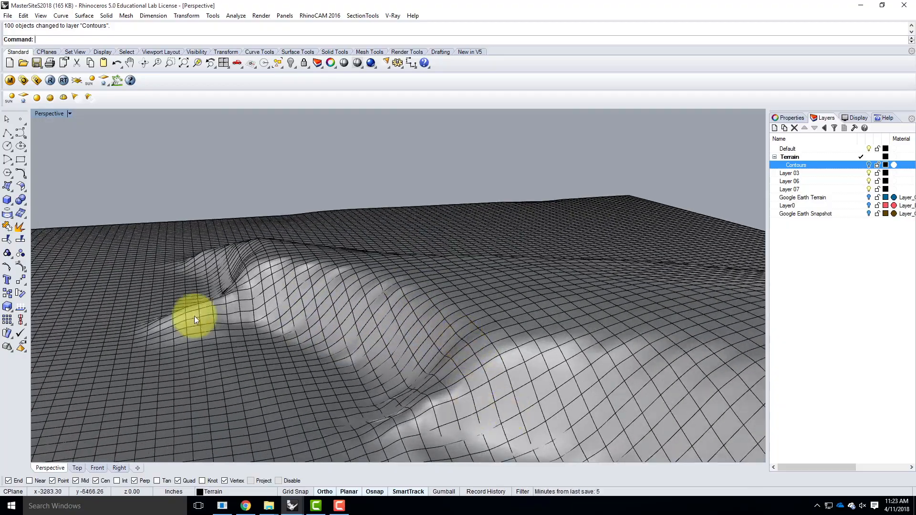
scroll(240, 326, down, 3)
scroll(346, 328, up, 3)
right_drag(392, 356, 352, 338)
scroll(198, 323, up, 3)
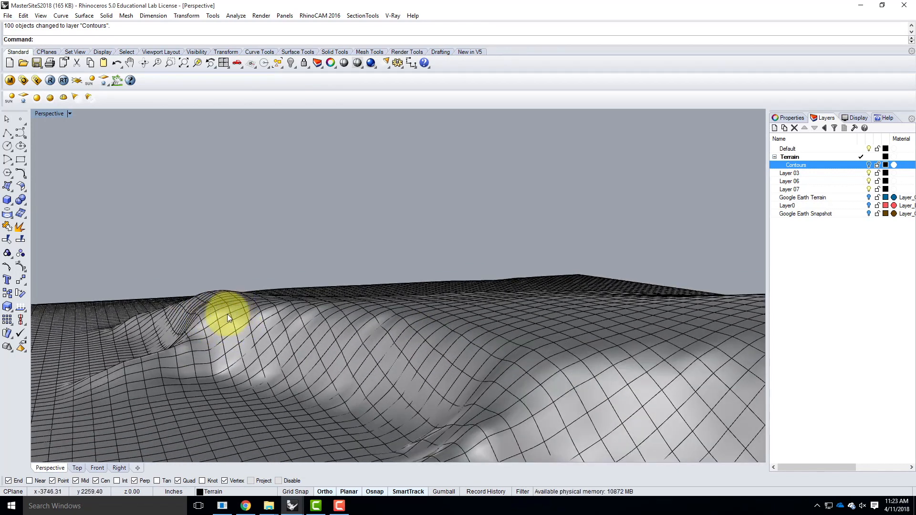
scroll(342, 342, down, 2)
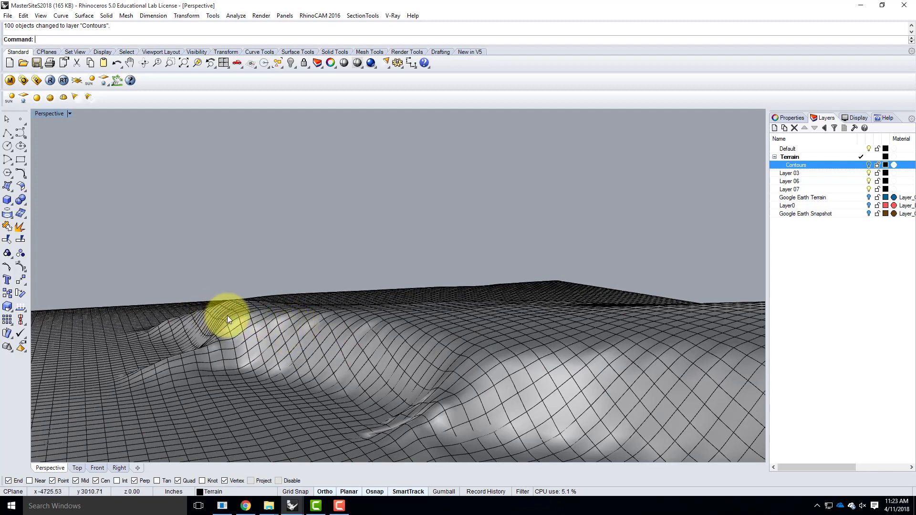
scroll(229, 316, up, 5)
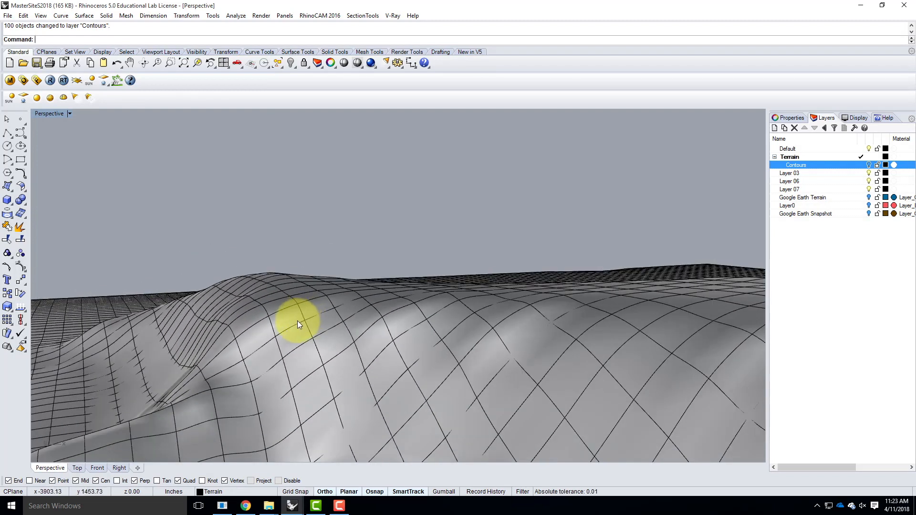
scroll(287, 332, down, 2)
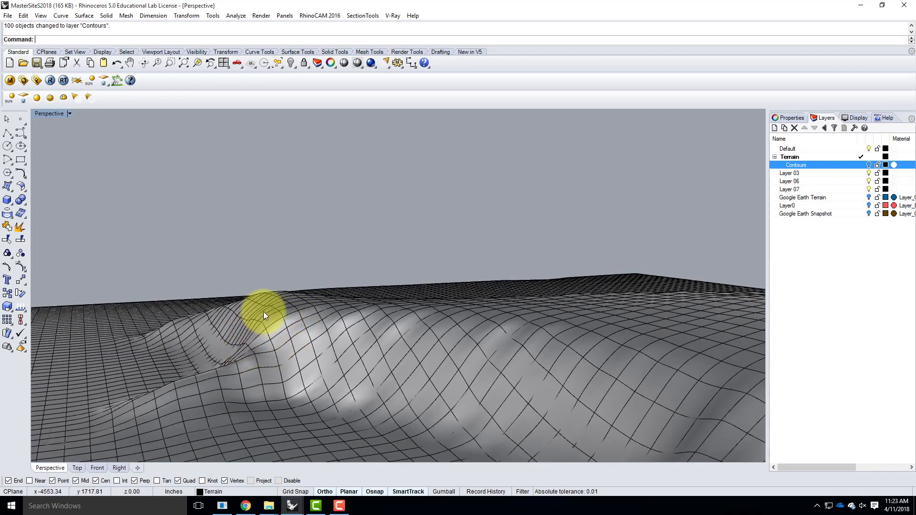
scroll(276, 334, up, 4)
scroll(208, 325, down, 4)
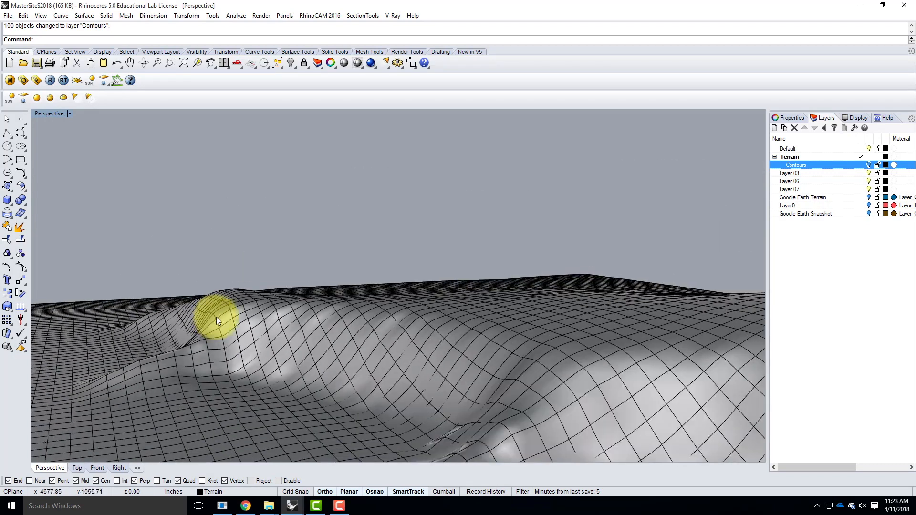
scroll(554, 389, up, 4)
scroll(585, 346, down, 5)
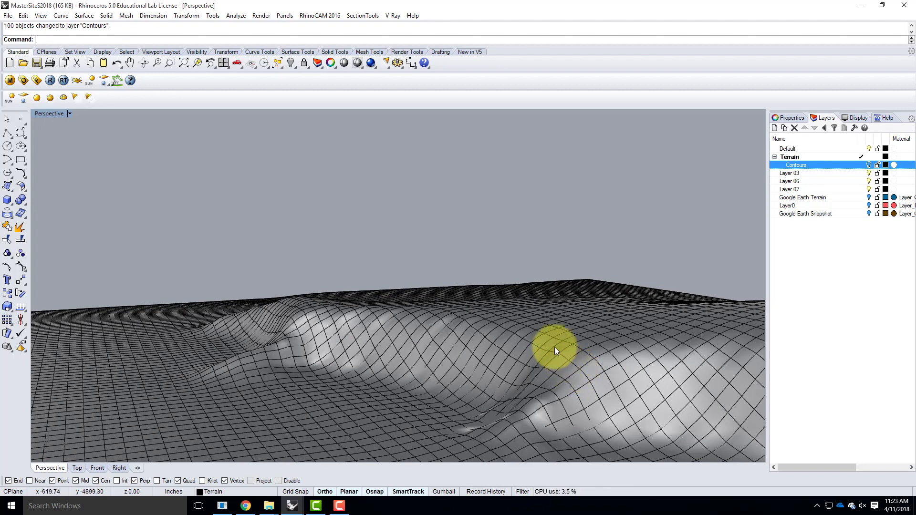
- Start inserting a block instance from a file and browse the A205 S2018 folder with all compatible file types shown
click(23, 17)
mouse_move(47, 184)
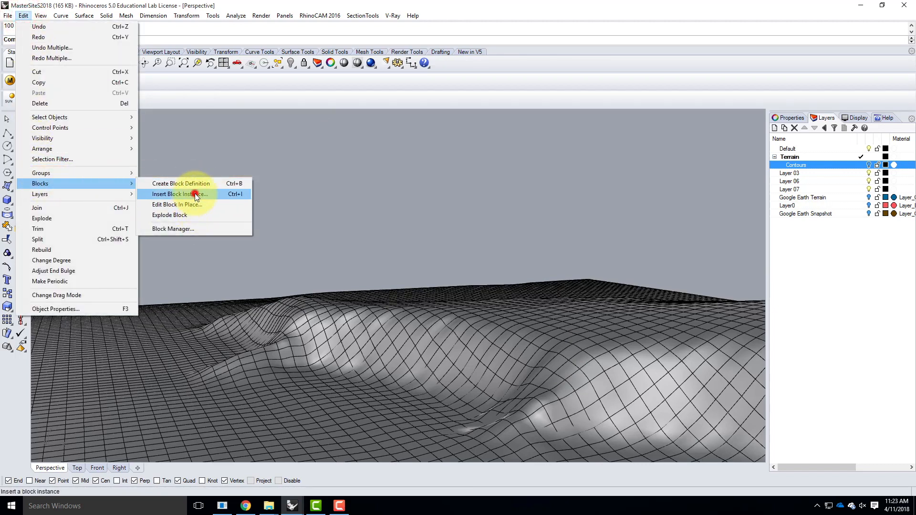
click(195, 193)
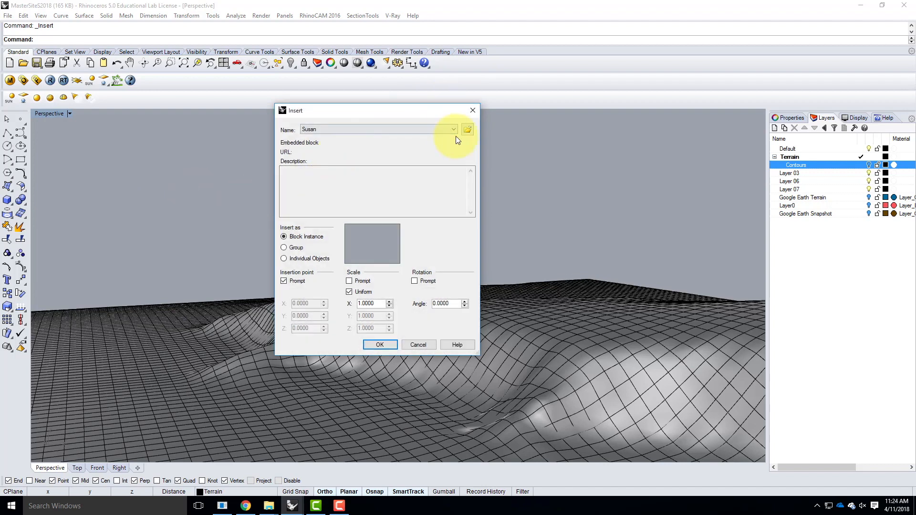
click(469, 129)
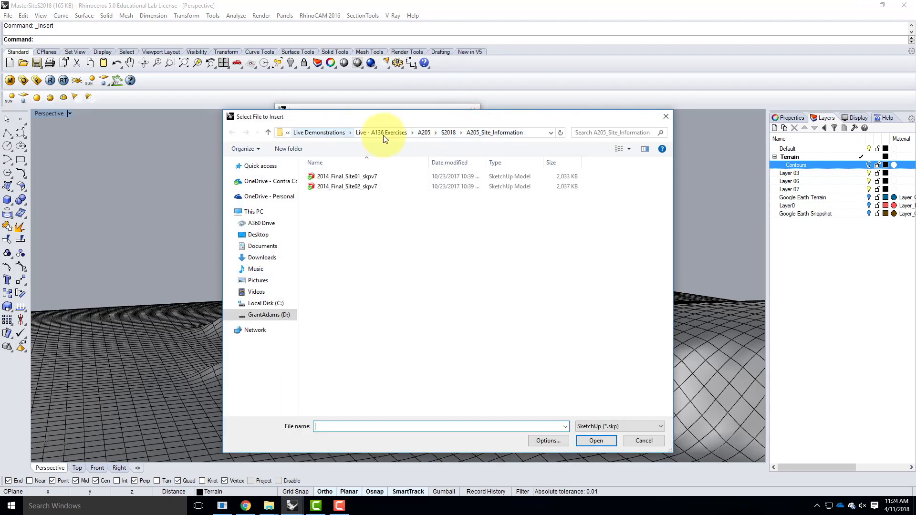
click(447, 134)
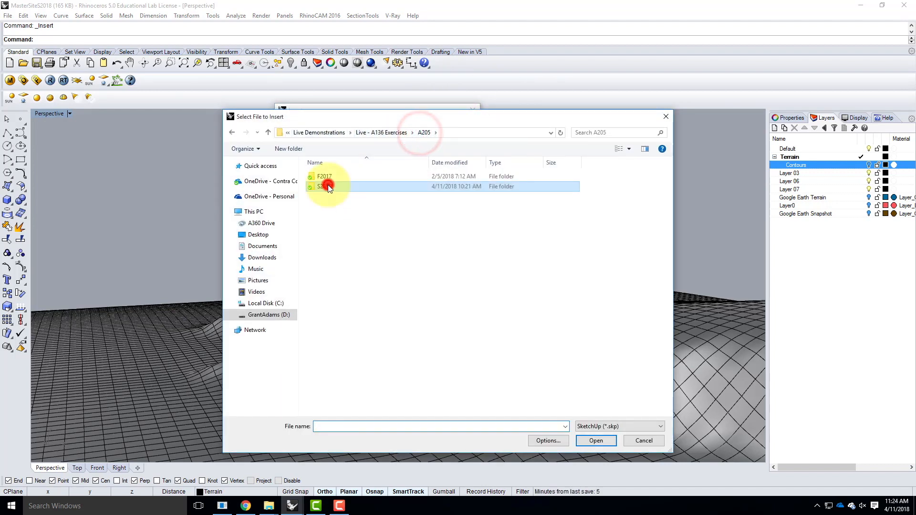
click(613, 427)
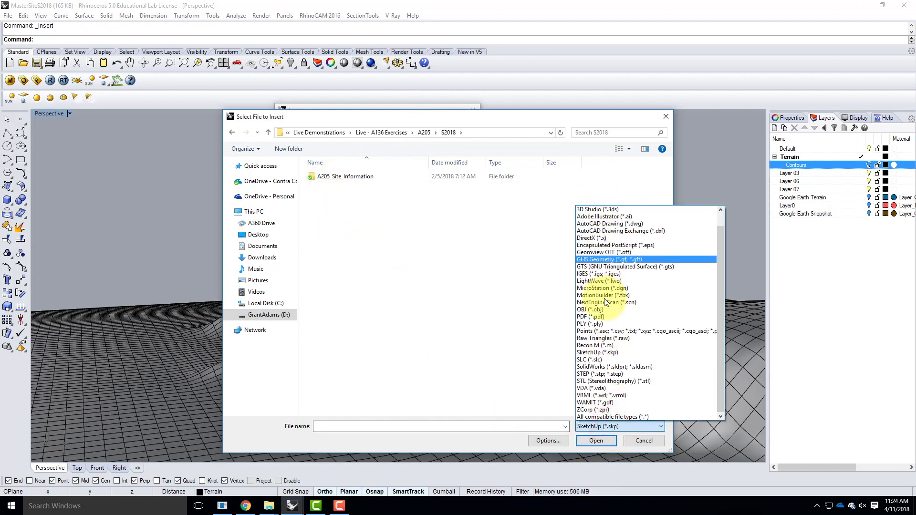
click(611, 415)
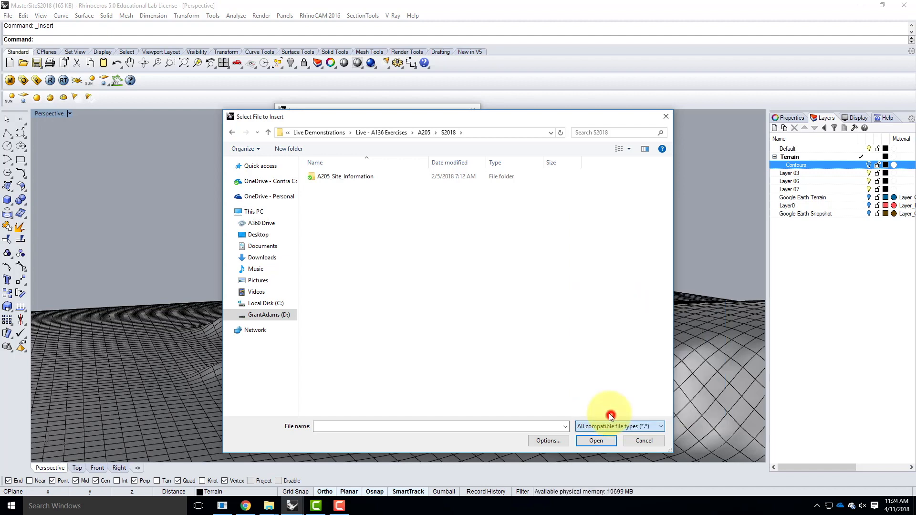
- Choose RetreatBase_S2018 as the file to insert as a block instance, with definition type Link and layer style Reference
click(332, 196)
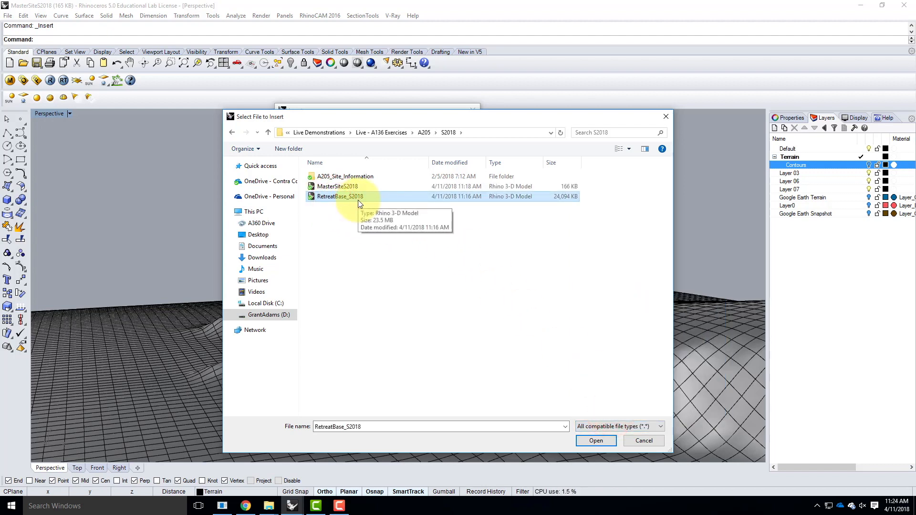
click(600, 439)
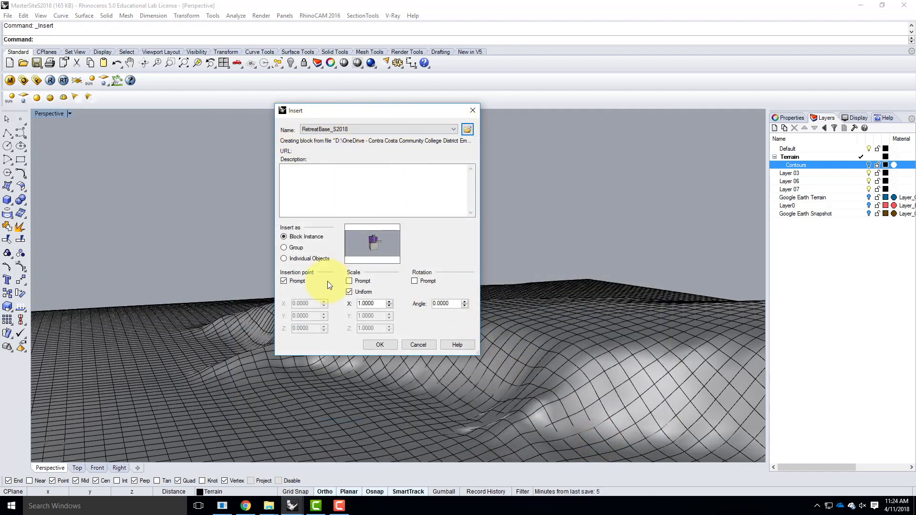
click(383, 347)
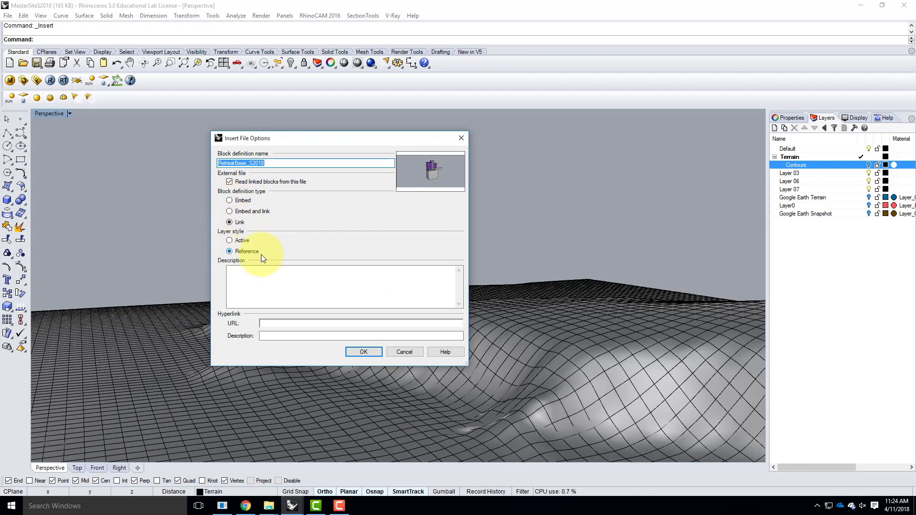
click(366, 353)
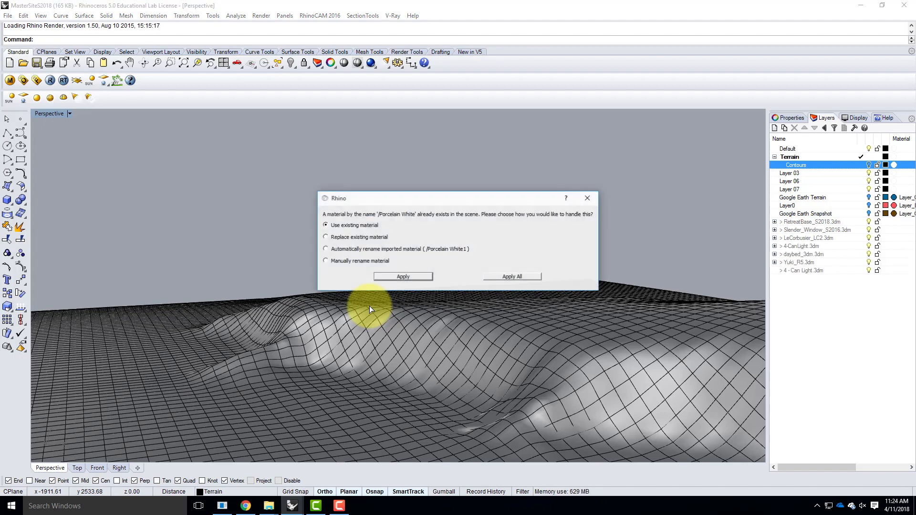
- Replace existing materials for all name conflicts and place the retreat block on the slope of the terrain ridge
click(326, 237)
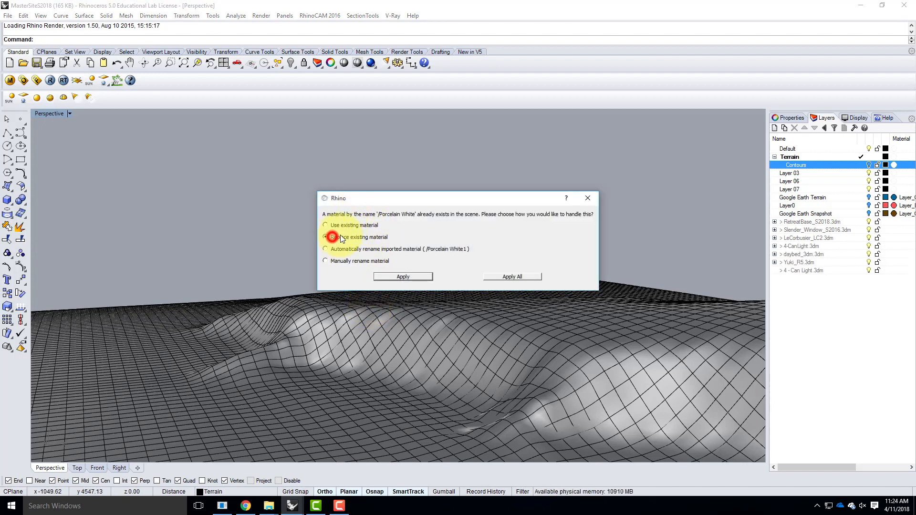
click(508, 280)
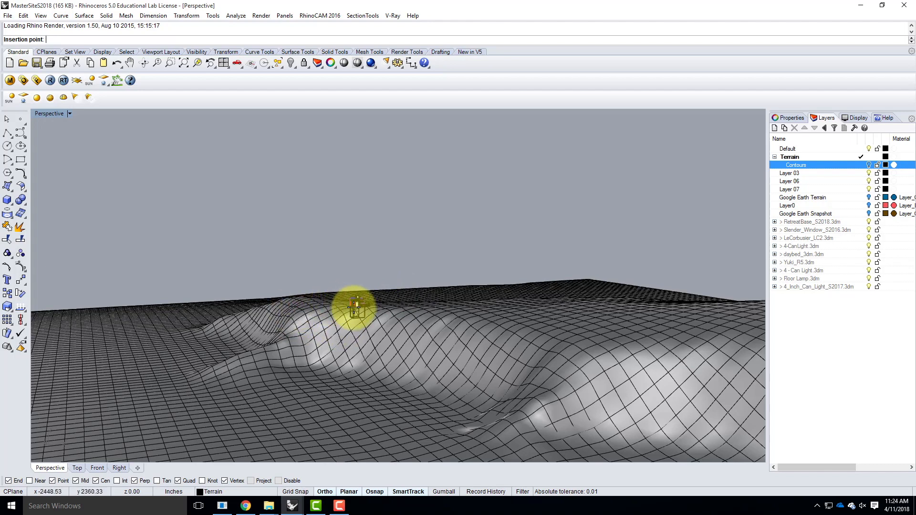
click(319, 329)
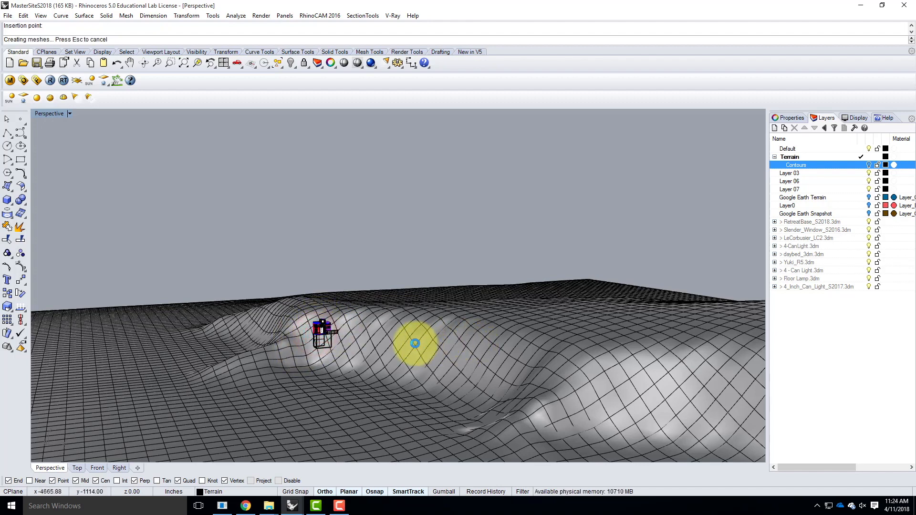
right_drag(352, 317, 309, 337)
scroll(312, 336, up, 10)
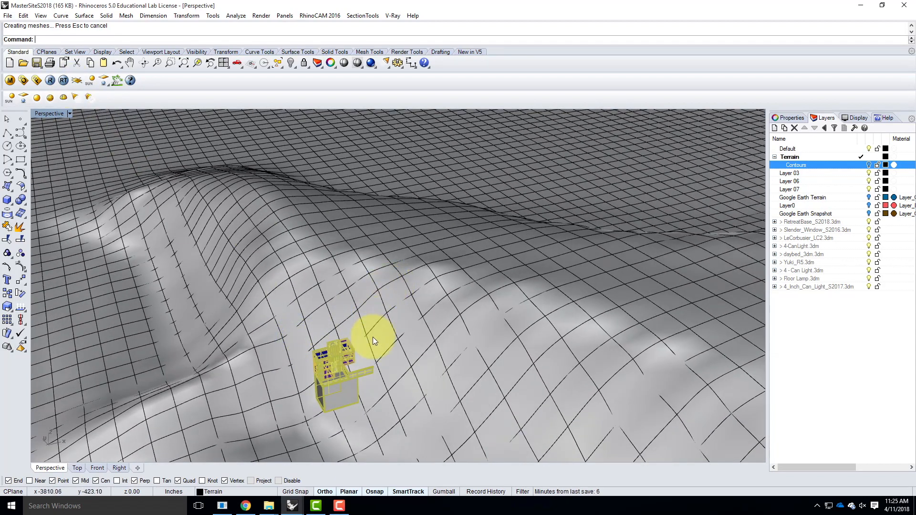
- Restore the four-viewport layout and set the Top view to Shaded display around the retreat block
double_click(56, 114)
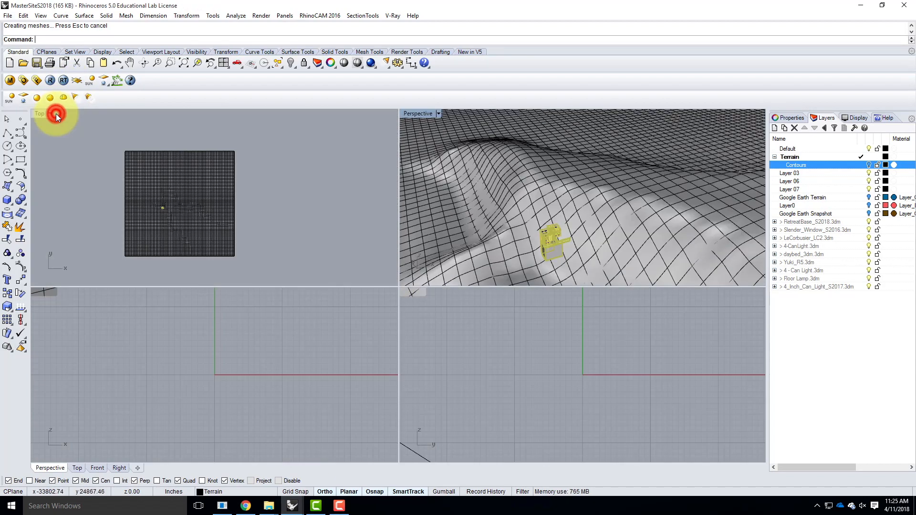
scroll(163, 206, up, 5)
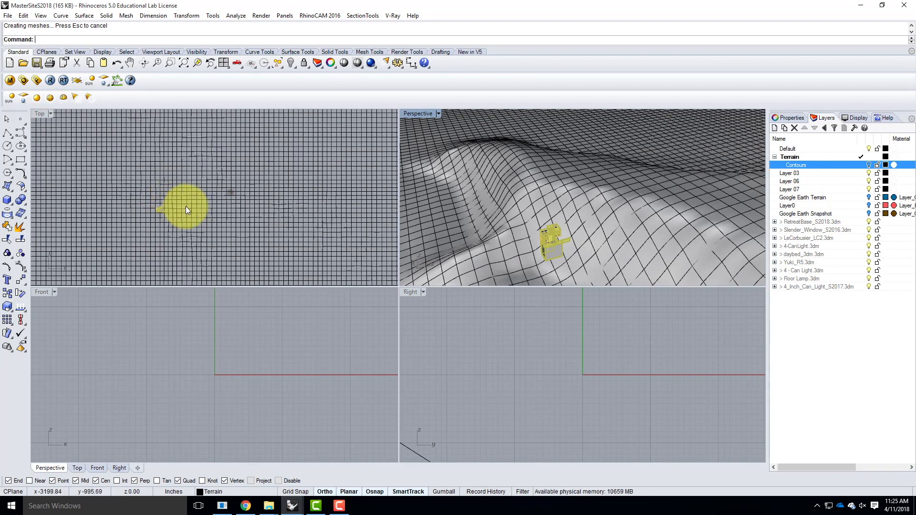
click(53, 113)
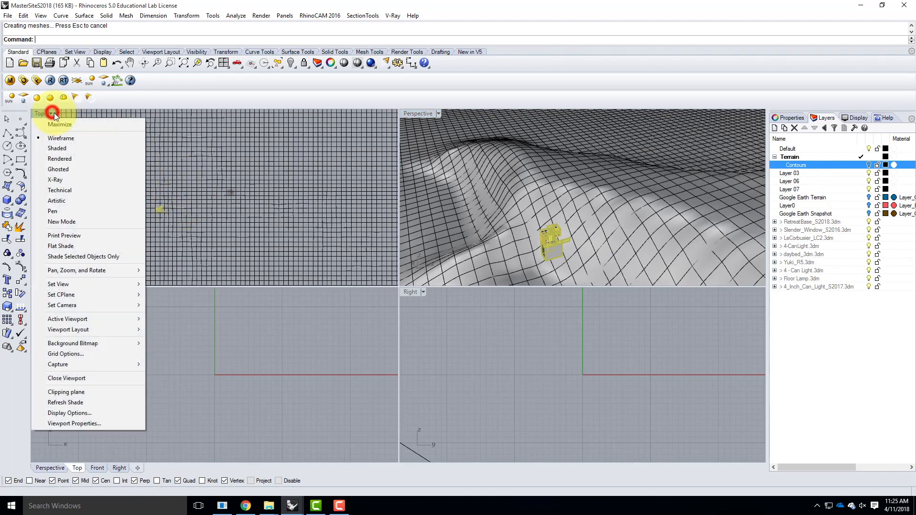
click(58, 150)
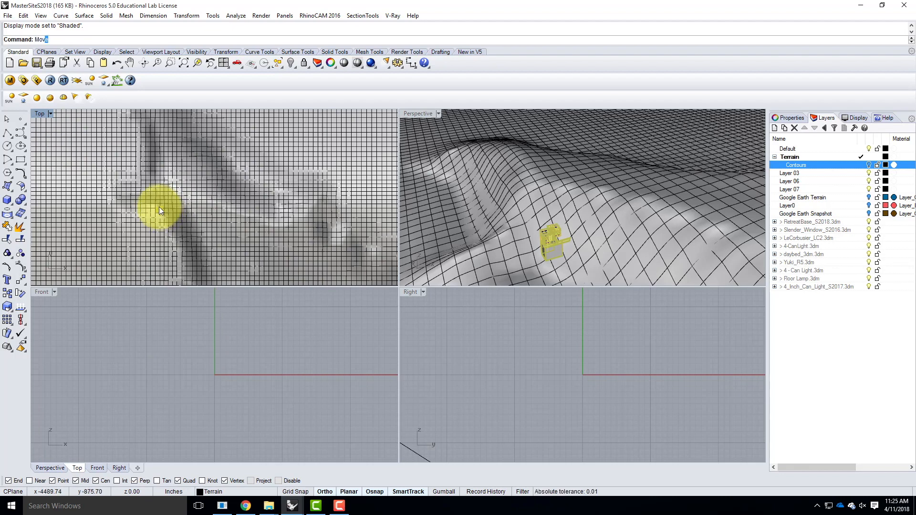
- With object snaps disabled, move the retreat block in the Top view about 1380 inches in +Y and about 330 inches in +X
key(Return)
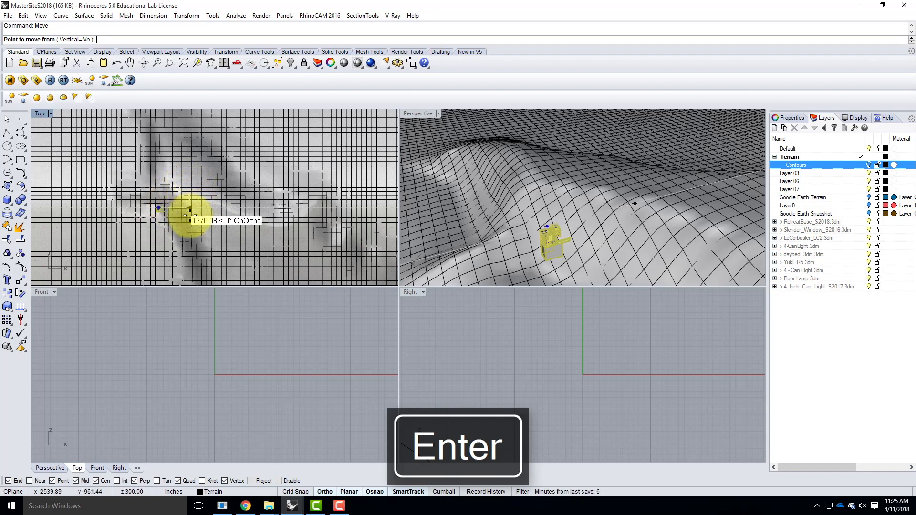
click(329, 492)
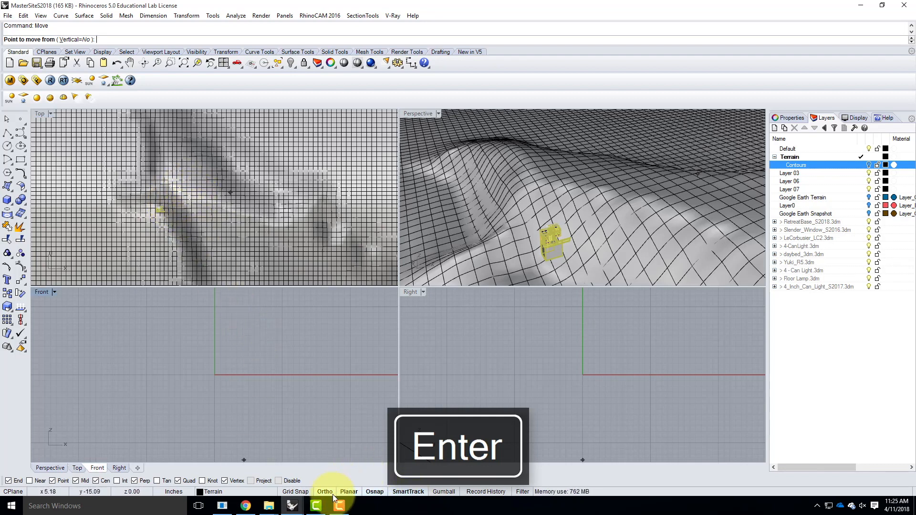
click(375, 492)
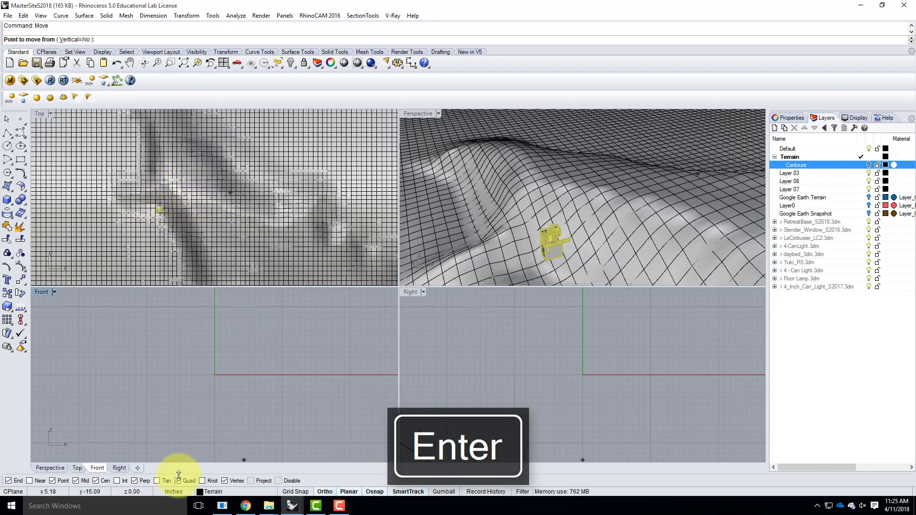
click(279, 482)
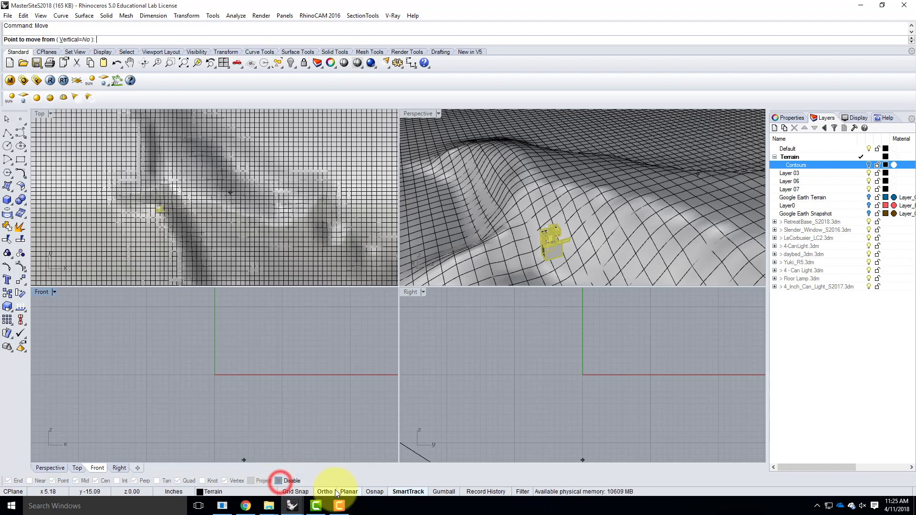
click(208, 240)
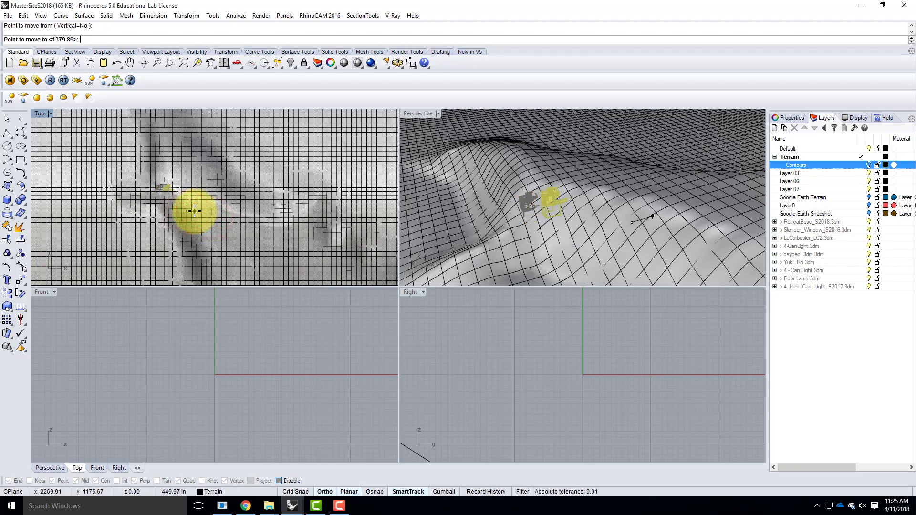
click(193, 211)
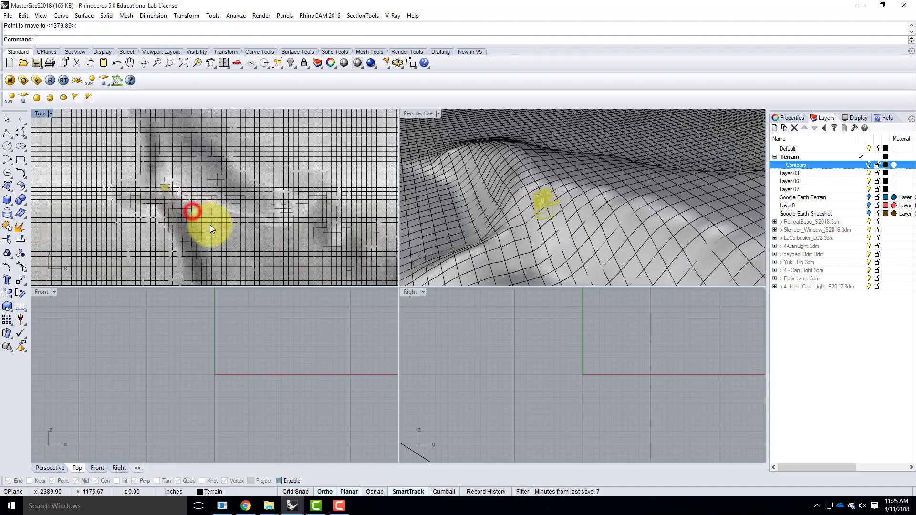
- Move the retreat block in the Top view about 270 inches in -Y and about 240 inches in -X
right_drag(554, 193, 703, 212)
click(548, 139)
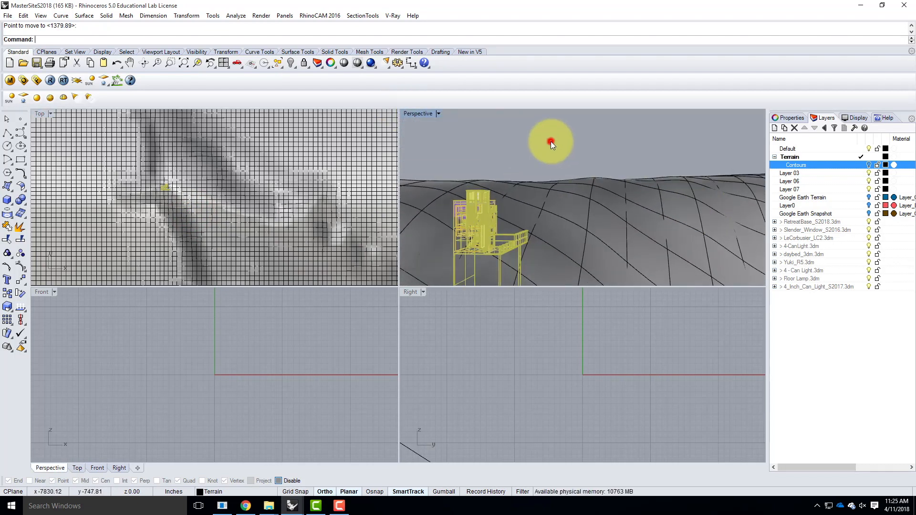
right_drag(585, 228, 529, 221)
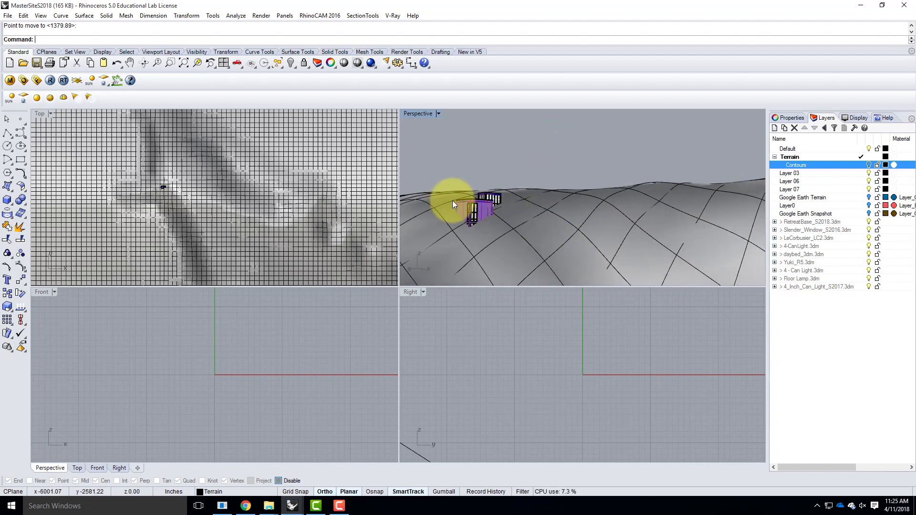
click(465, 205)
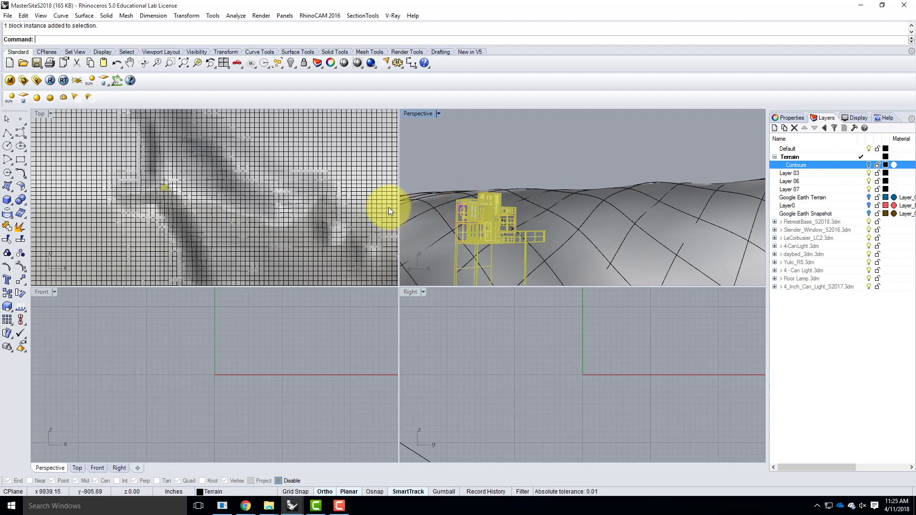
key(Return)
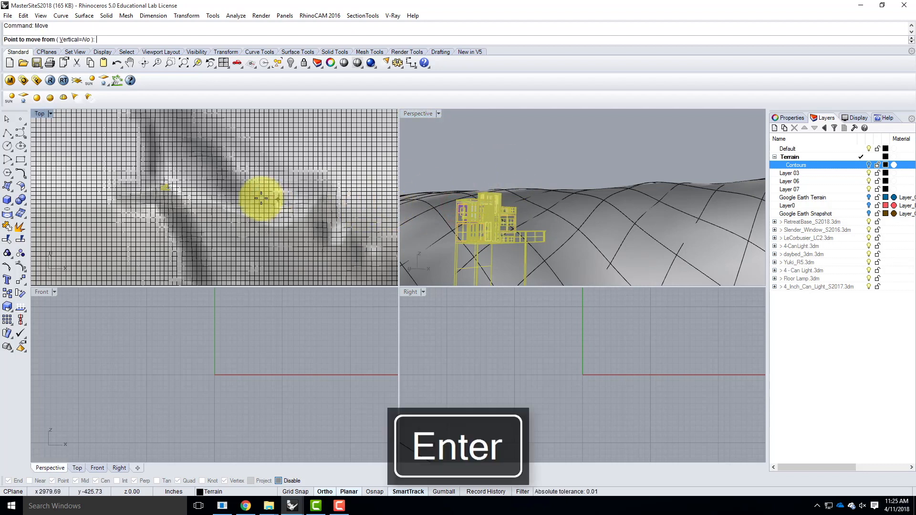
click(203, 188)
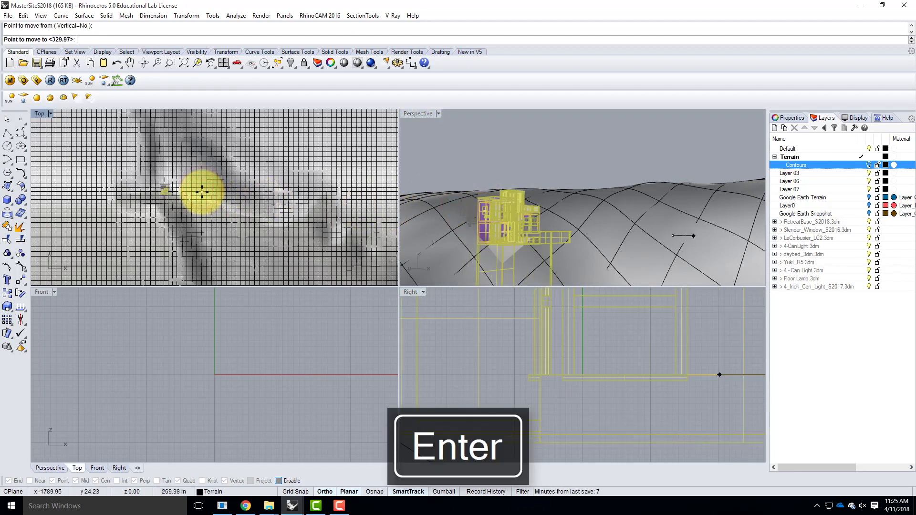
click(202, 192)
right_click(214, 198)
click(221, 198)
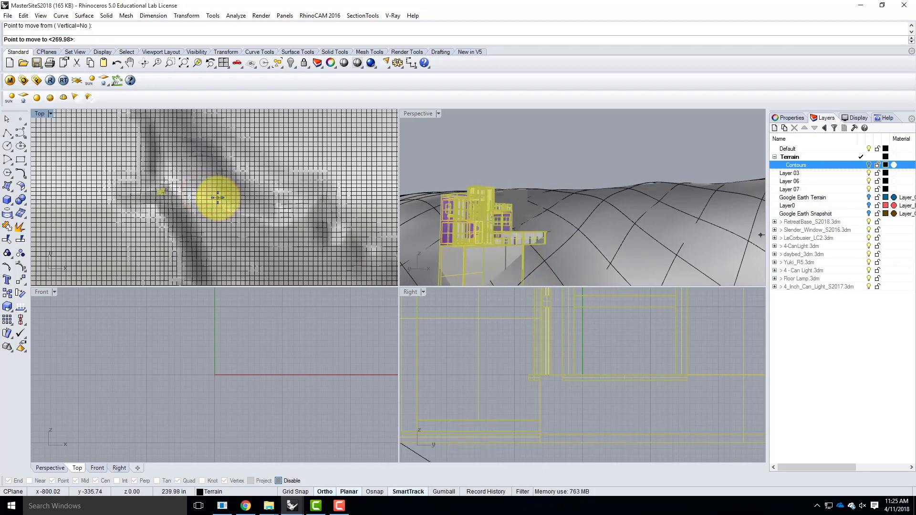
click(217, 198)
key(Escape)
- Select the retreat block and nudge it slightly along the slope in the Perspective view
right_drag(590, 225, 568, 239)
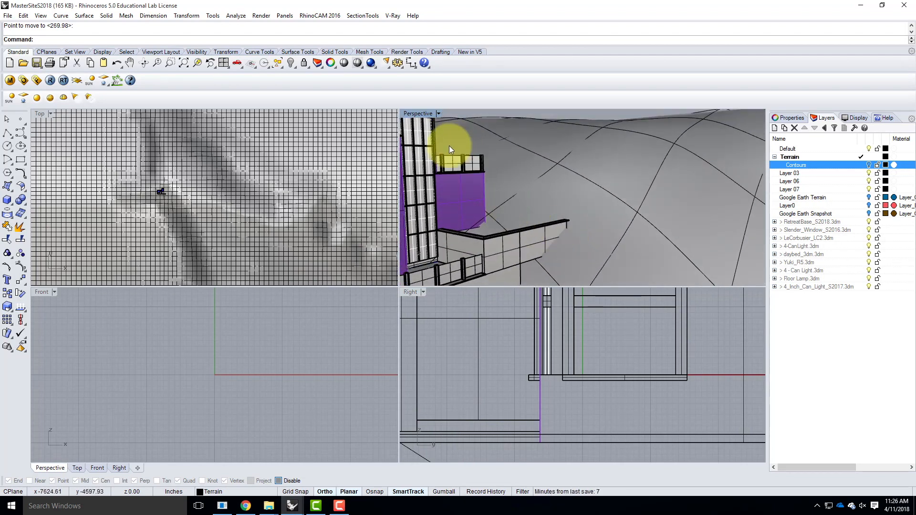
click(451, 197)
right_drag(471, 177, 486, 224)
text(m)
key(Return)
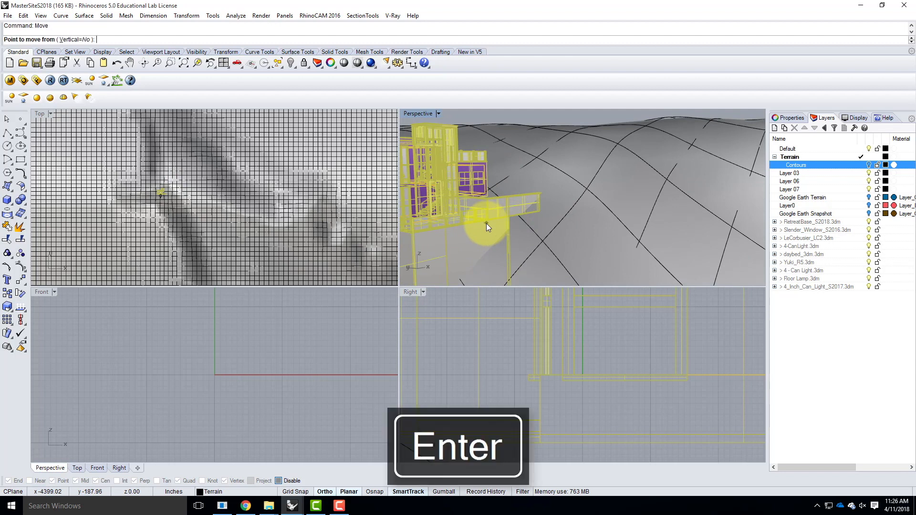
click(574, 248)
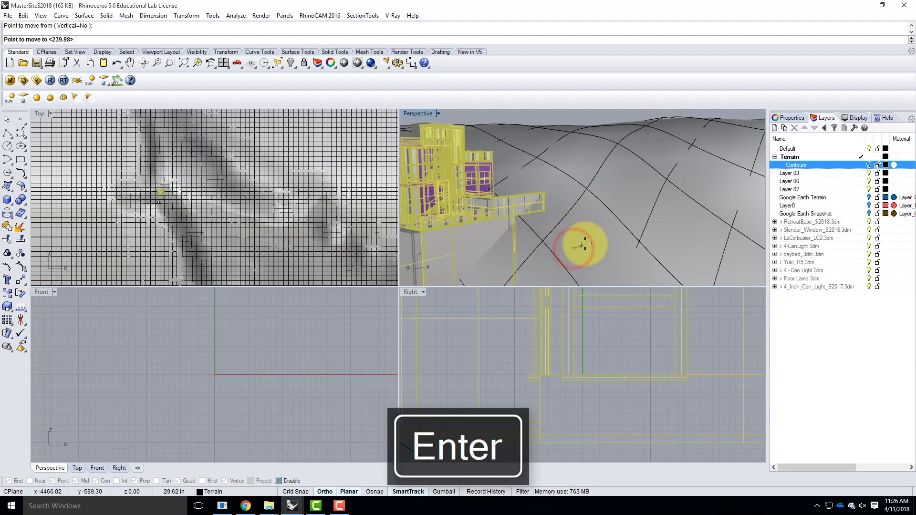
click(590, 242)
key(Escape)
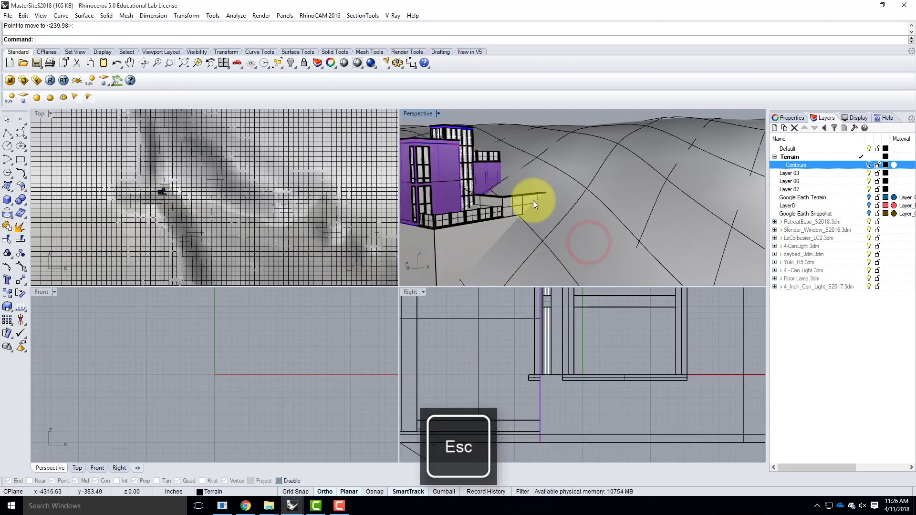
- Examine where the retreat's walls, terrace and base meet the terrain from several angles in a maximized Perspective view
scroll(537, 207, up, 4)
right_drag(561, 233, 483, 214)
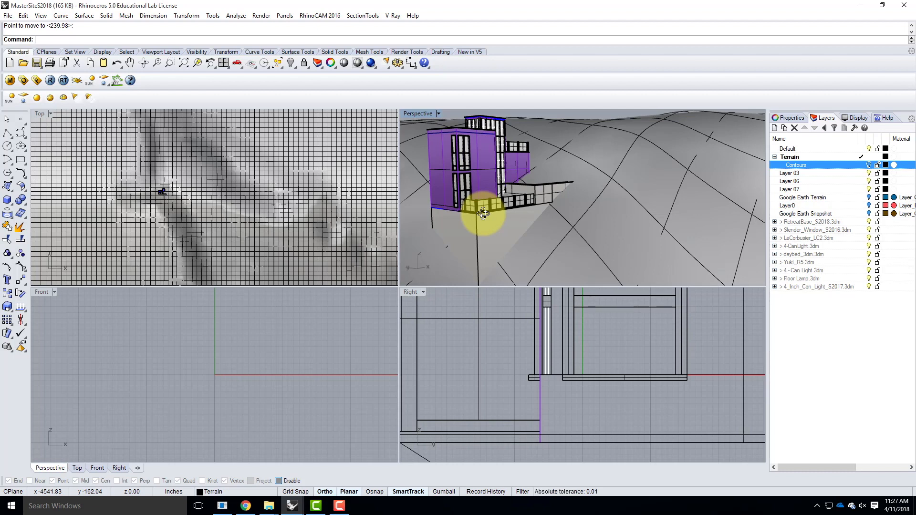
key(Escape)
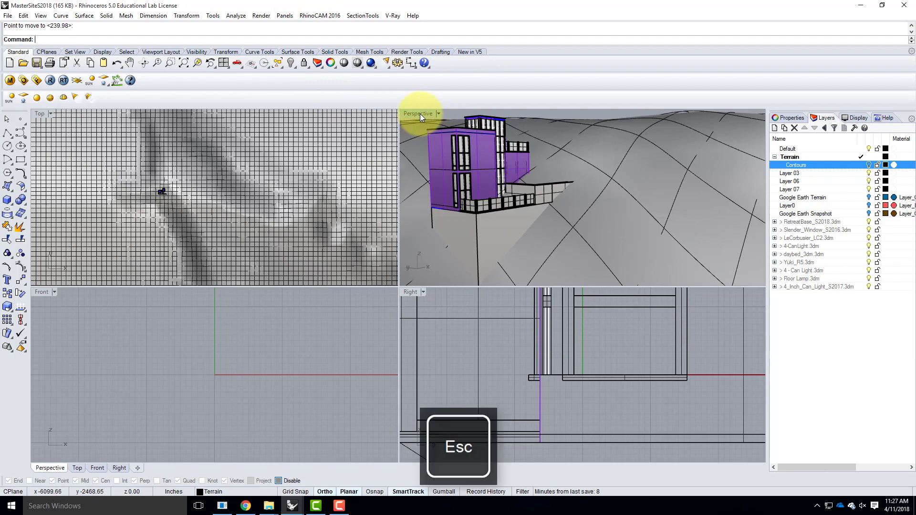
double_click(420, 113)
right_drag(407, 219, 407, 259)
scroll(267, 267, up, 5)
right_drag(373, 204, 342, 227)
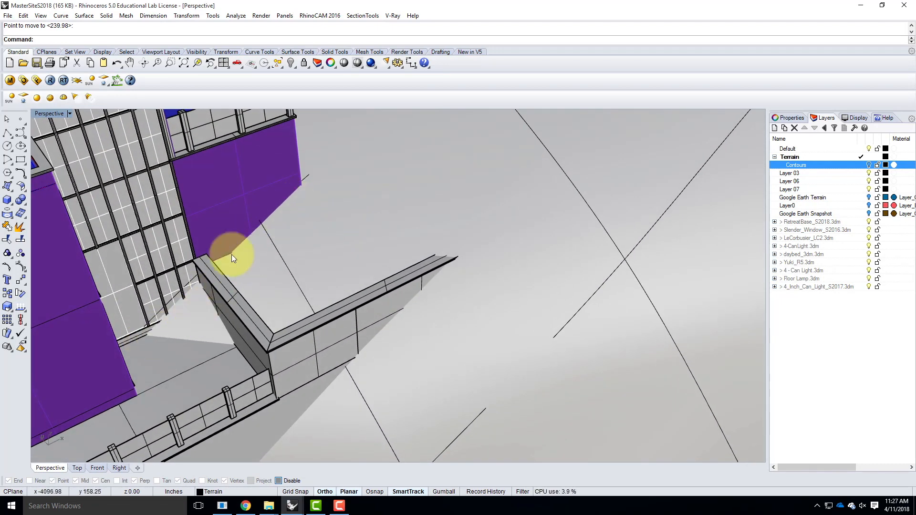
scroll(188, 277, down, 3)
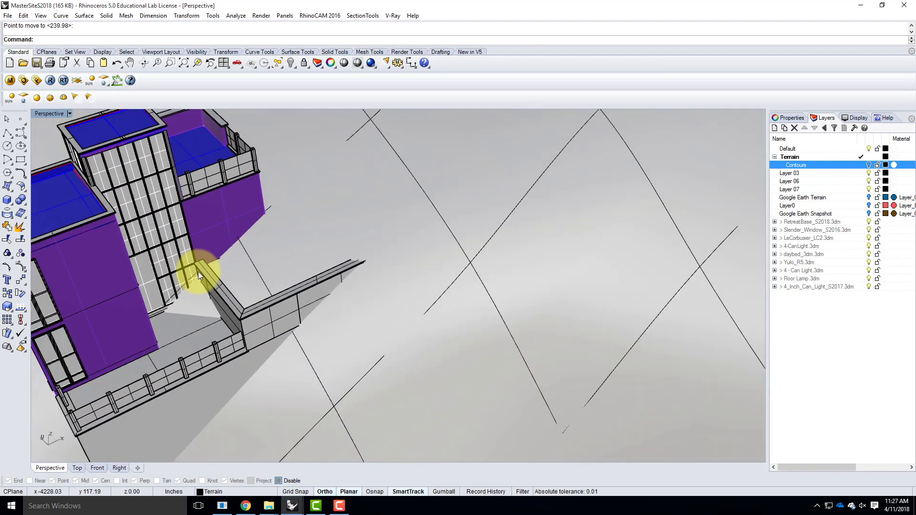
mouse_move(311, 239)
right_down()
mouse_move(252, 242)
mouse_move(274, 217)
mouse_move(296, 215)
mouse_move(261, 257)
right_up()
mouse_move(499, 256)
right_down()
mouse_move(406, 244)
mouse_move(511, 305)
right_up()
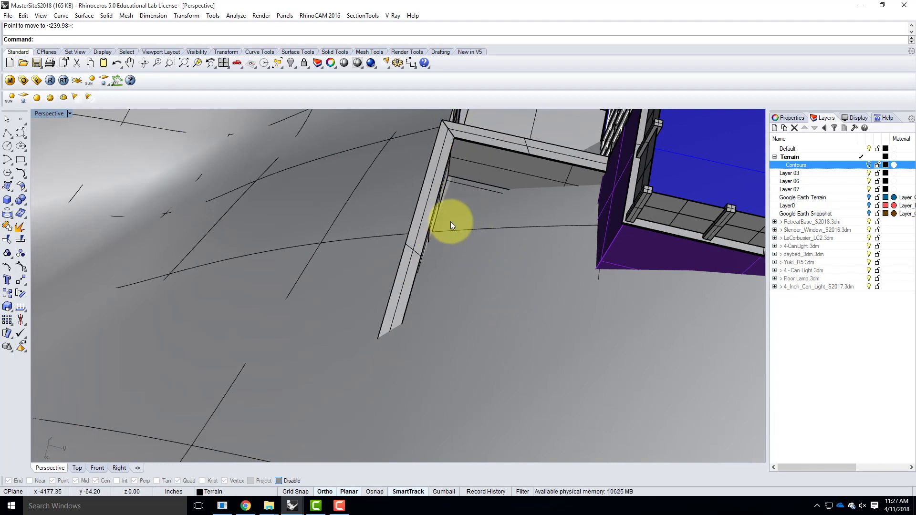
right_drag(255, 230, 345, 244)
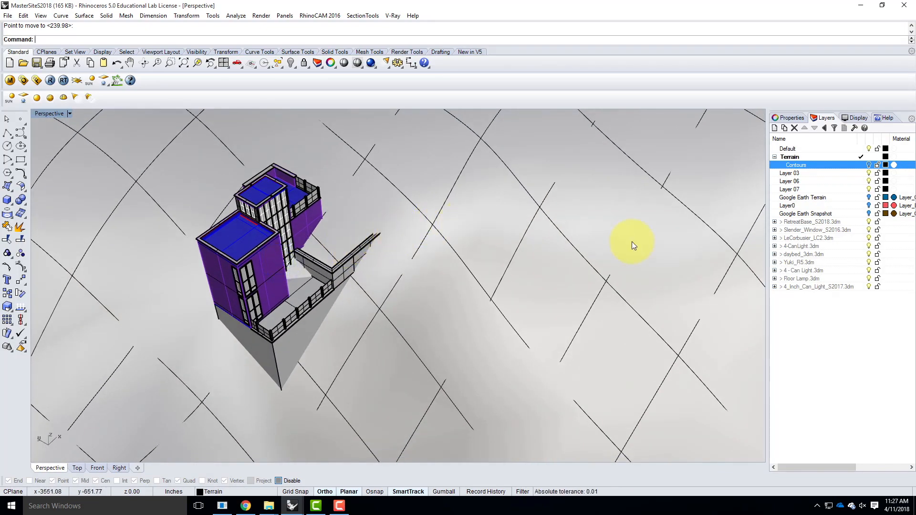
- Make Layer 03 current and delete the layers Layer 06, Layer 07, Google Earth Terrain and Google Earth Snapshot
click(790, 175)
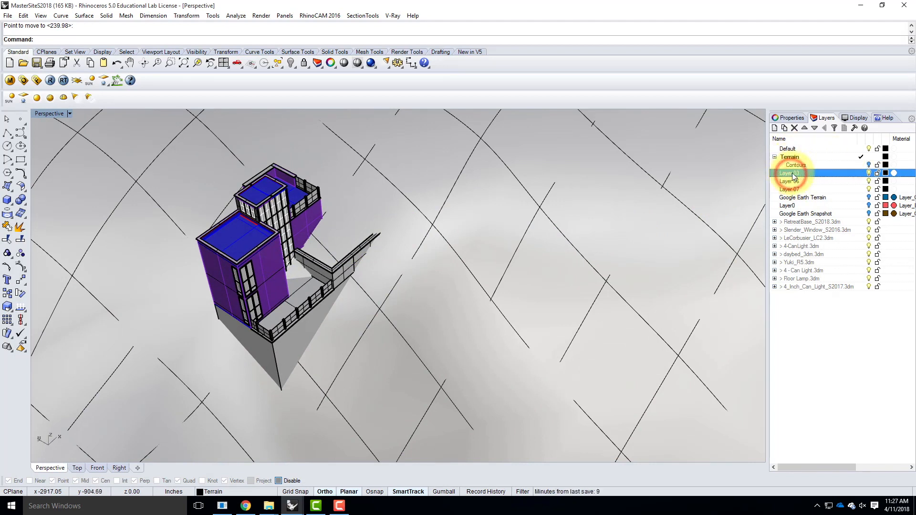
double_click(825, 173)
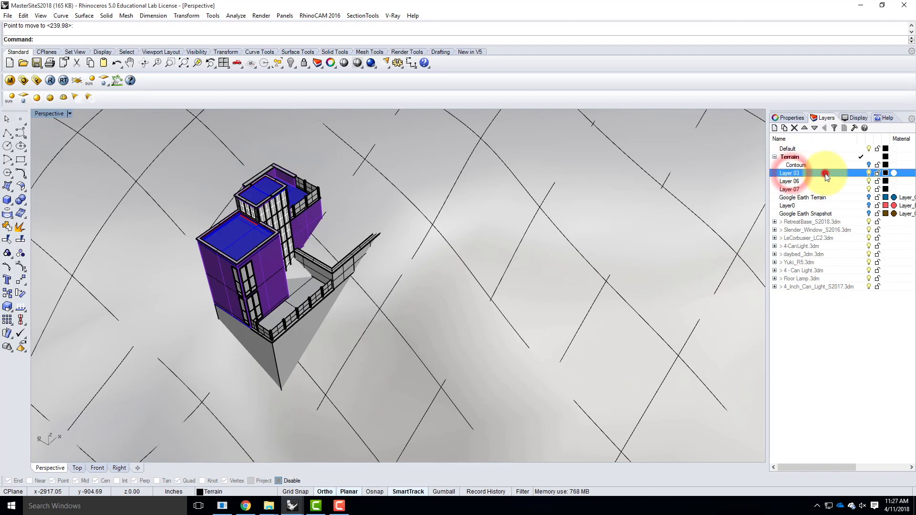
click(809, 183)
shift+click(807, 190)
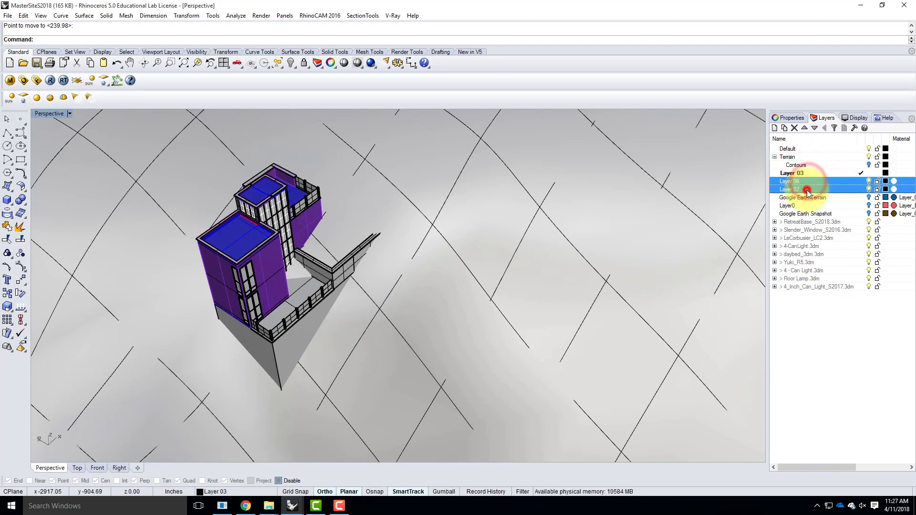
ctrl+click(806, 198)
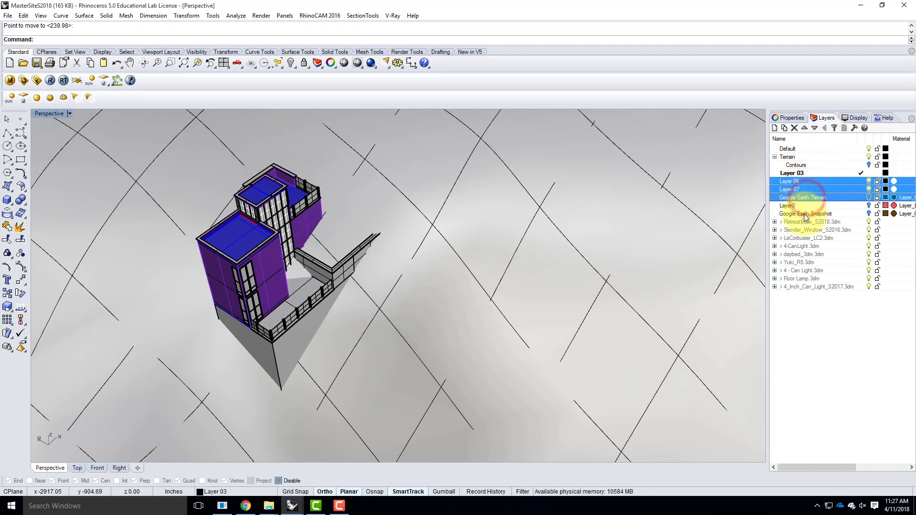
ctrl+click(806, 214)
click(794, 128)
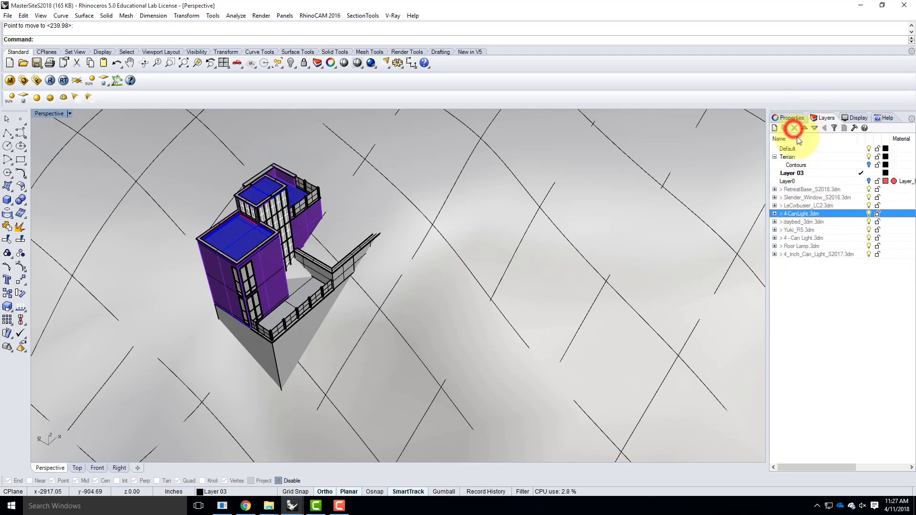
- Rename Layer 03 as Construction
click(800, 173)
click(799, 173)
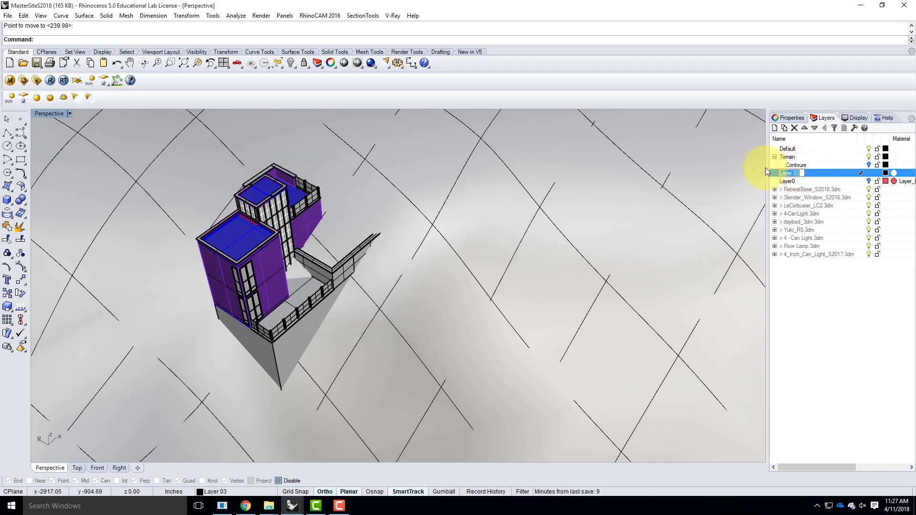
text(Cont)
key(BackSpace)
key(BackSpace)
key(BackSpace)
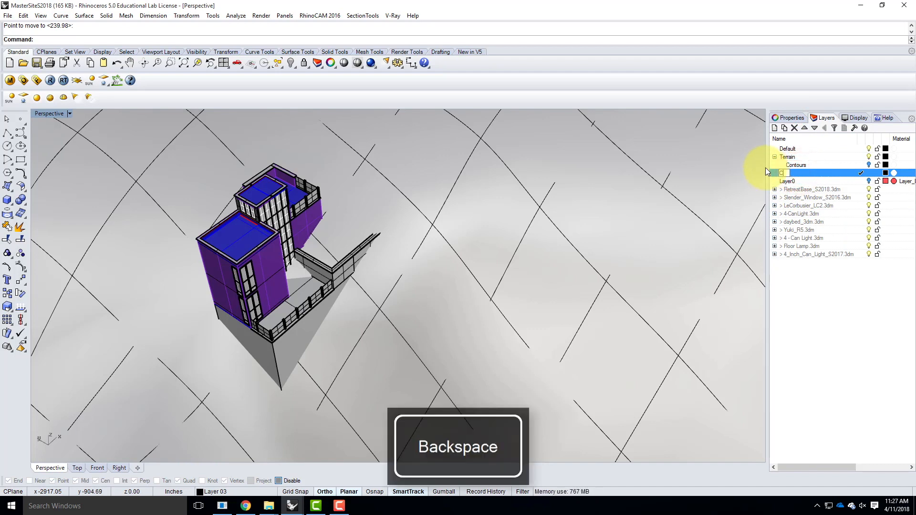
text(onstruction)
key(Return)
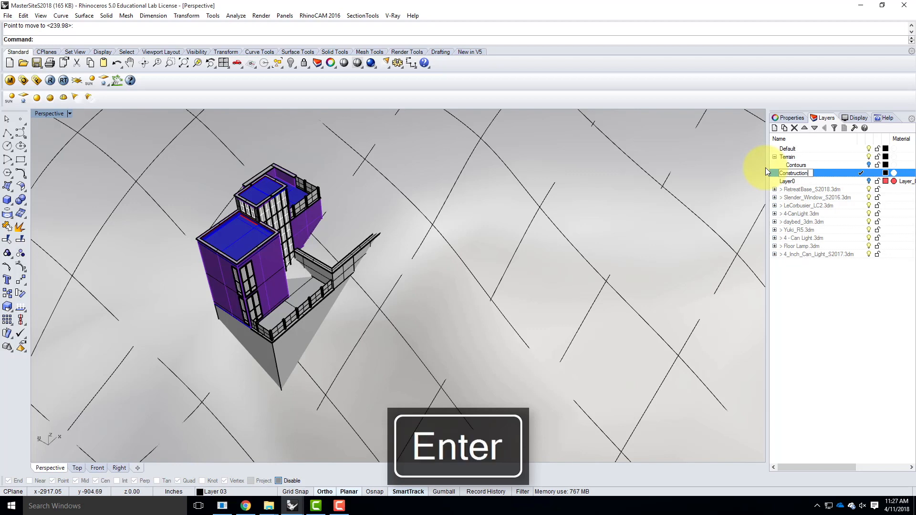
- Rename Layer0 as SketchUp
click(803, 182)
click(791, 182)
click(797, 182)
text(SketchUp)
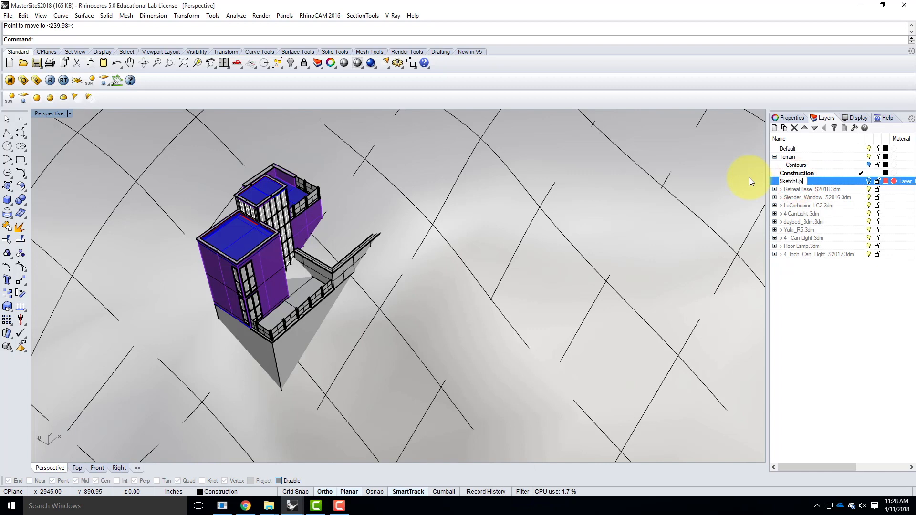
key(Return)
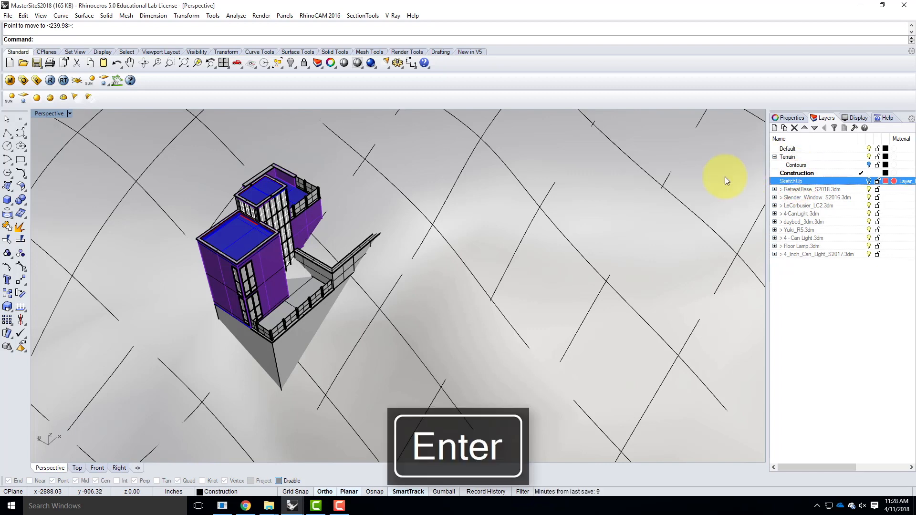
key(Escape)
- Restore the four-view layout and set the Top view to Wireframe display
scroll(391, 262, down, 5)
scroll(293, 259, up, 5)
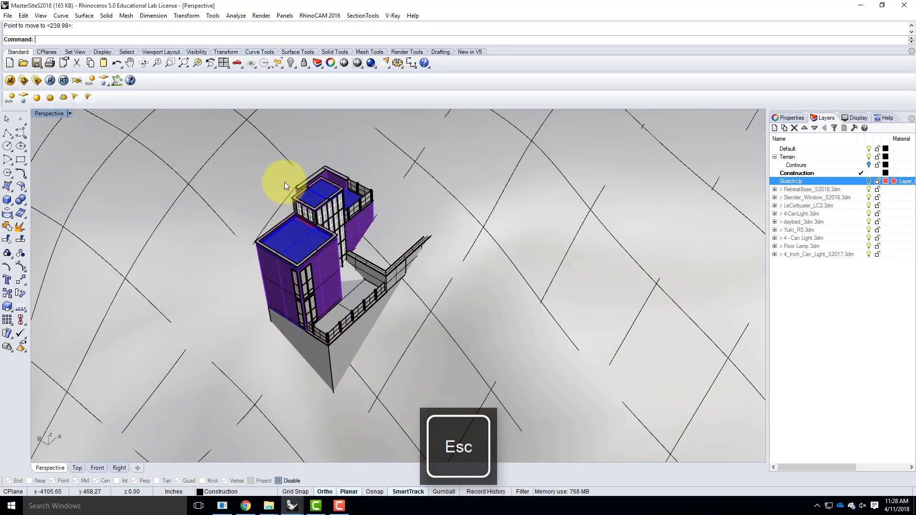
double_click(54, 114)
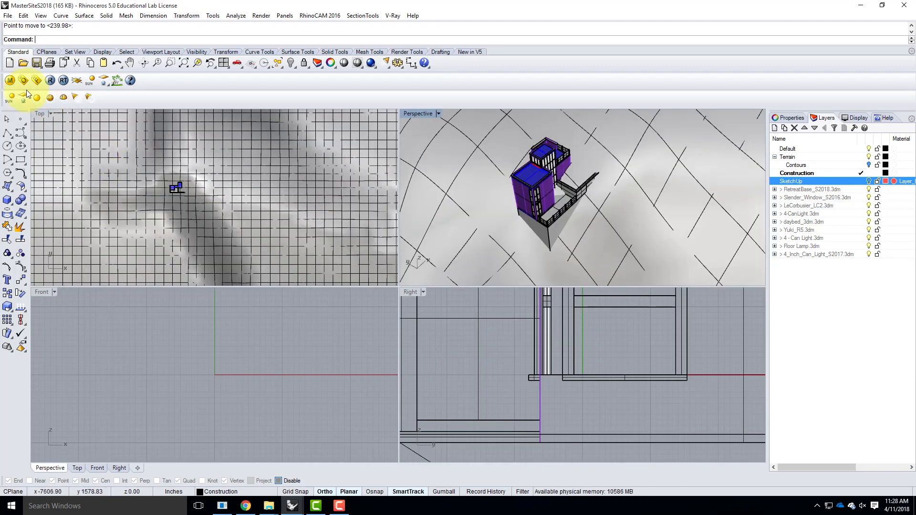
click(50, 114)
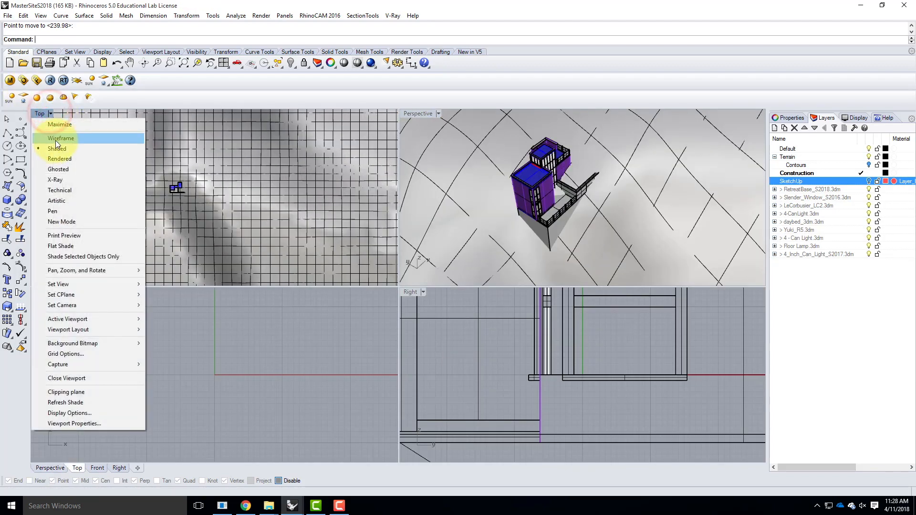
click(56, 139)
- With object snaps enabled, start a polyline in the Top view at the upper-left outer wall corner of the retreat's western block
scroll(181, 188, up, 5)
scroll(181, 192, up, 5)
key(Escape)
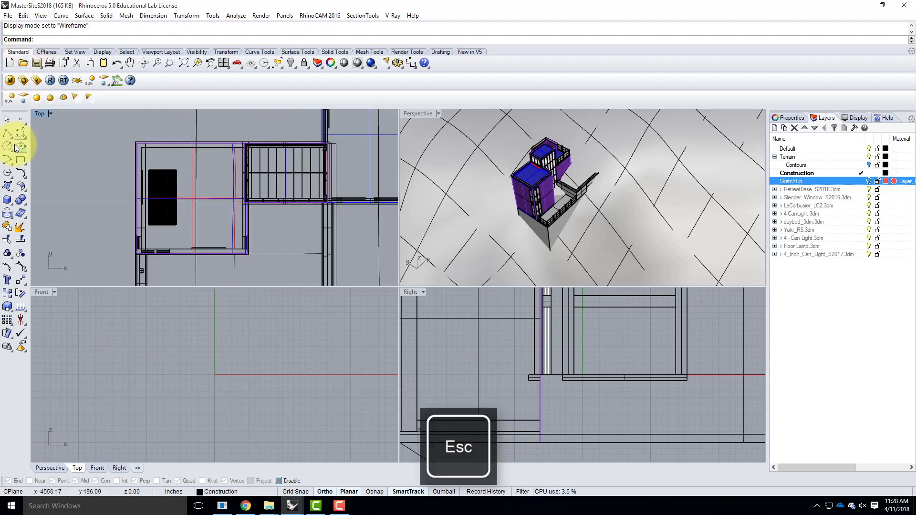
click(7, 137)
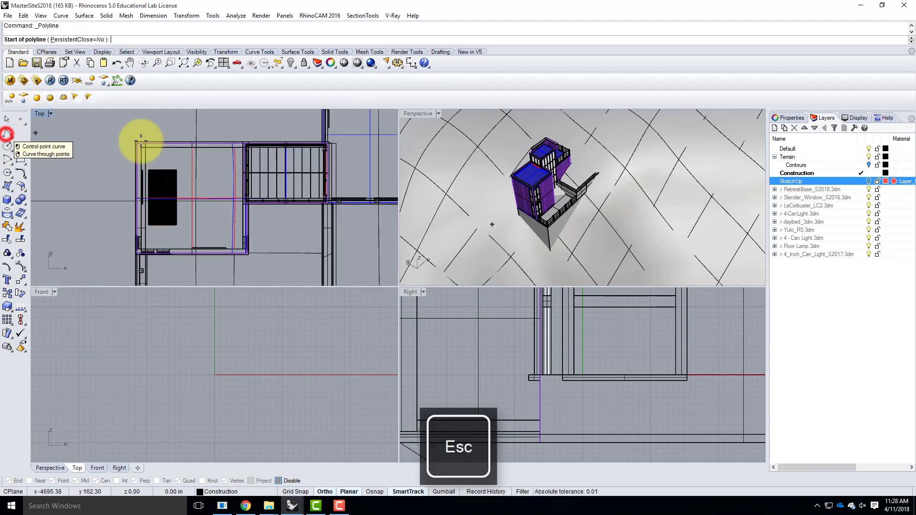
scroll(136, 141, up, 6)
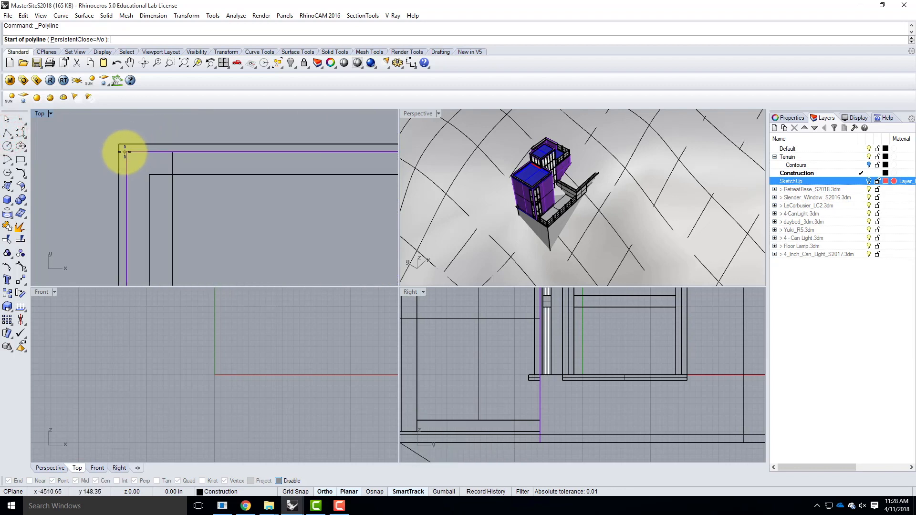
click(279, 481)
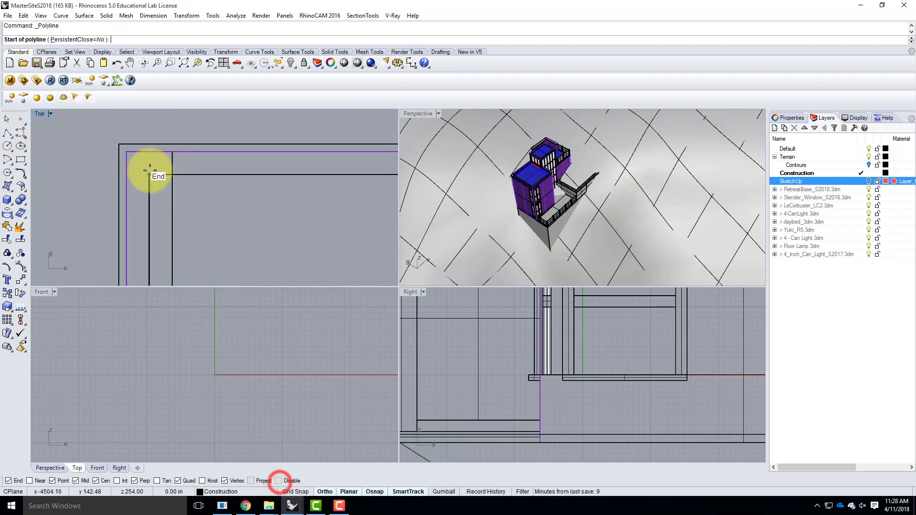
click(125, 152)
scroll(95, 162, down, 10)
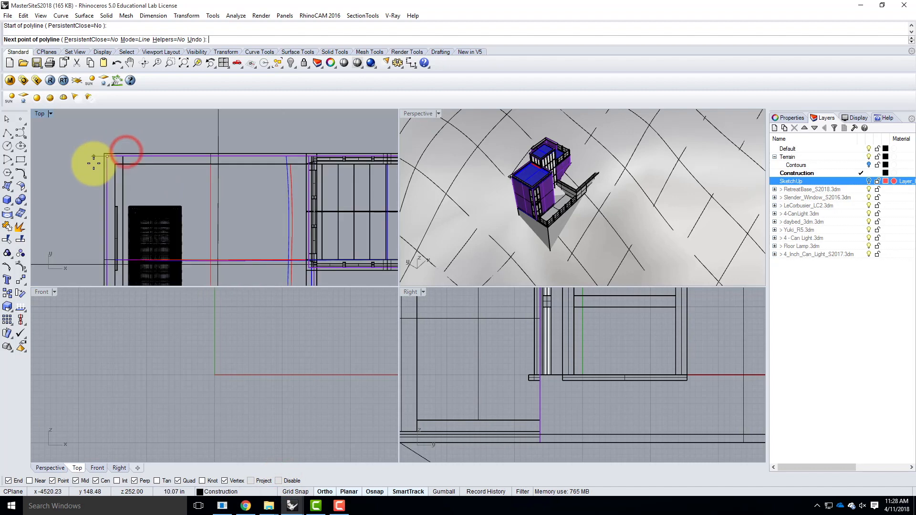
scroll(301, 155, up, 9)
scroll(265, 160, up, 4)
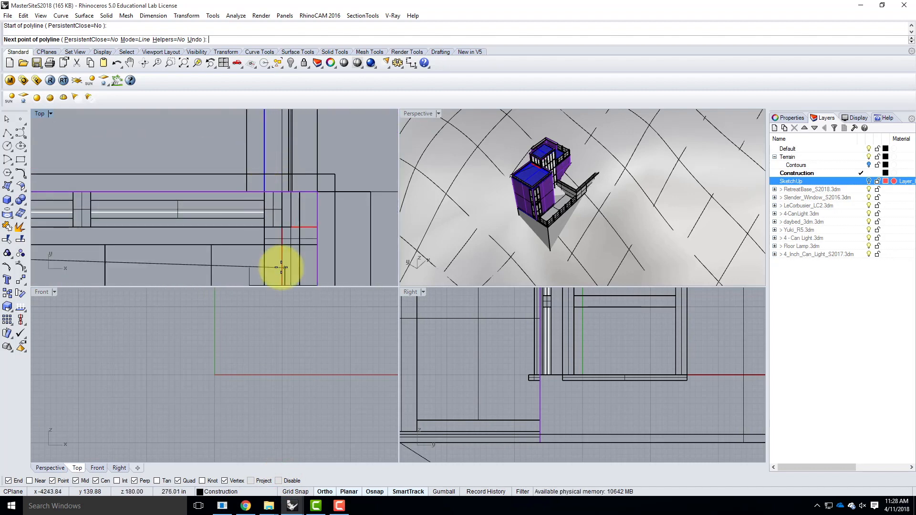
- Turn the Cen snap off and Int on, and extend the polyline about 264 inches in +X to the eastern block's wall intersection
click(95, 481)
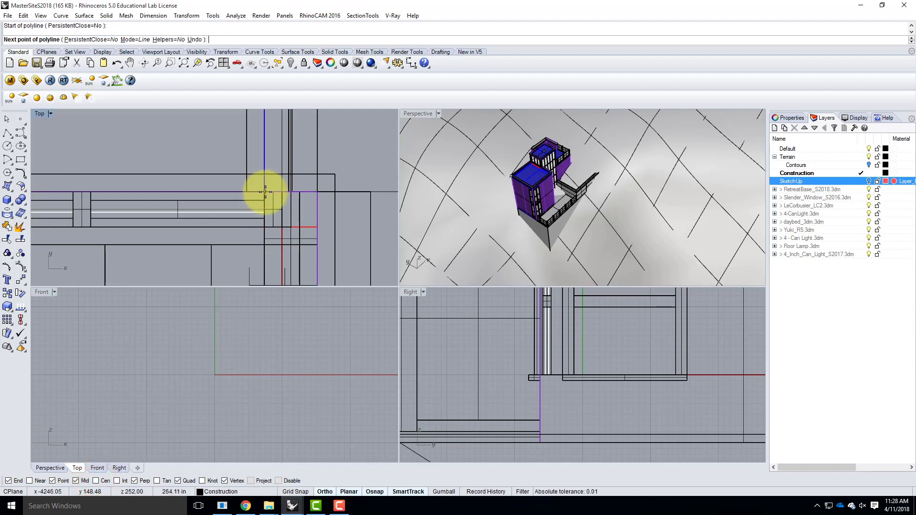
scroll(265, 192, up, 2)
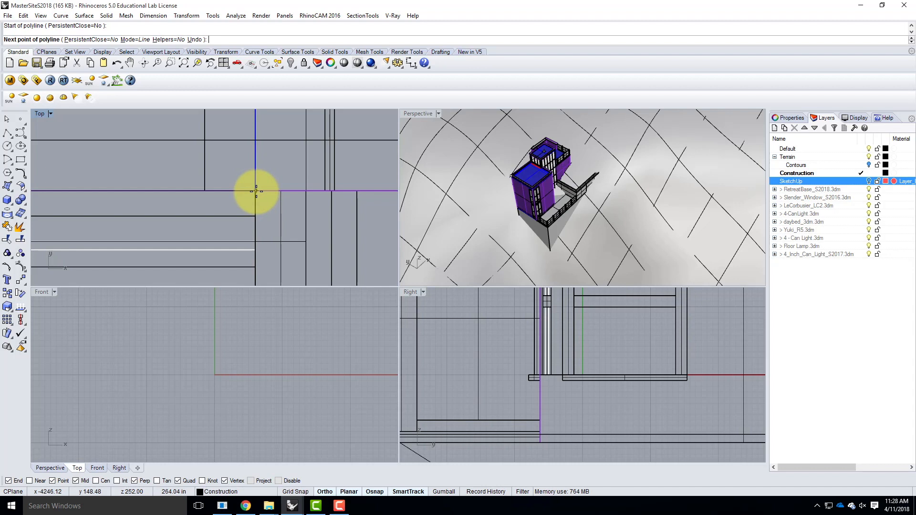
click(117, 480)
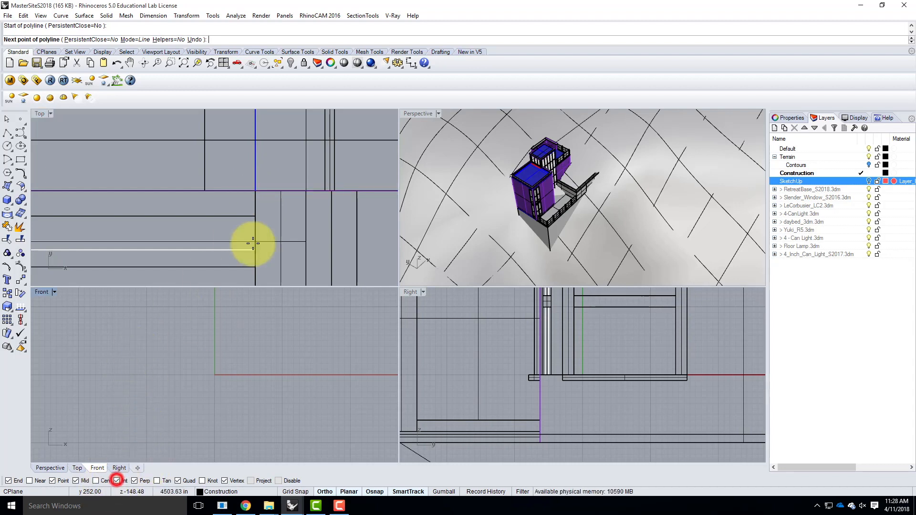
click(258, 187)
scroll(246, 248, up, 2)
scroll(247, 246, up, 4)
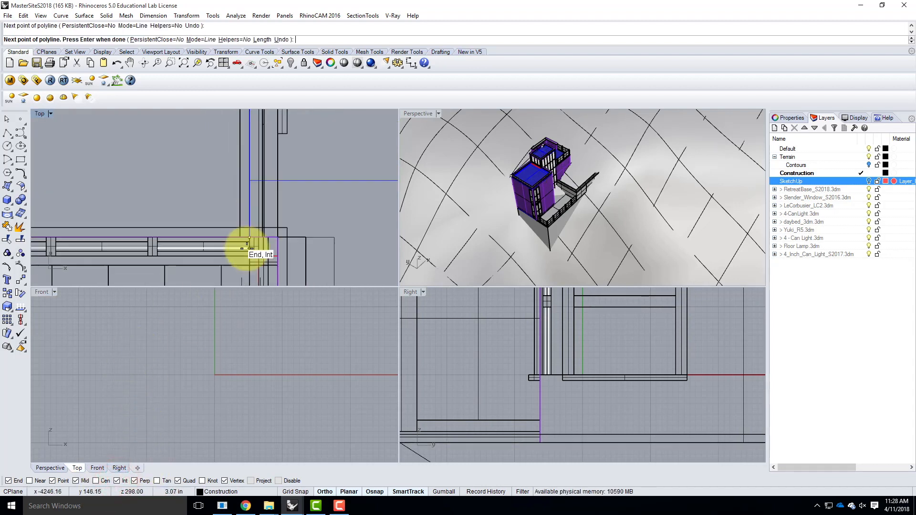
- Continue the polyline through the upper-left and upper-right outer wall corners of the retreat's eastern block
right_drag(245, 245, 250, 171)
scroll(253, 182, up, 4)
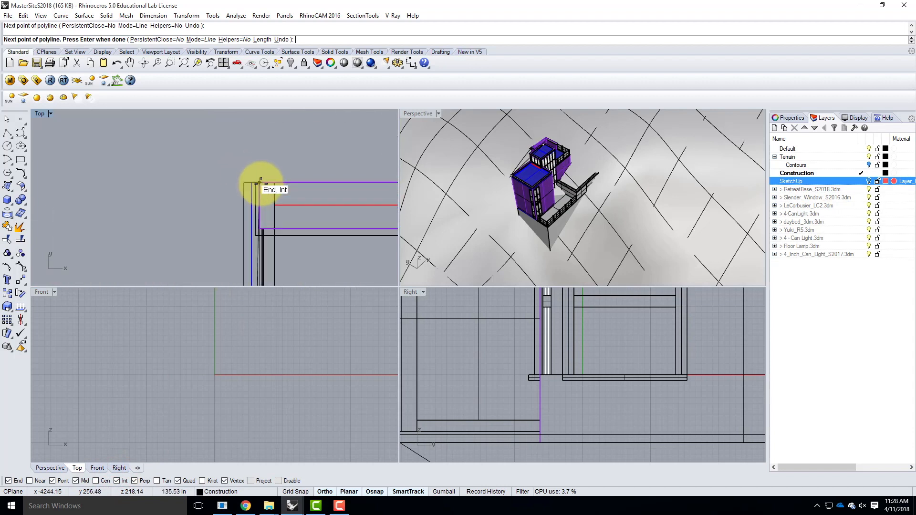
click(240, 182)
right_drag(240, 183, 277, 153)
scroll(168, 153, down, 3)
scroll(253, 158, up, 6)
click(272, 160)
- Trace the polyline to the eastern block's lower-right corner and back along its lower wall to the terrace wall intersection
scroll(309, 119, down, 9)
scroll(299, 127, down, 2)
scroll(303, 137, down, 7)
scroll(304, 251, up, 9)
scroll(307, 206, up, 5)
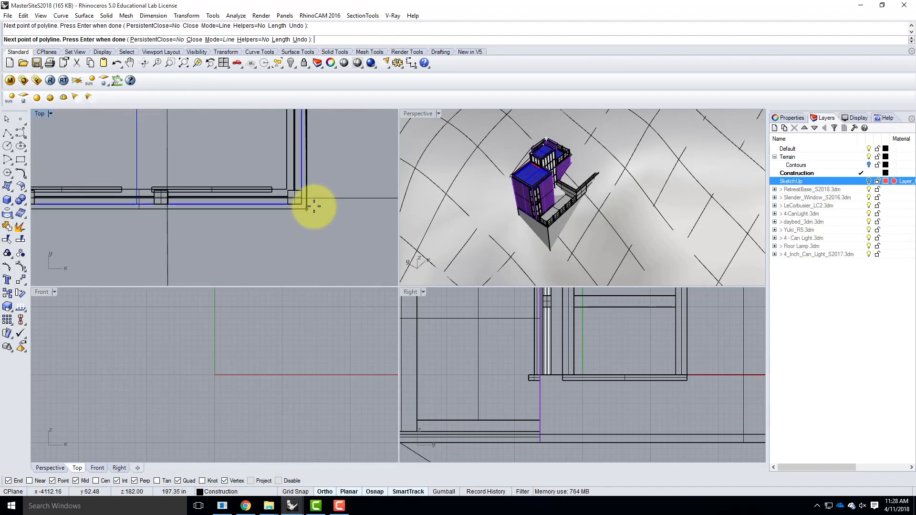
click(298, 205)
scroll(390, 204, down, 5)
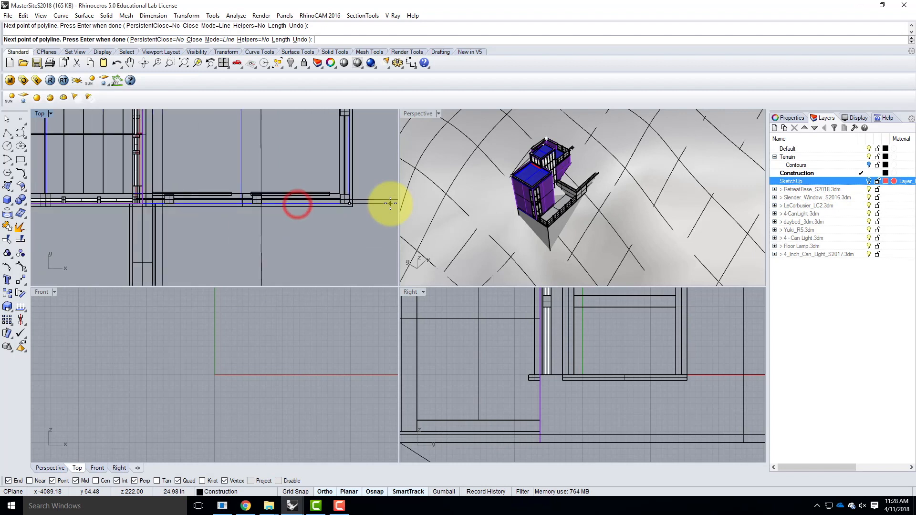
scroll(212, 205, up, 5)
scroll(232, 181, down, 5)
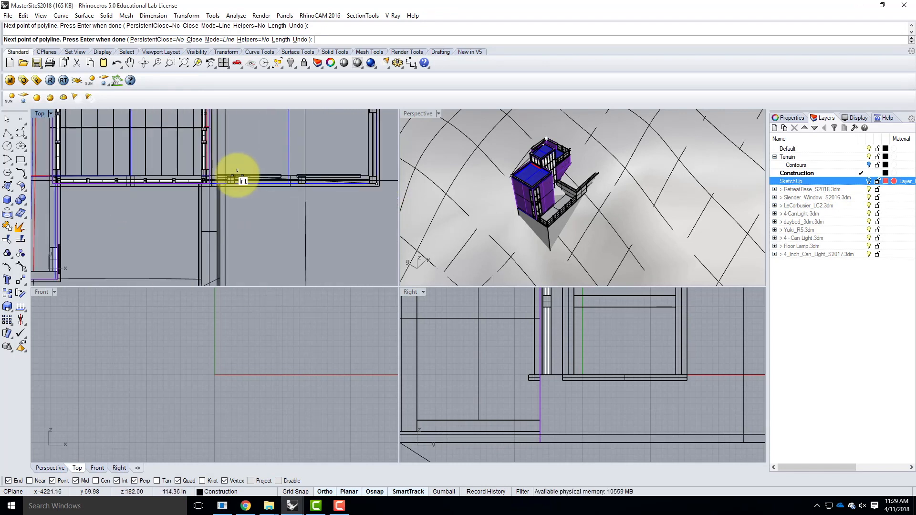
scroll(234, 181, up, 5)
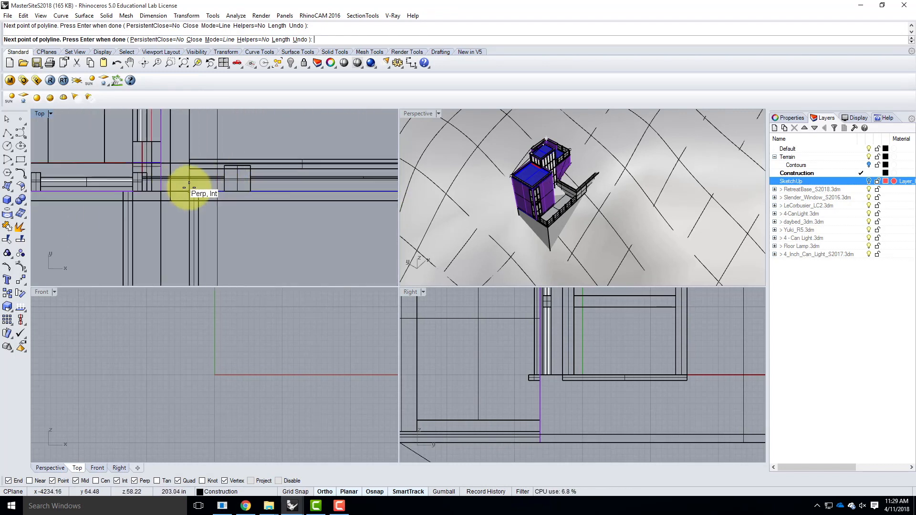
click(189, 191)
scroll(194, 185, down, 3)
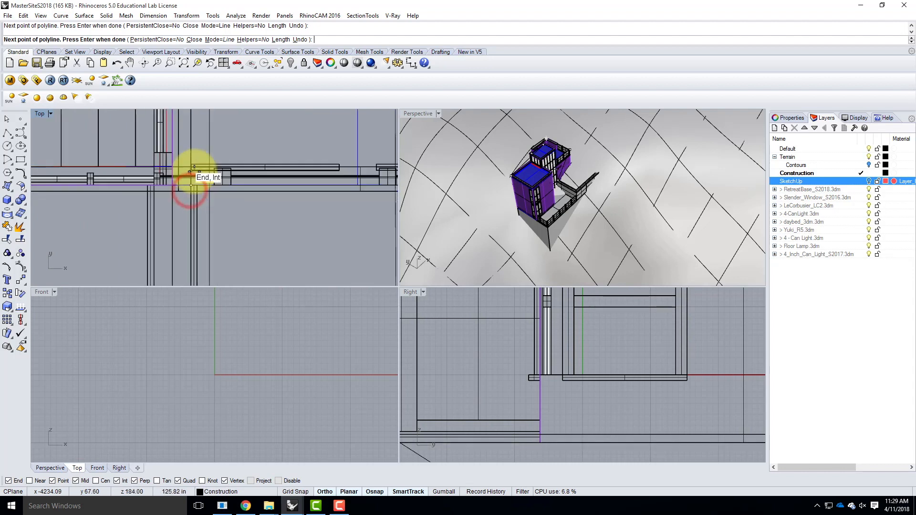
- Extend the polyline 144 inches in -Y to the terrace's inner wall corner, and on in +X to the next wall intersection
scroll(191, 264, up, 4)
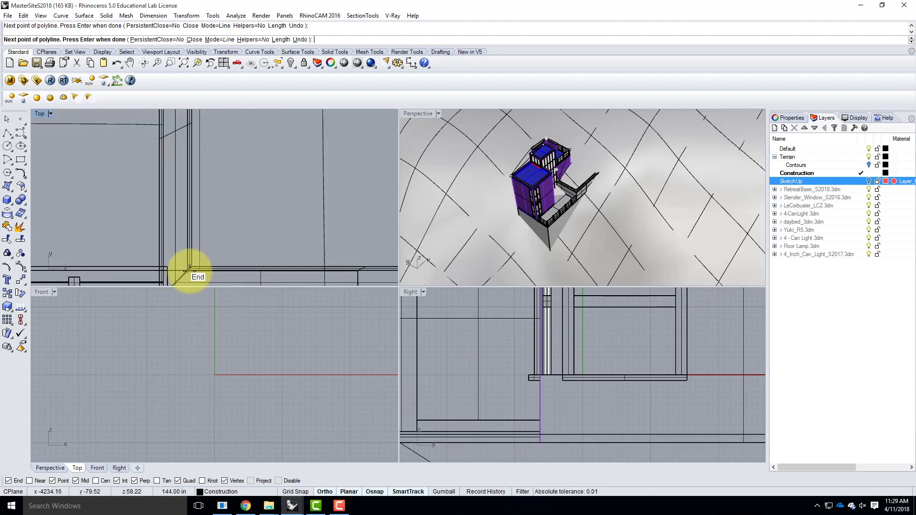
click(186, 273)
scroll(217, 186, down, 5)
scroll(306, 241, up, 7)
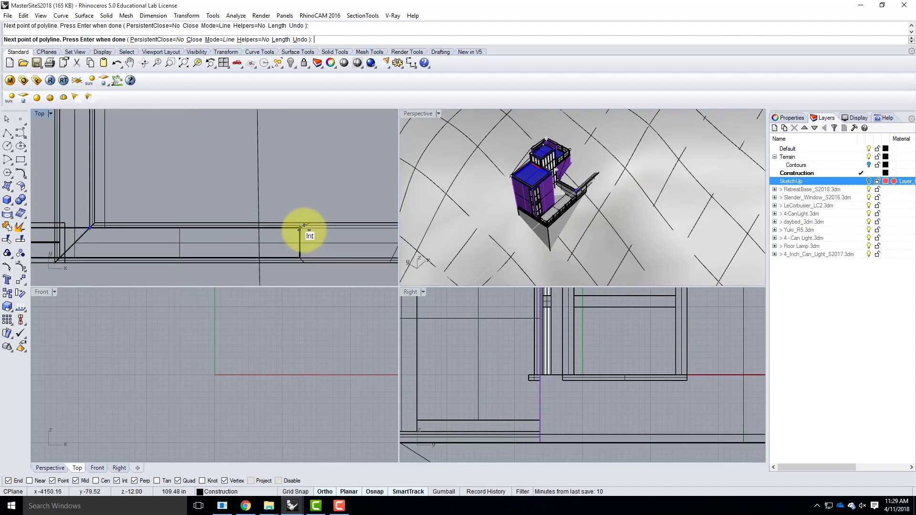
scroll(299, 229, up, 3)
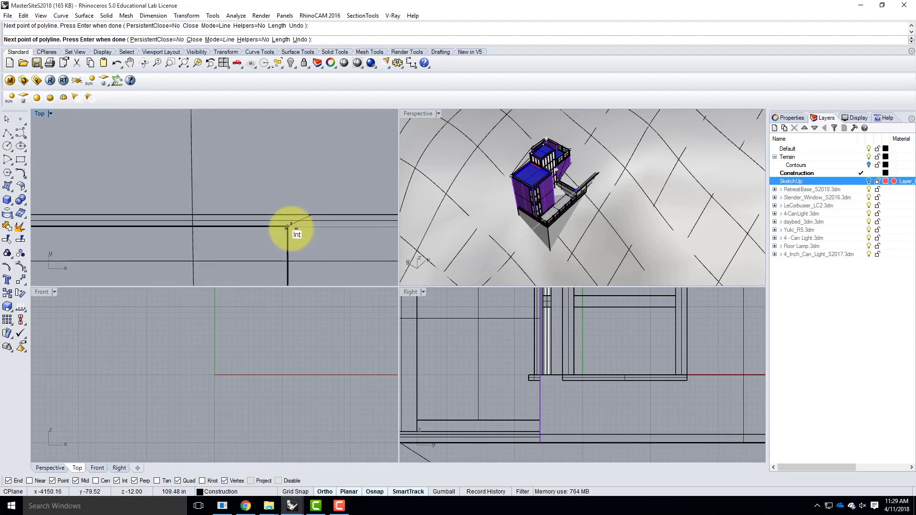
click(291, 229)
- Bring the polyline out to the terrace's lower outer edge and along it to the terrace's lower-left outer corner
scroll(310, 186, down, 8)
scroll(303, 247, up, 6)
click(299, 221)
scroll(348, 225, down, 6)
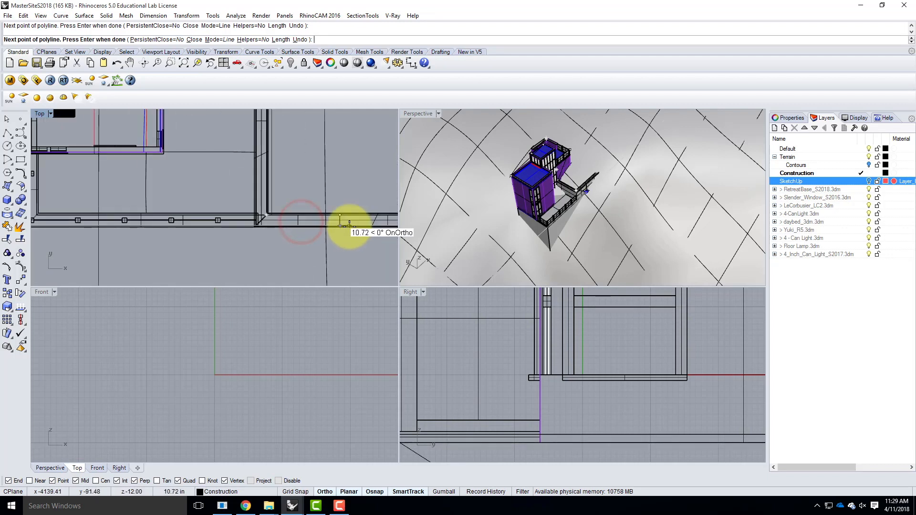
scroll(164, 216, up, 5)
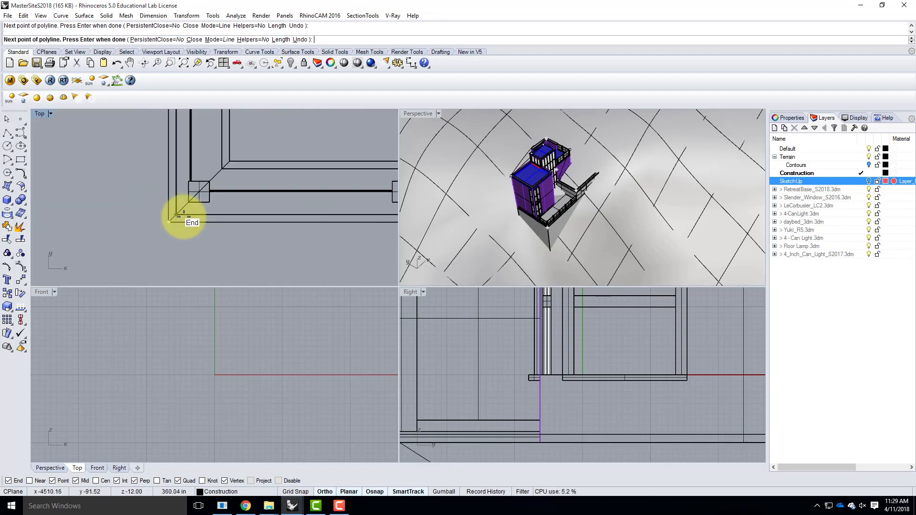
click(169, 221)
scroll(191, 258, down, 5)
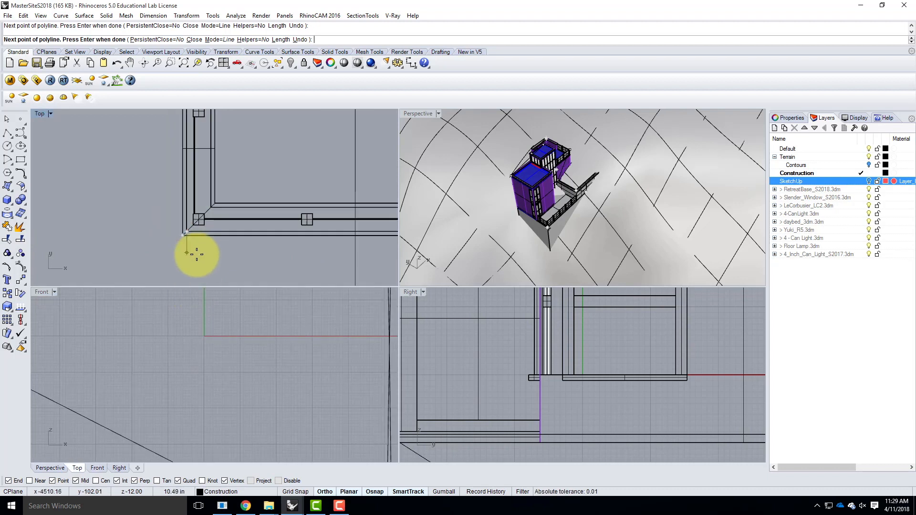
- Close the footprint polyline at its start point on the western block's upper-left outer wall corner
scroll(212, 266, down, 4)
scroll(205, 208, up, 15)
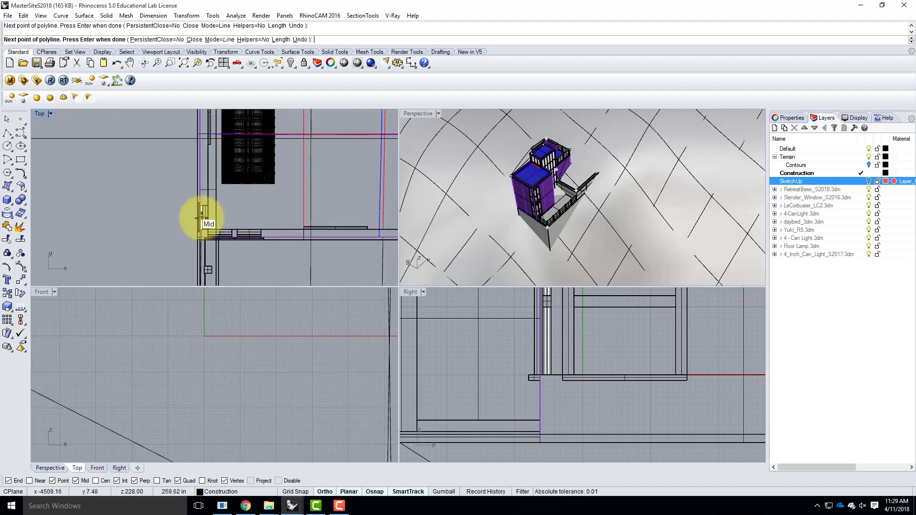
scroll(203, 267, down, 12)
scroll(203, 184, up, 15)
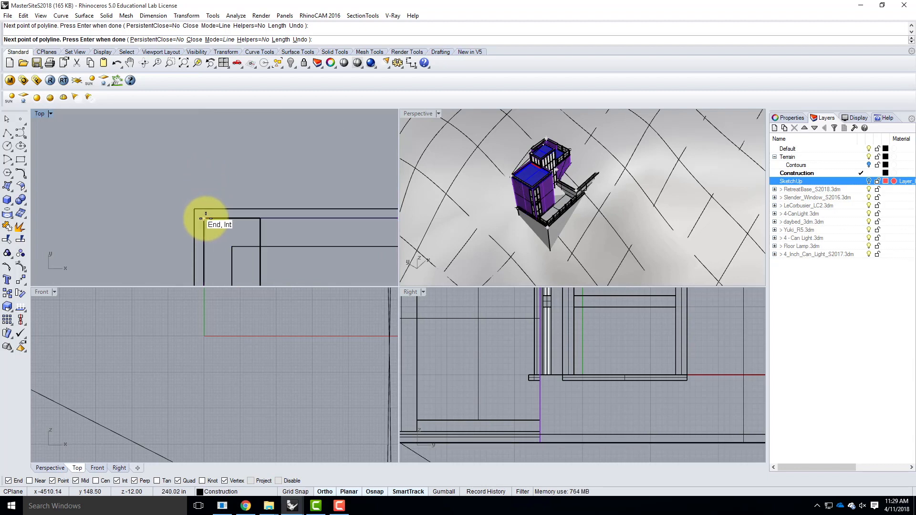
click(206, 218)
- Select the closed footprint polyline instead of the block and check its course around the retreat in the perspective view
click(212, 220)
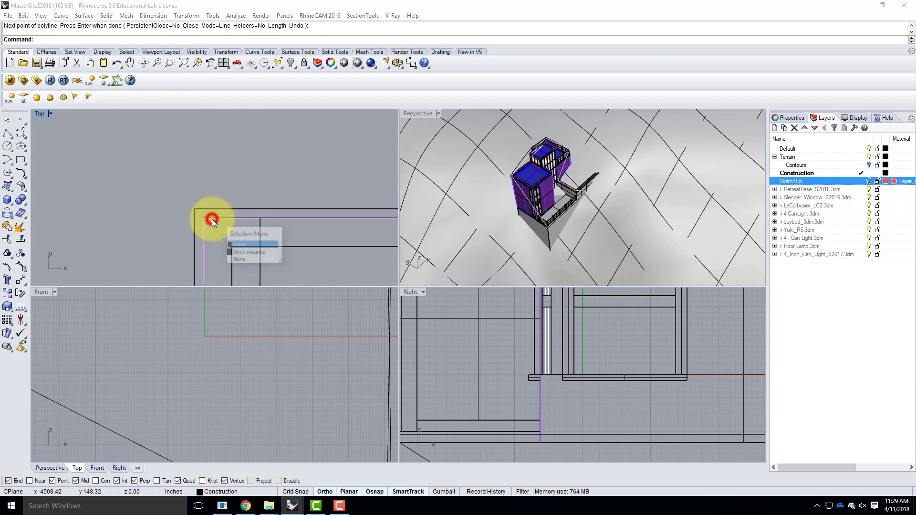
click(237, 245)
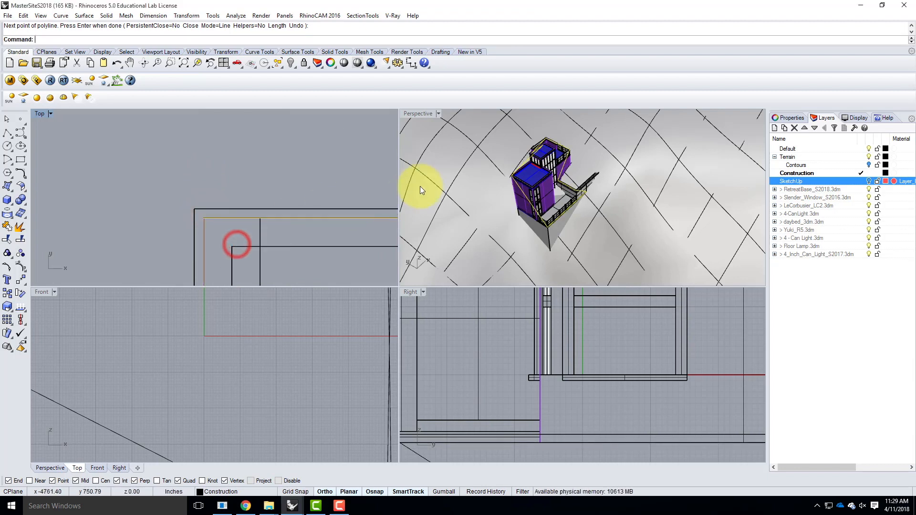
double_click(423, 113)
scroll(391, 284, up, 5)
right_drag(476, 259, 532, 204)
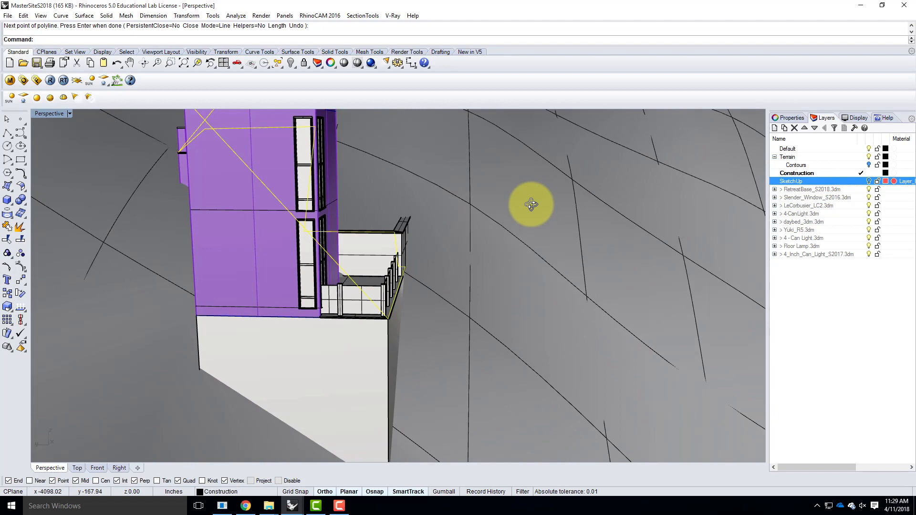
right_drag(531, 205, 92, 142)
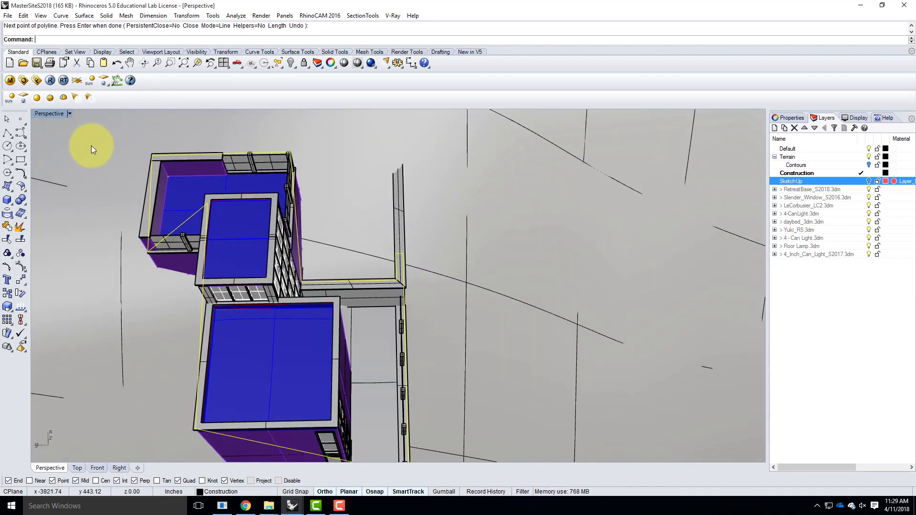
- Project the selected footprint polyline onto the terrain surface from the Top view
double_click(46, 113)
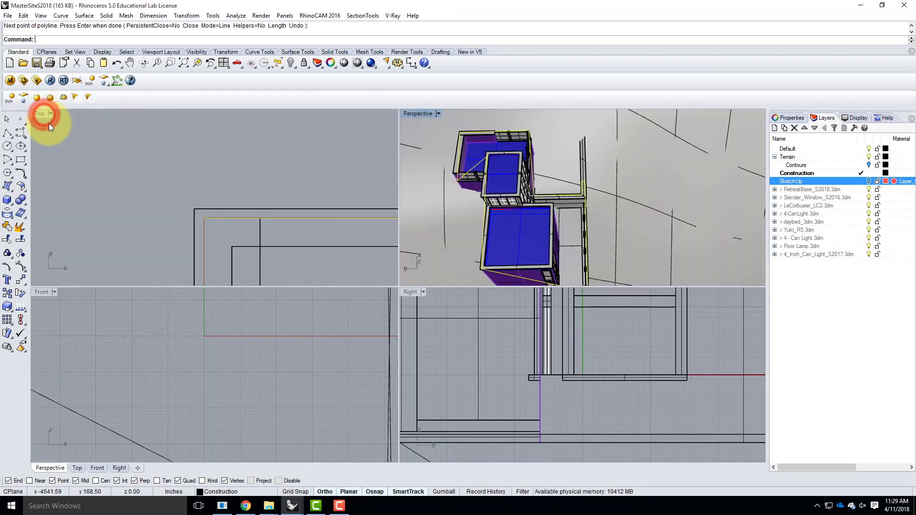
click(39, 115)
double_click(40, 115)
scroll(236, 261, down, 8)
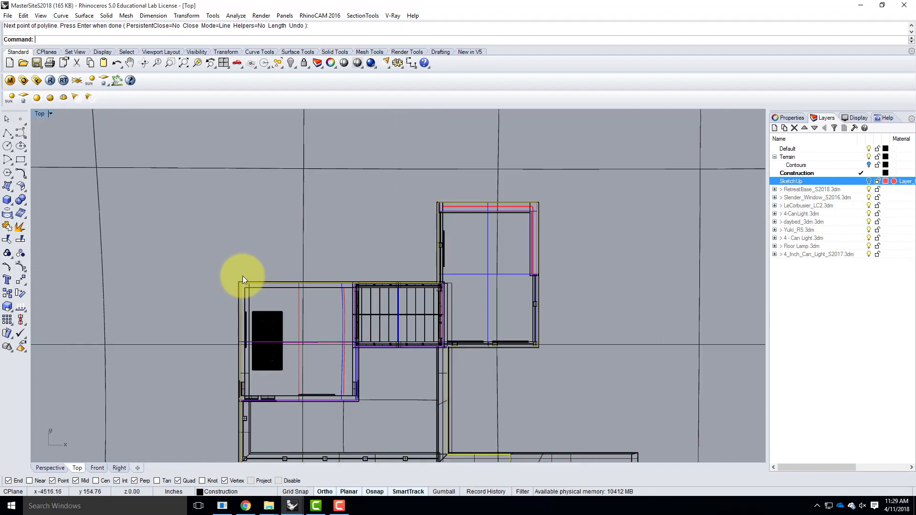
scroll(402, 279, down, 5)
text(Project)
key(Return)
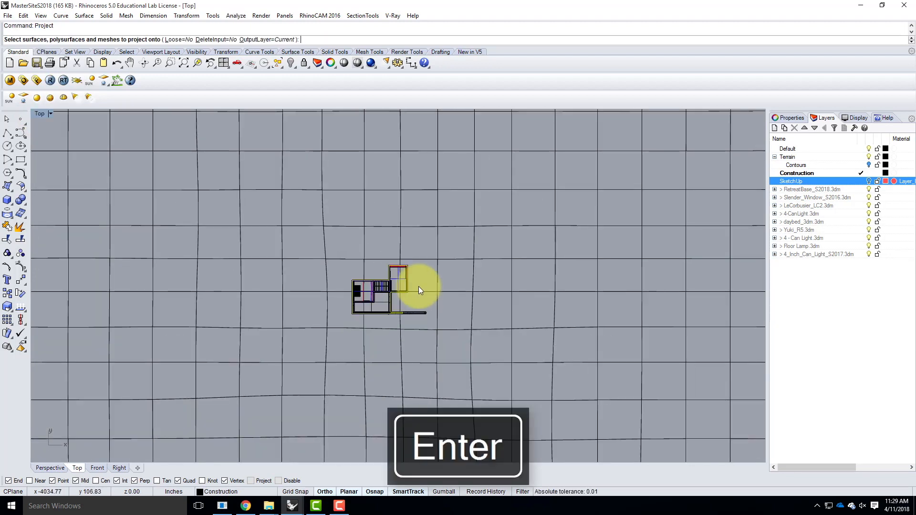
click(402, 239)
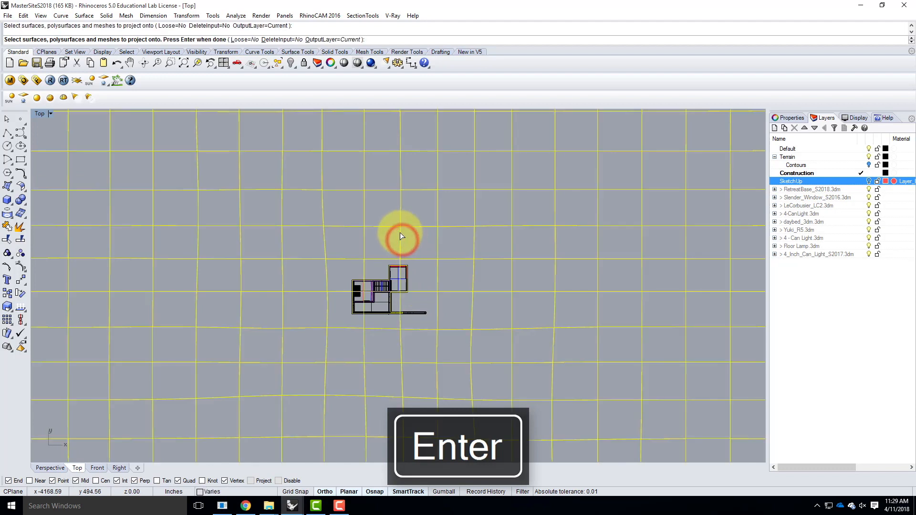
key(Return)
- Trim the terrain inside the retreat's footprint in the perspective view, using the projected curve as the cutting object
click(35, 115)
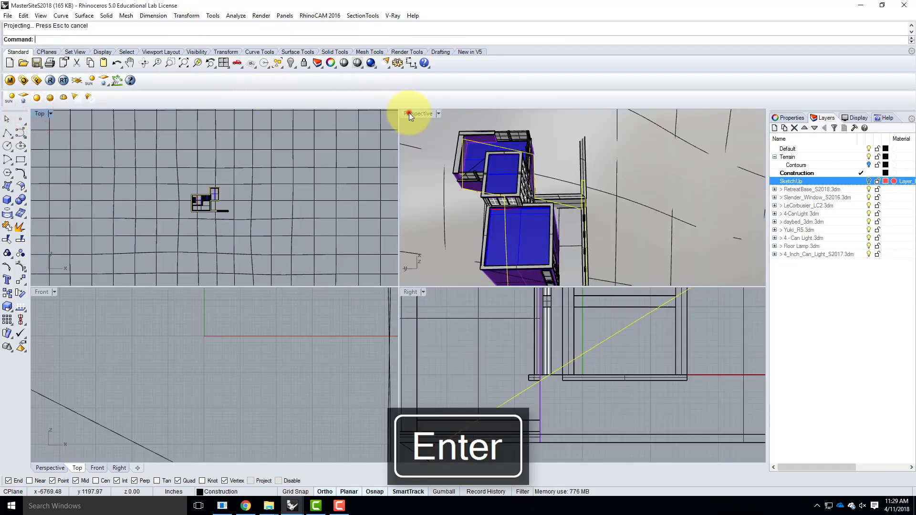
double_click(408, 113)
right_drag(558, 186, 390, 263)
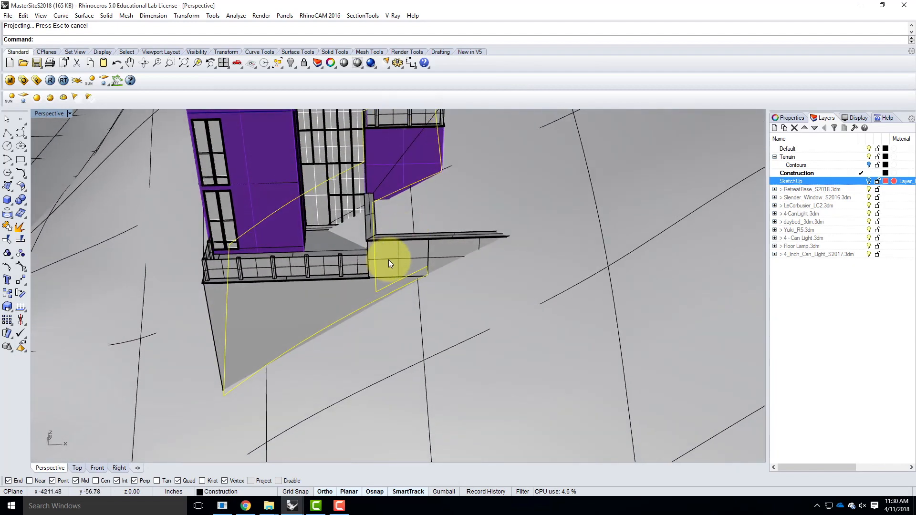
key(Return)
click(362, 222)
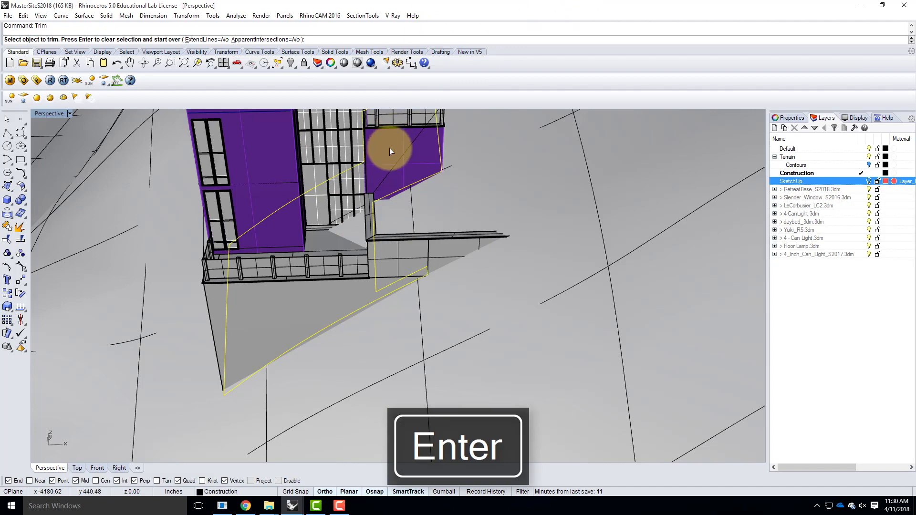
click(353, 231)
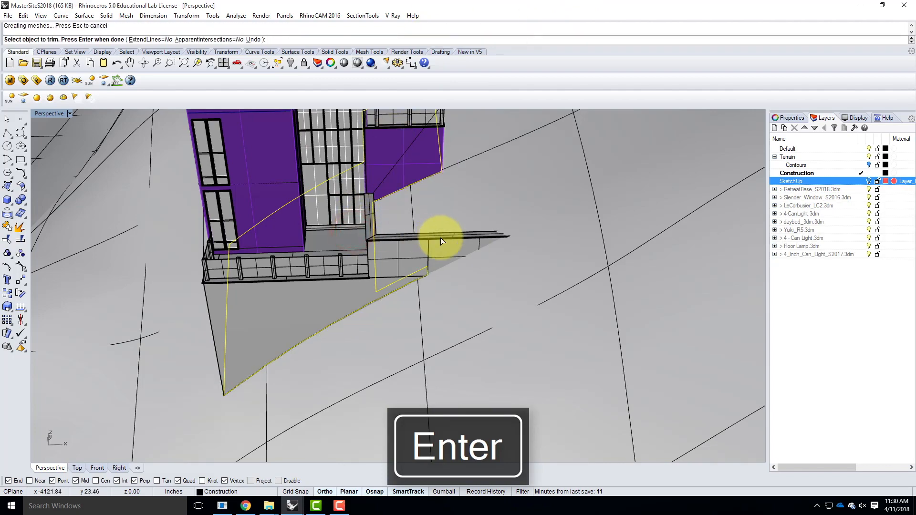
scroll(429, 235, down, 5)
right_drag(413, 237, 351, 253)
scroll(417, 232, up, 6)
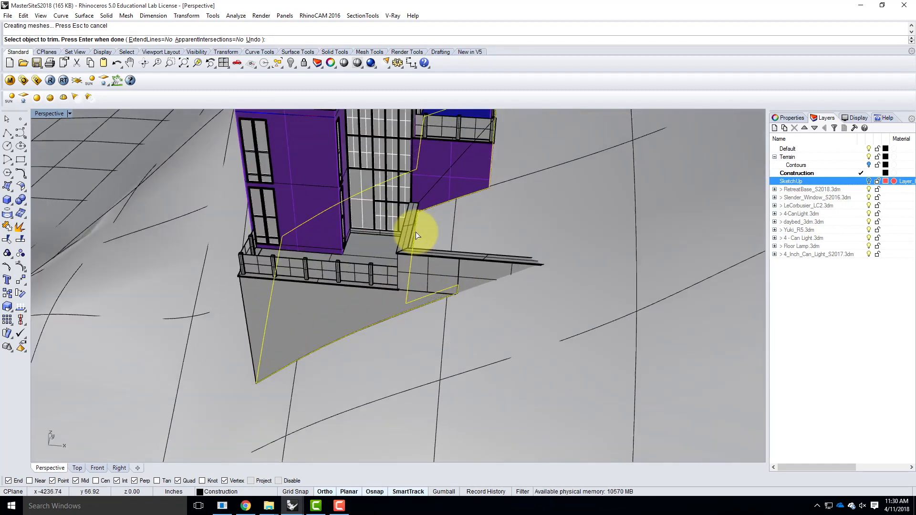
key(Escape)
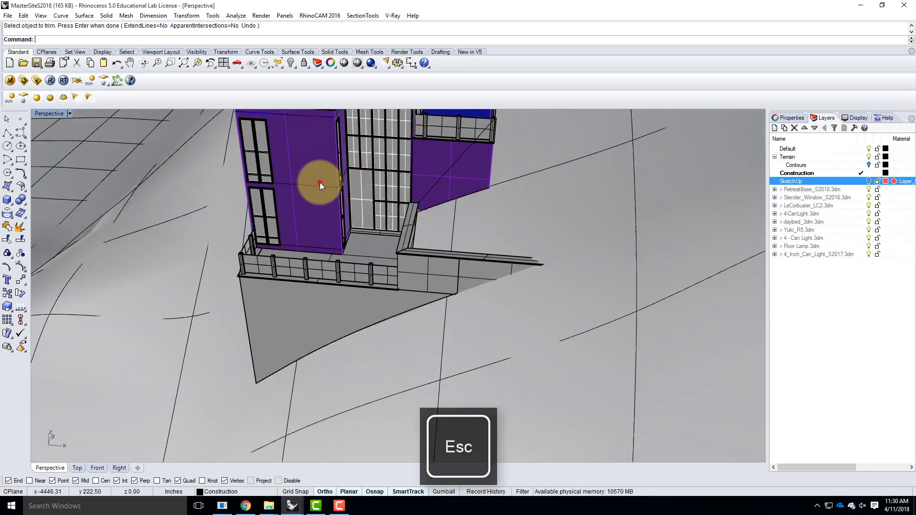
- Hide the retreat block to examine the opening cut in the terrain, and show the block again
click(319, 182)
text(Hide)
key(Return)
right_drag(337, 186, 431, 218)
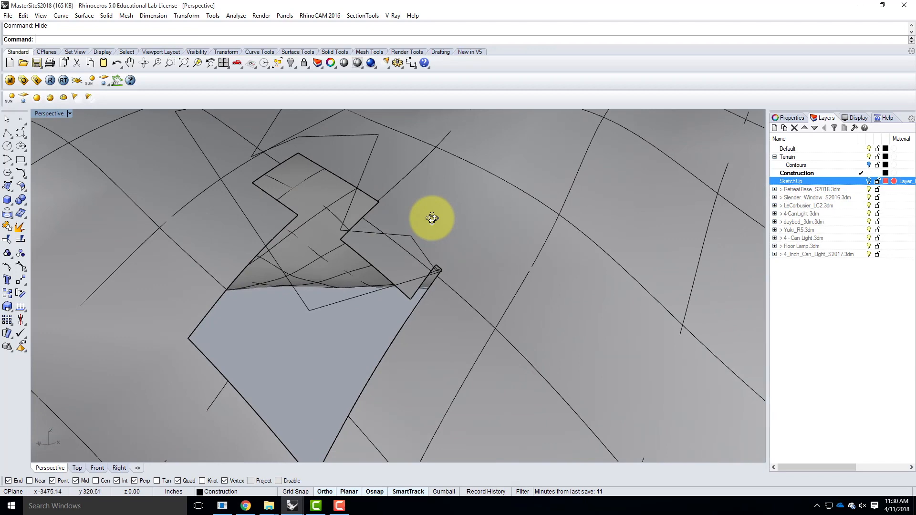
text(Show)
key(Return)
- Examine the terrace's extended retaining wall and its junctions with the terrain from several sides
right_drag(432, 218, 332, 257)
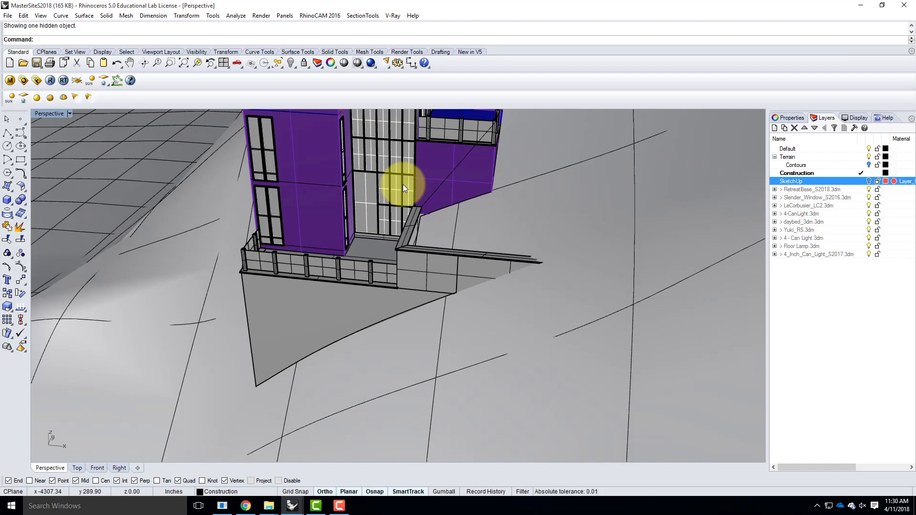
right_drag(565, 233, 463, 253)
scroll(517, 260, up, 5)
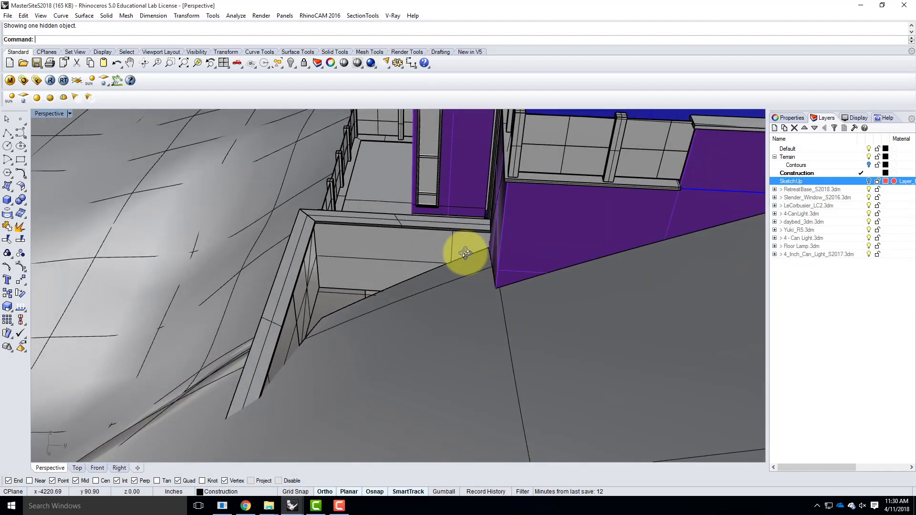
right_drag(306, 256, 464, 245)
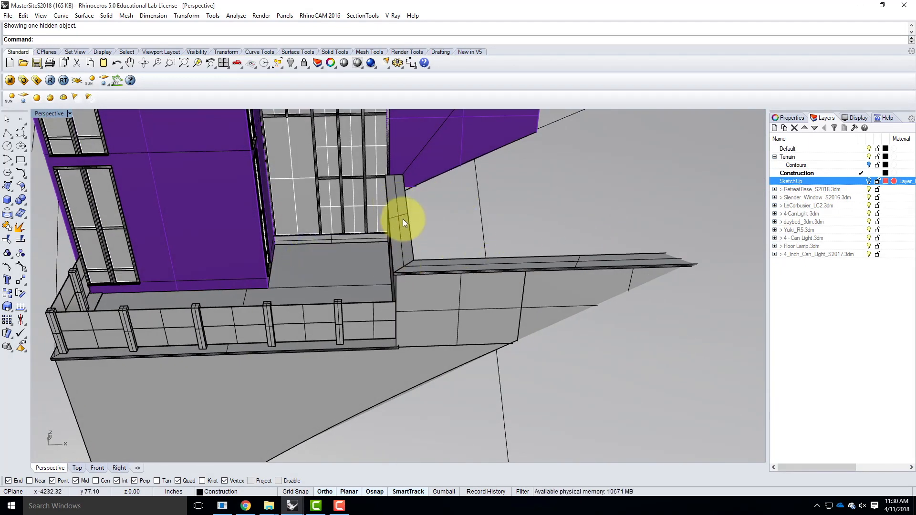
right_drag(560, 215, 619, 198)
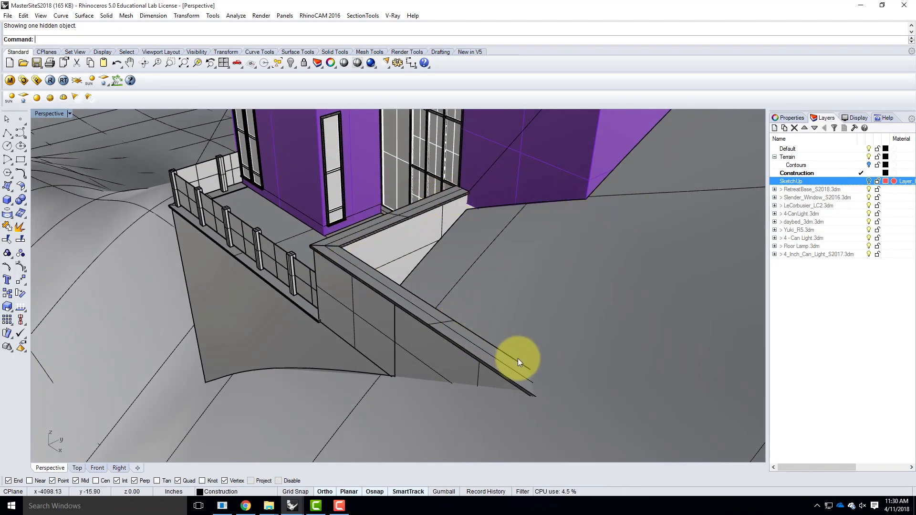
right_drag(478, 344, 508, 277)
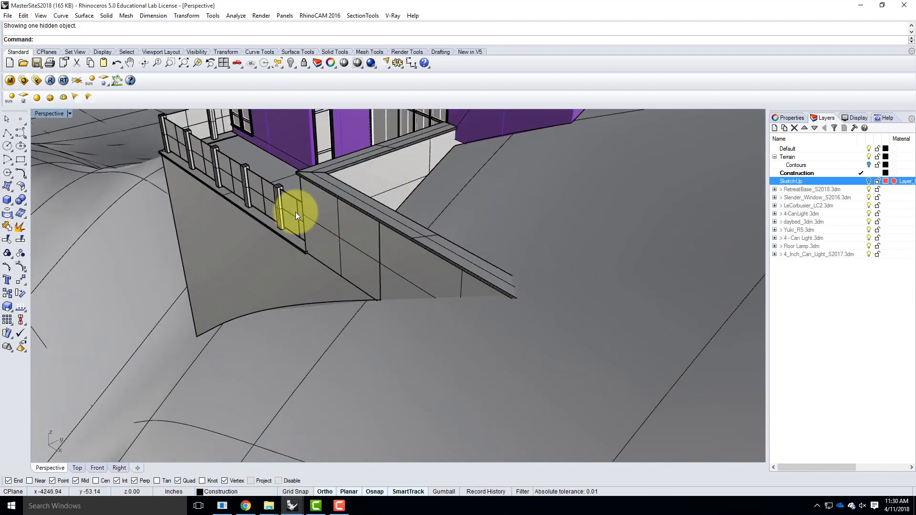
click(571, 264)
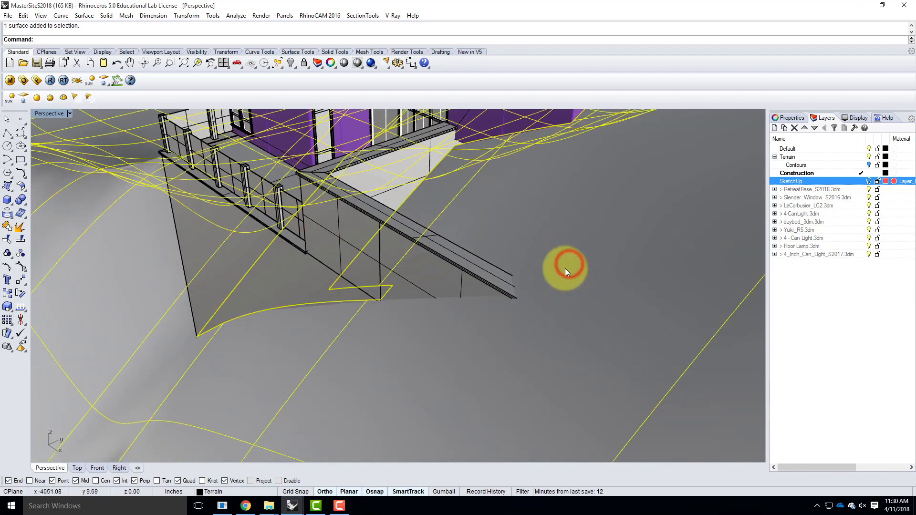
click(505, 282)
click(577, 267)
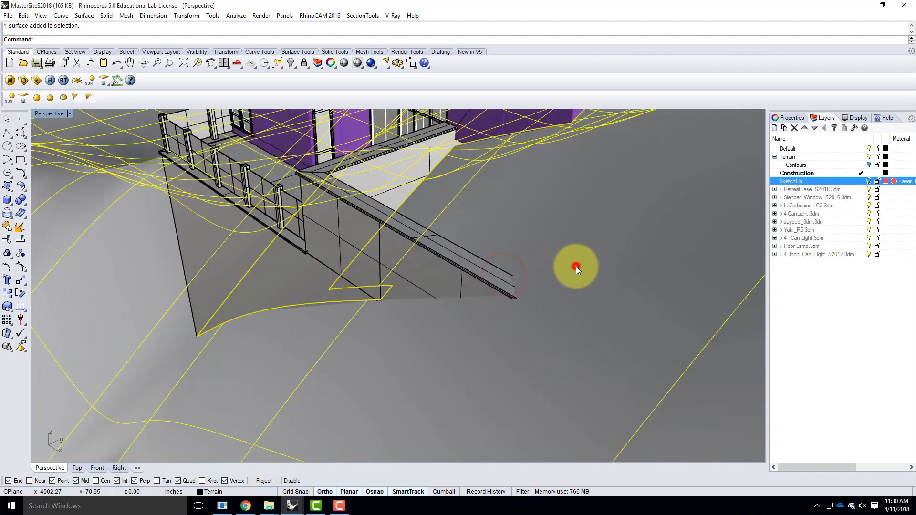
click(483, 268)
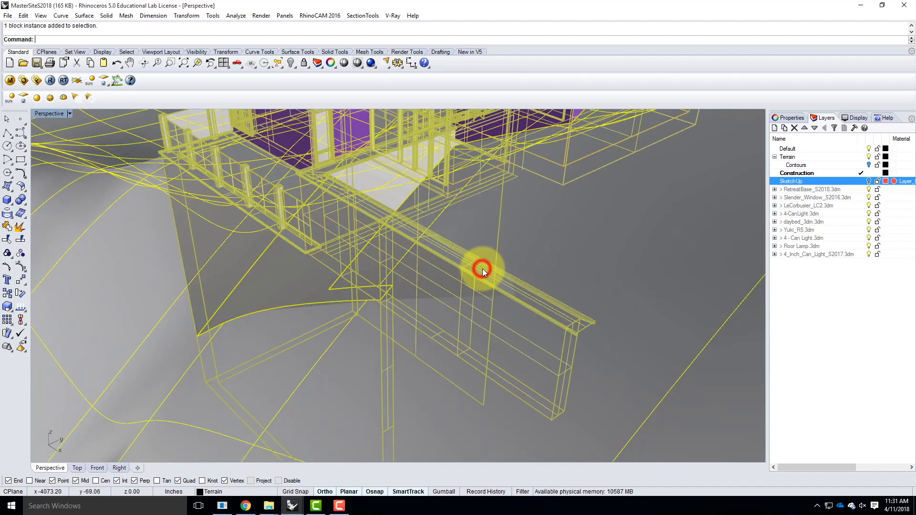
click(578, 256)
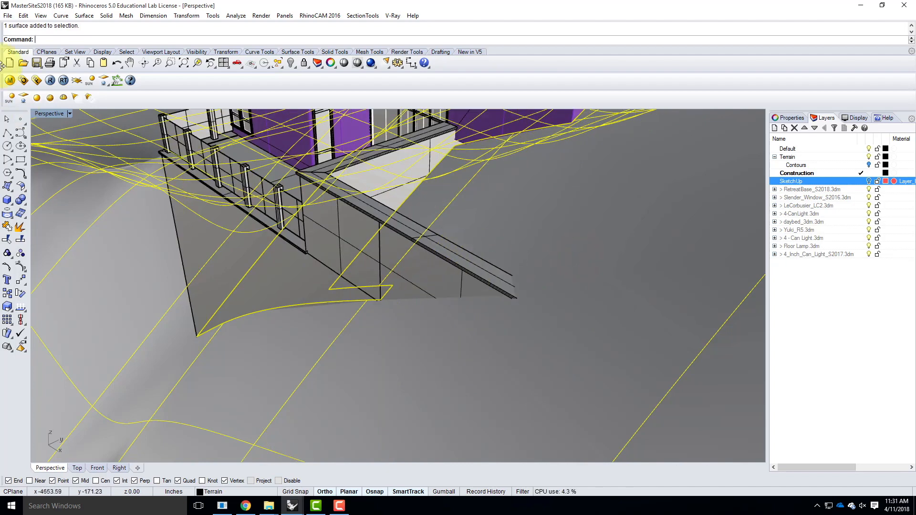
click(7, 133)
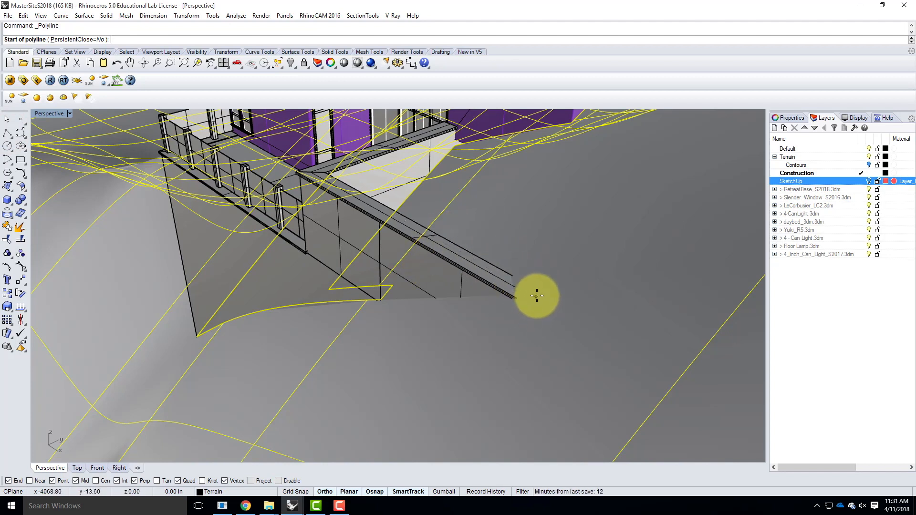
key(Escape)
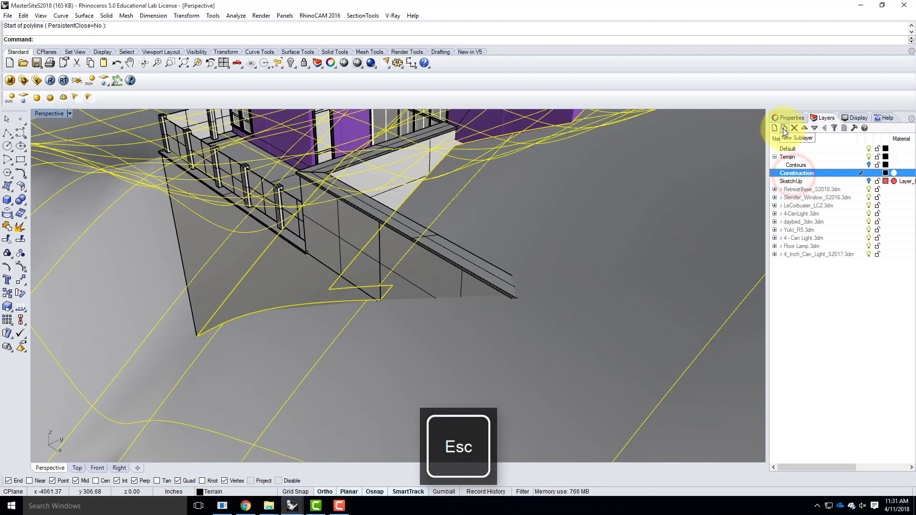
- Create a new layer below Construction and make it the current layer
click(775, 128)
double_click(818, 181)
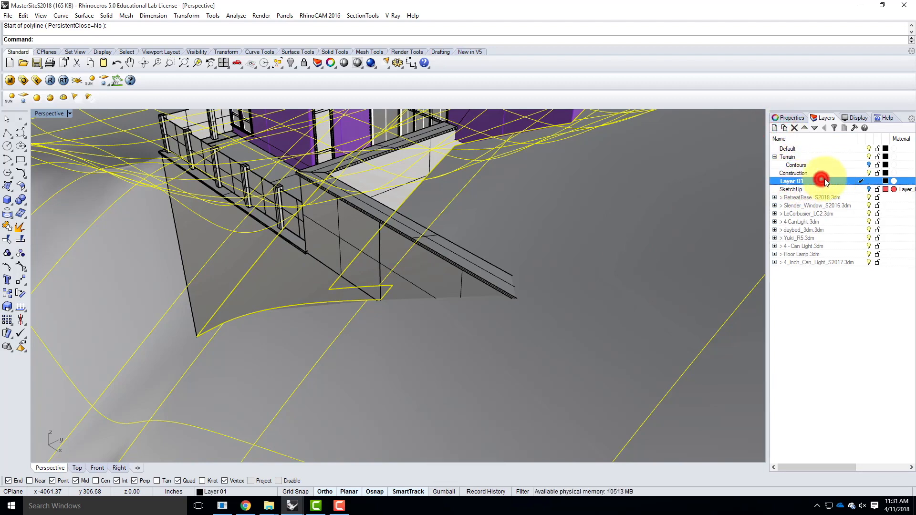
- Try to generate intersection curves between the retreat block and the terrain surface with the Intersect command
click(453, 265)
click(566, 253)
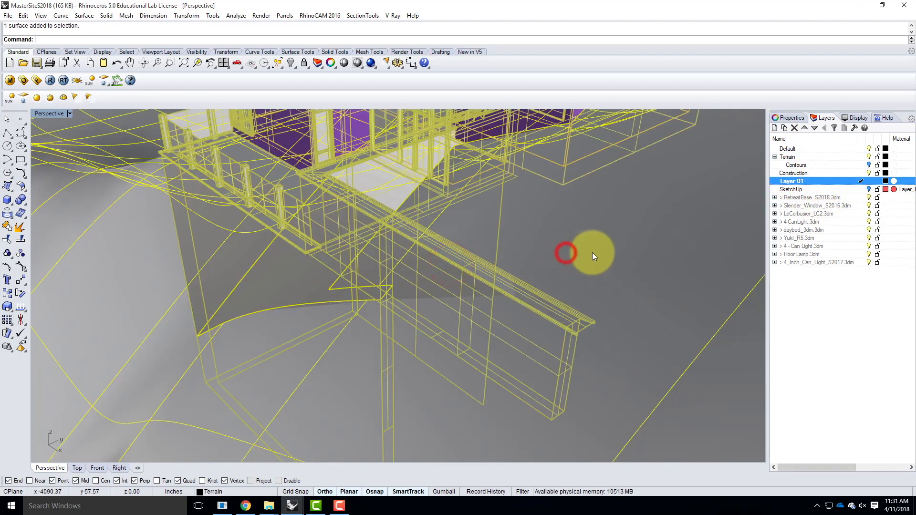
text(Intersect)
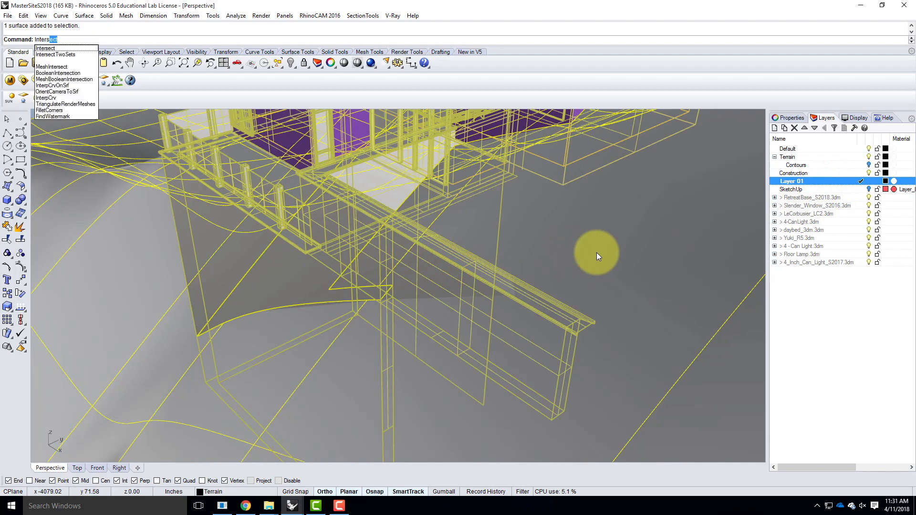
key(Return)
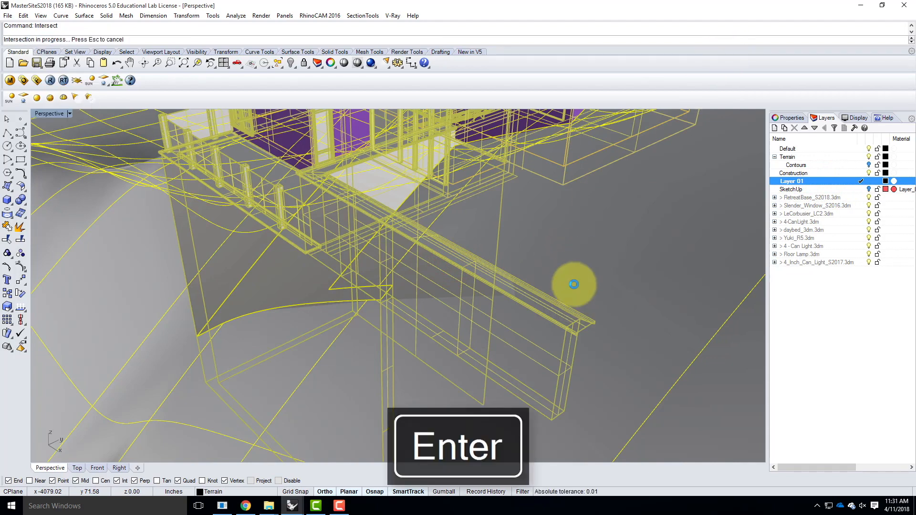
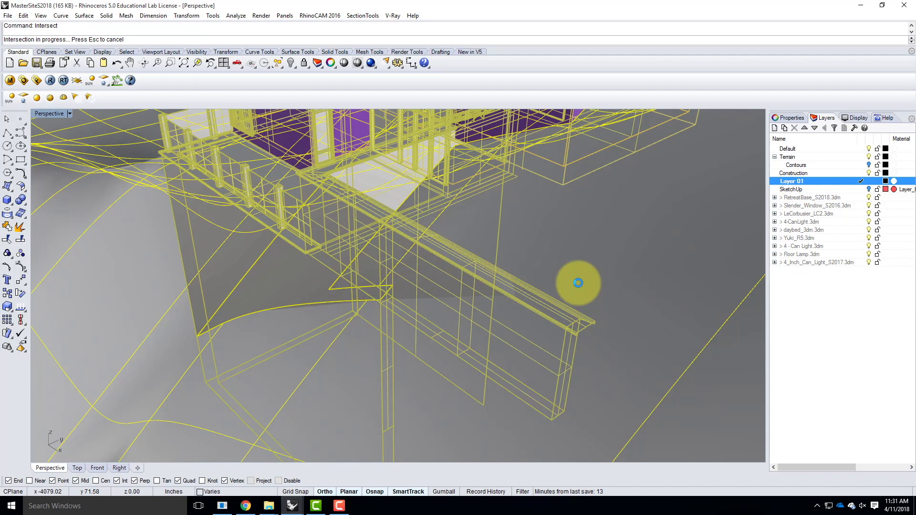
key(Escape)
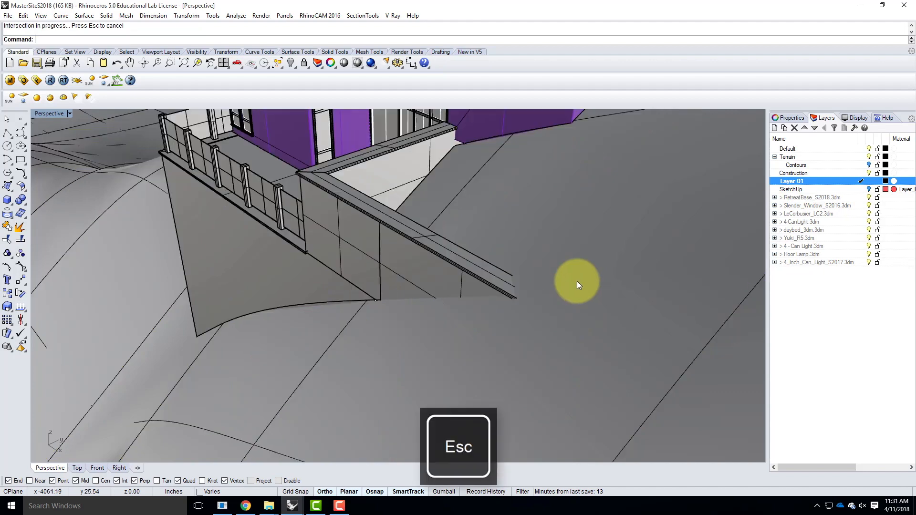
right_drag(611, 269, 447, 244)
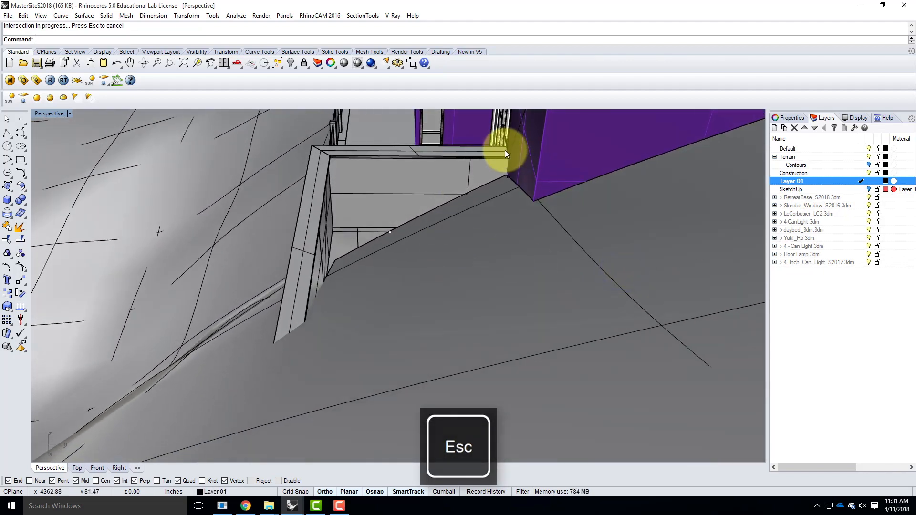
scroll(505, 152, up, 3)
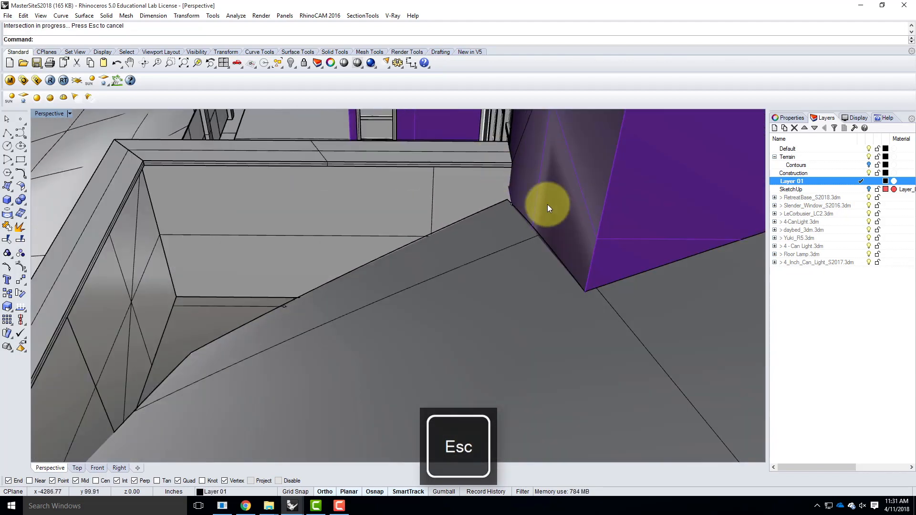
click(7, 186)
click(22, 205)
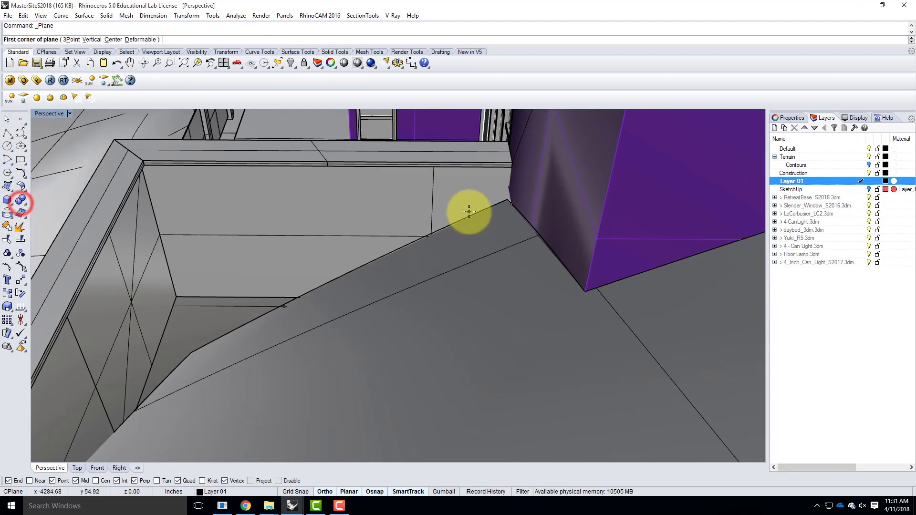
scroll(463, 205, up, 6)
scroll(497, 158, down, 5)
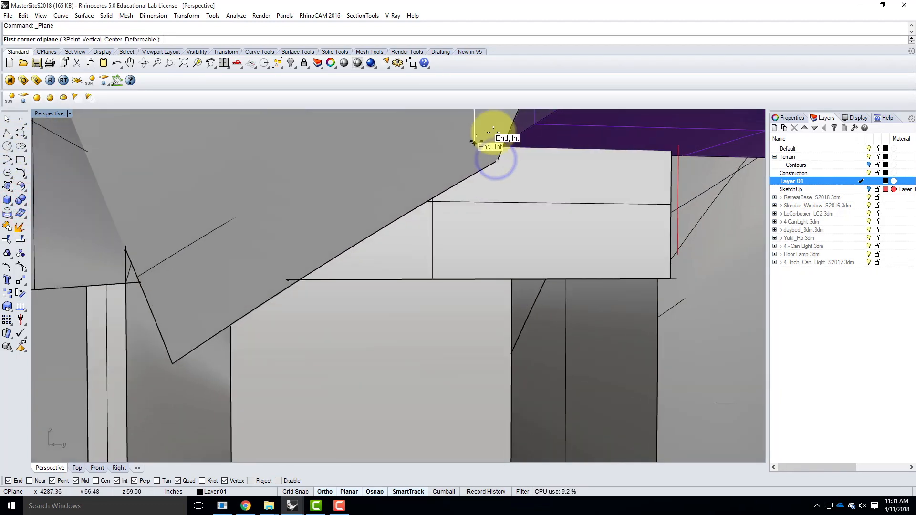
scroll(510, 178, down, 2)
key(Escape)
- Hide the terrain surface around the terrace walls
scroll(476, 181, up, 3)
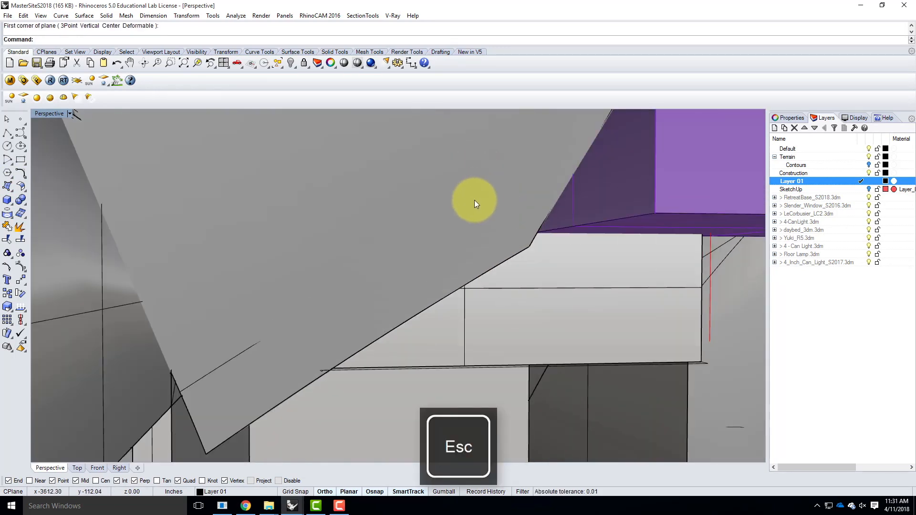
click(471, 201)
text(hide)
key(Return)
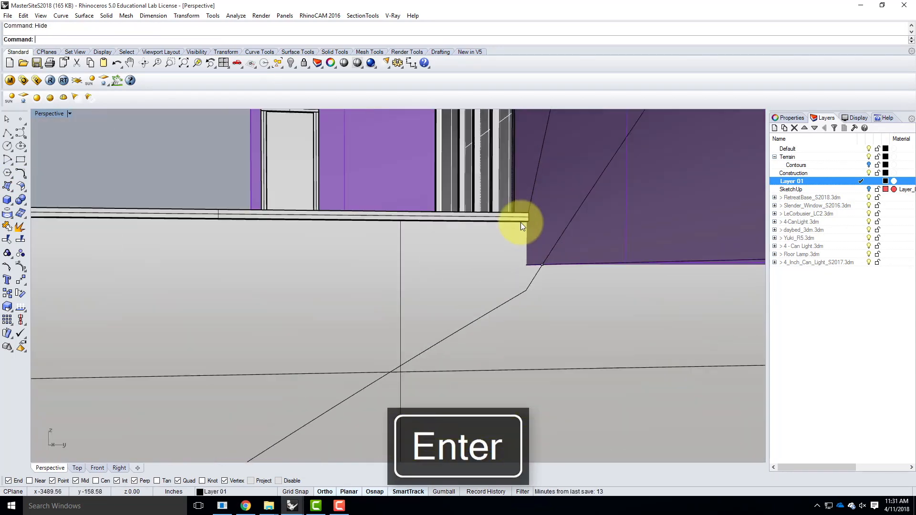
right_click(527, 228)
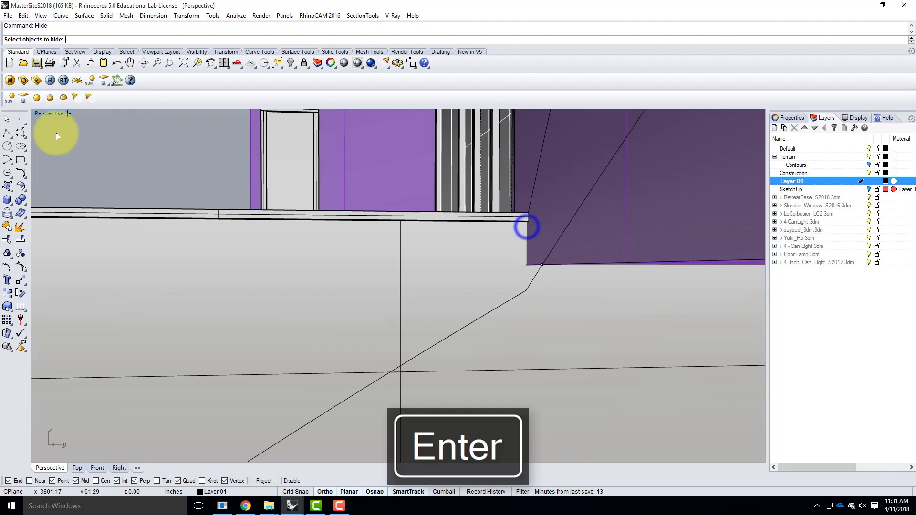
key(Escape)
- Draw a horizontal plane from the terrace wall's end beside the retreat block across the area enclosed by the extended retaining wall
click(8, 186)
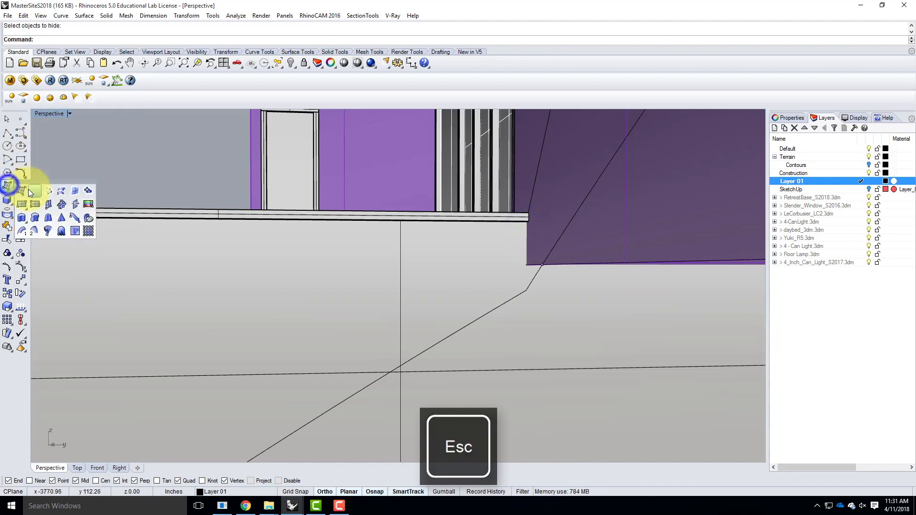
click(21, 206)
scroll(521, 222, up, 5)
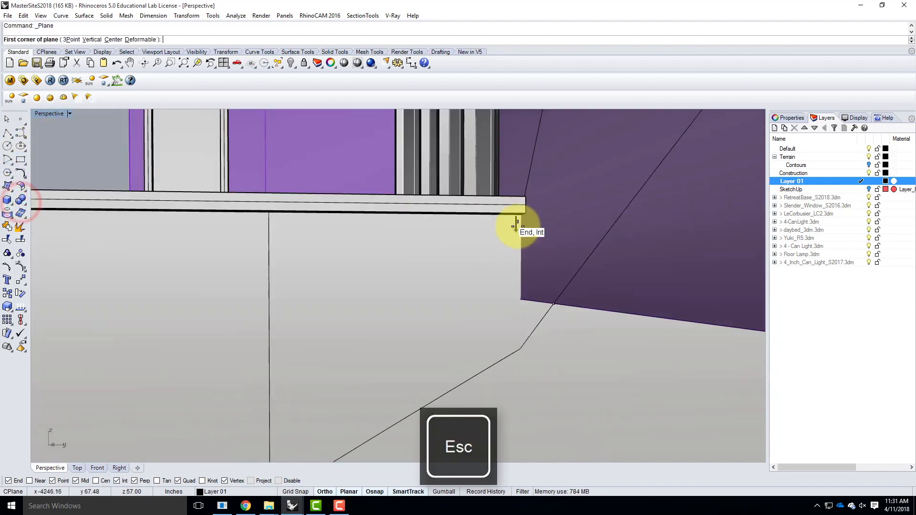
click(524, 207)
scroll(553, 174, down, 10)
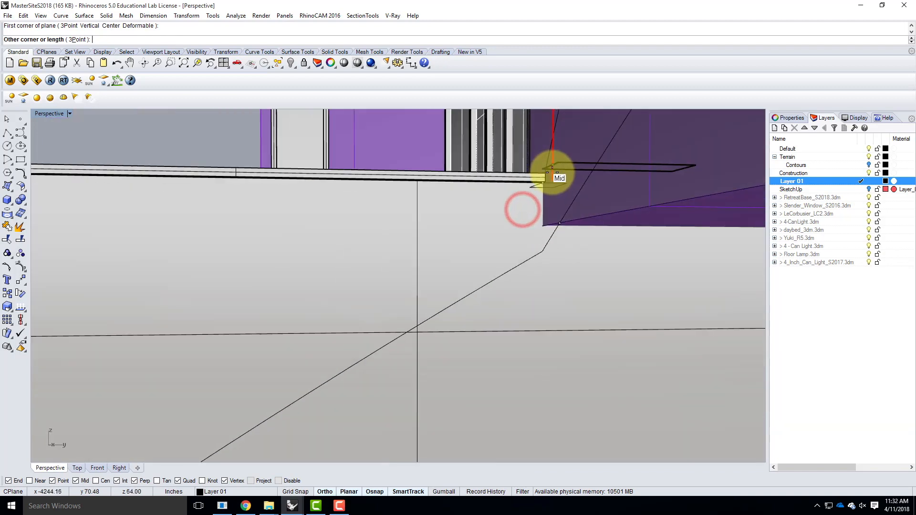
right_drag(459, 154, 272, 201)
scroll(158, 182, up, 3)
scroll(158, 181, down, 3)
scroll(239, 200, up, 3)
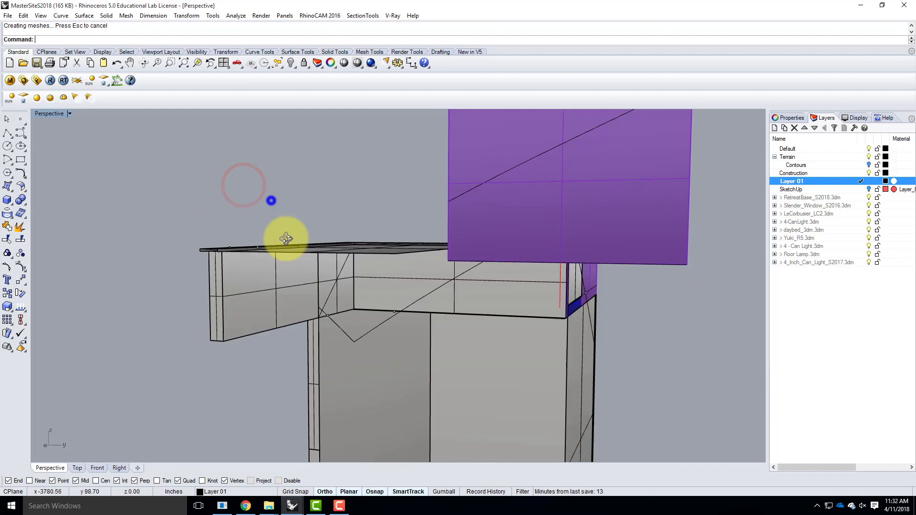
scroll(300, 243, down, 3)
- Show the terrain again and generate the intersection curve between it and the new horizontal plane with Intersect
text(show)
key(Return)
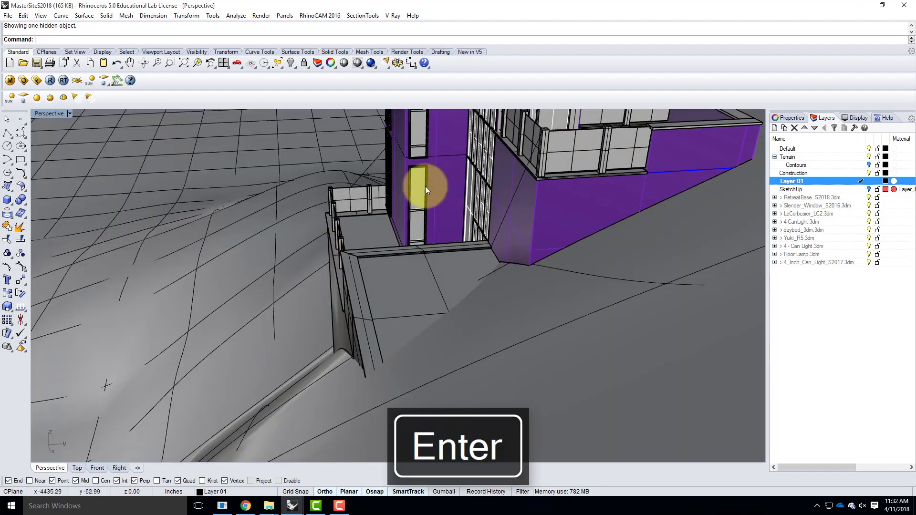
click(422, 293)
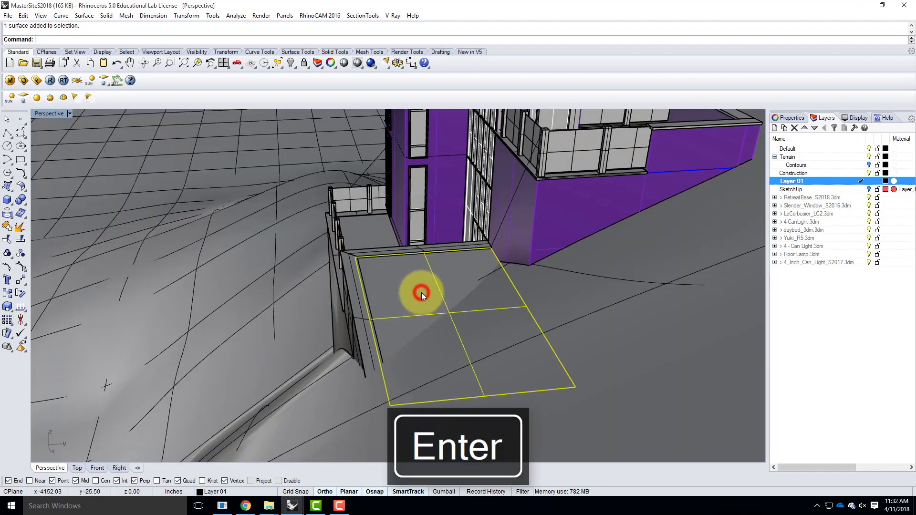
shift+click(599, 319)
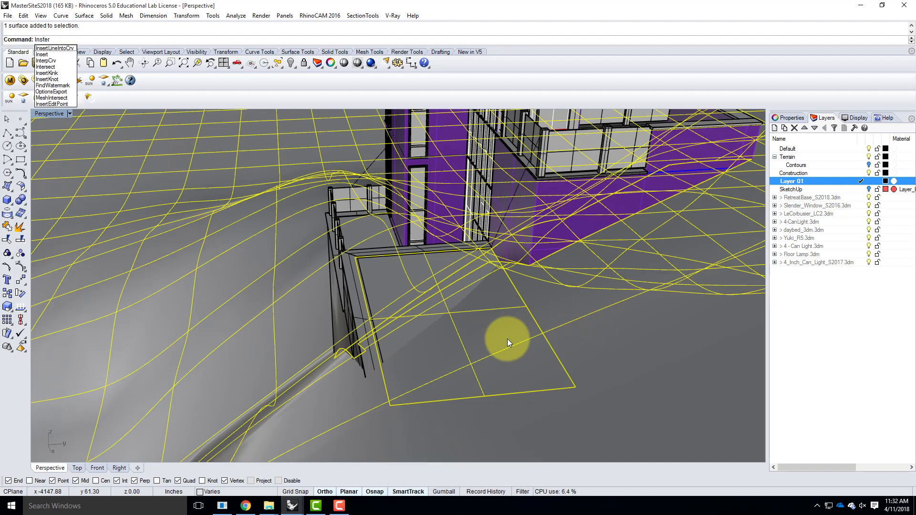
key(BackSpace)
text(tersec)
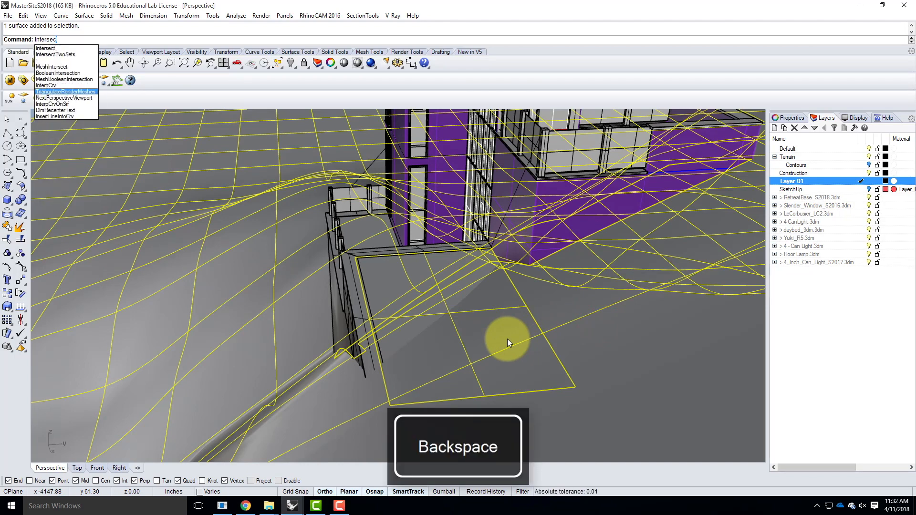
key(Return)
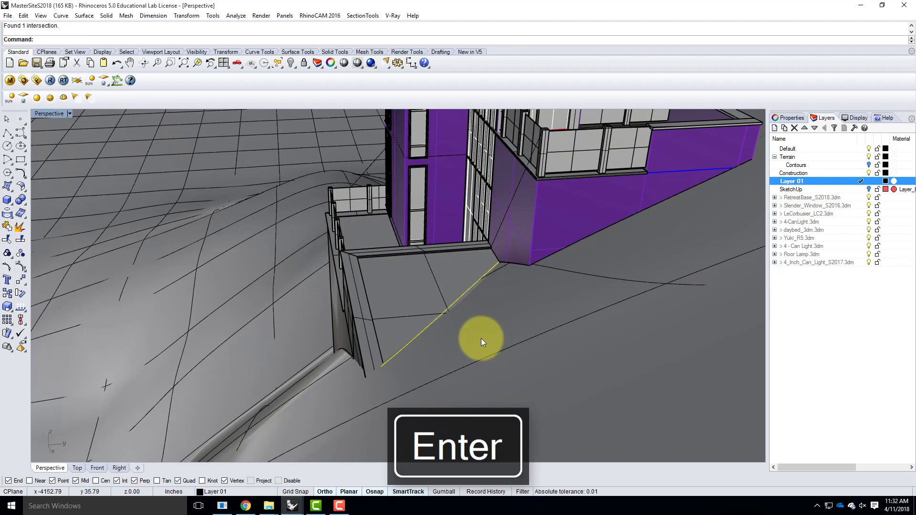
- Draw a straight polyline from the end of the extended retaining wall to the retreat block's lower corner
right_drag(472, 347, 418, 296)
click(389, 320)
right_drag(382, 347, 572, 354)
key(Escape)
click(7, 133)
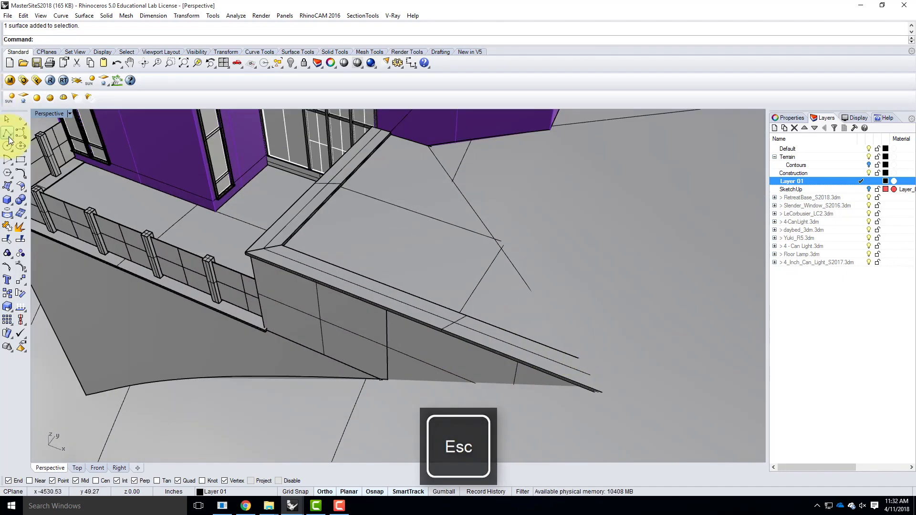
click(582, 362)
scroll(556, 388, down, 5)
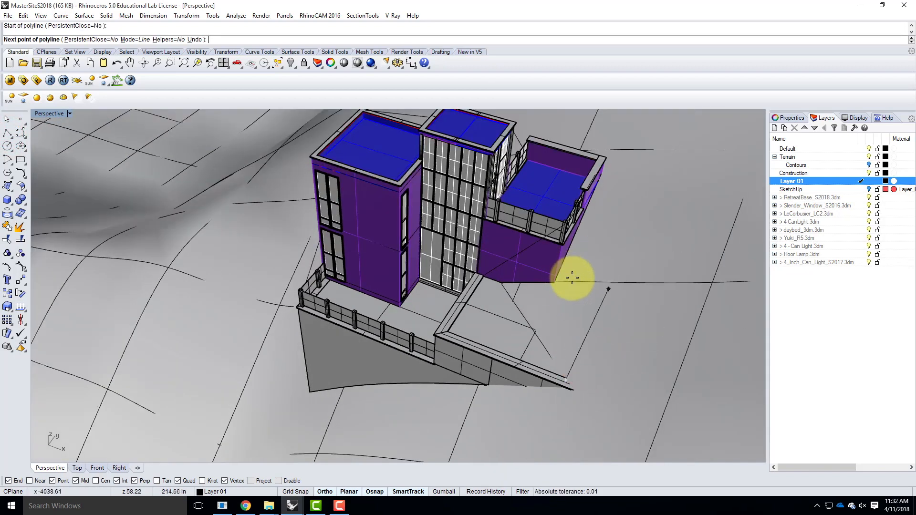
scroll(575, 248, up, 4)
right_drag(556, 262, 543, 262)
click(527, 291)
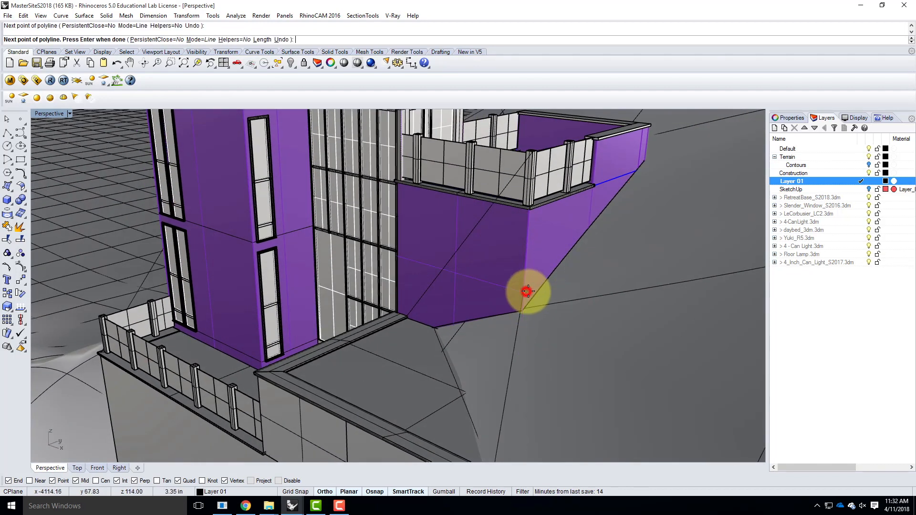
key(Return)
- Project the new polyline onto the terrain surface in the Top view
click(515, 348)
right_drag(555, 338, 682, 332)
double_click(45, 114)
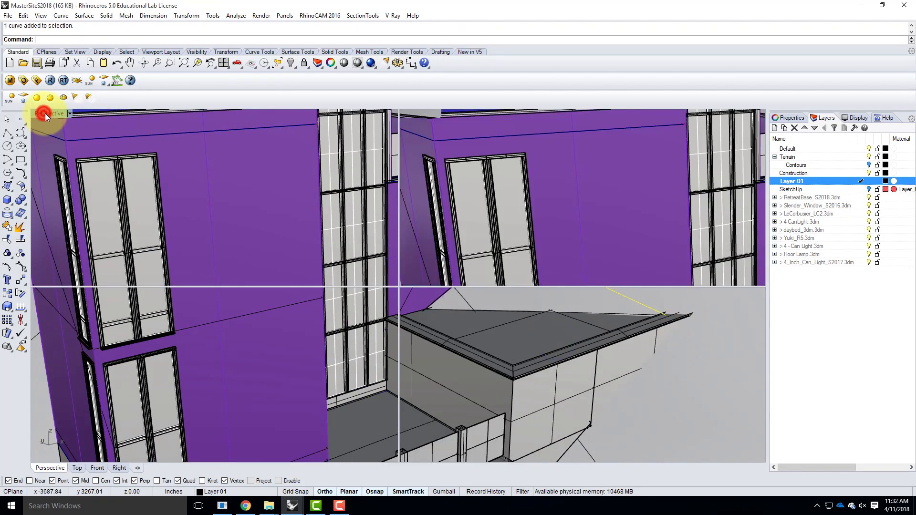
scroll(223, 210, up, 5)
scroll(211, 208, up, 4)
scroll(224, 236, down, 3)
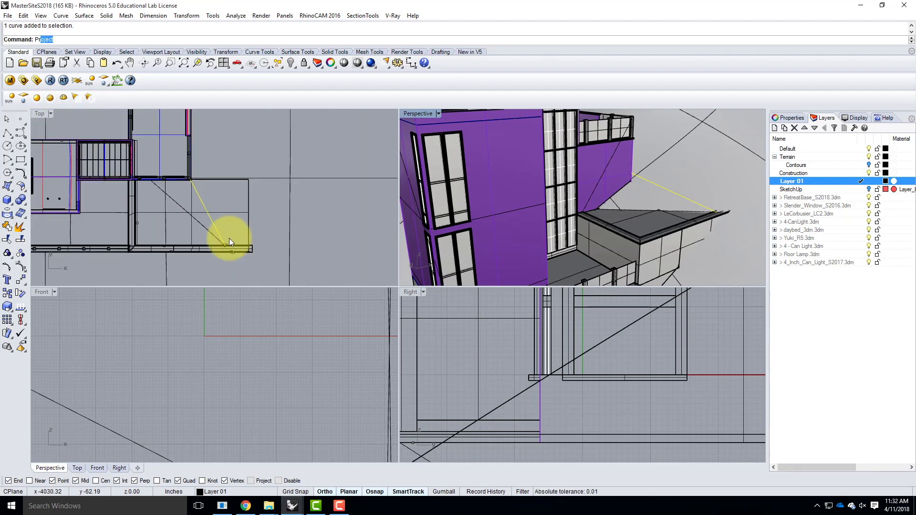
key(Return)
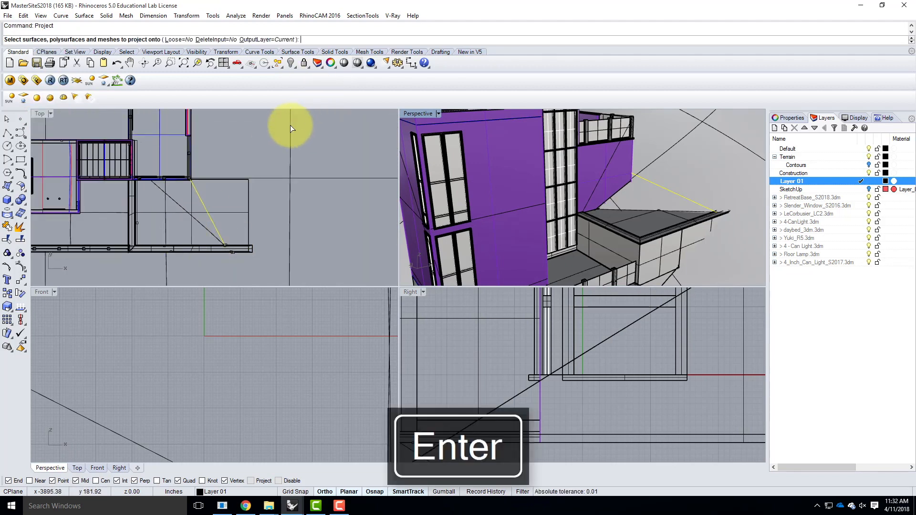
click(283, 178)
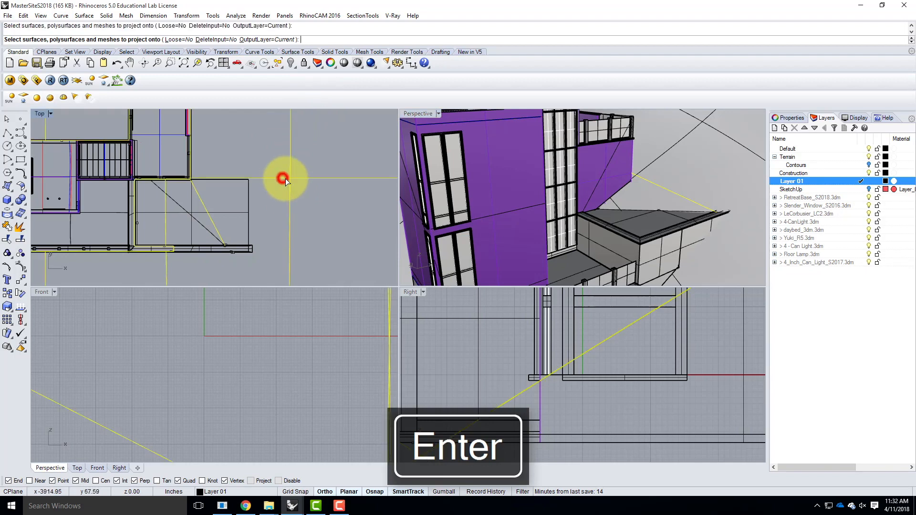
right_click(294, 176)
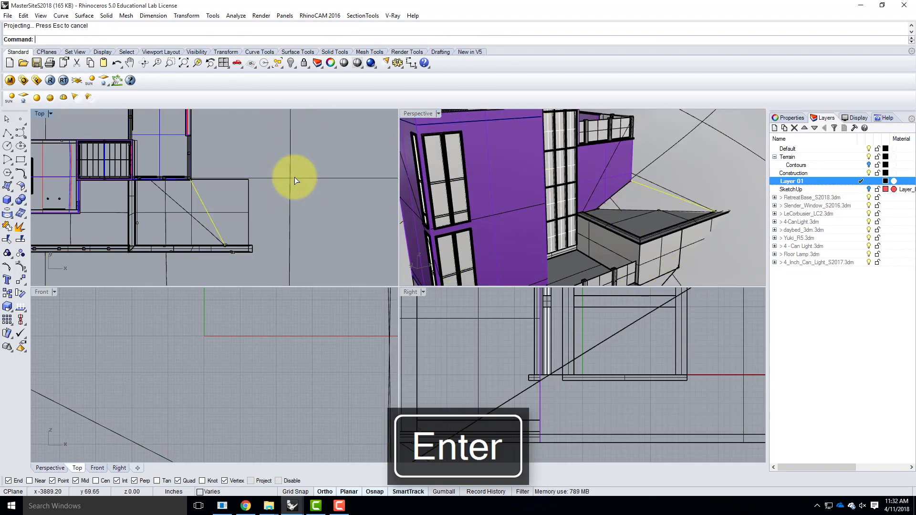
scroll(713, 179, up, 3)
key(Escape)
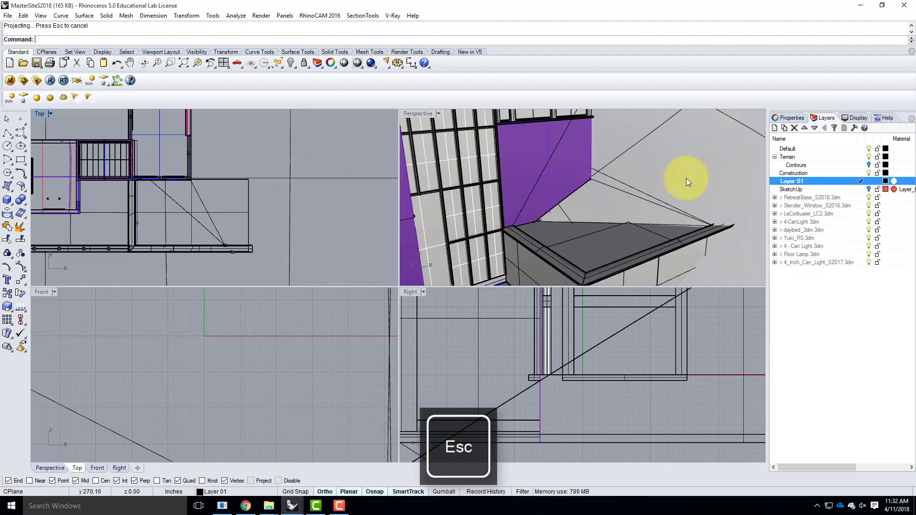
- Try to trim the terrain between the retreat block and the terrace wall, using the projected curve as the cutting object
click(623, 191)
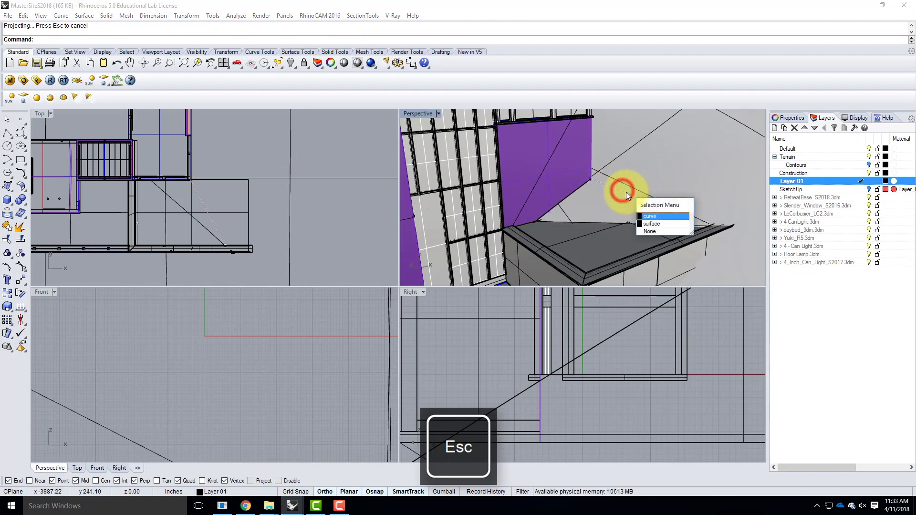
click(653, 214)
mouse_move(718, 163)
right_down()
mouse_move(662, 161)
mouse_move(623, 221)
right_up()
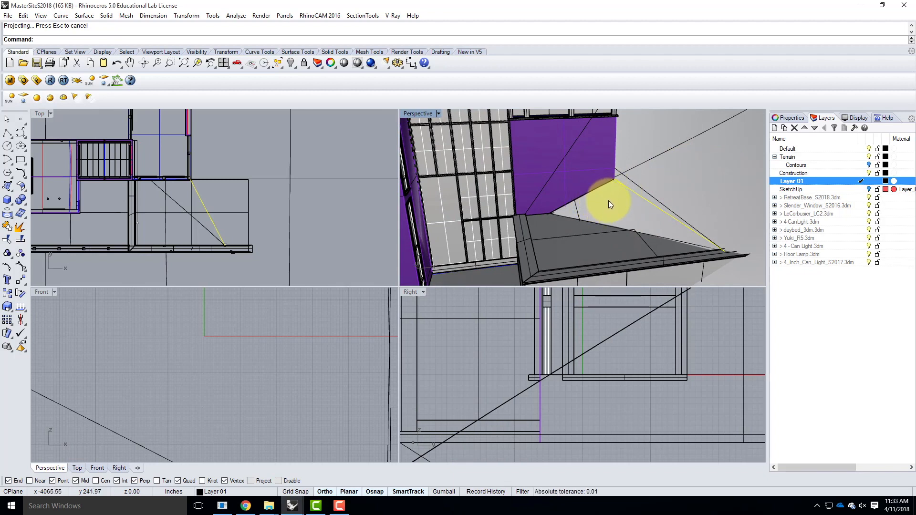
key(Return)
click(622, 206)
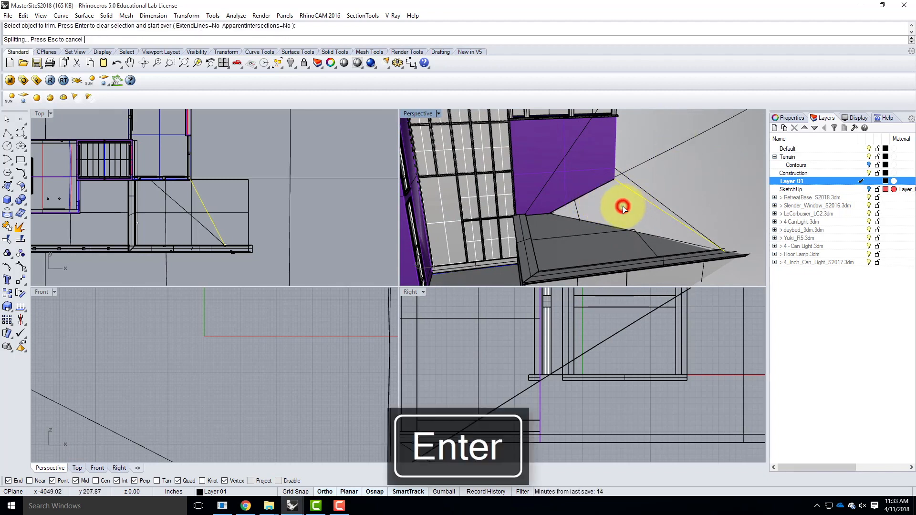
click(576, 211)
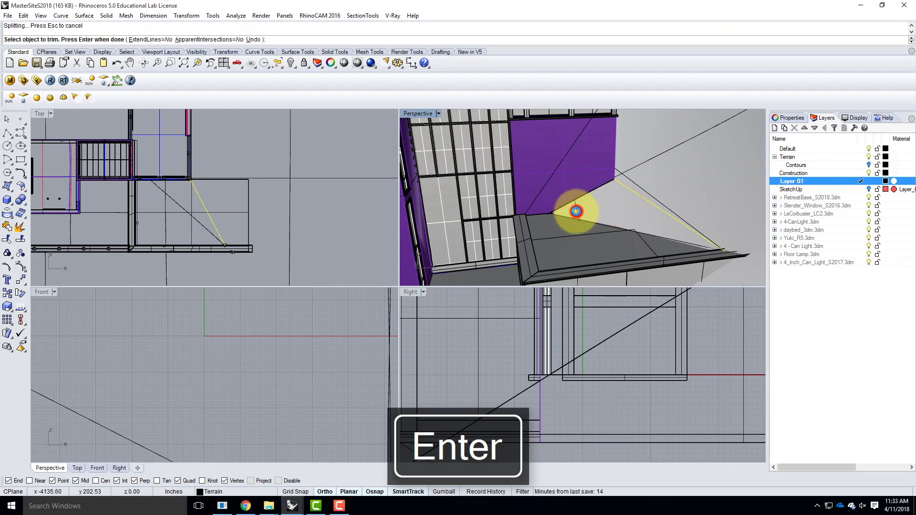
right_drag(671, 220, 595, 230)
click(595, 231)
click(598, 222)
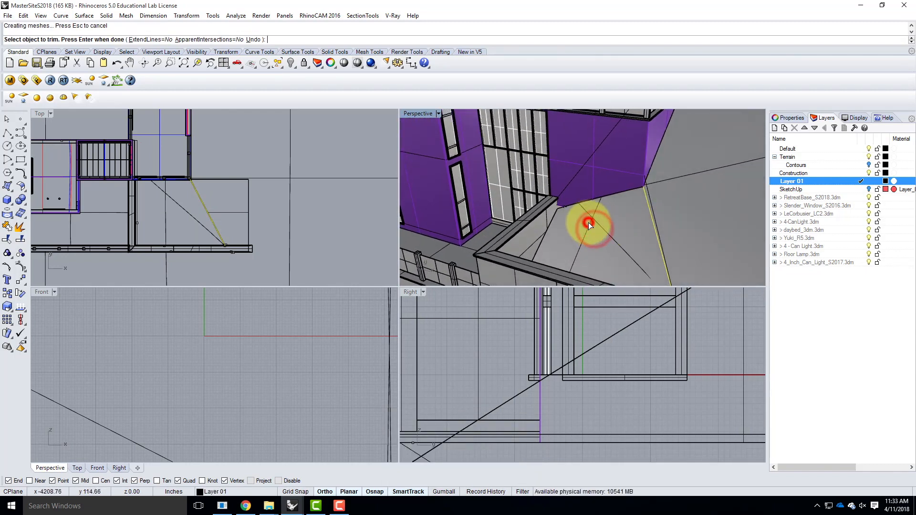
key(Escape)
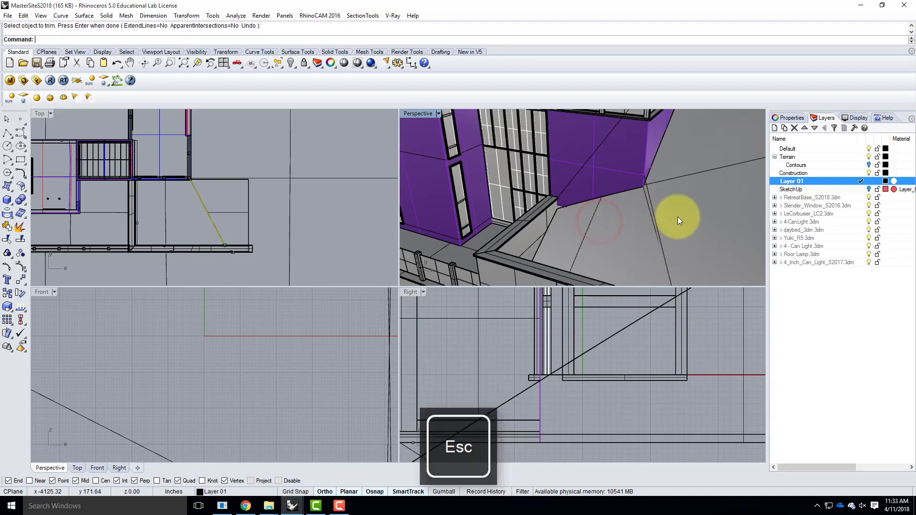
- Try to split the terrain surface with the line running from the retreat block's corner to the wall's end
click(708, 220)
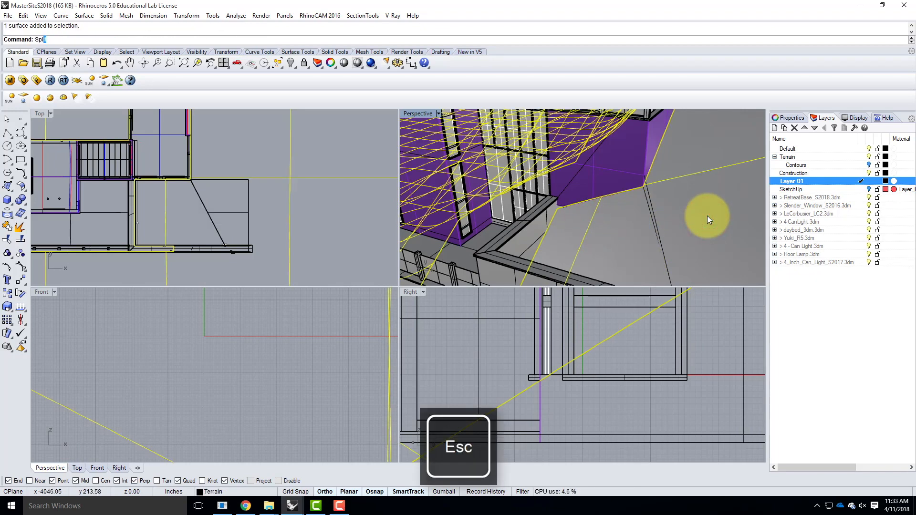
key(Return)
click(648, 205)
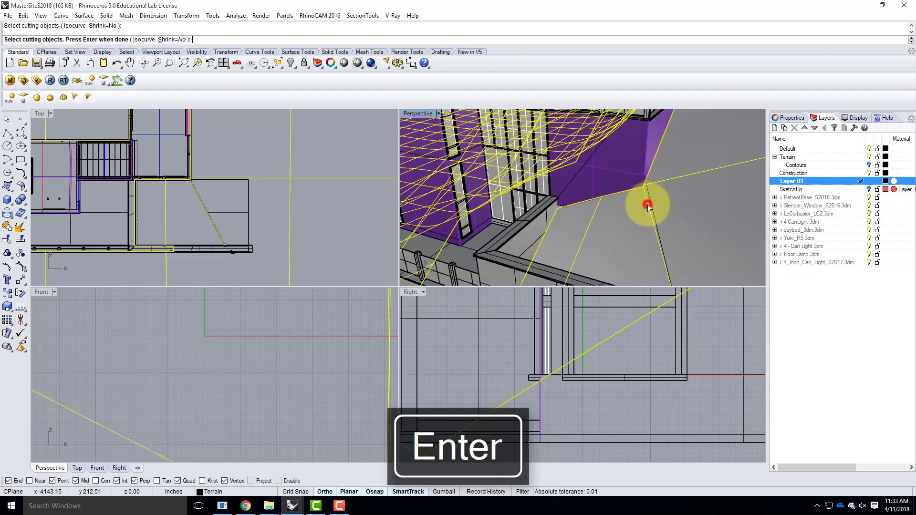
key(Return)
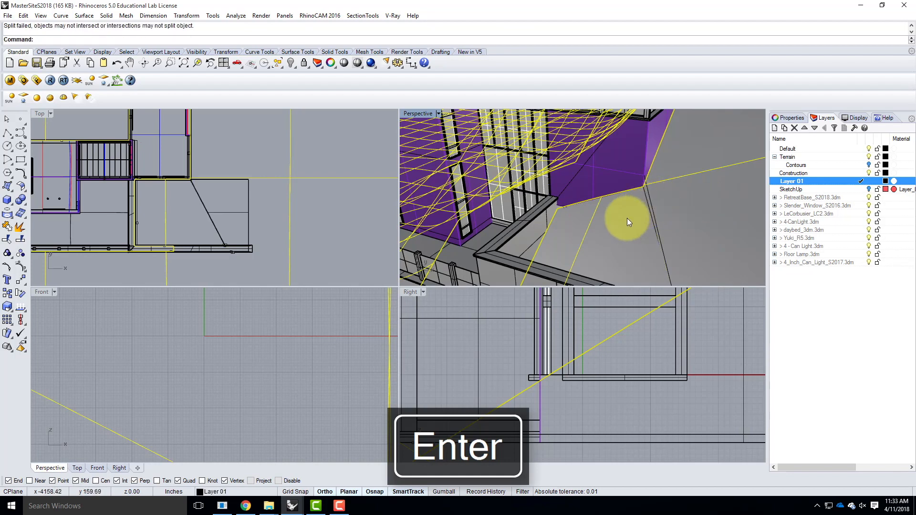
- Examine from close up where the cutting line meets the terrain at the end of the extended retaining wall
right_drag(674, 212, 380, 227)
scroll(351, 221, up, 2)
scroll(656, 200, up, 2)
right_drag(737, 207, 556, 166)
scroll(555, 166, down, 2)
right_drag(667, 259, 503, 208)
scroll(506, 222, up, 5)
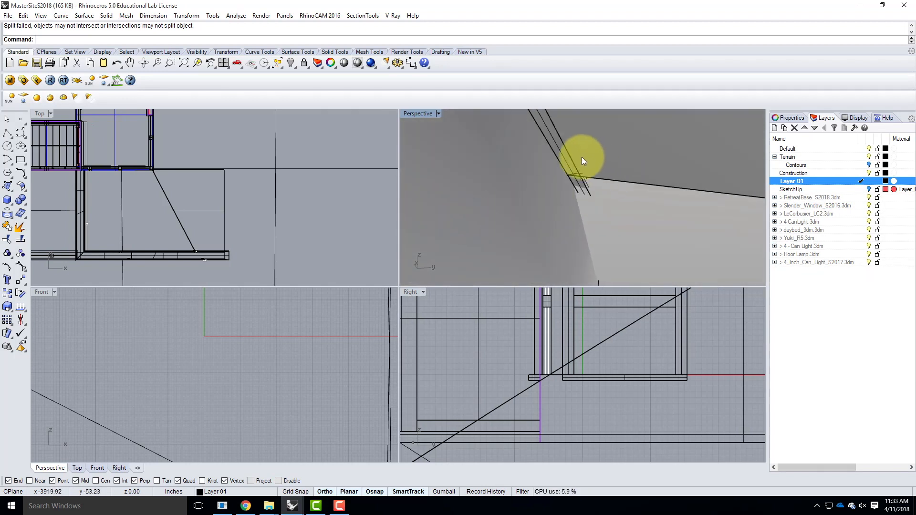
scroll(575, 167, up, 2)
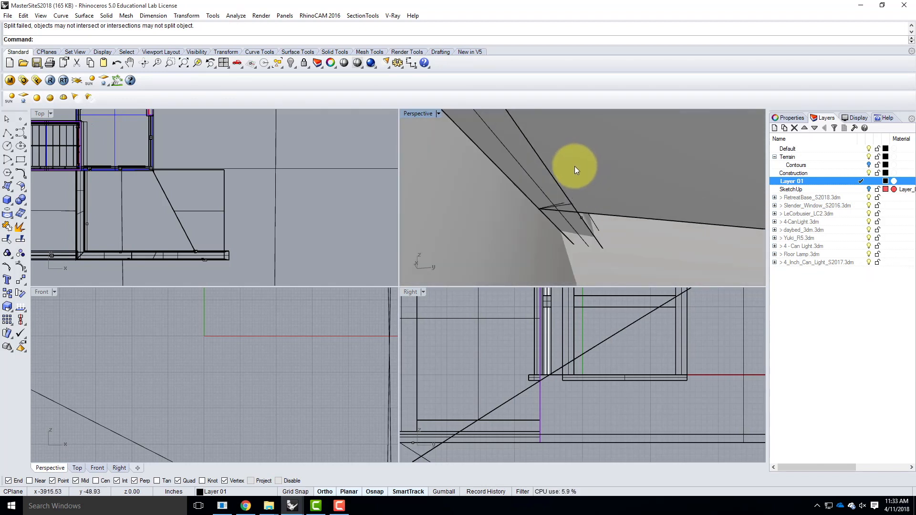
- Select the cutting line and examine its run between the retreat block's corner and the retaining wall's end
click(560, 206)
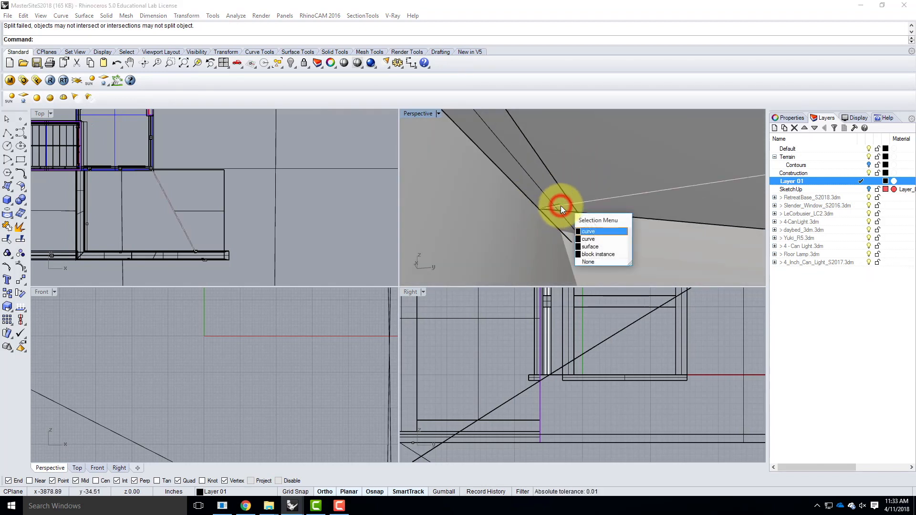
click(589, 232)
right_drag(588, 230, 608, 249)
right_drag(583, 203, 553, 211)
right_drag(650, 205, 495, 197)
right_drag(687, 179, 554, 152)
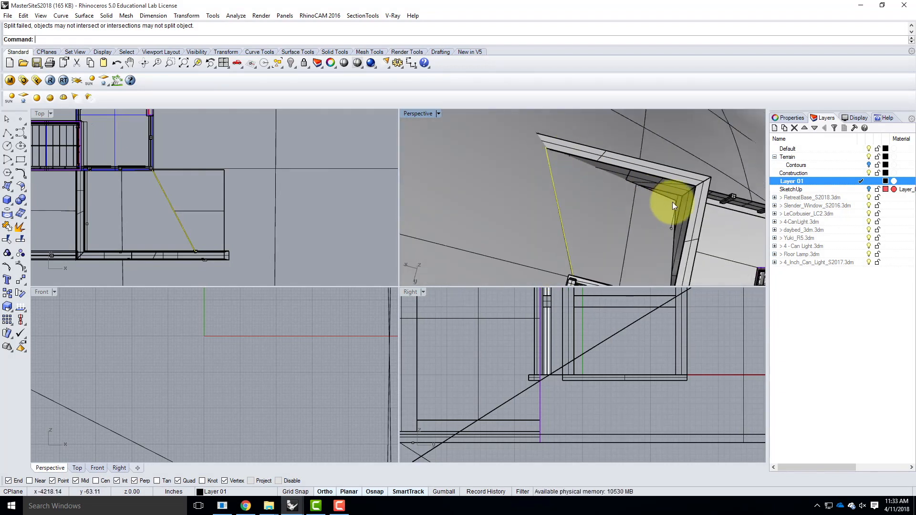
scroll(625, 179, up, 2)
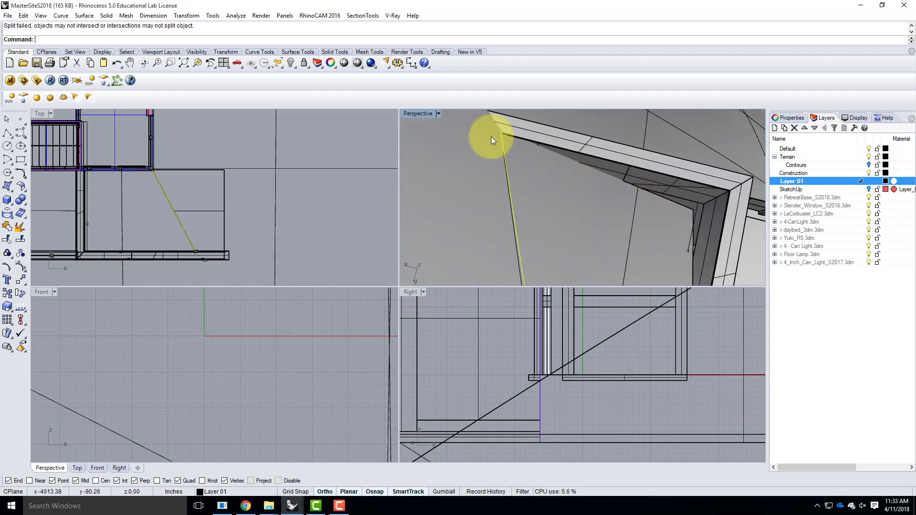
- Draw a polyline along the retaining wall from the cutting line's end to the terrace's inner wall corner
click(7, 133)
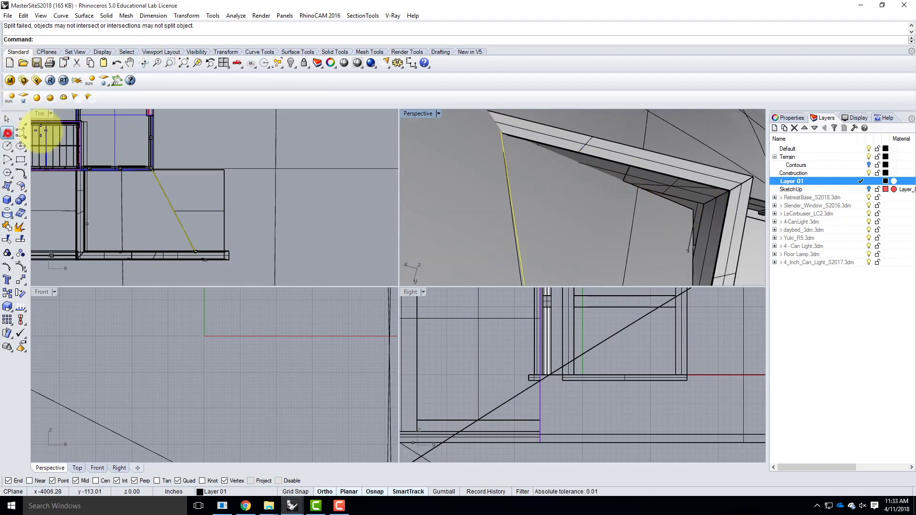
right_drag(490, 137, 466, 217)
scroll(467, 217, up, 7)
click(483, 184)
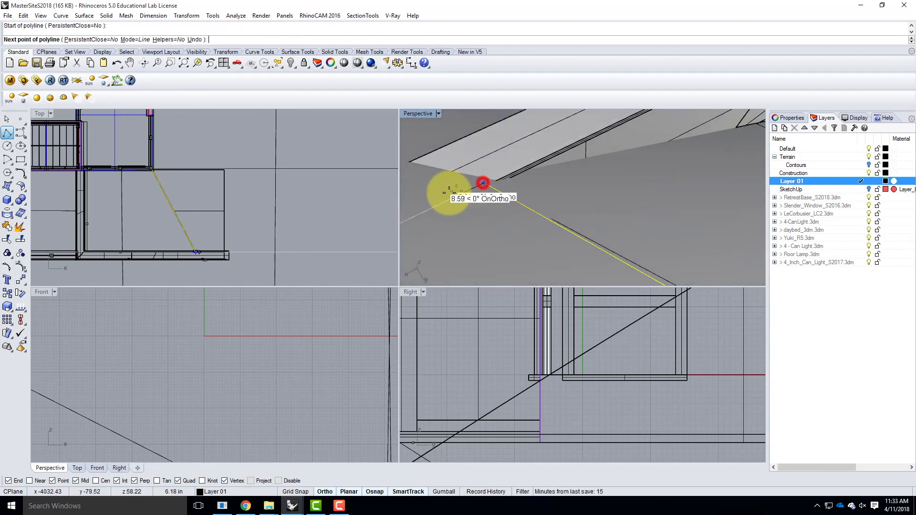
scroll(444, 194, down, 5)
scroll(608, 178, down, 5)
scroll(653, 156, up, 7)
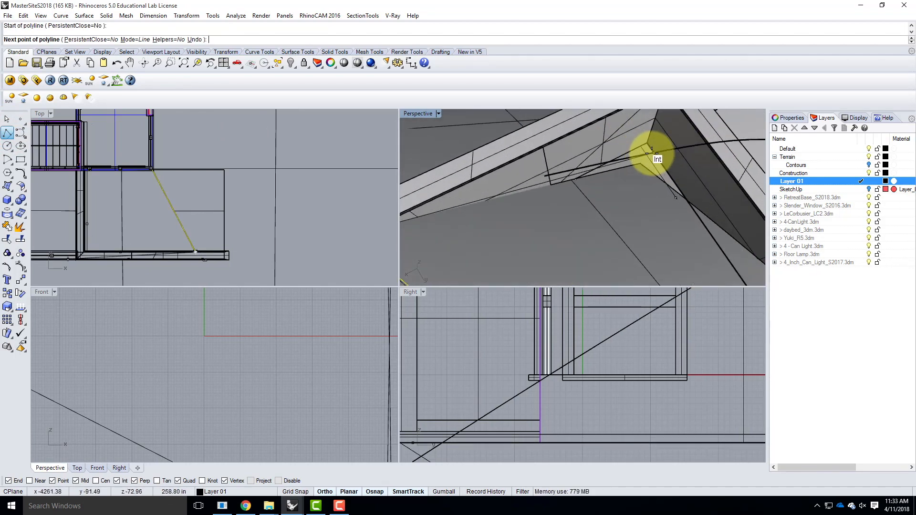
click(647, 142)
key(Return)
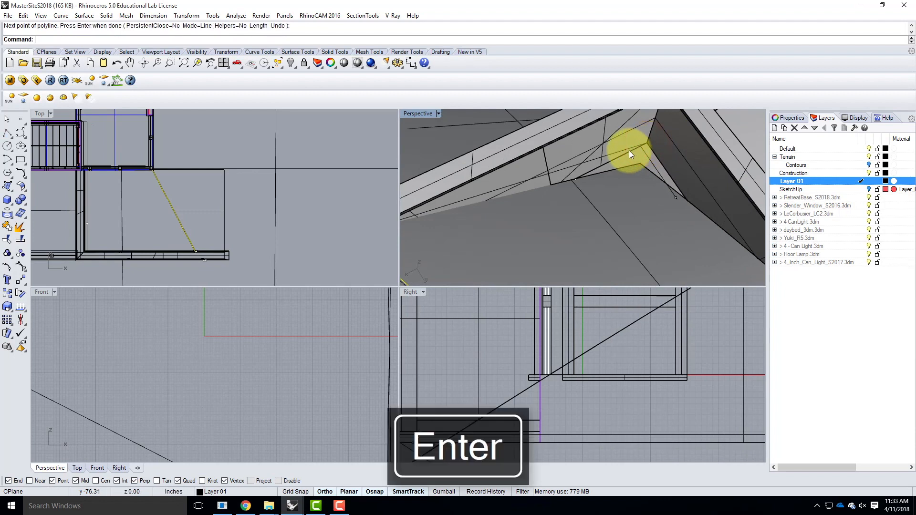
- Project the new polyline along the retaining wall onto the terrain surface in the Top view
click(611, 154)
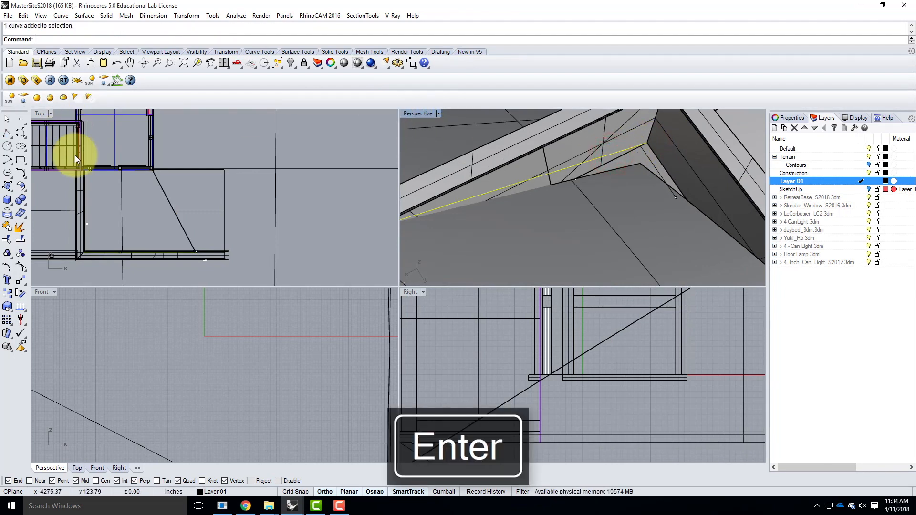
scroll(187, 185, up, 2)
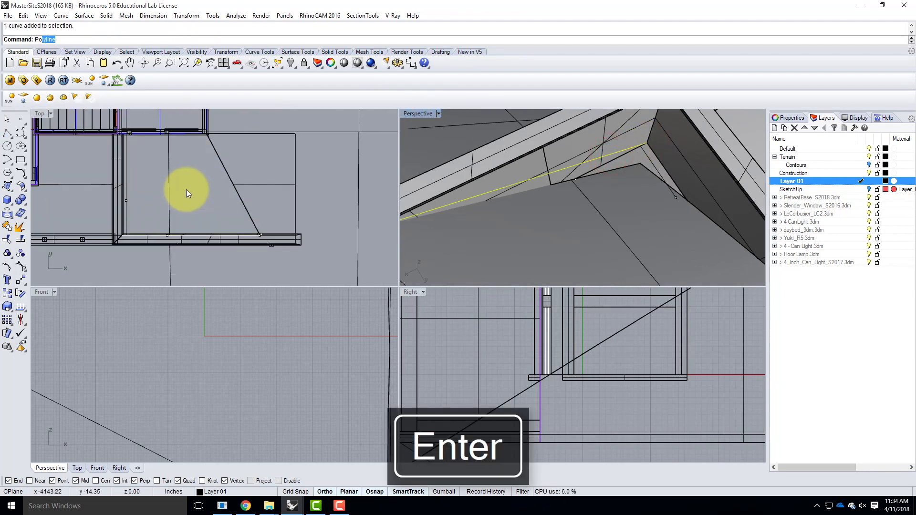
key(BackSpace)
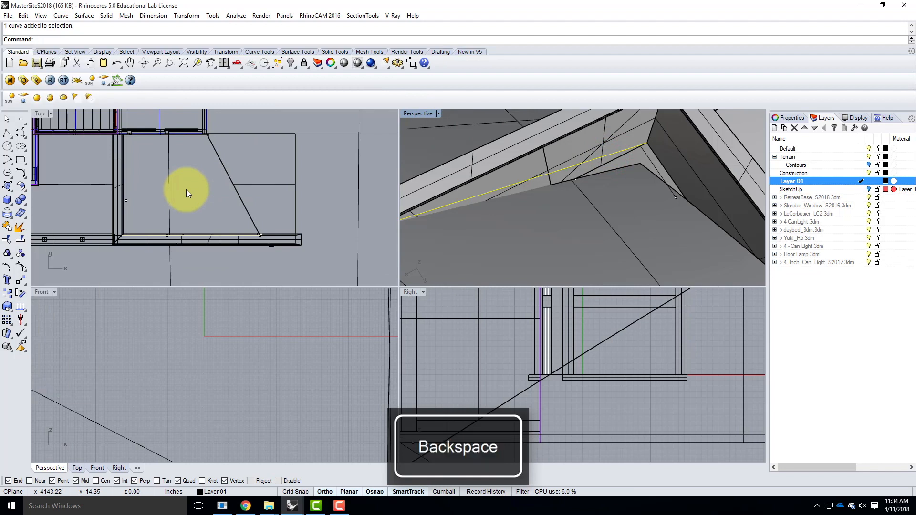
text(roj)
key(Return)
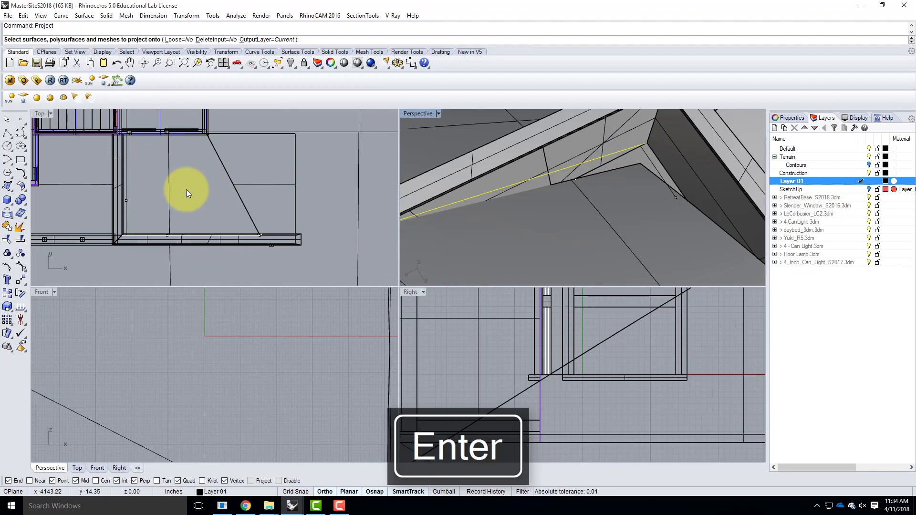
click(171, 190)
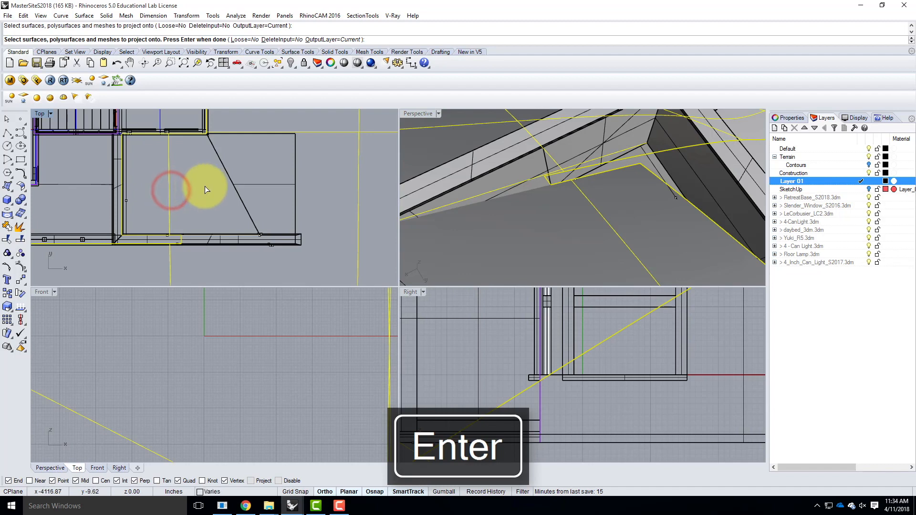
key(Return)
- Trim away the terrain between the retreat block and the terrace walls, using the diagonal line and projected wall curve as cutters
right_drag(400, 179, 502, 145)
right_click(503, 145)
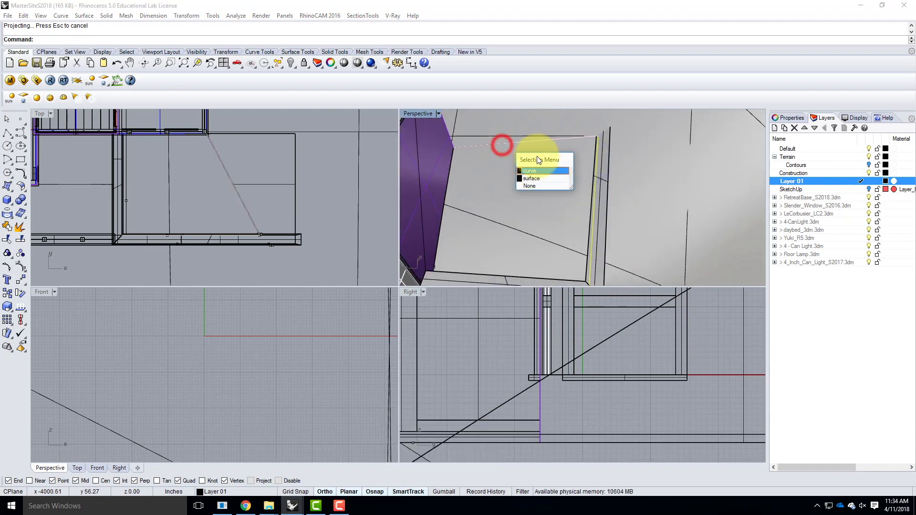
click(548, 168)
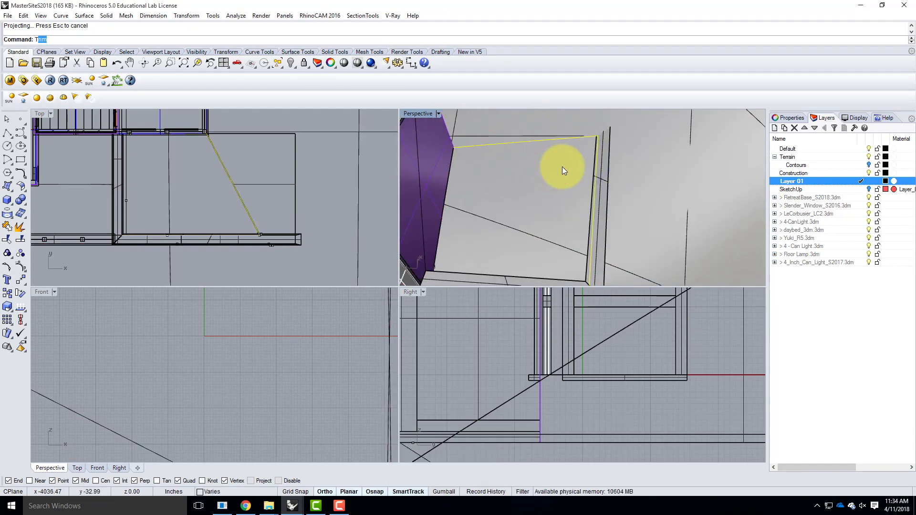
key(Return)
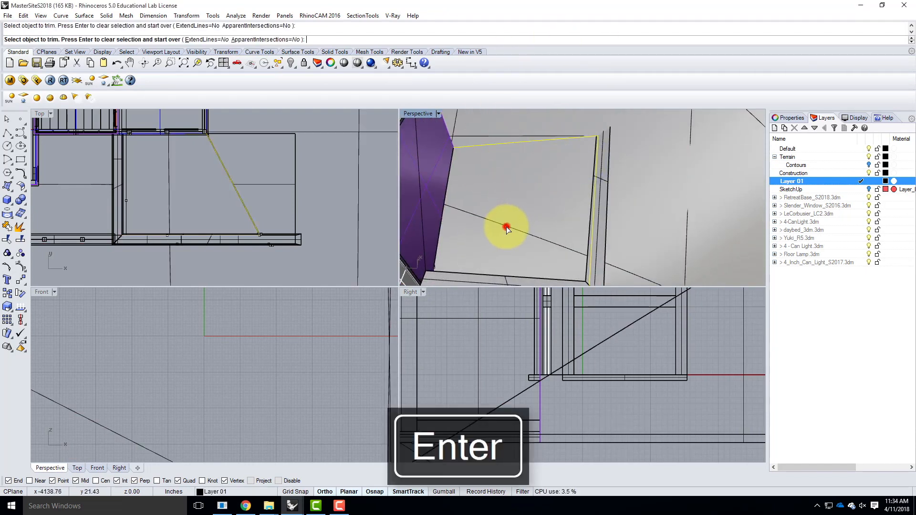
click(507, 227)
scroll(720, 179, down, 5)
key(Escape)
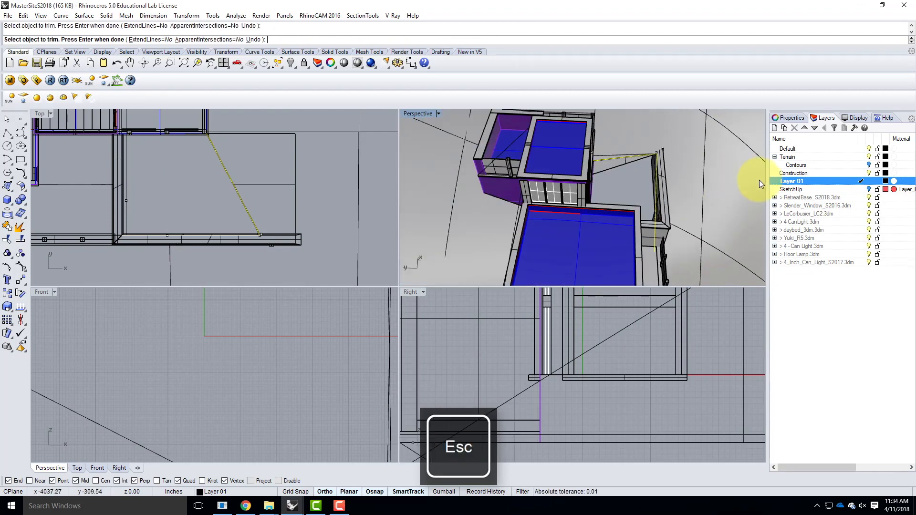
- Start a polyline at the diagonal line's end on the retreat block's corner, heading for the wall's end against the block
right_drag(744, 174, 623, 142)
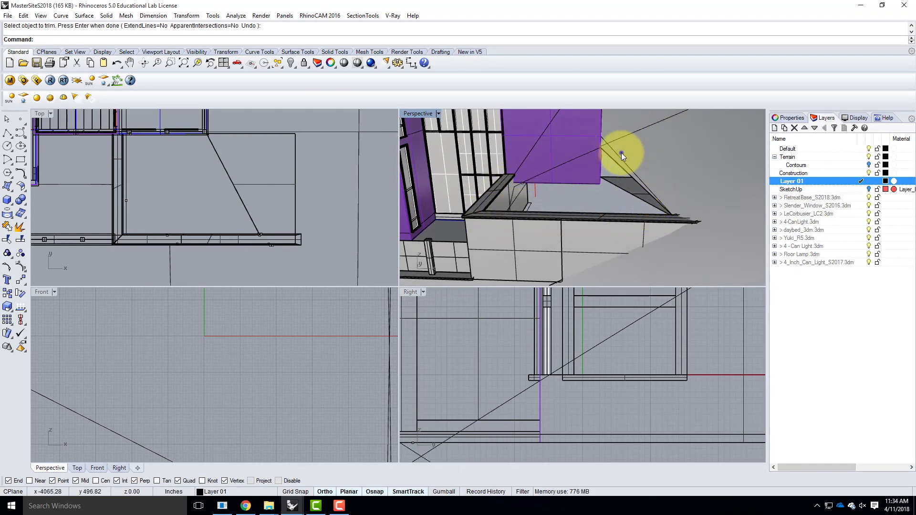
scroll(621, 152, up, 4)
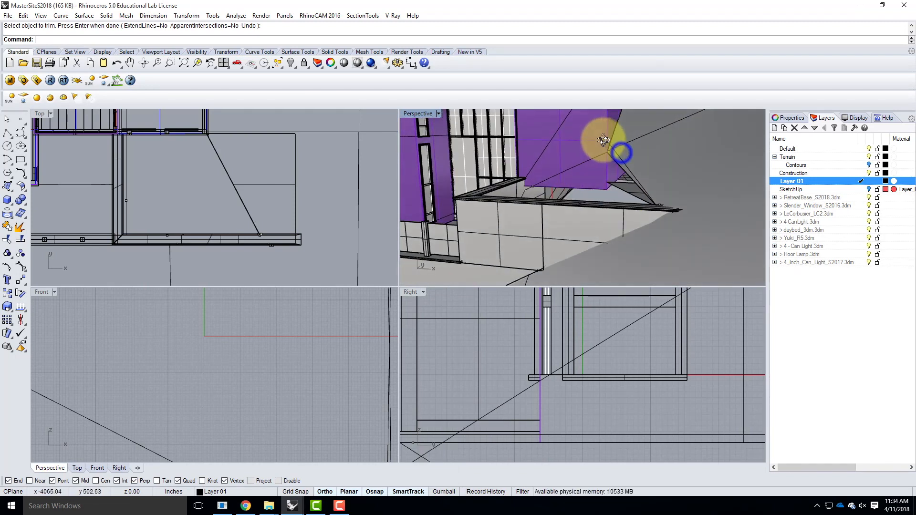
click(615, 162)
click(640, 185)
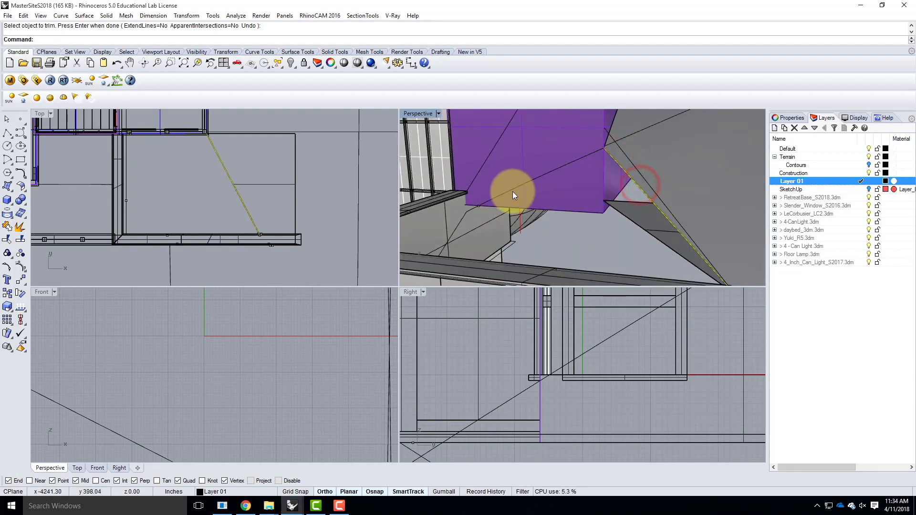
right_drag(575, 210, 548, 199)
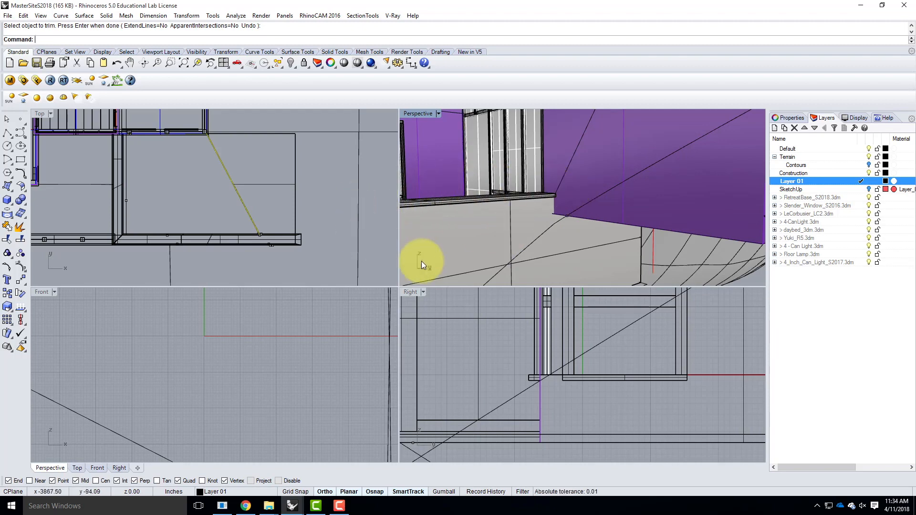
right_drag(505, 204, 701, 177)
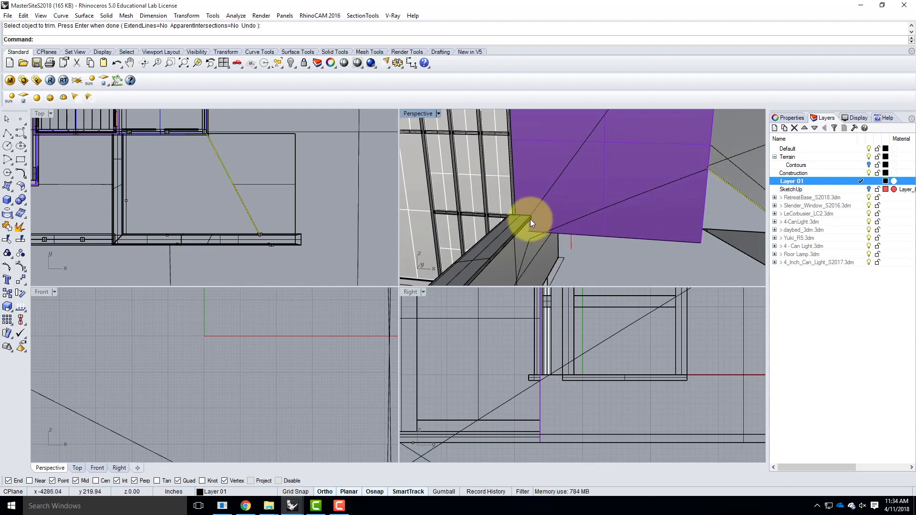
click(7, 134)
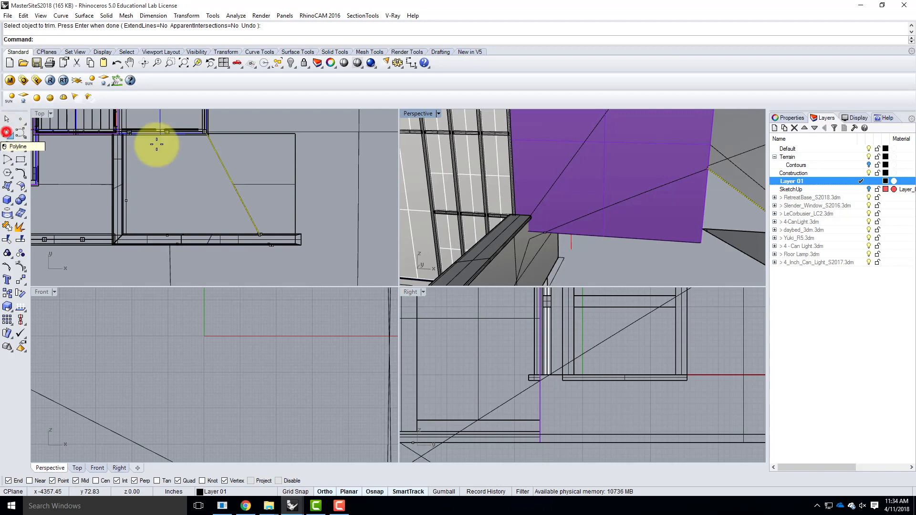
click(707, 168)
scroll(547, 216, up, 8)
right_drag(550, 217, 515, 186)
scroll(519, 158, up, 9)
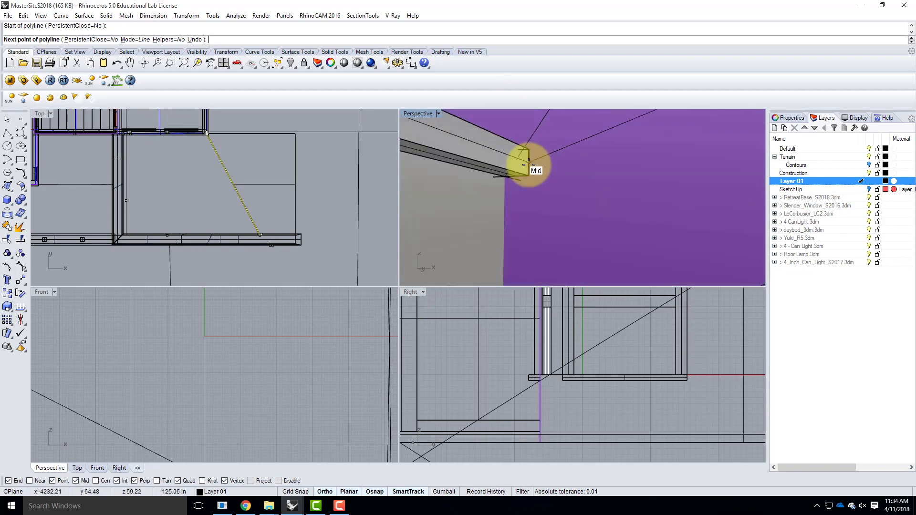
- Finish the line across the purple wall at the midpoint of the ledge's end edge and rebuild it as a degree 3 curve
click(505, 180)
key(Return)
right_drag(503, 179, 581, 198)
click(640, 200)
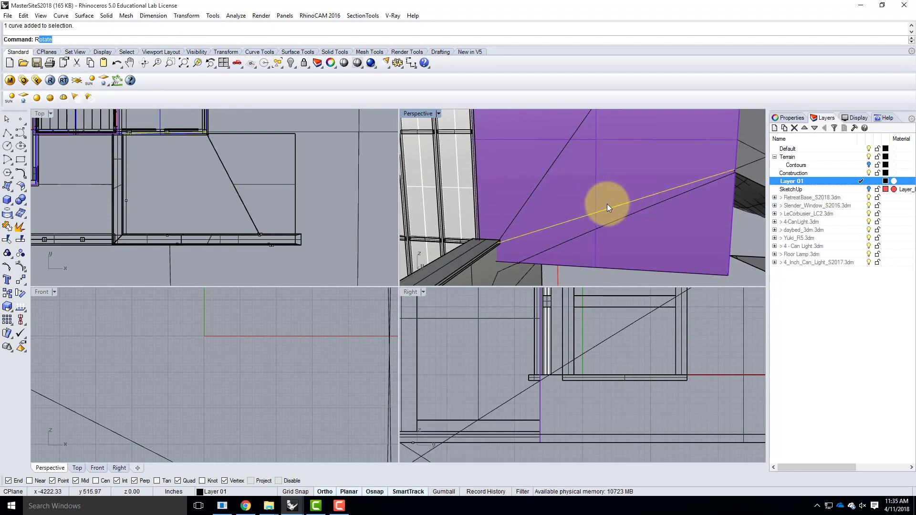
key(Return)
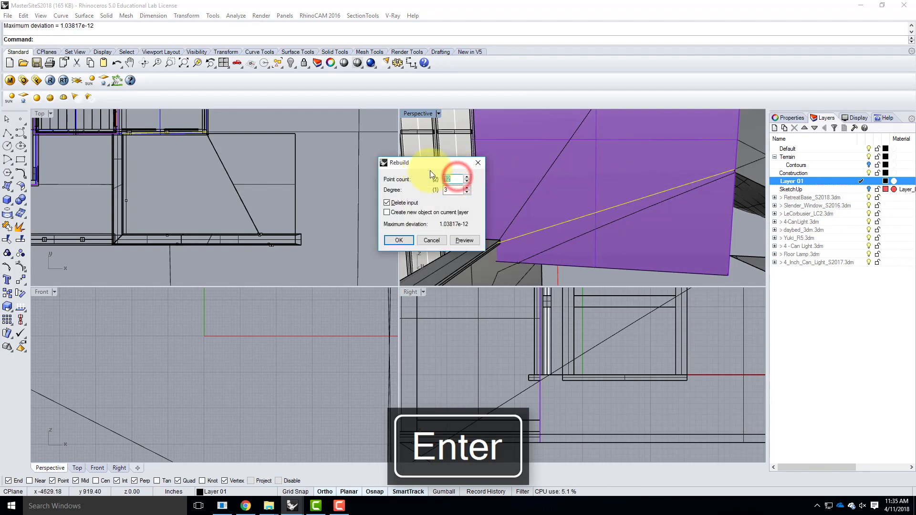
key(Return)
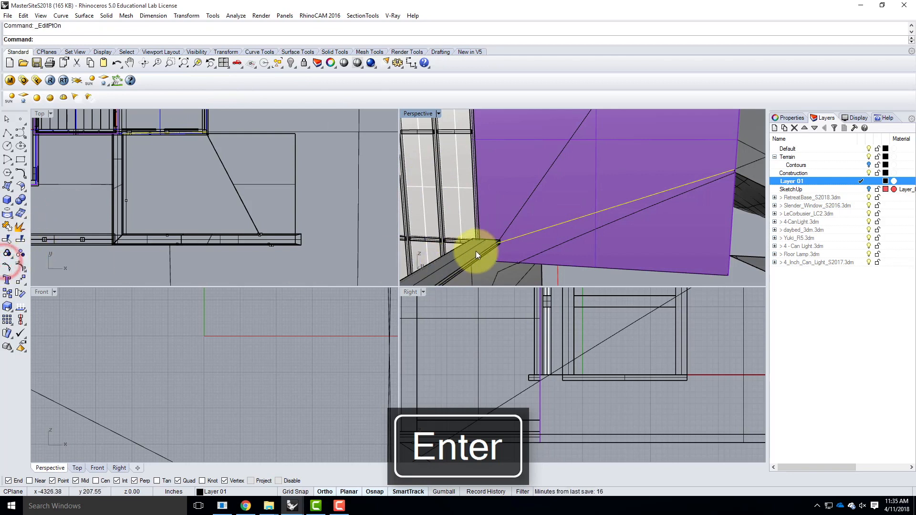
- Turn on control points for the rebuilt curve on the purple wall and try the ShowPt command on it
click(21, 265)
click(20, 266)
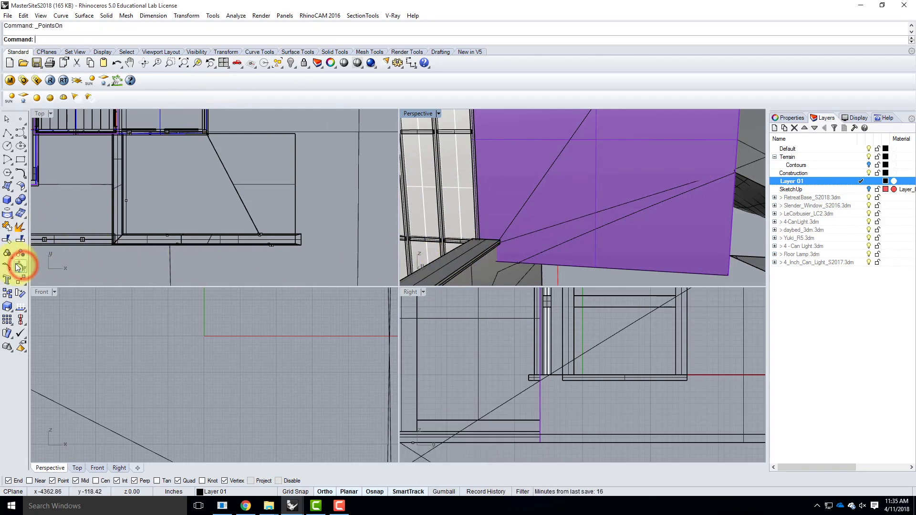
click(521, 234)
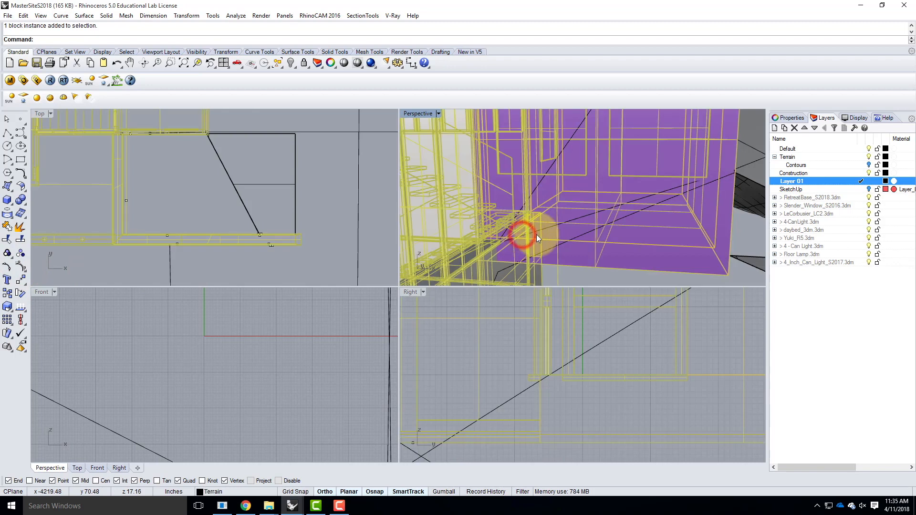
key(Escape)
click(581, 216)
text(ShowPt)
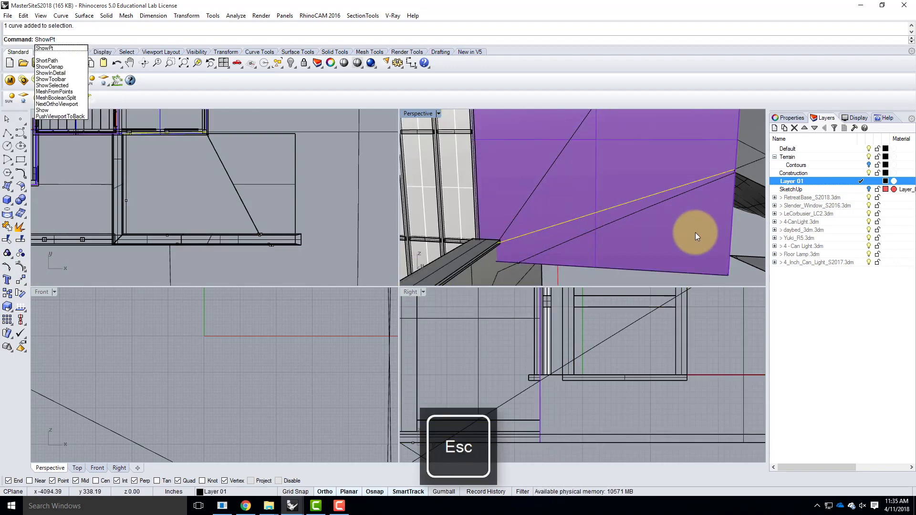
key(Return)
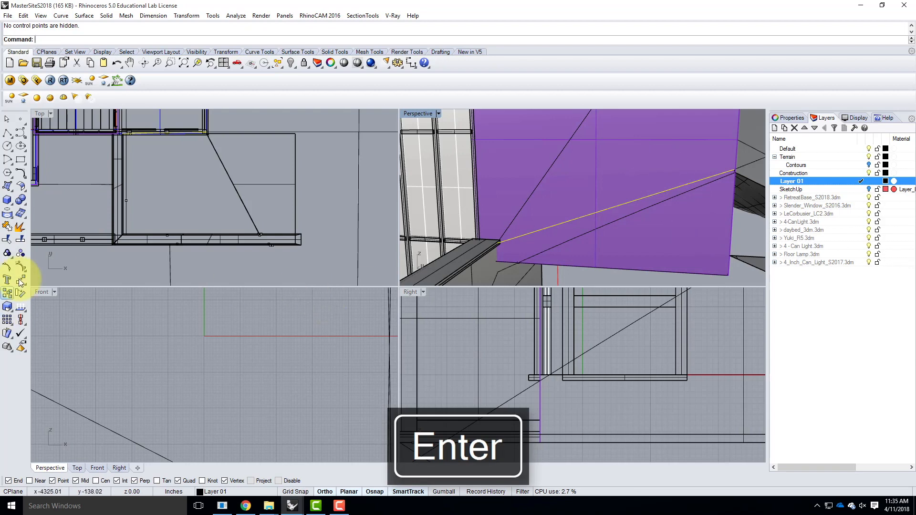
- Turn on the wall curve's edit points and select the edit point nearest the ledge
click(8, 266)
key(Escape)
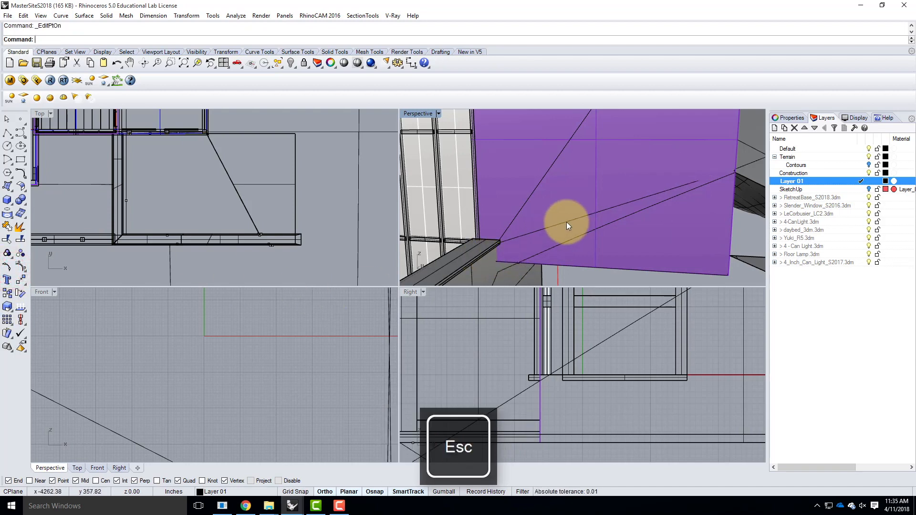
click(569, 222)
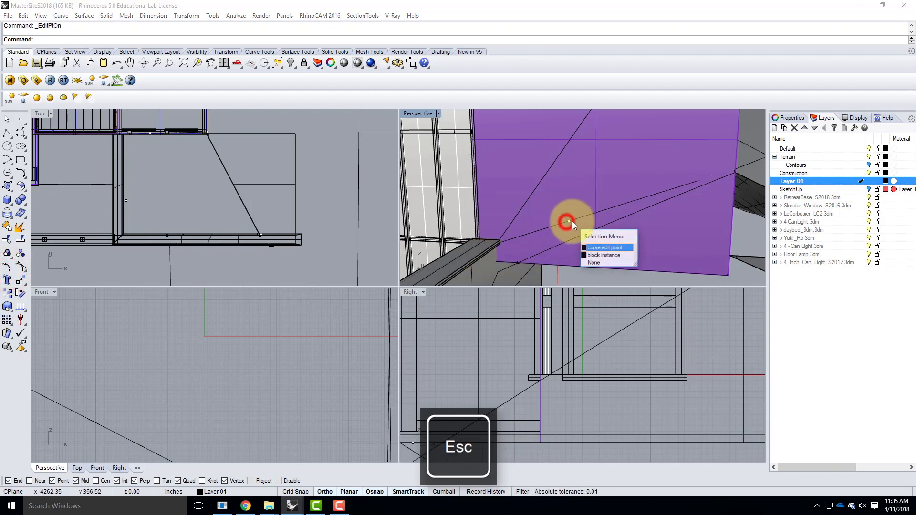
click(610, 247)
- Rebuild the curve on the purple wall with a point count of 5 and degree 3
right_drag(582, 235, 609, 235)
click(640, 233)
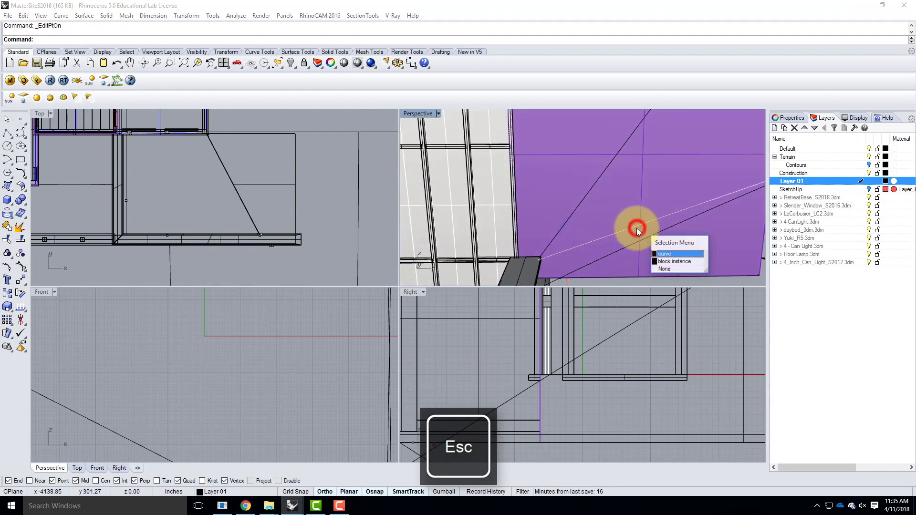
click(669, 251)
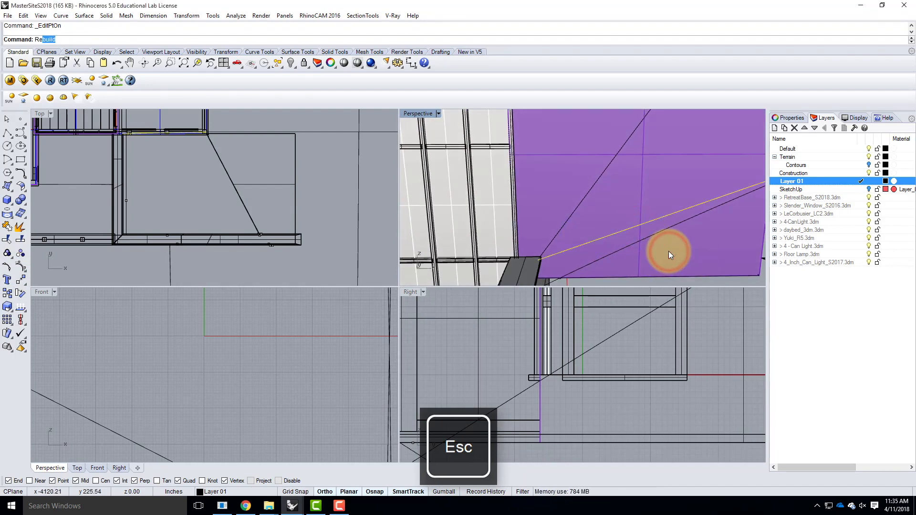
key(Return)
click(457, 180)
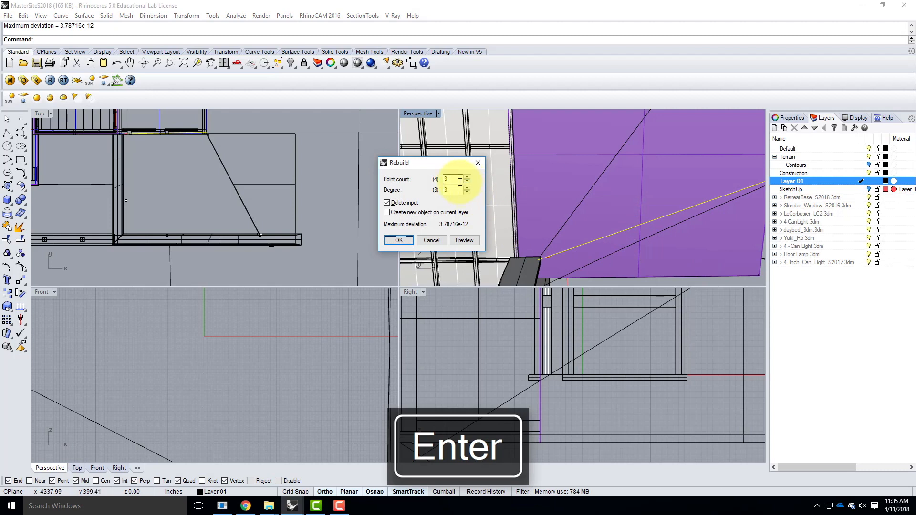
text(5)
key(Tab)
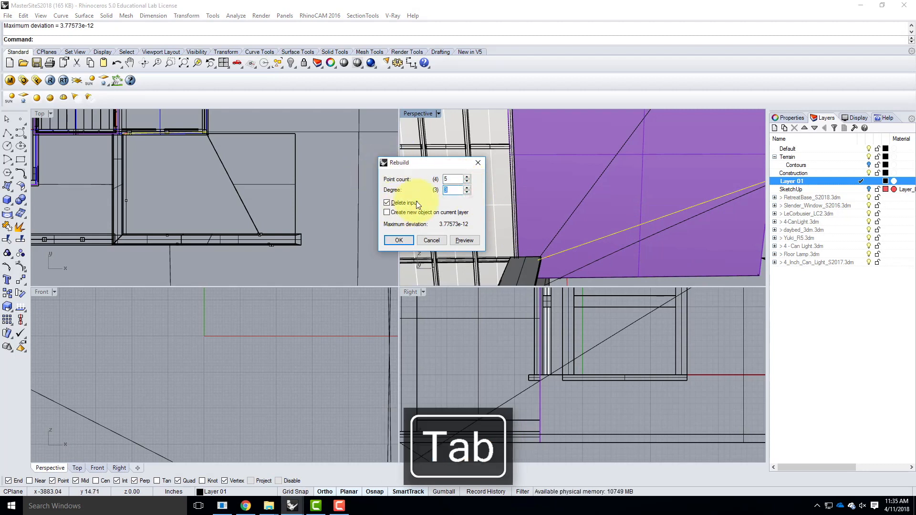
text(5)
key(Tab)
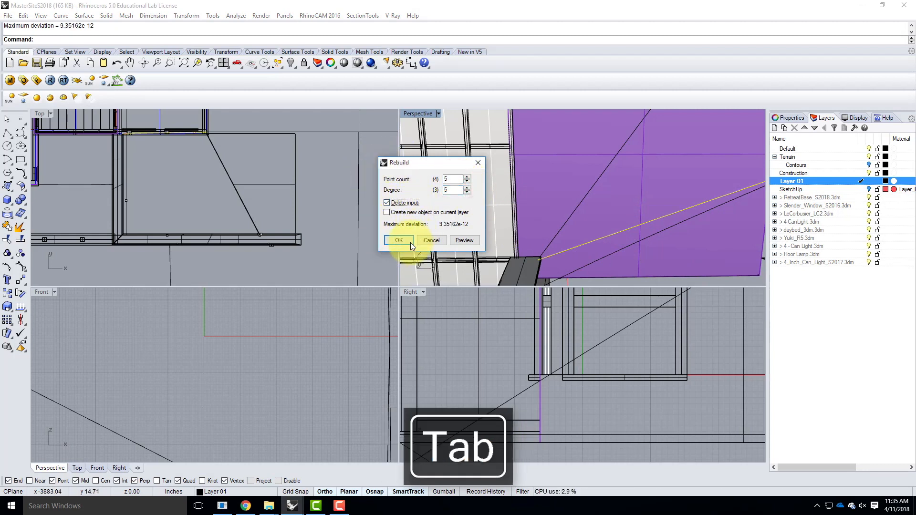
double_click(451, 189)
text(3)
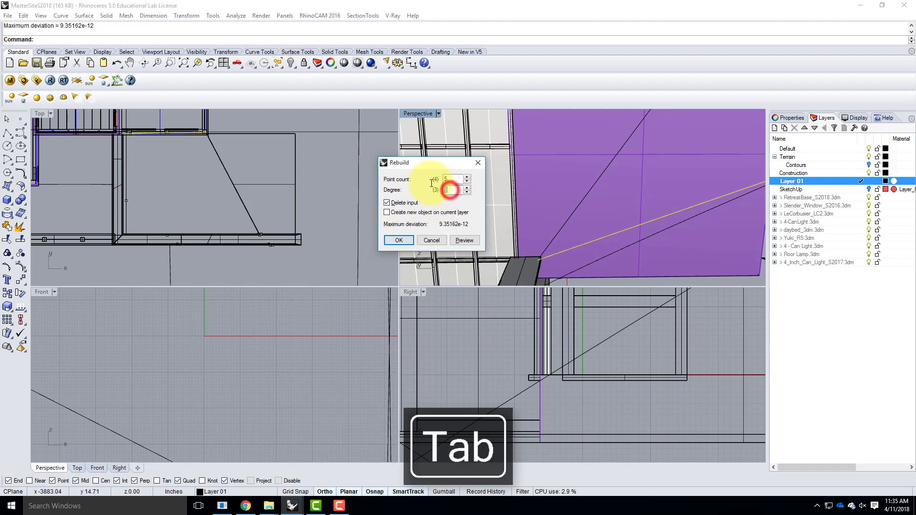
key(Return)
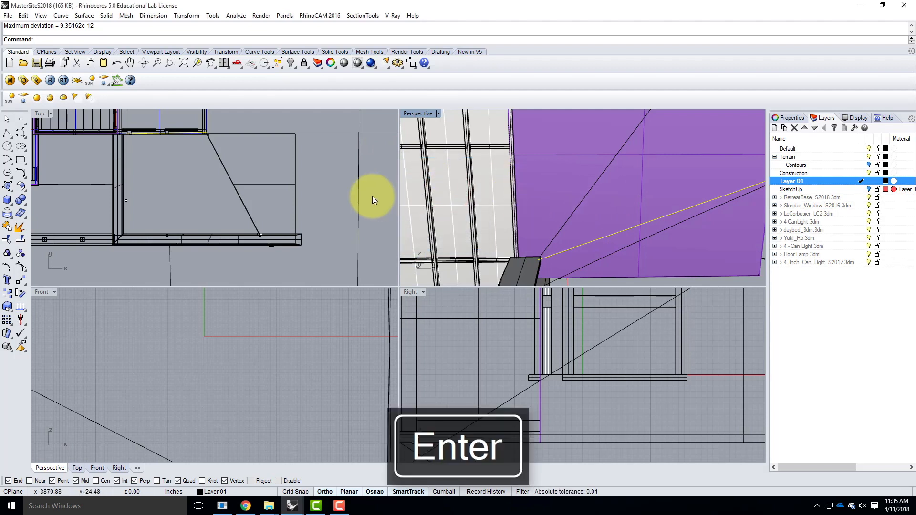
- Turn on the rebuilt curve's control points to check them, then hide them and reselect the curve
key(Return)
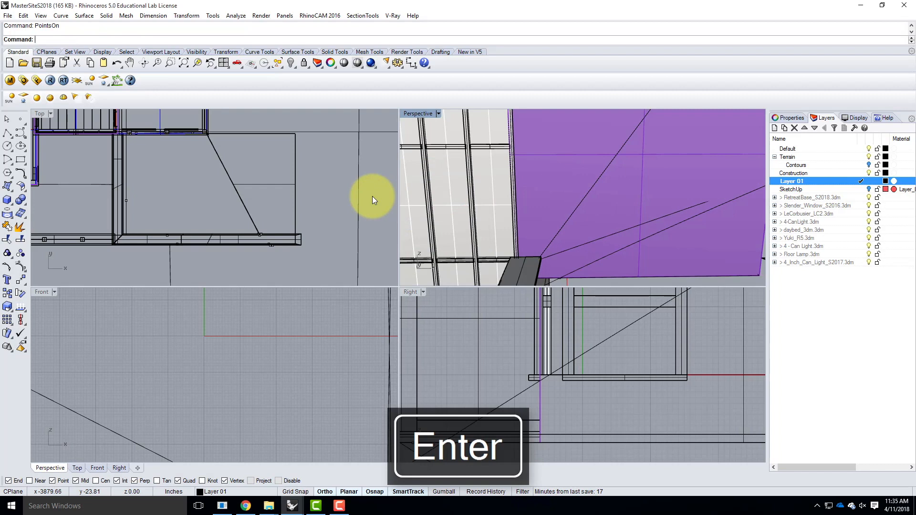
click(638, 225)
key(Escape)
click(663, 219)
right_drag(668, 216, 591, 190)
click(571, 232)
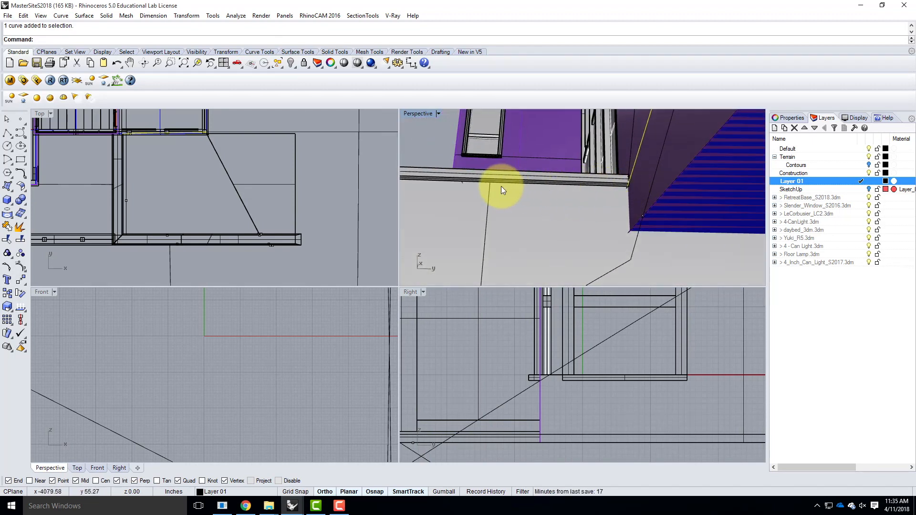
- Draw a two-segment polyline along the inner lower edges of the ledge, starting at the purple wall, and explode it into separate lines
click(7, 137)
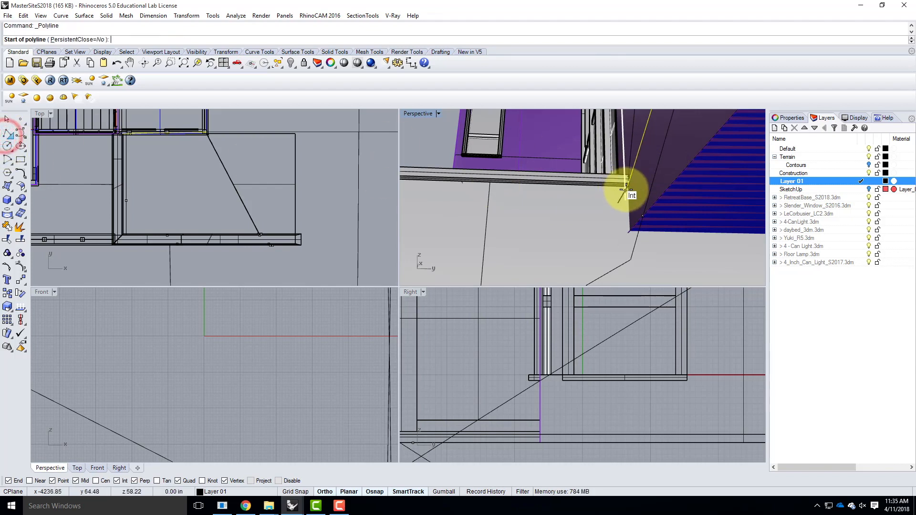
click(629, 184)
right_drag(681, 199, 530, 123)
click(435, 158)
click(531, 122)
key(Return)
click(540, 139)
click(574, 172)
right_drag(698, 195, 671, 160)
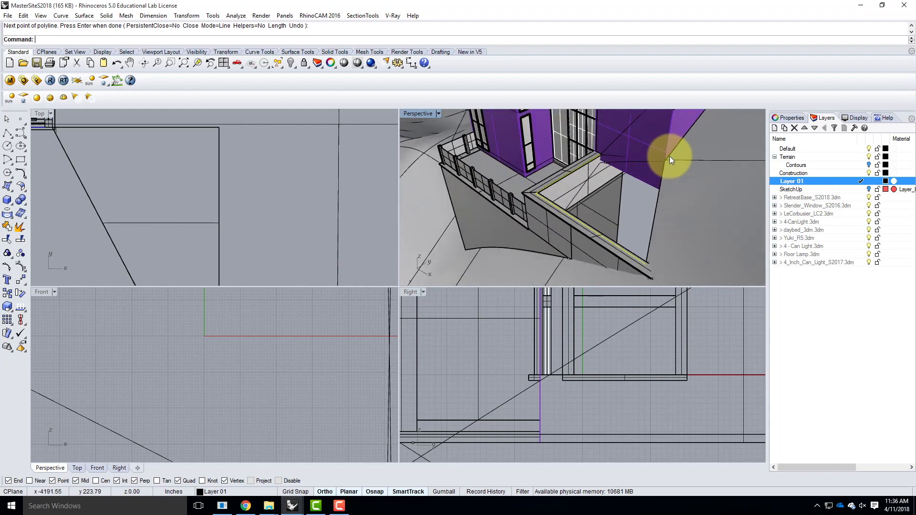
text(Explo)
key(Return)
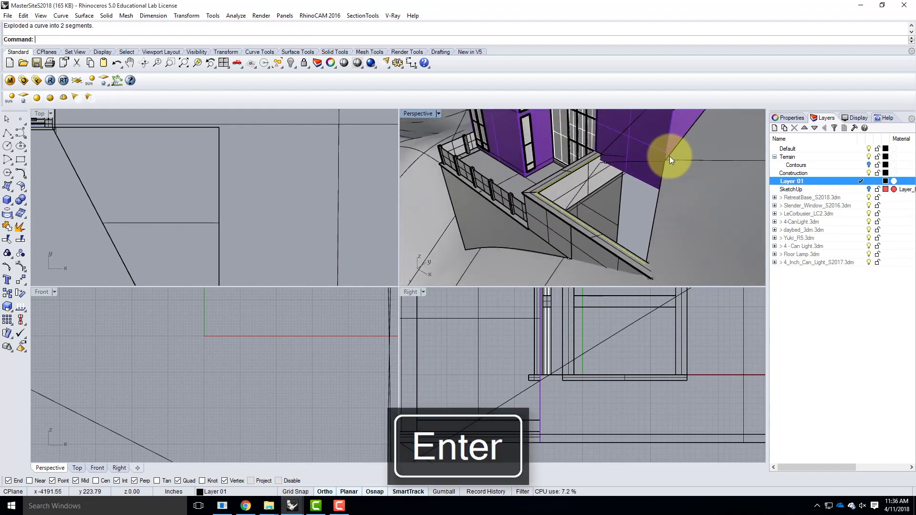
scroll(616, 157, up, 3)
click(572, 157)
right_drag(732, 198, 774, 184)
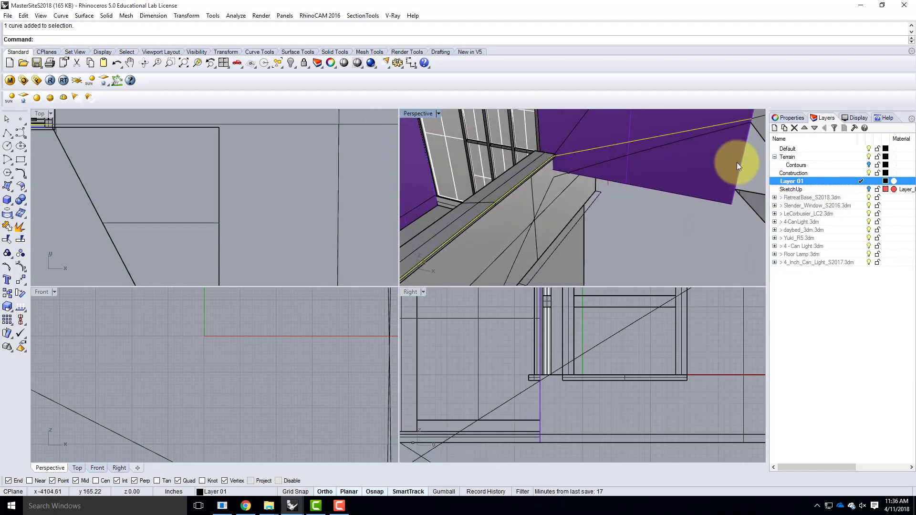
click(758, 131)
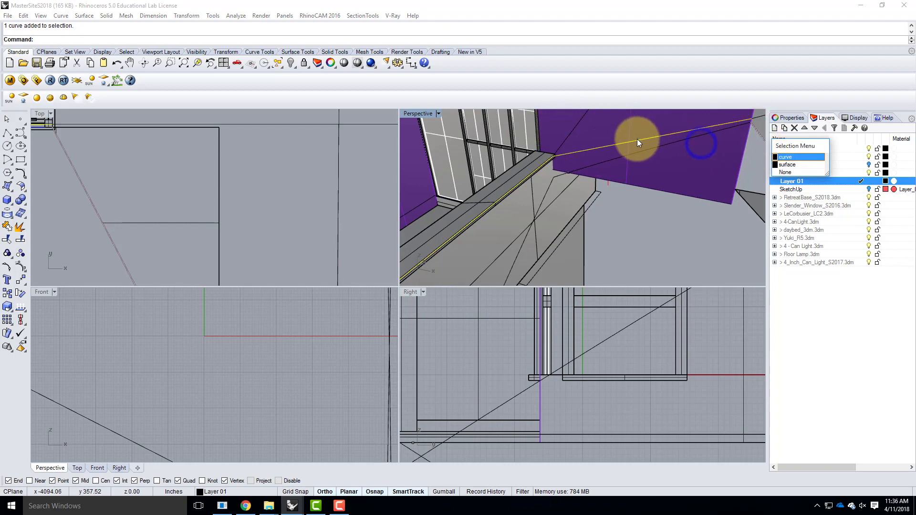
- Maximize the Perspective viewport and delete the rebuilt curve running across the purple wall
double_click(418, 113)
right_drag(418, 124, 533, 193)
scroll(530, 122, up, 9)
right_drag(505, 137, 471, 243)
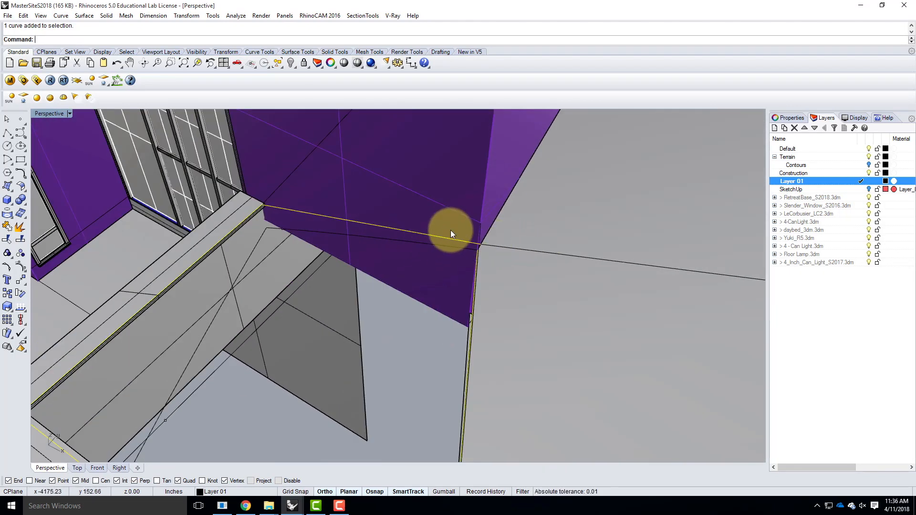
key(Escape)
click(280, 208)
key(Delete)
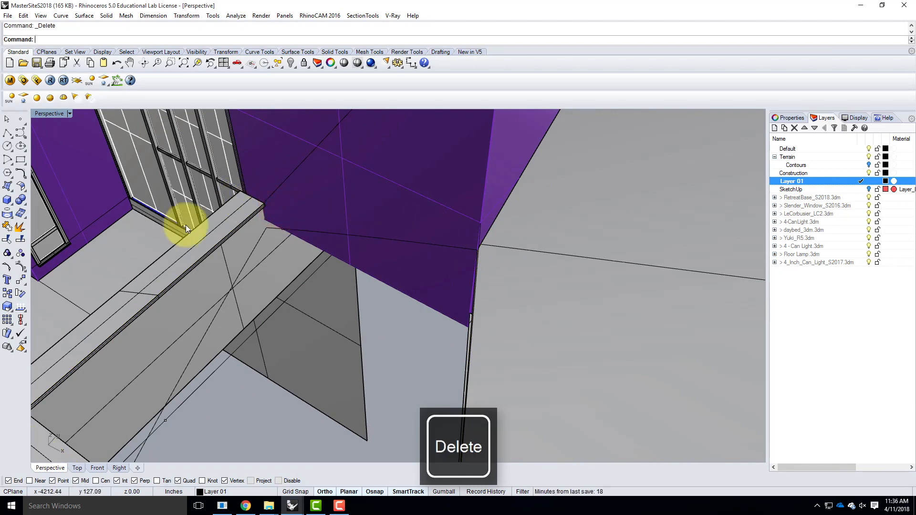
- Draw a straight line across the purple wall from the terrain edge's endpoint at the wall corner to the midpoint of the ledge's end edge
click(7, 133)
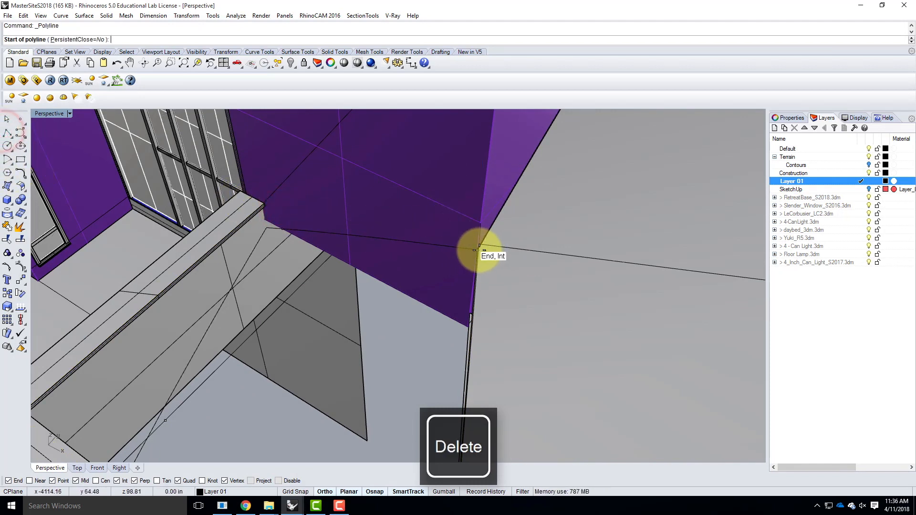
click(480, 249)
scroll(265, 221, up, 4)
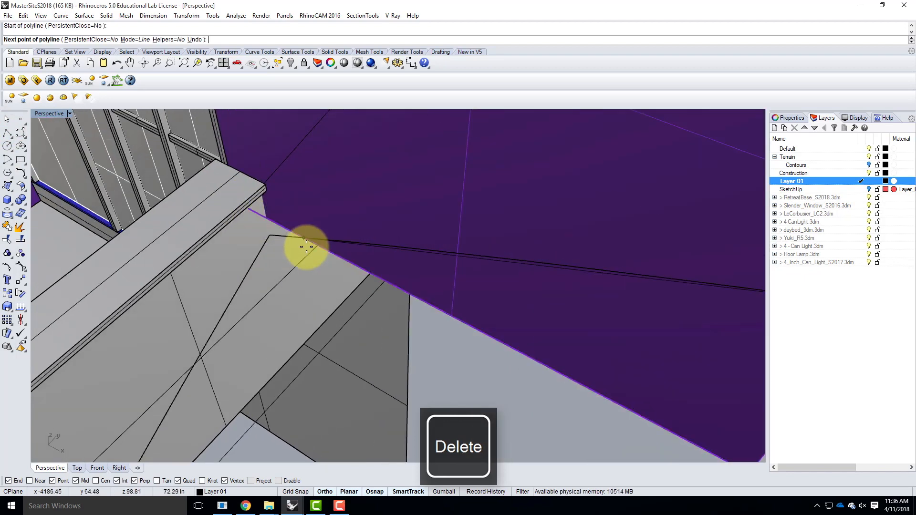
right_drag(306, 246, 317, 143)
scroll(237, 397, up, 2)
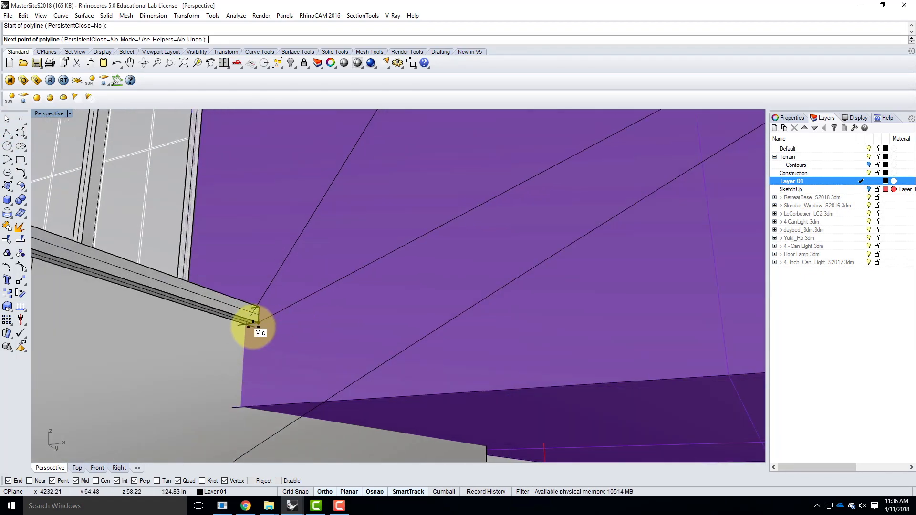
click(249, 325)
key(Return)
- Create a curve network surface from the new wall line, the two exploded ledge lines and the outer terrain edge curve
click(296, 300)
click(211, 314)
click(241, 342)
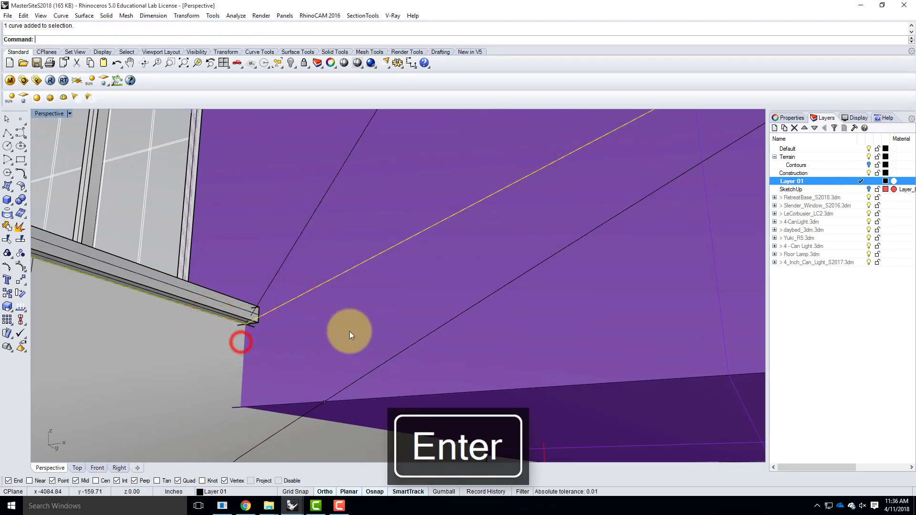
scroll(350, 335, down, 3)
right_drag(423, 343, 240, 428)
click(242, 422)
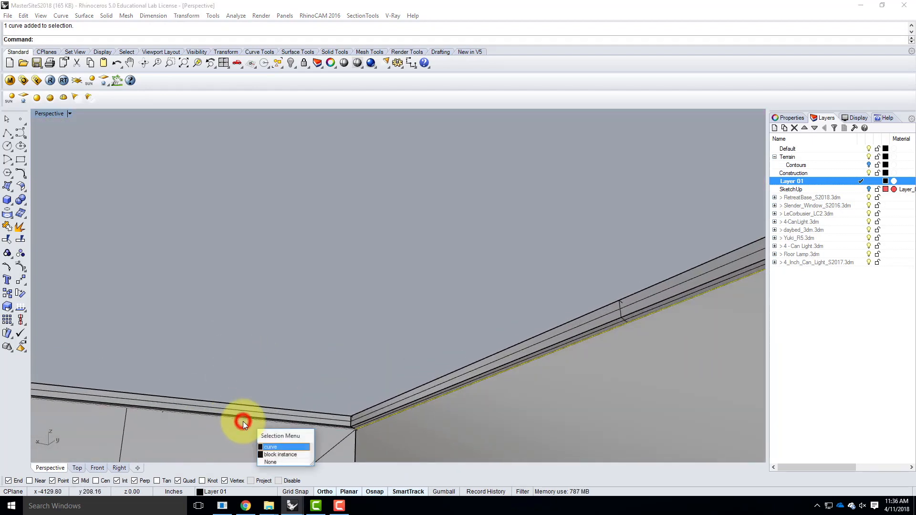
click(276, 447)
right_drag(368, 371, 513, 373)
scroll(513, 357, down, 4)
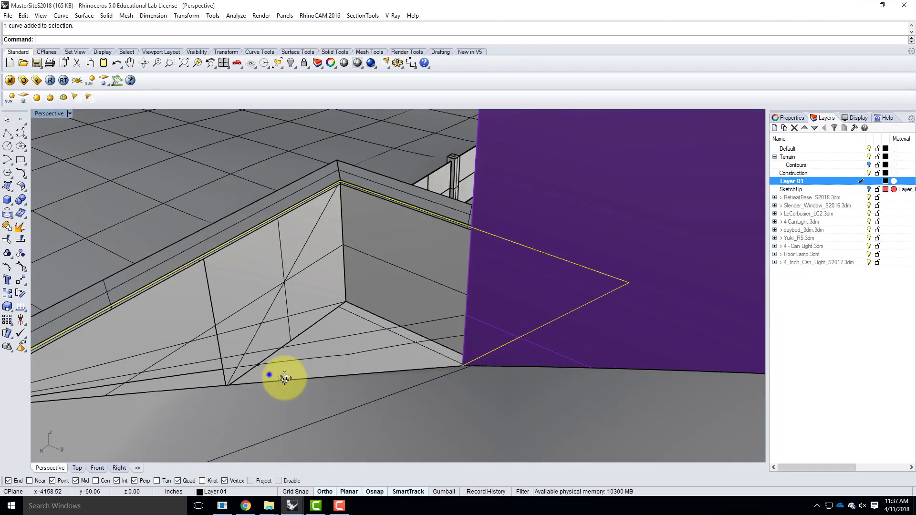
right_drag(269, 374, 365, 378)
click(598, 354)
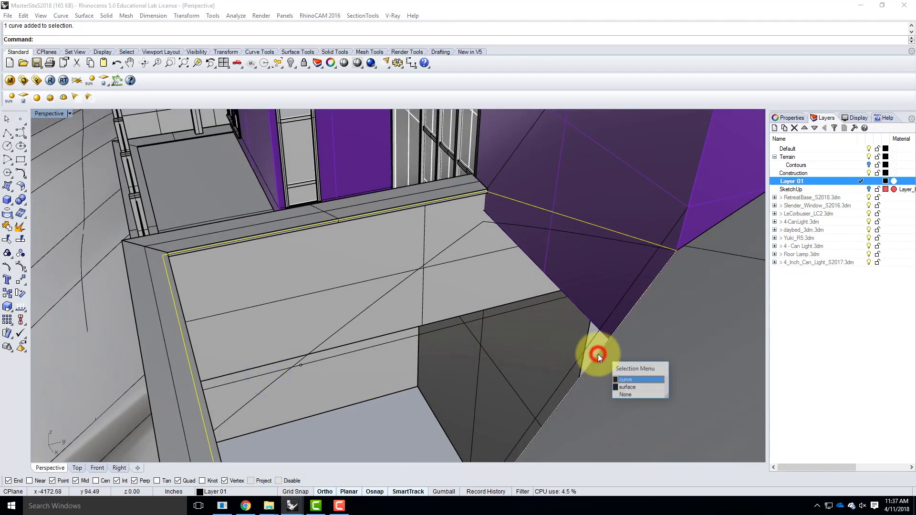
click(632, 379)
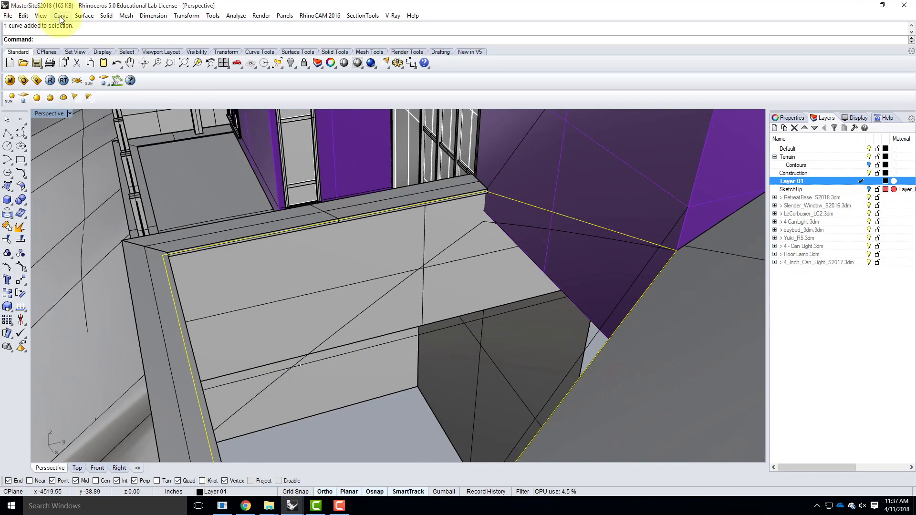
click(84, 15)
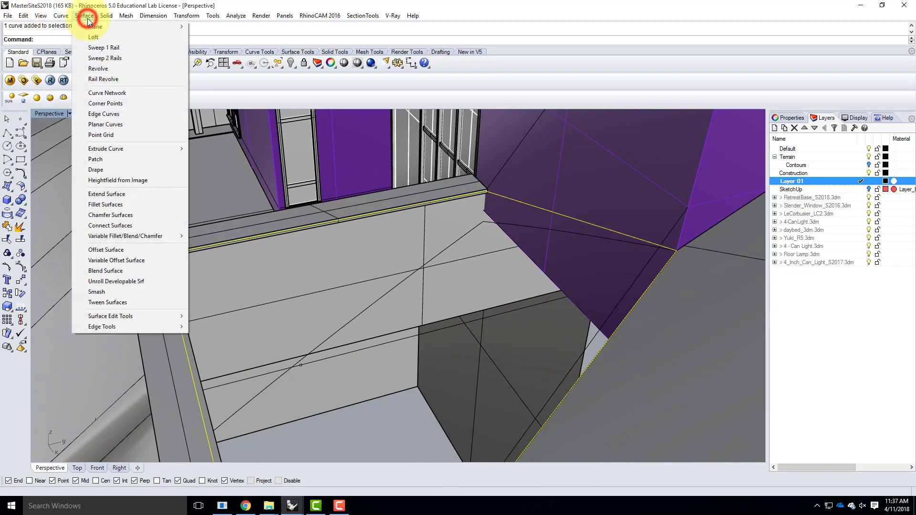
click(111, 93)
click(311, 300)
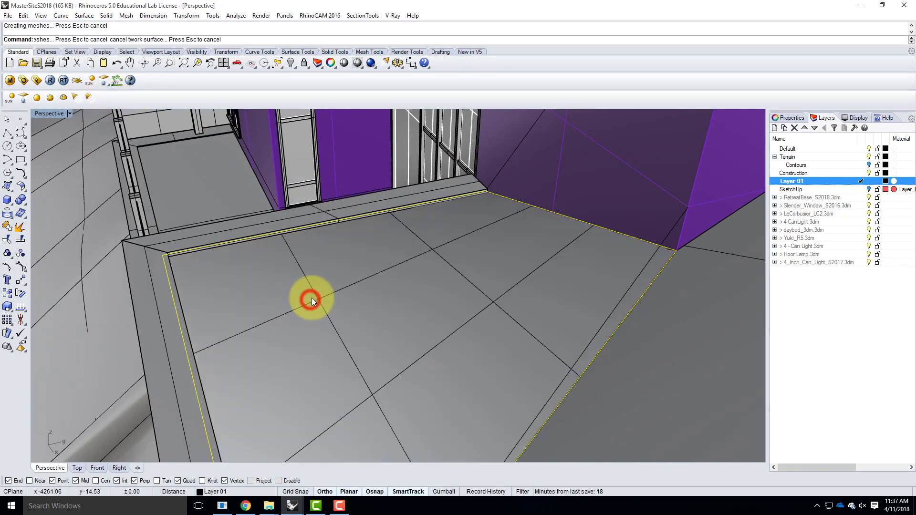
- Inspect the new curve network surface between ledge and terrain and how the building sits on the hillside from several angles
scroll(444, 215, down, 5)
right_drag(382, 261, 548, 225)
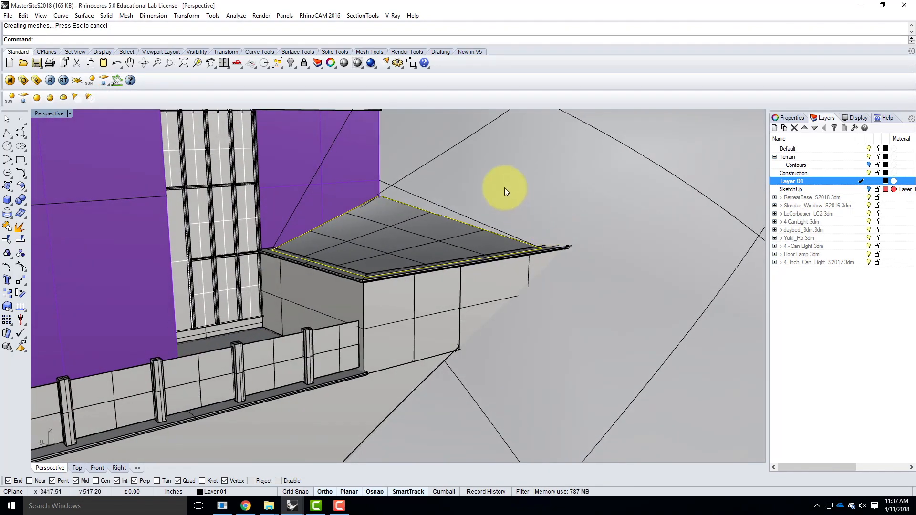
key(Escape)
right_drag(618, 290, 500, 280)
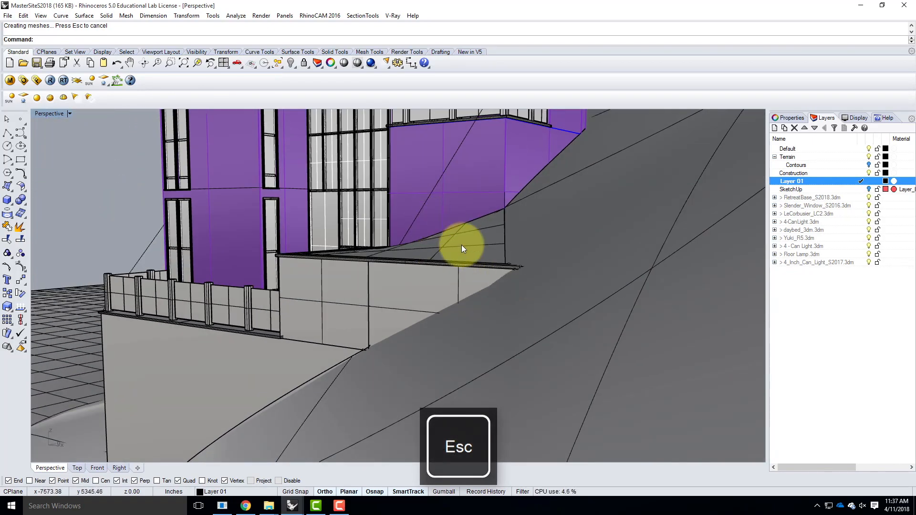
scroll(451, 233, down, 5)
right_drag(411, 260, 433, 212)
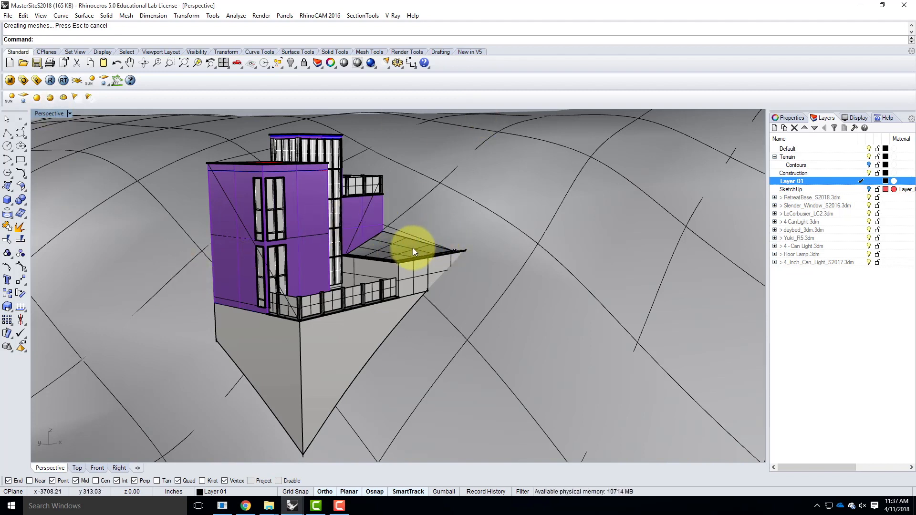
mouse_move(504, 247)
right_down()
mouse_move(420, 253)
mouse_move(416, 265)
right_up()
right_drag(327, 297, 371, 262)
right_drag(280, 307, 329, 340)
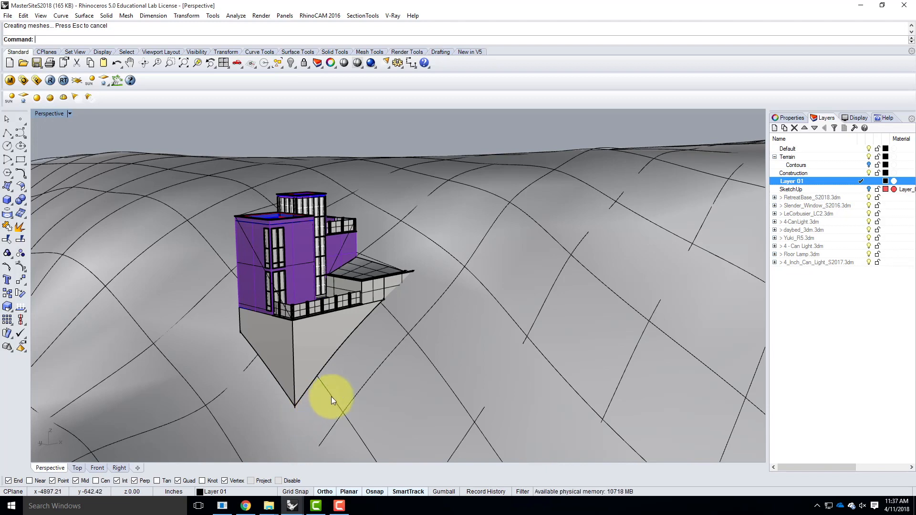
scroll(331, 306, down, 6)
right_drag(451, 305, 391, 314)
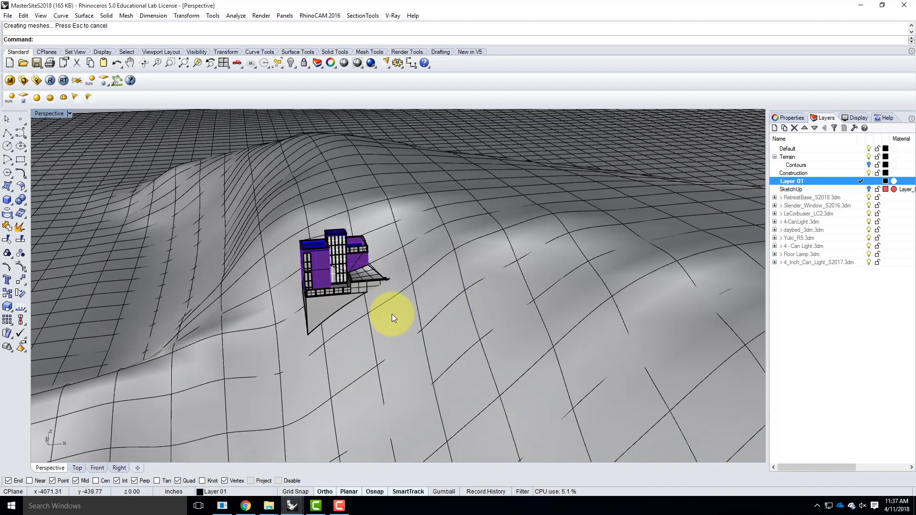
scroll(368, 279, up, 2)
right_drag(409, 304, 368, 290)
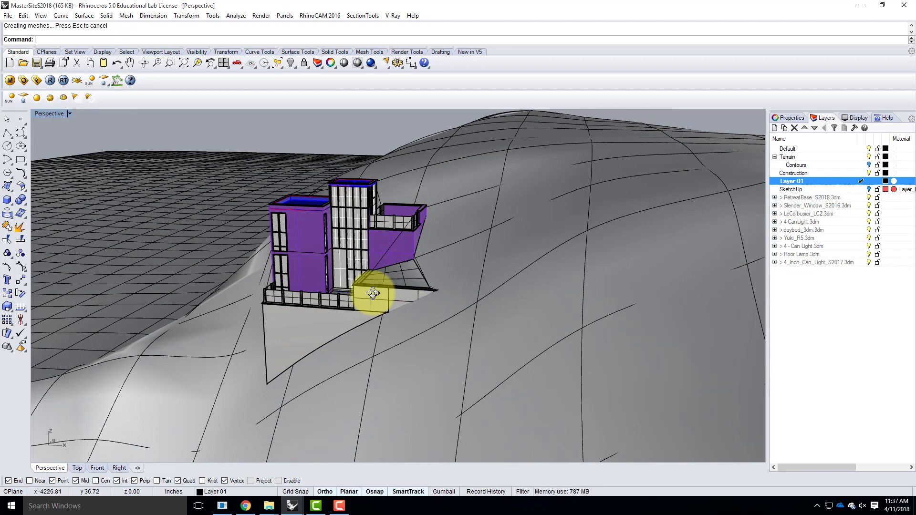
scroll(368, 304, down, 6)
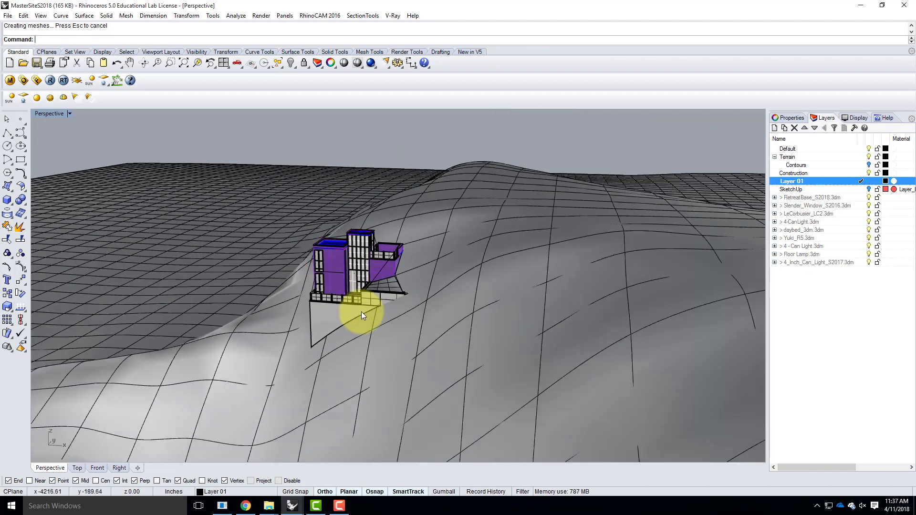
- Highlight the terrain surface to examine its full extent around the building, and clear the selection
click(251, 341)
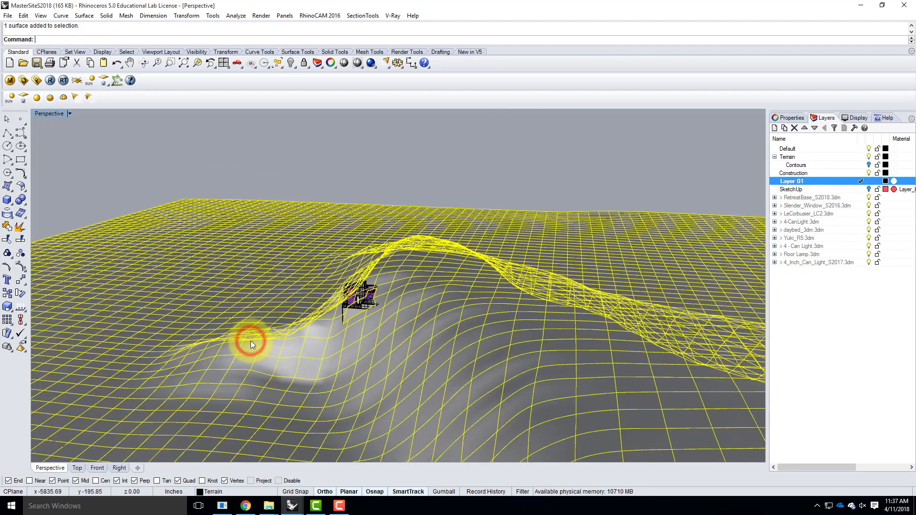
click(351, 183)
right_drag(222, 245, 421, 233)
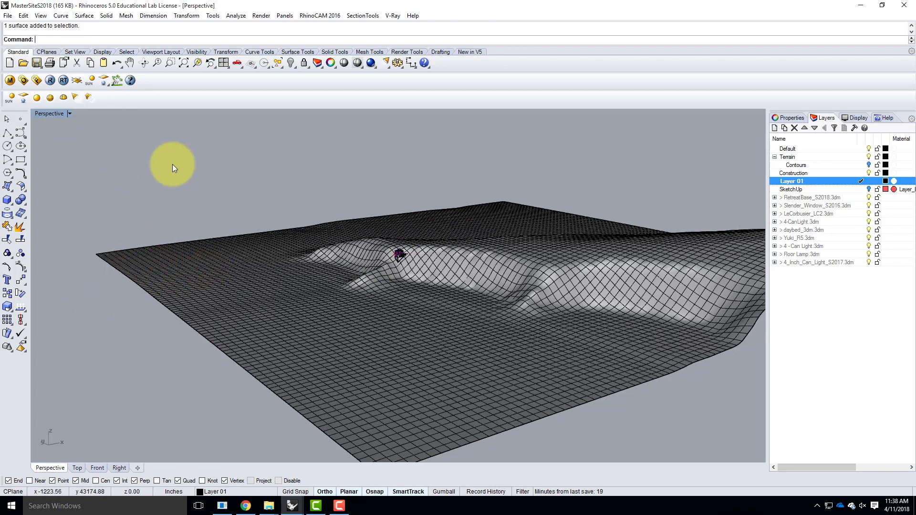
click(263, 275)
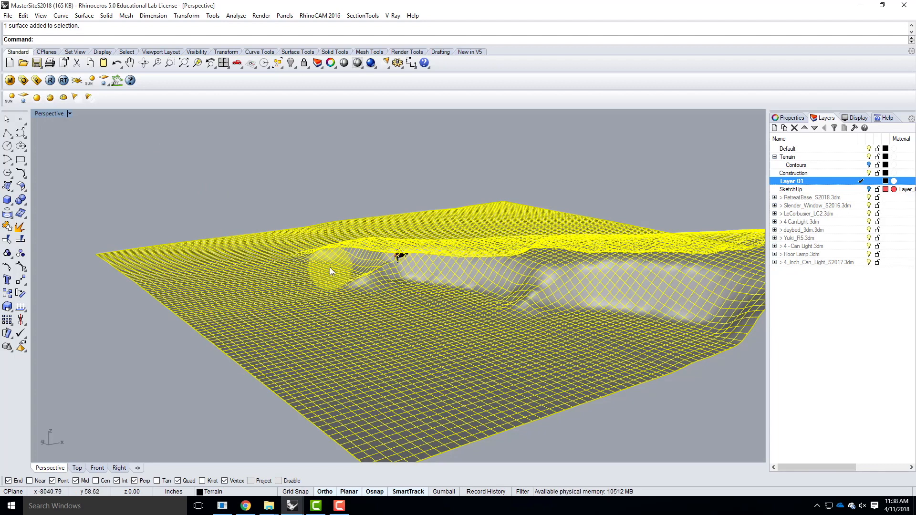
click(396, 158)
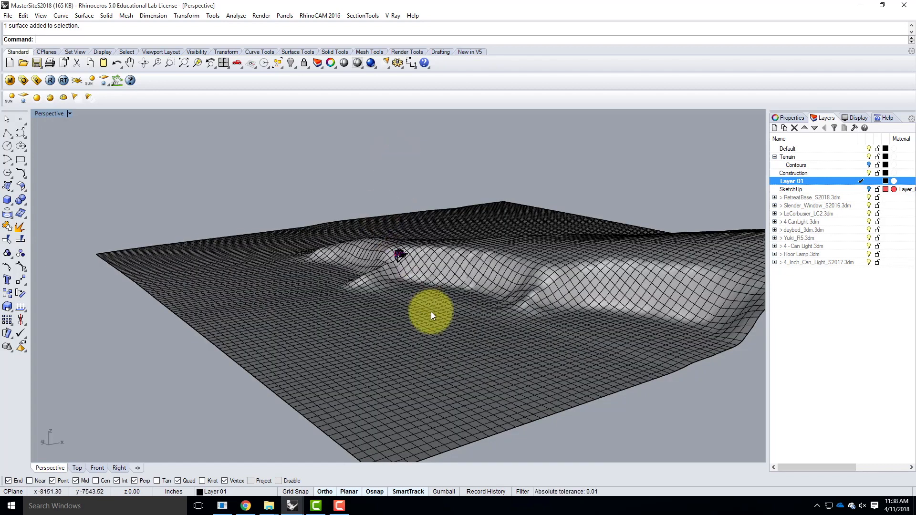
- Switch to Chrome and open the Ocean entry in the Landscape category of the website's Rhino Blocks Library
mouse_move(246, 509)
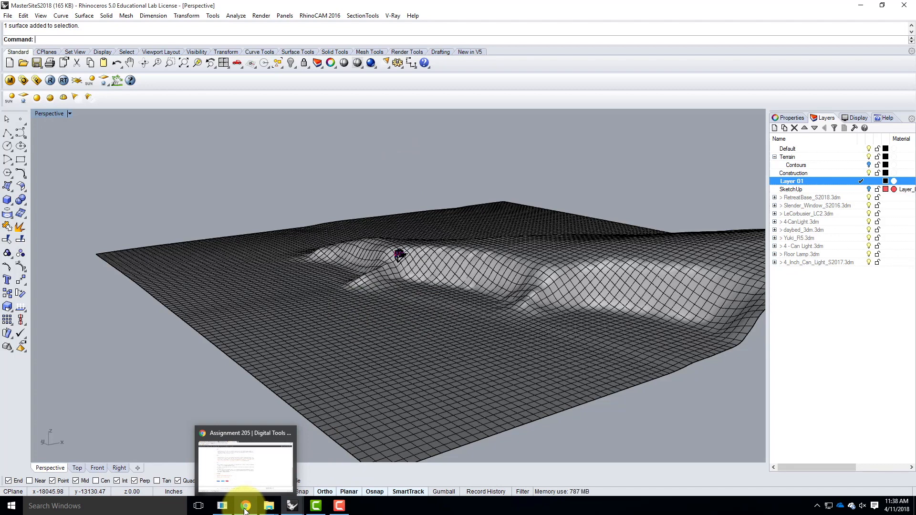
click(246, 508)
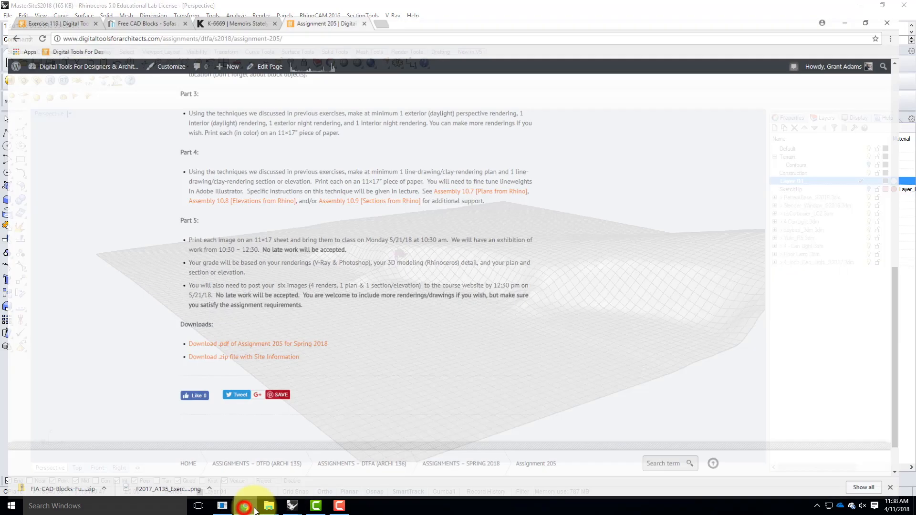
scroll(453, 395, up, 4)
scroll(453, 396, up, 4)
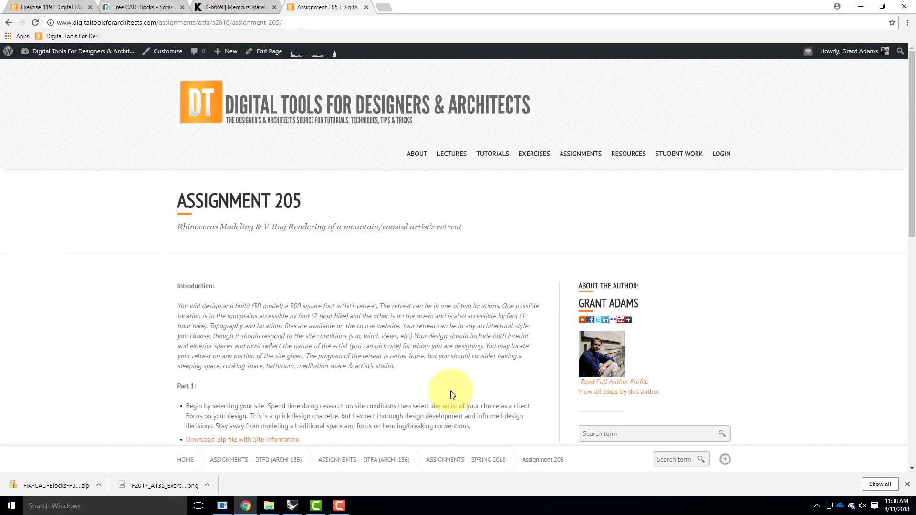
mouse_move(635, 167)
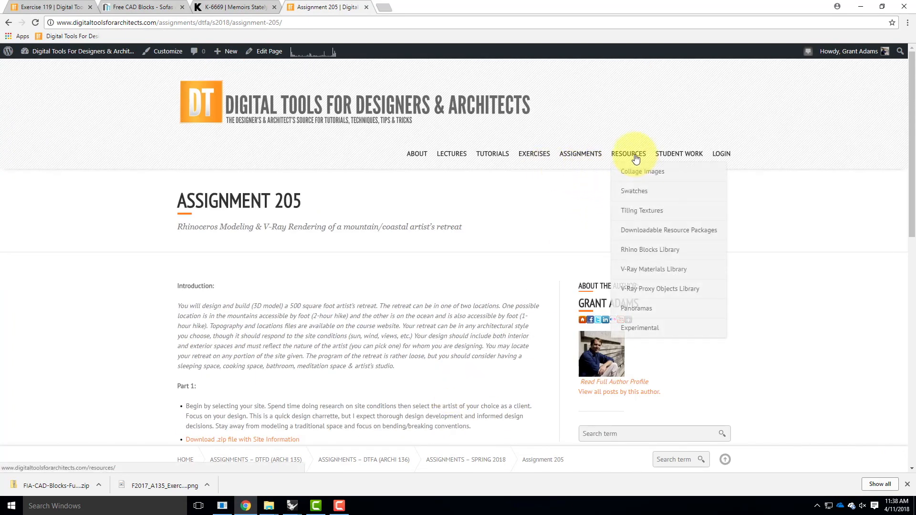
mouse_move(641, 253)
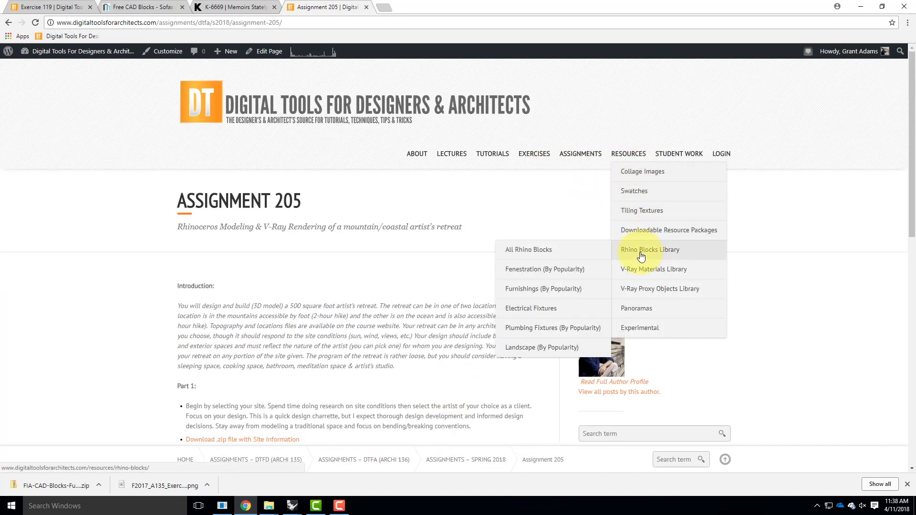
click(555, 349)
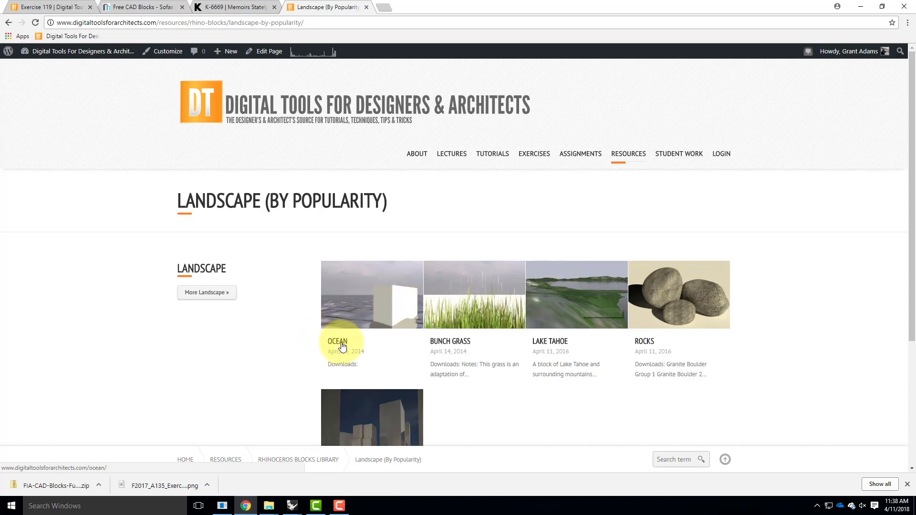
click(358, 302)
- Download the Ocean.3dm Rhino block from the Ocean page
scroll(400, 255, down, 8)
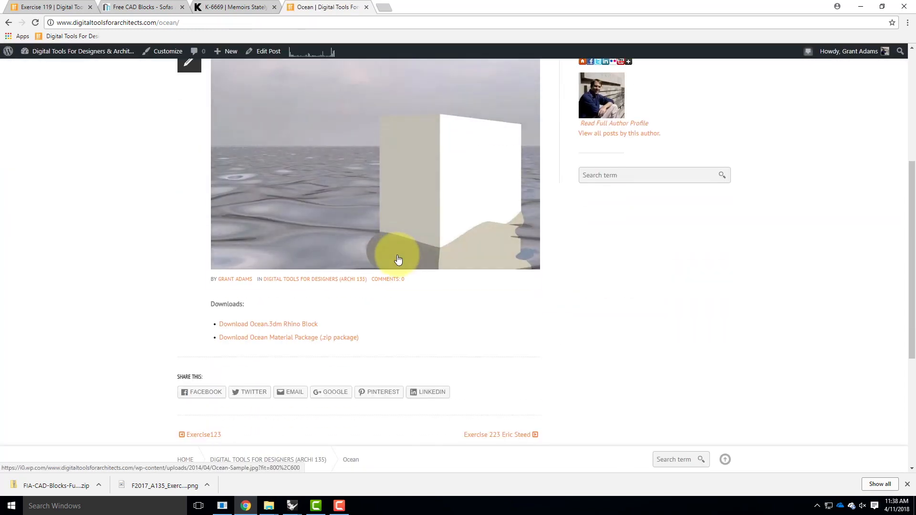
scroll(324, 264, up, 1)
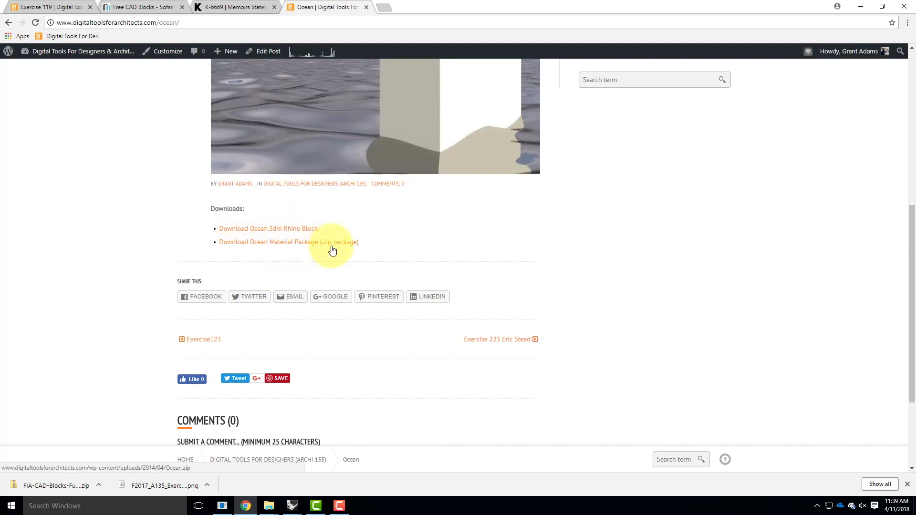
click(289, 230)
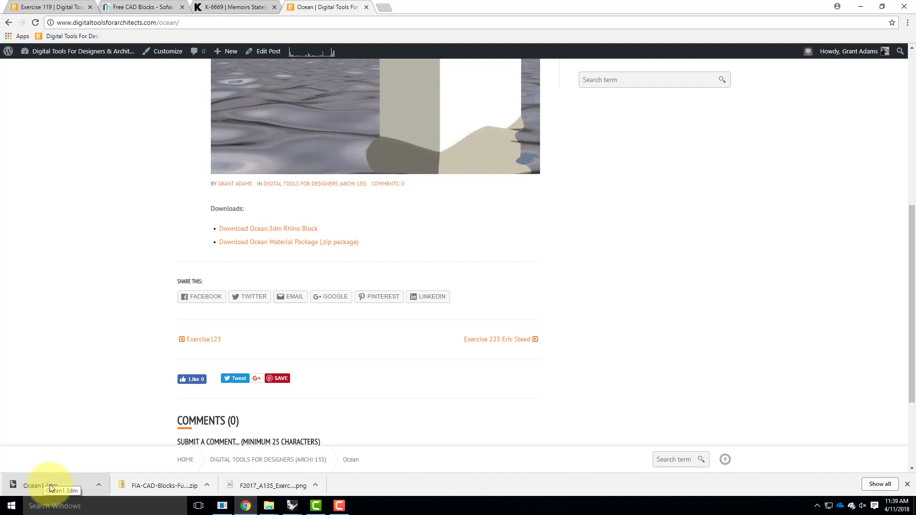
- Show the downloaded Ocean1.3dm file in its folder and copy it
click(101, 484)
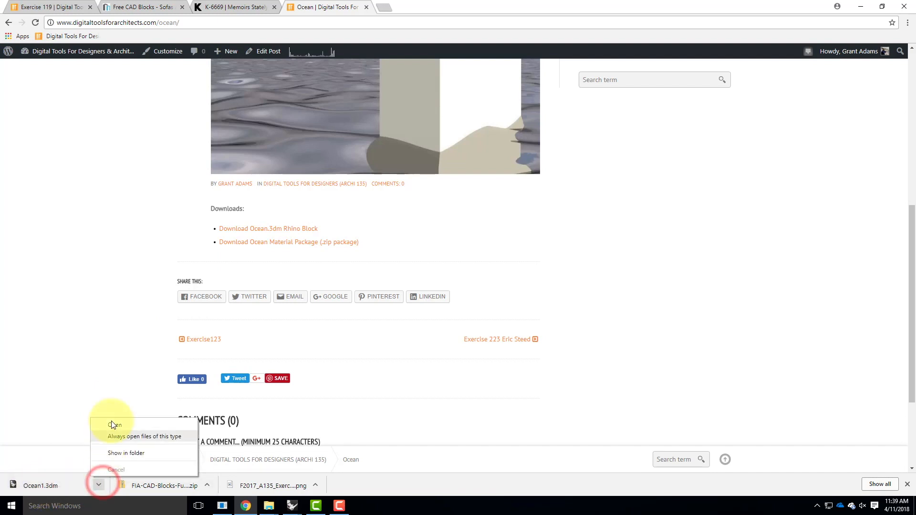
click(119, 452)
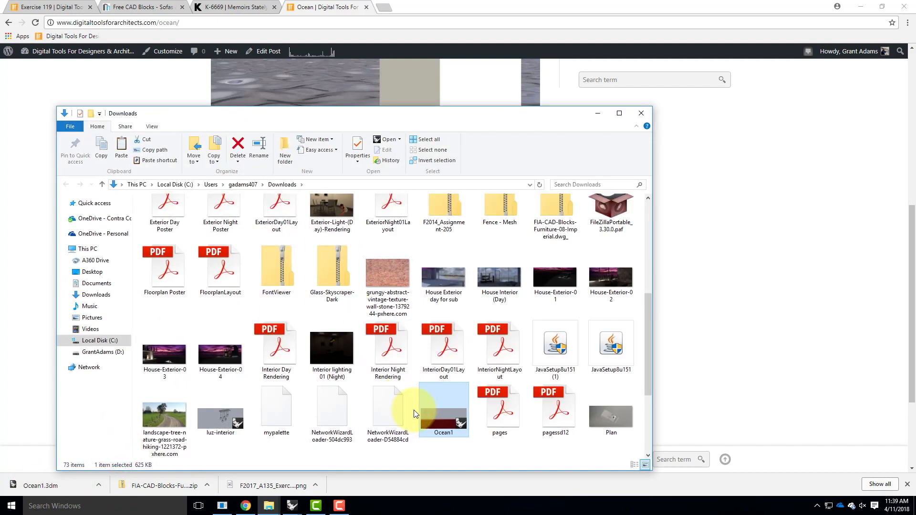
right_click(440, 410)
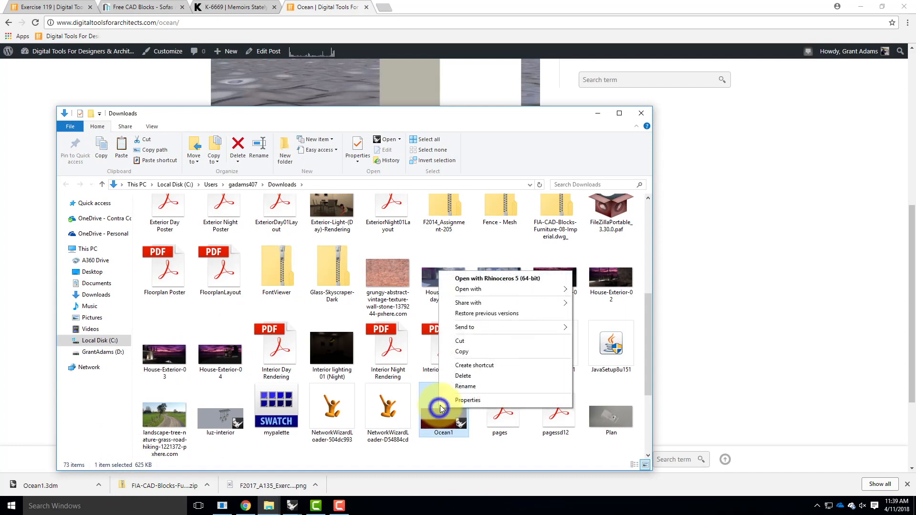
click(461, 352)
- Paste the copied Ocean1 file into the Contra Costa OneDrive folder Live Demonstrations > Live - A136 Exercises > A205 > S2018
click(91, 219)
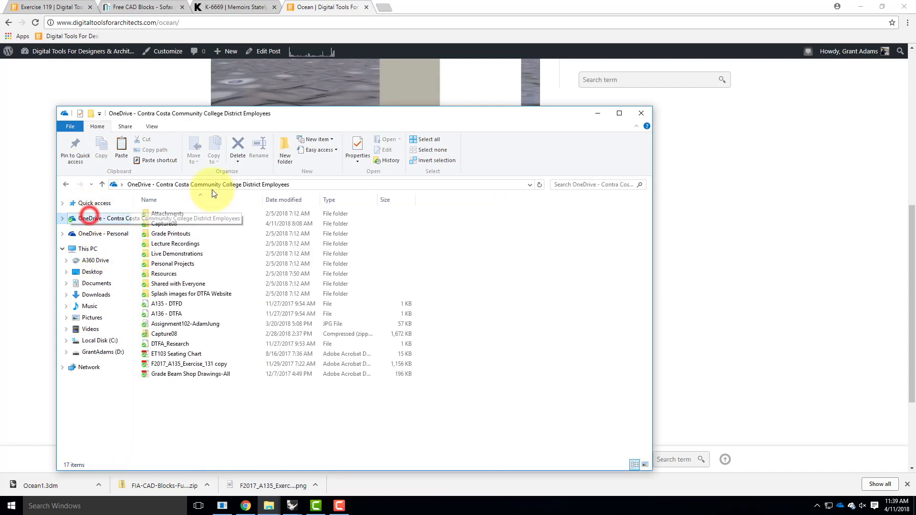
double_click(185, 255)
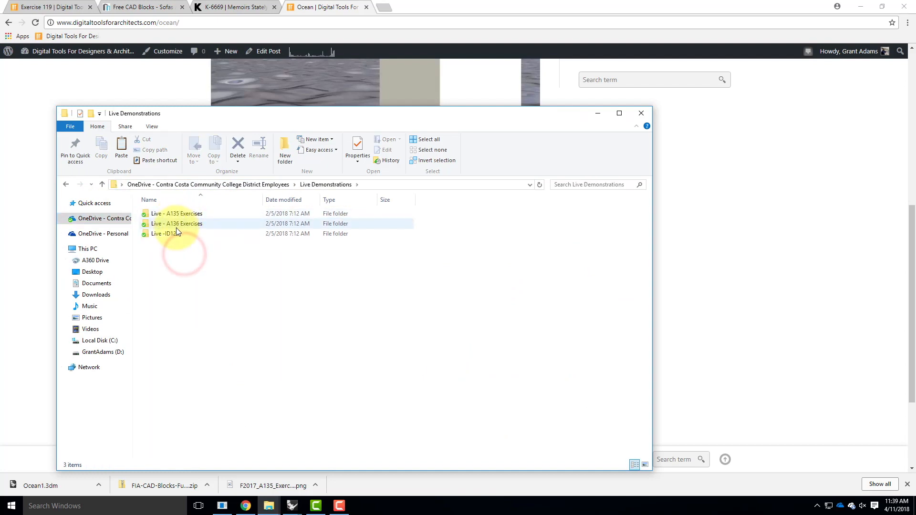
double_click(176, 225)
double_click(172, 215)
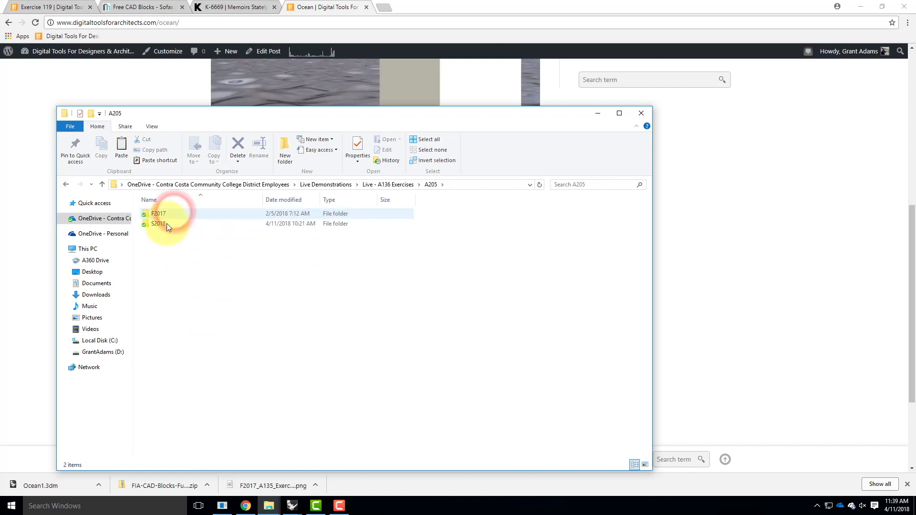
click(163, 222)
double_click(162, 225)
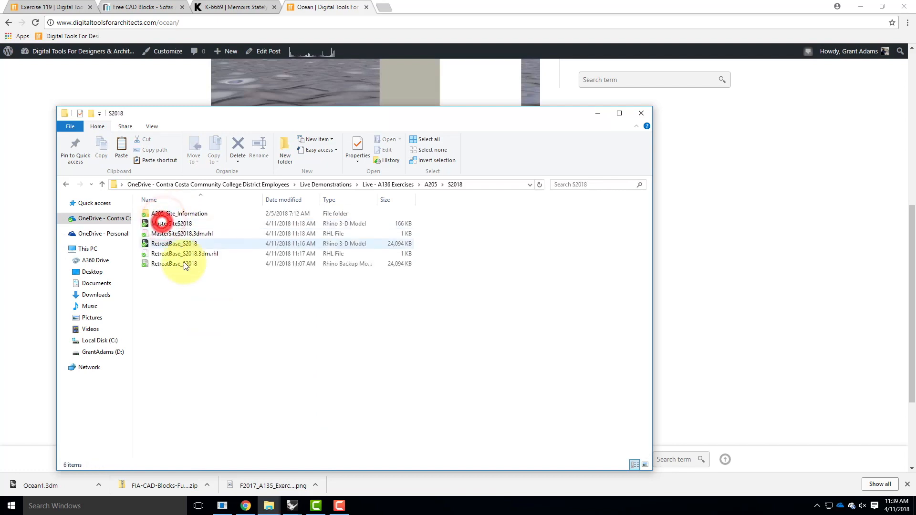
right_click(185, 320)
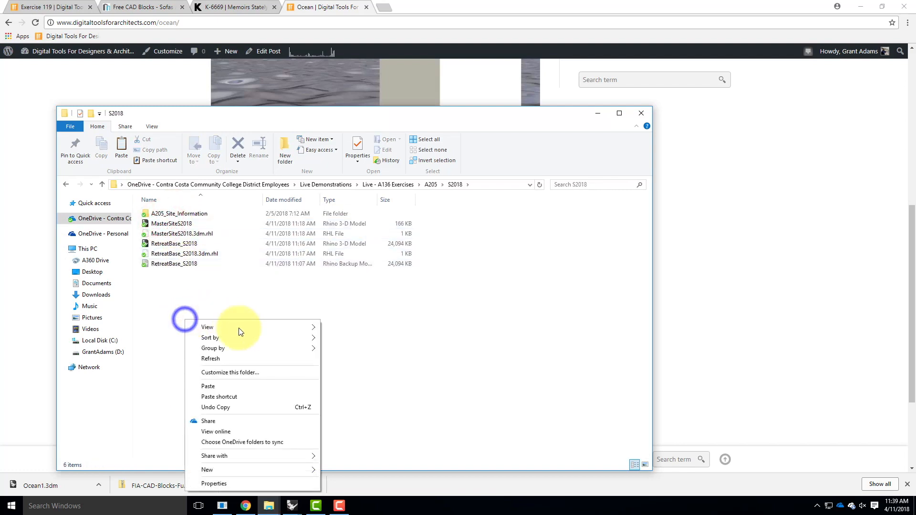
click(218, 386)
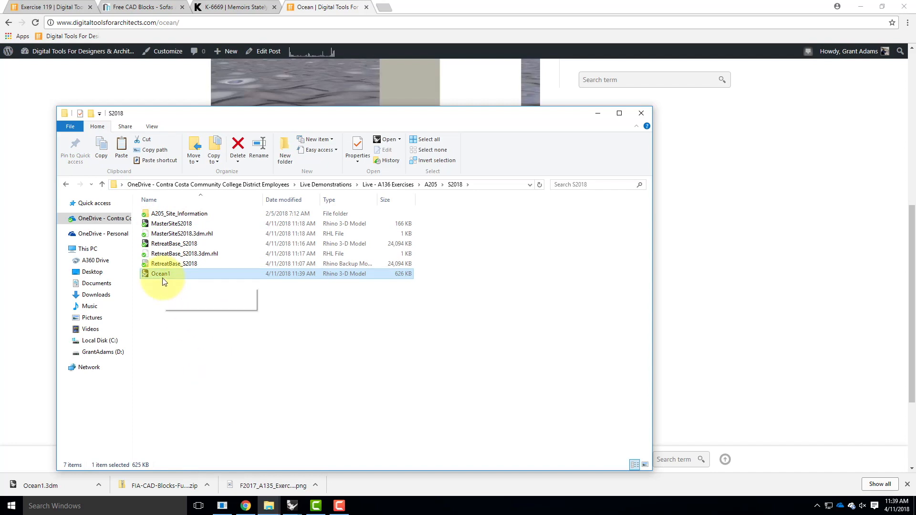
- Switch to the MasterSiteS2018 model in Rhino and insert Ocean1 as a linked block instance with Reference layer style, placed over the terrain
click(293, 507)
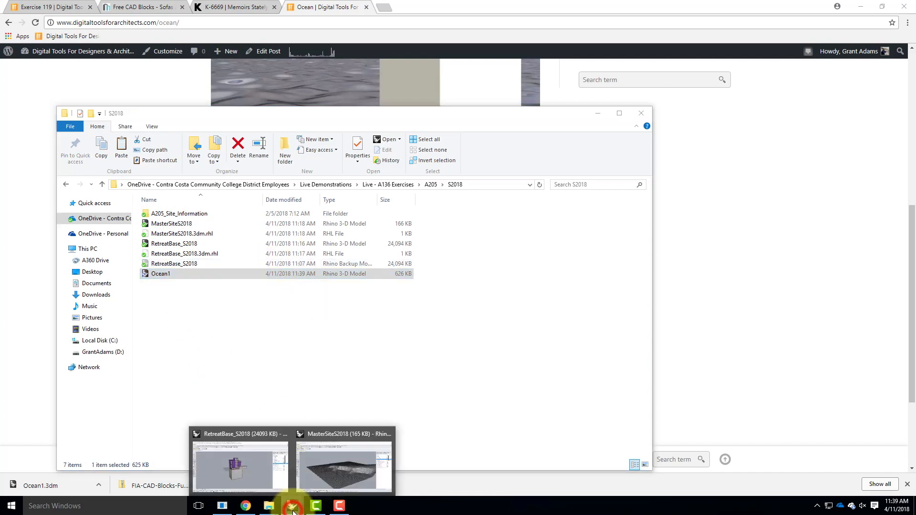
click(344, 468)
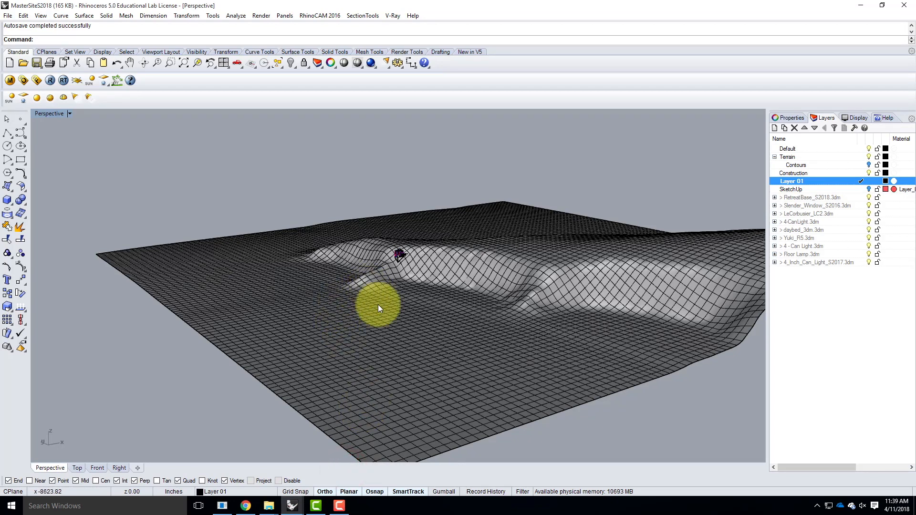
click(23, 15)
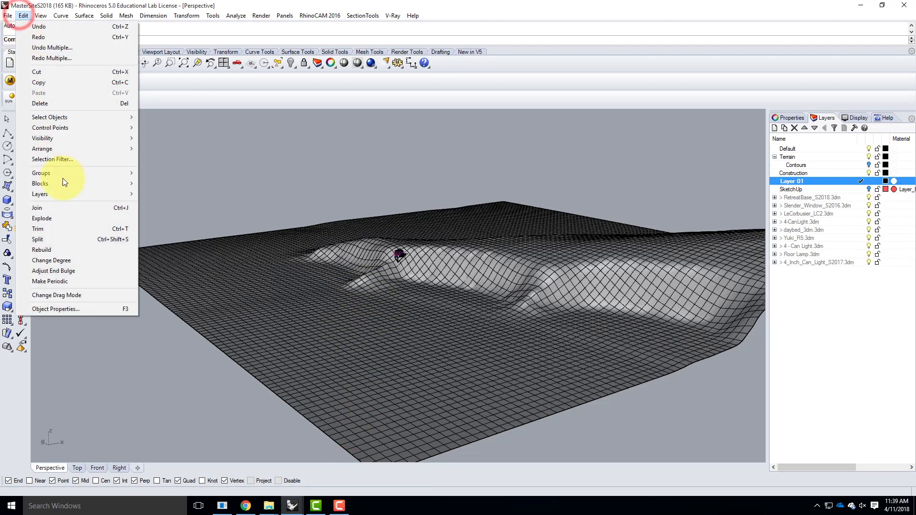
mouse_move(61, 186)
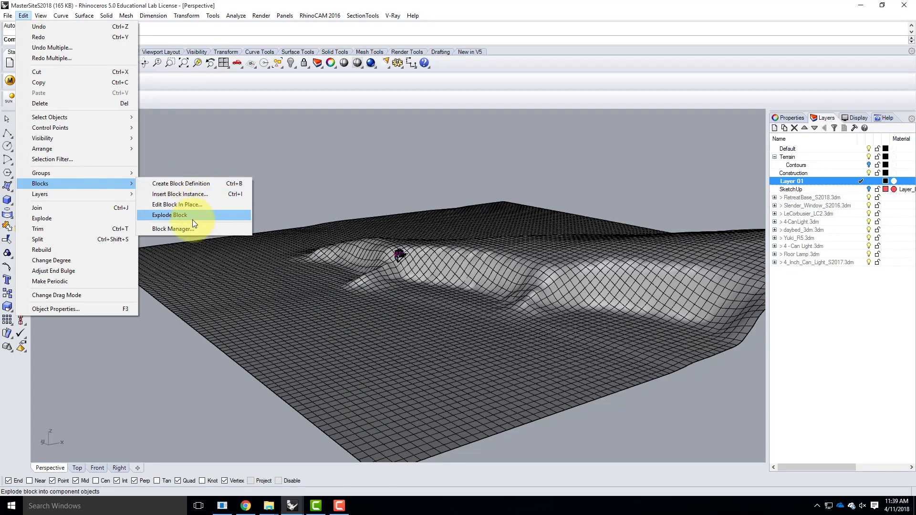
click(194, 194)
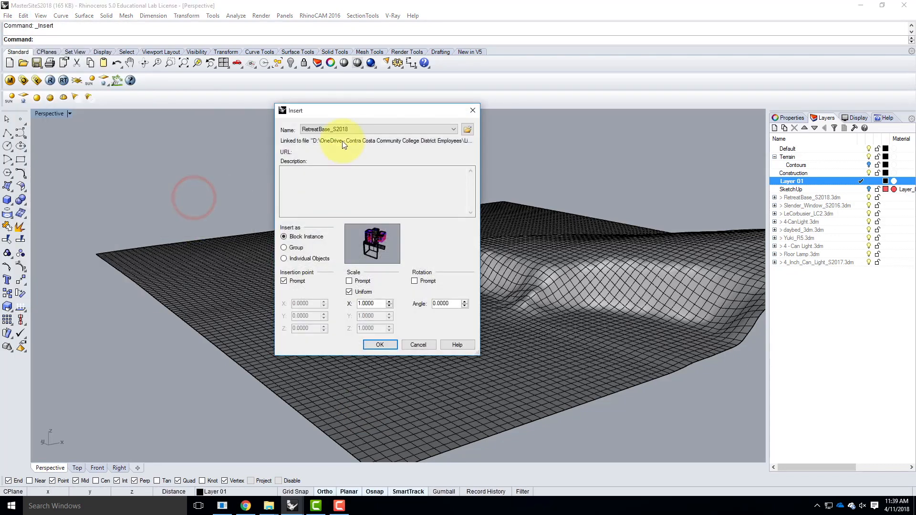
click(468, 130)
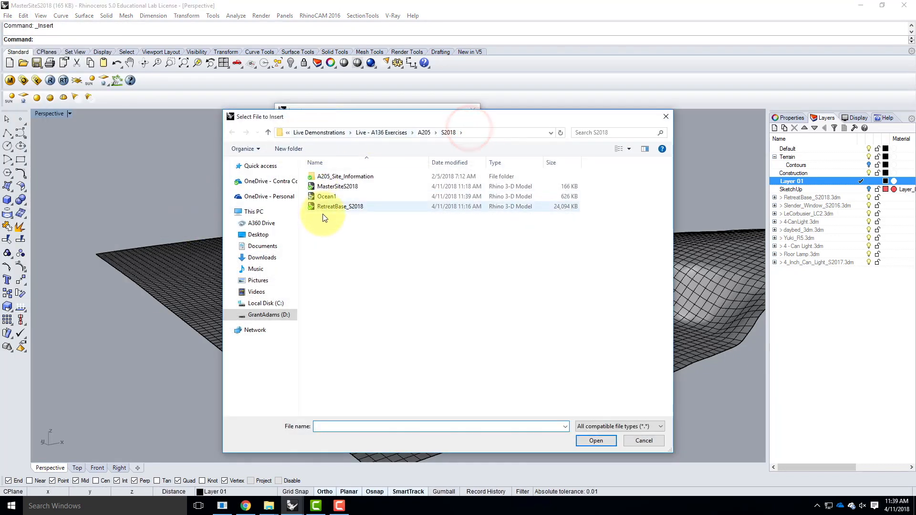
click(327, 196)
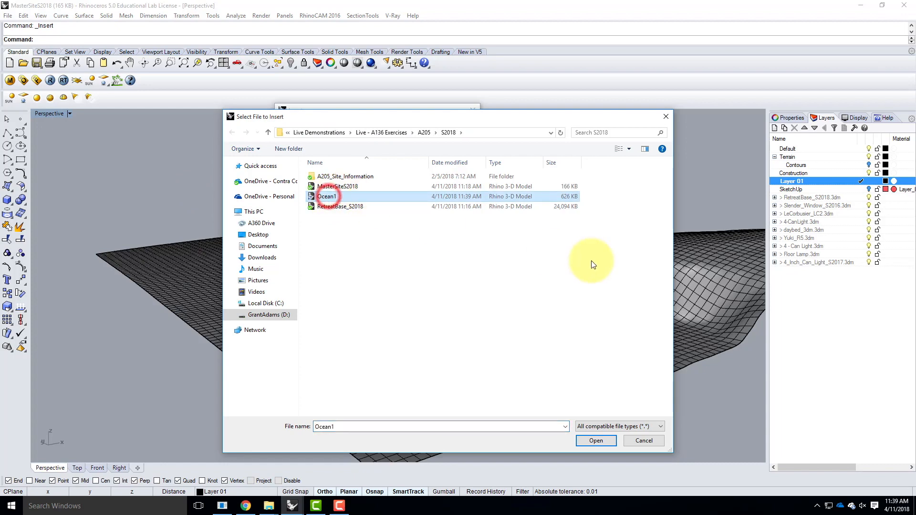
click(596, 440)
click(381, 345)
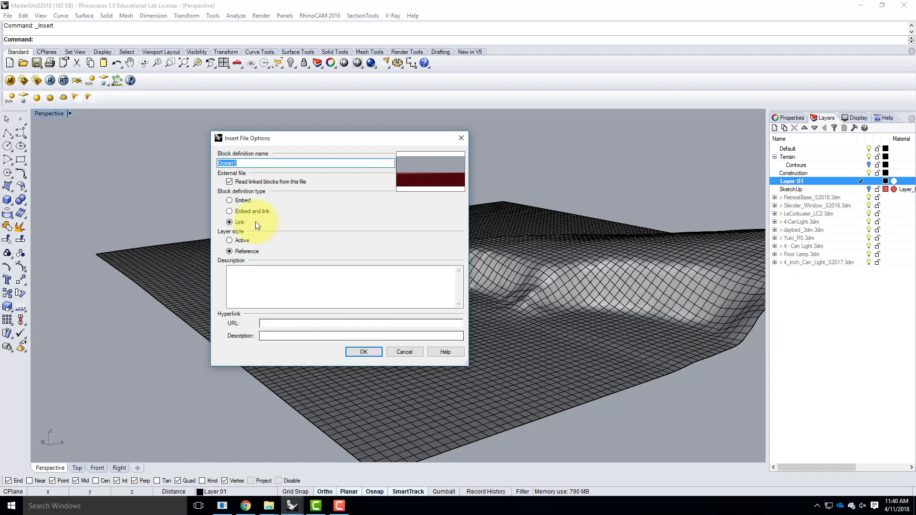
click(364, 352)
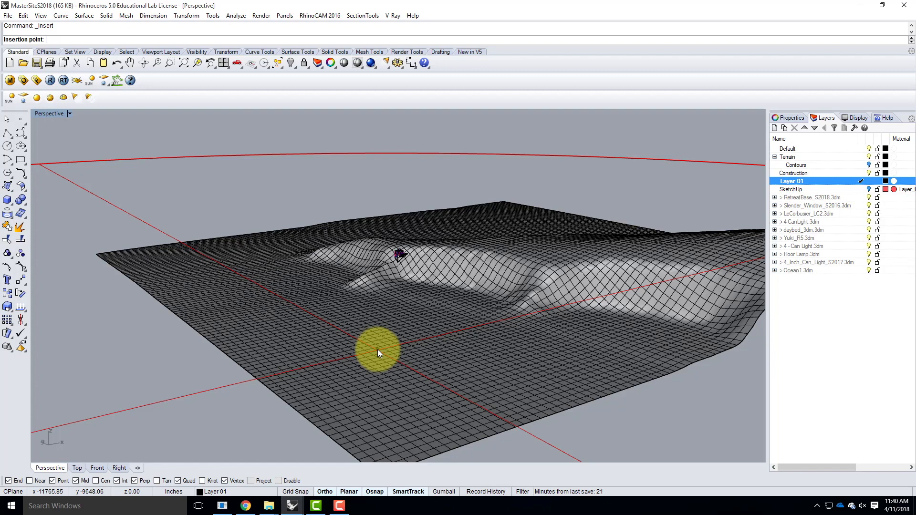
click(382, 323)
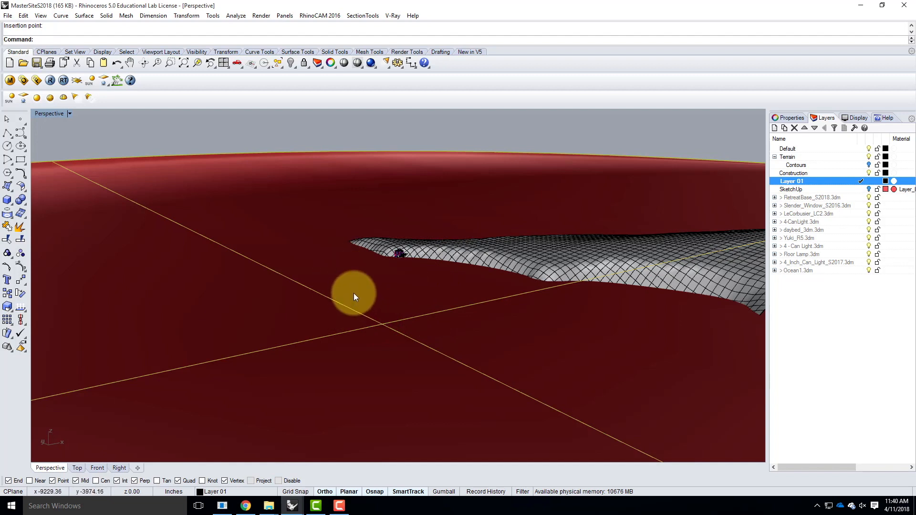
- Move the ocean block vertically down about 958 inches so more of the terrain's shoreline rises above it
text(Move)
key(Return)
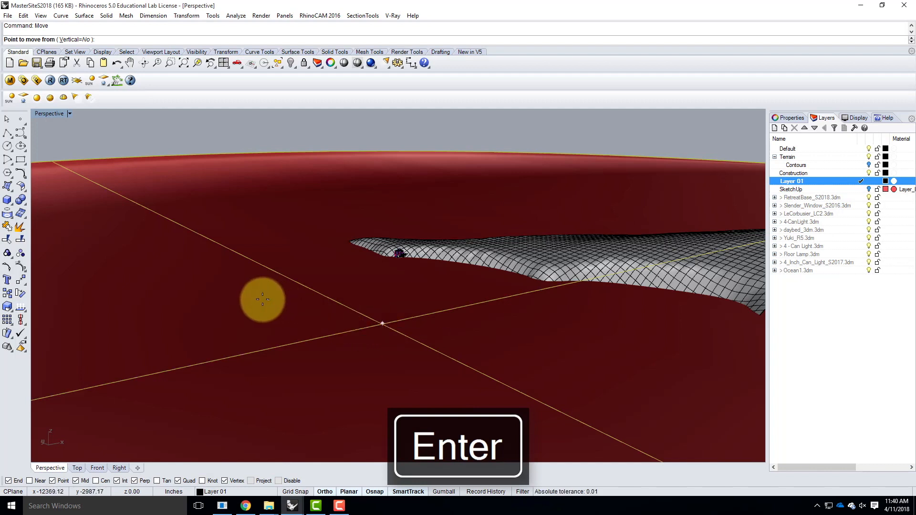
click(68, 40)
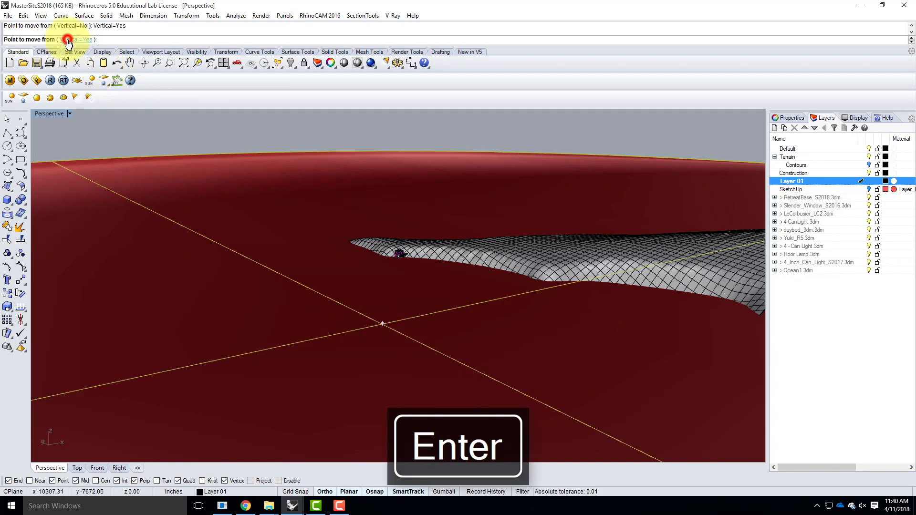
click(266, 323)
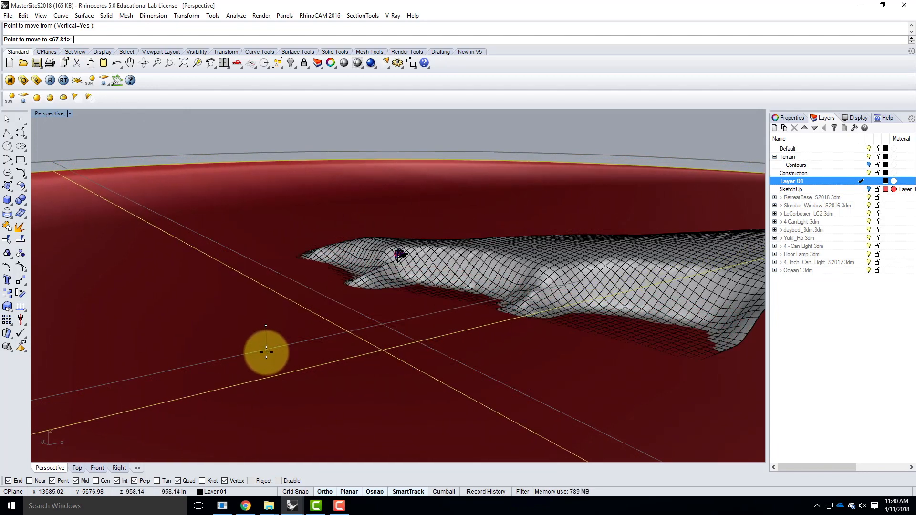
click(267, 351)
click(492, 140)
right_drag(467, 172, 499, 285)
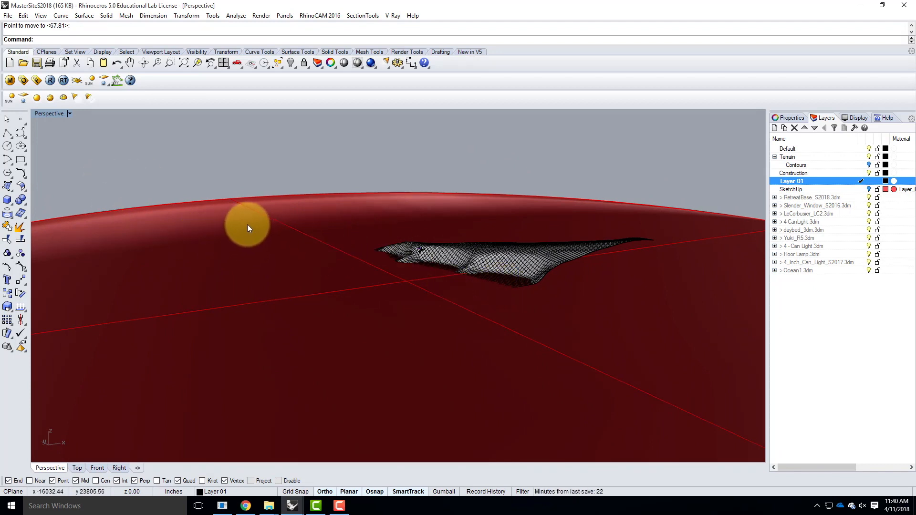
- Preview the Ocean material in the V-Ray material editor
click(10, 81)
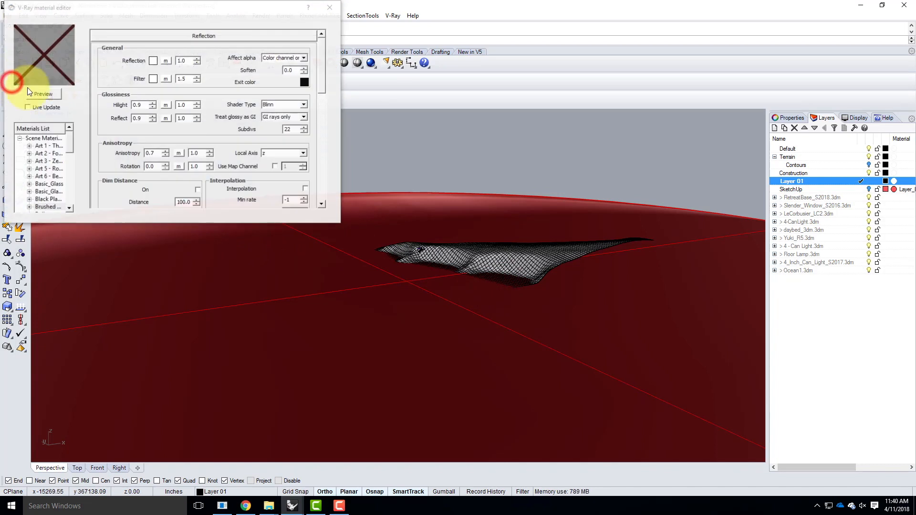
drag(71, 139, 73, 180)
click(44, 185)
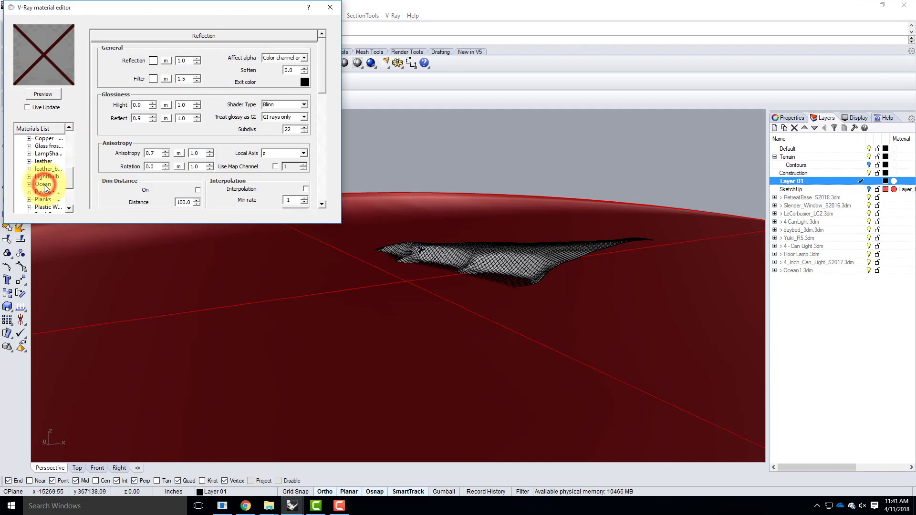
click(48, 94)
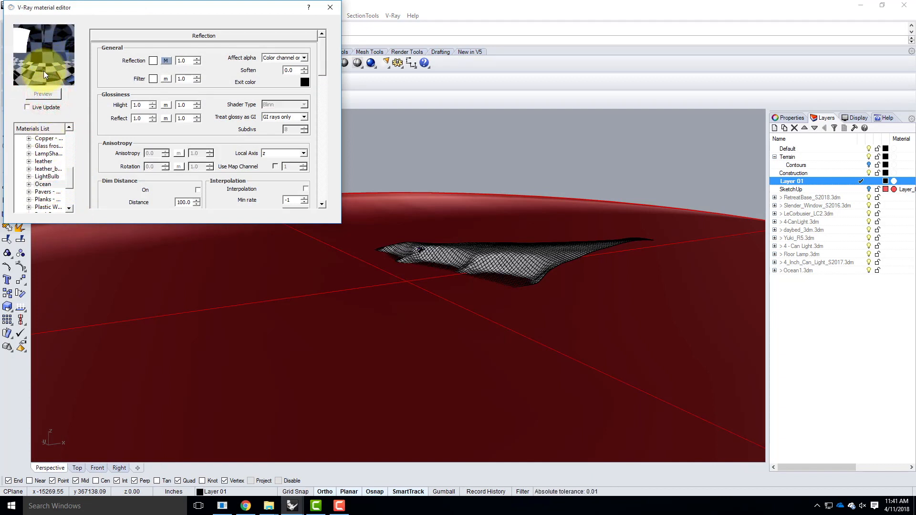
click(330, 7)
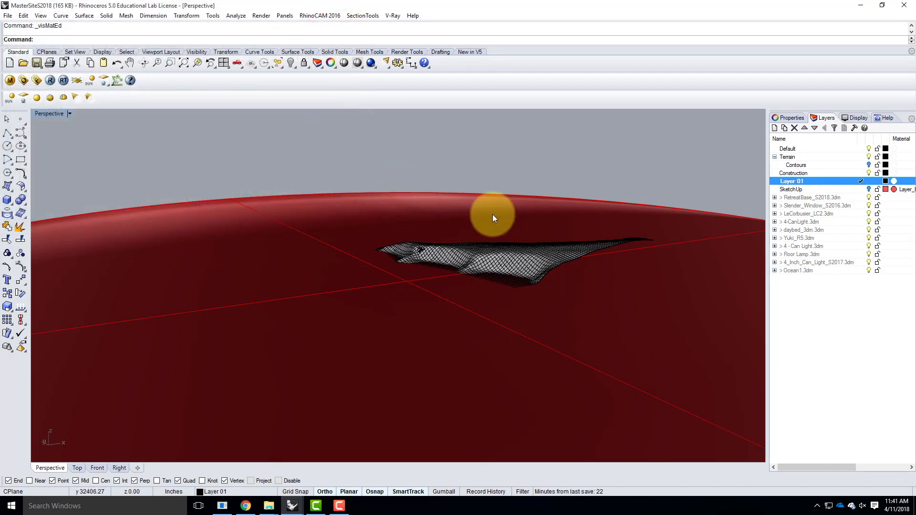
- Create a layer named Blocks and move the ocean block to it
scroll(434, 257, up, 5)
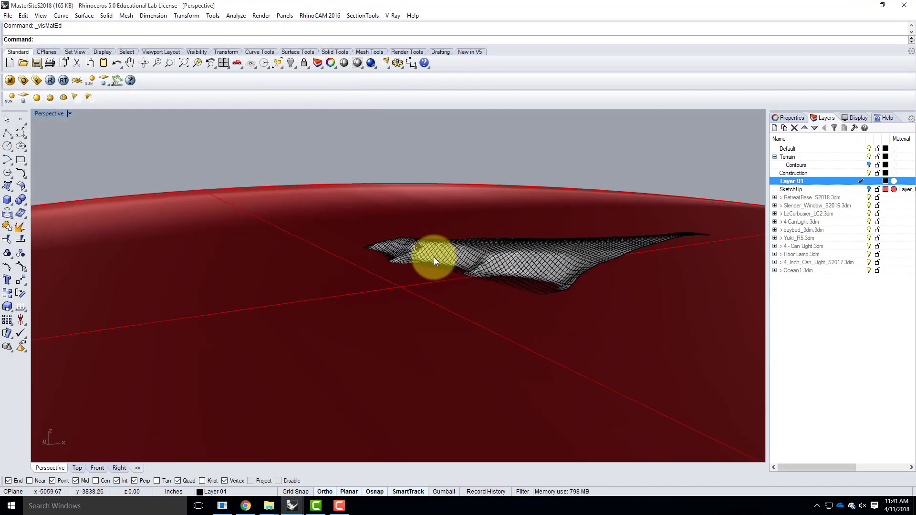
scroll(468, 260, up, 2)
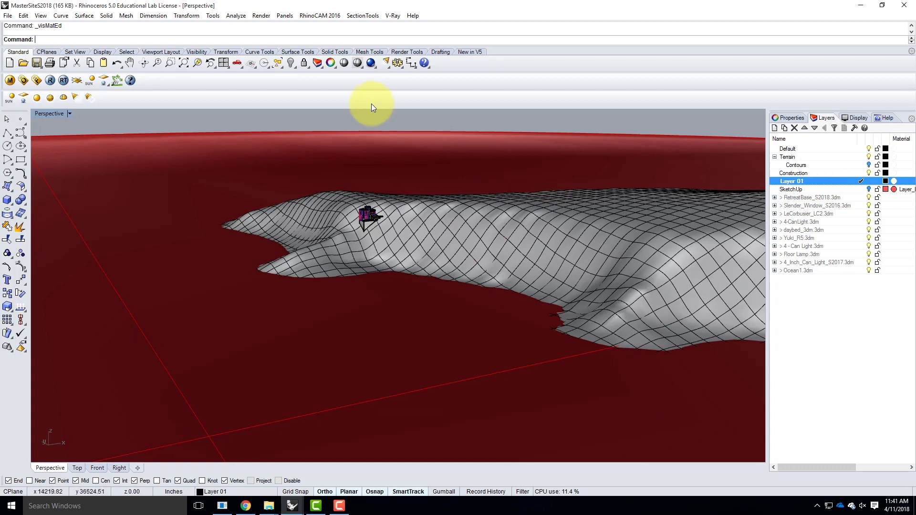
click(402, 142)
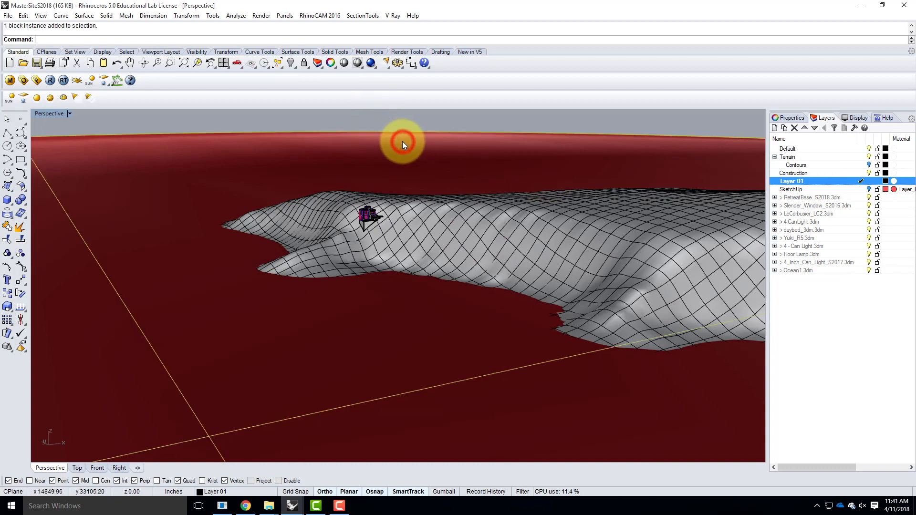
click(775, 127)
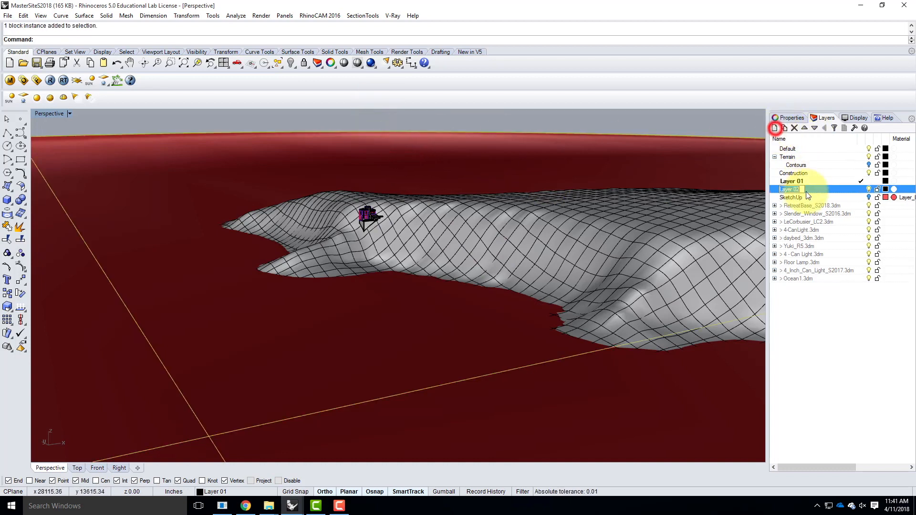
text(Blocks)
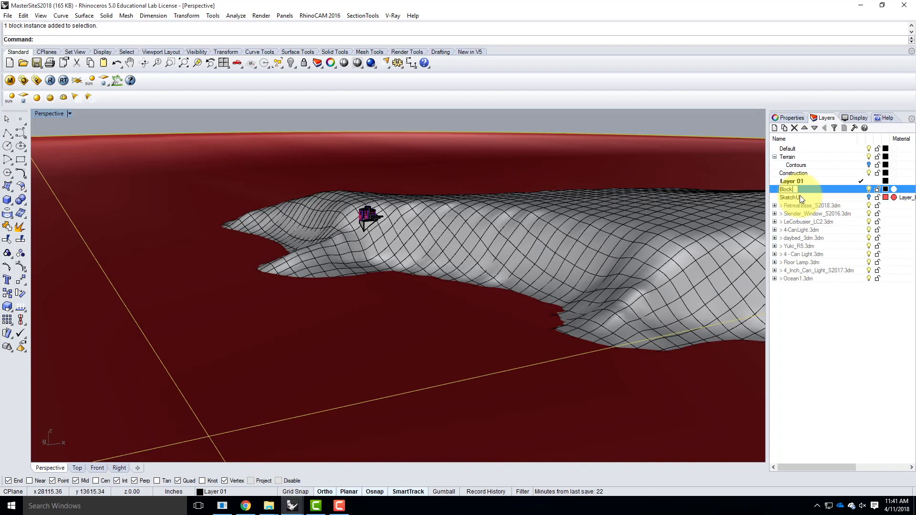
key(Return)
right_click(828, 189)
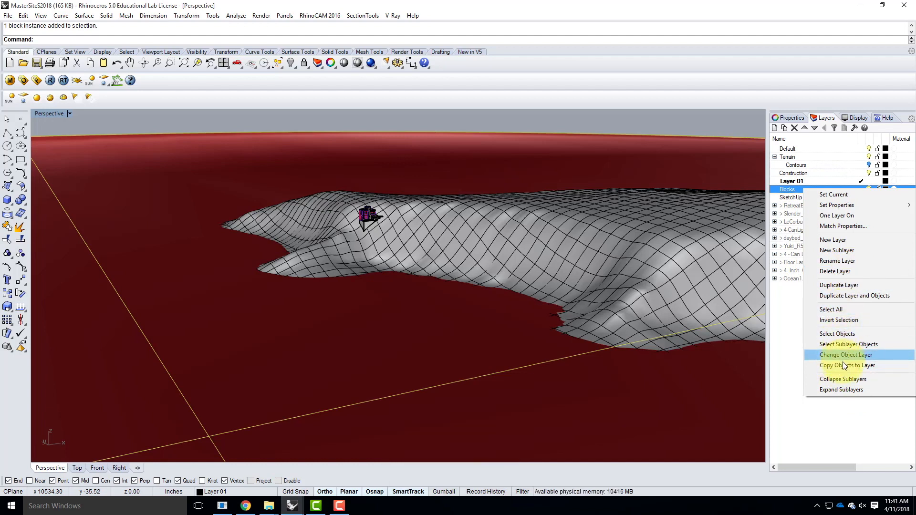
click(851, 355)
- Move the retreat building's block instance on the terrain to the Blocks layer
click(365, 219)
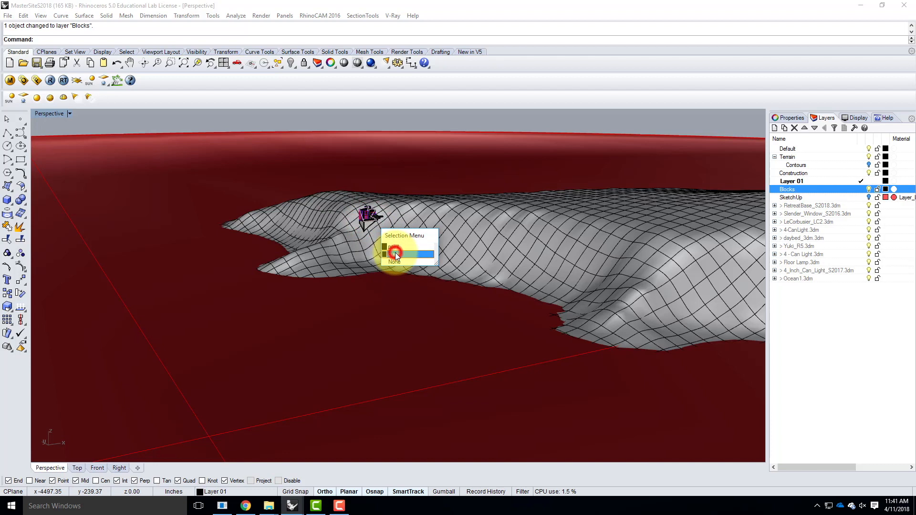
click(395, 255)
click(368, 222)
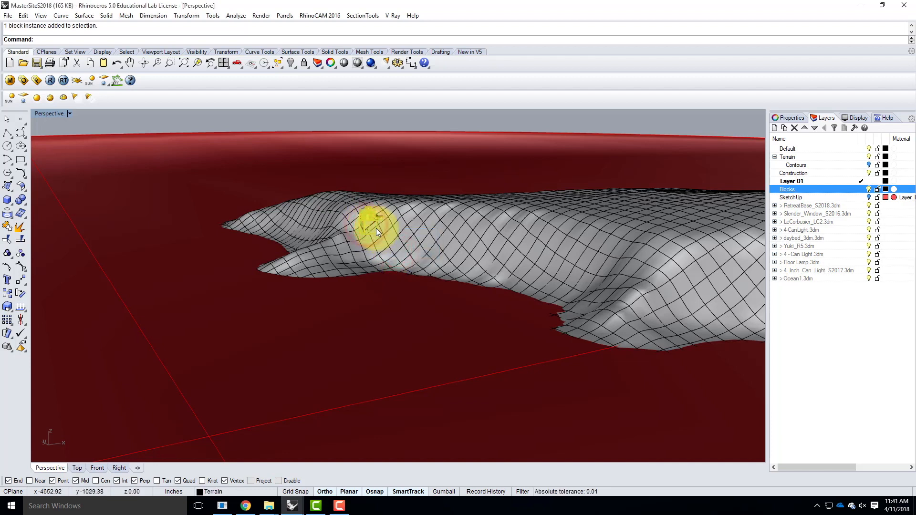
right_click(788, 189)
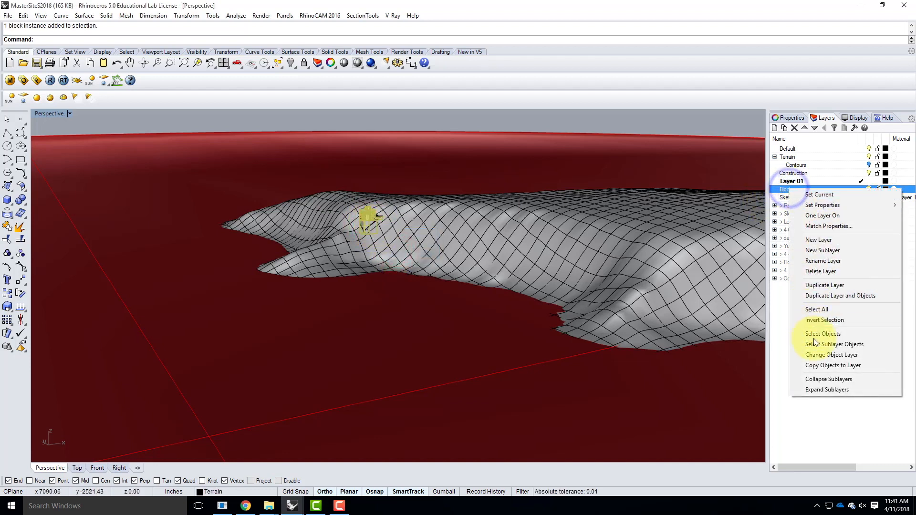
click(818, 355)
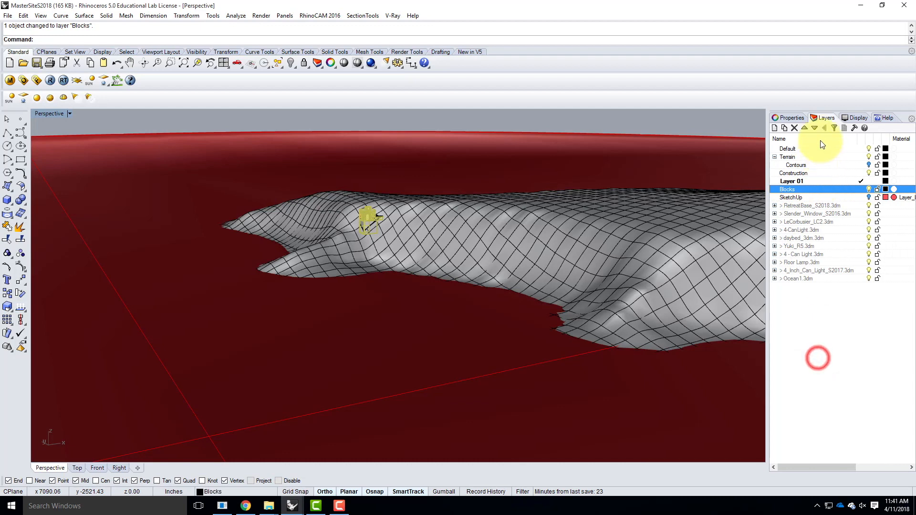
- Create a Master Site layer with a sublayer named Environment
click(774, 128)
text(Ma)
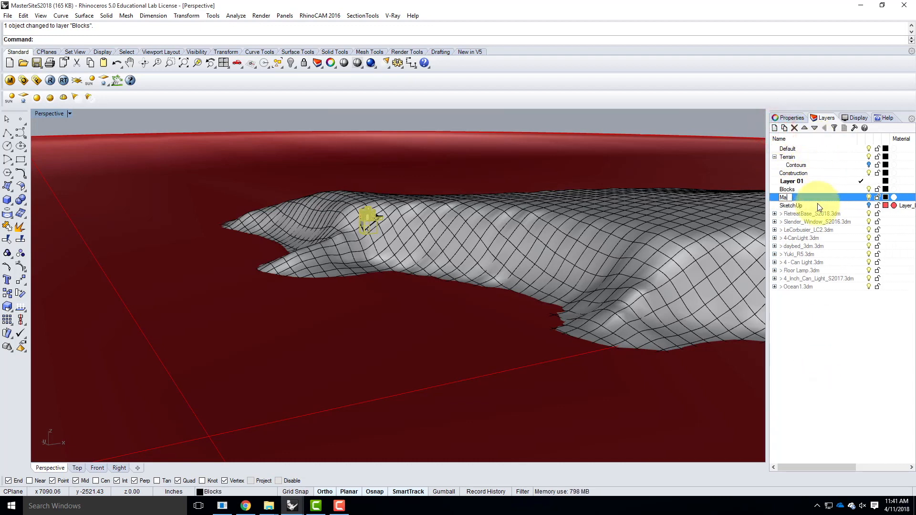
text(ster Site)
key(Return)
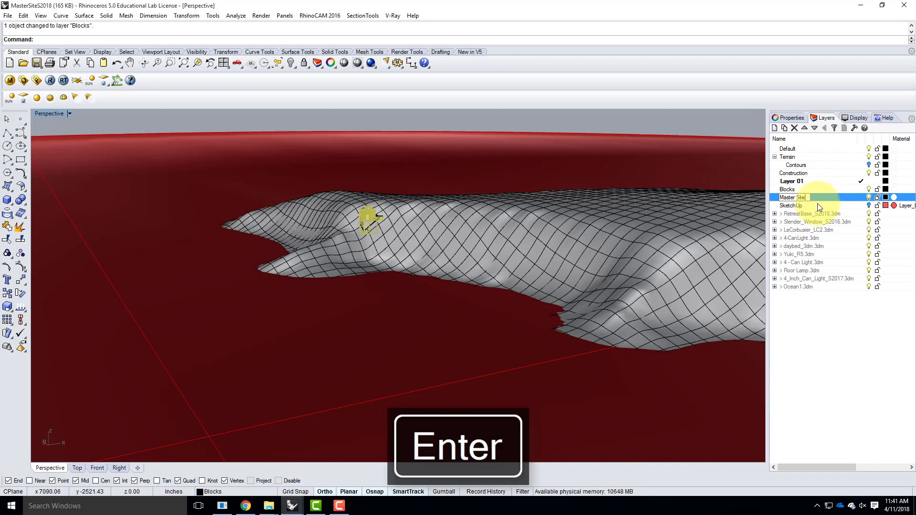
click(785, 129)
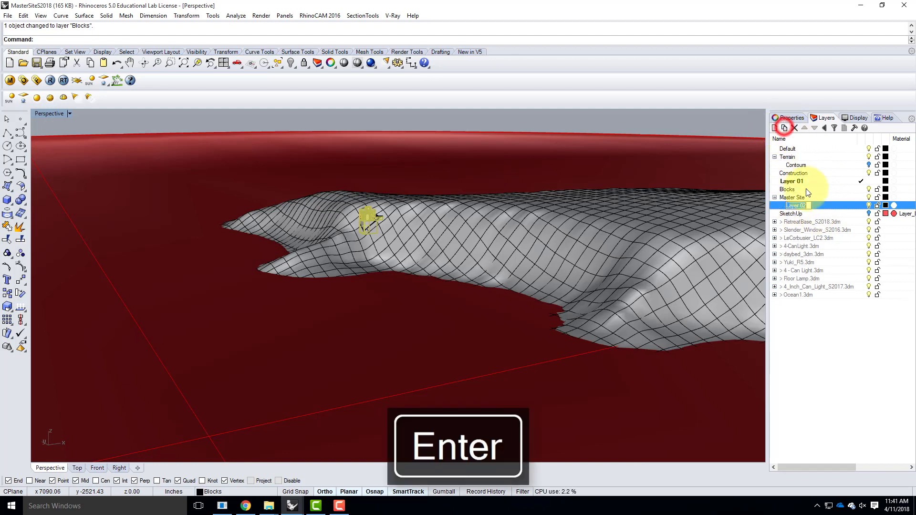
text(En)
key(Return)
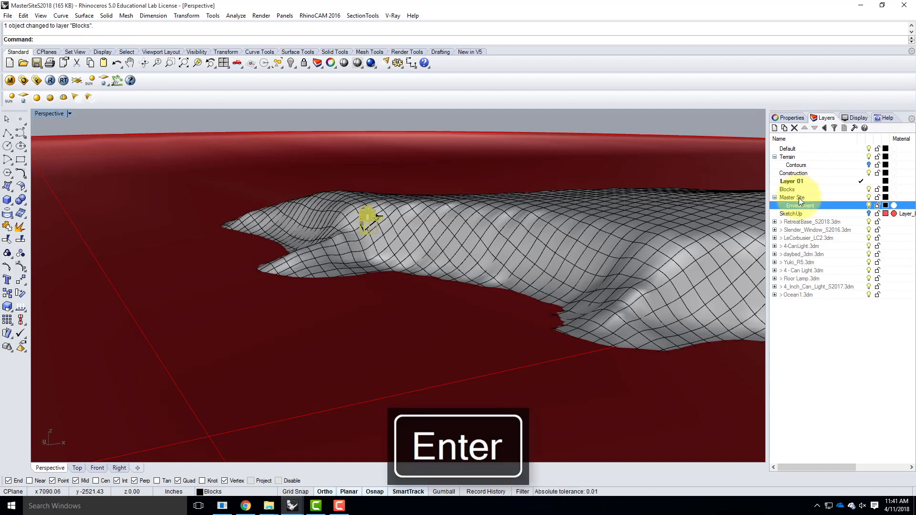
- Nest the Blocks layer and the Terrain layer with its Contours sublayer under Master Site
click(795, 198)
drag(785, 188, 787, 197)
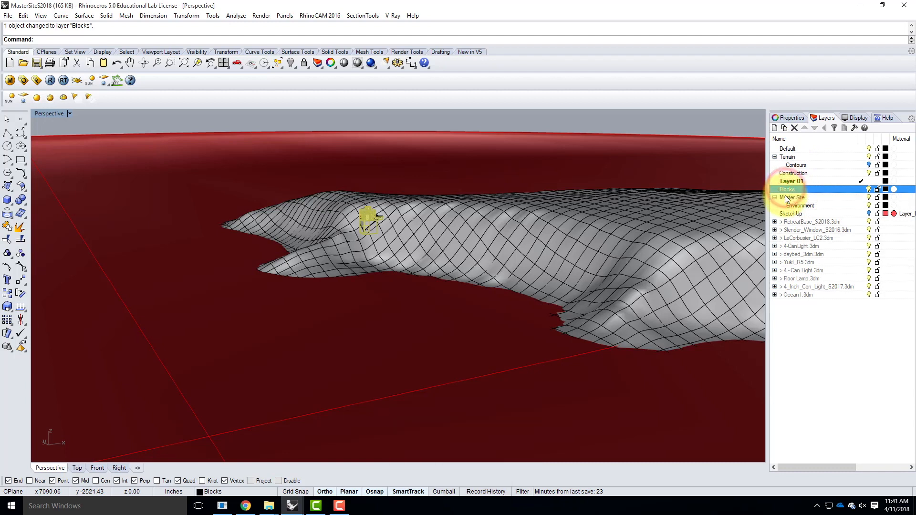
click(801, 174)
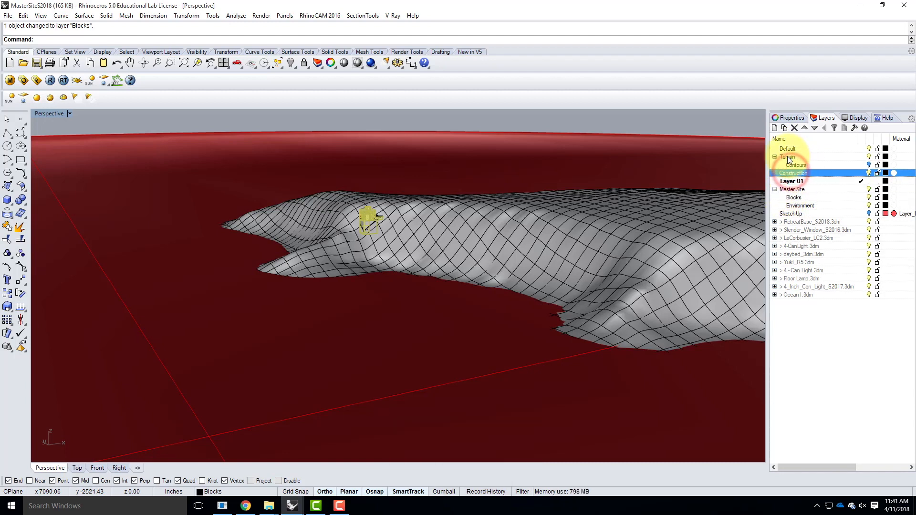
ctrl+click(788, 157)
drag(789, 157, 793, 190)
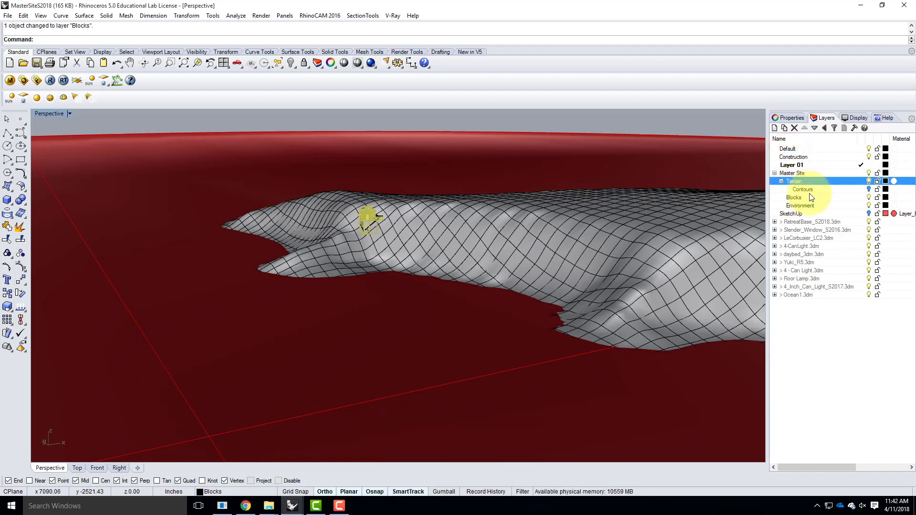
- Nest Layer 01 under the Construction layer and delete the Default layer
click(796, 165)
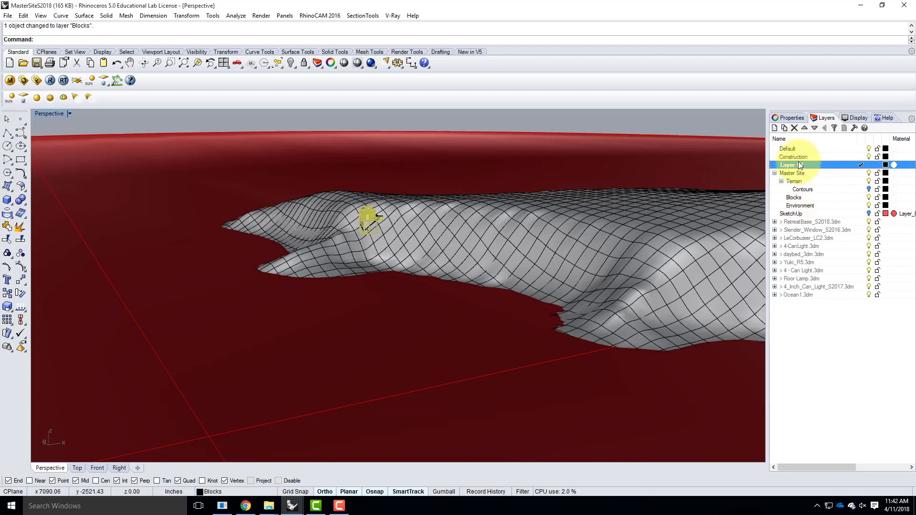
drag(796, 165, 794, 157)
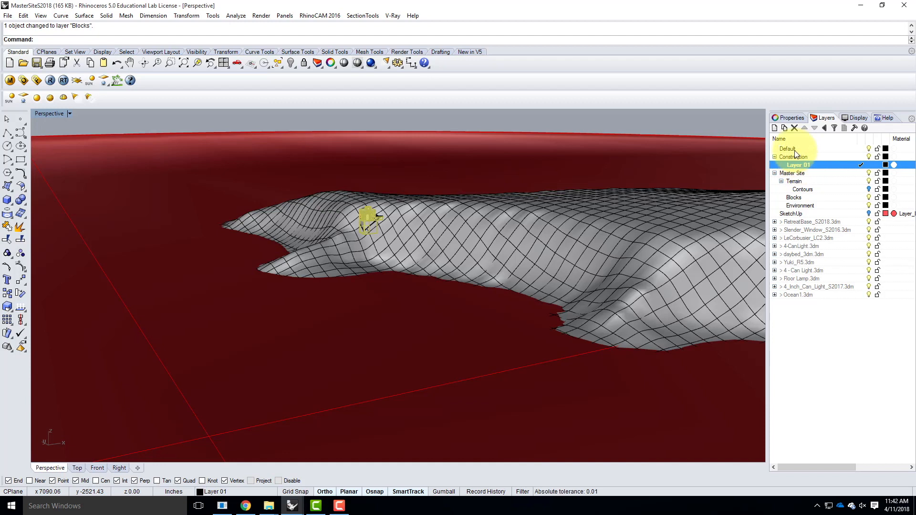
click(789, 148)
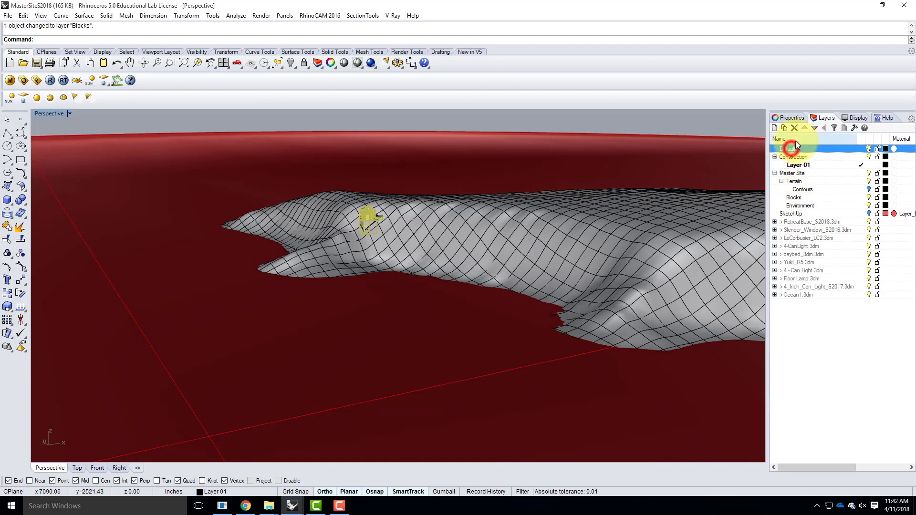
click(795, 129)
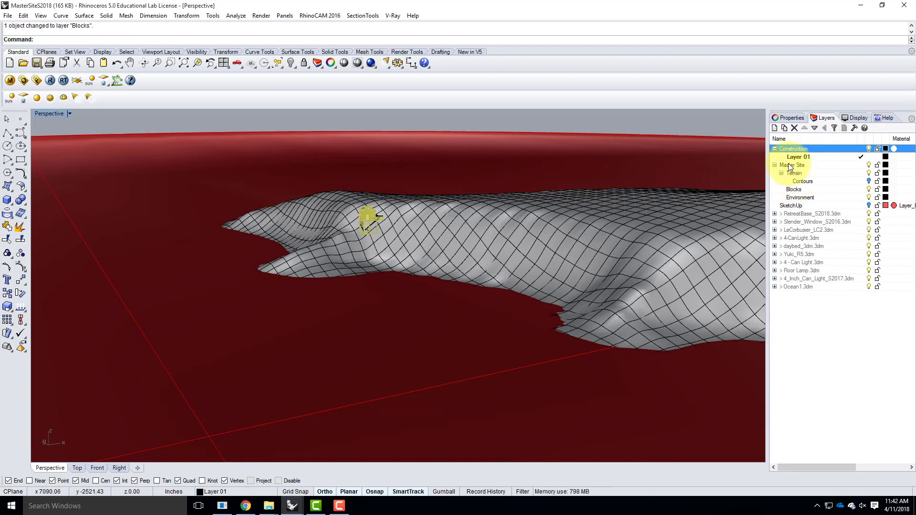
- Select the ocean block, the terrain surface and the retreat building in turn to check their layer assignments
click(633, 118)
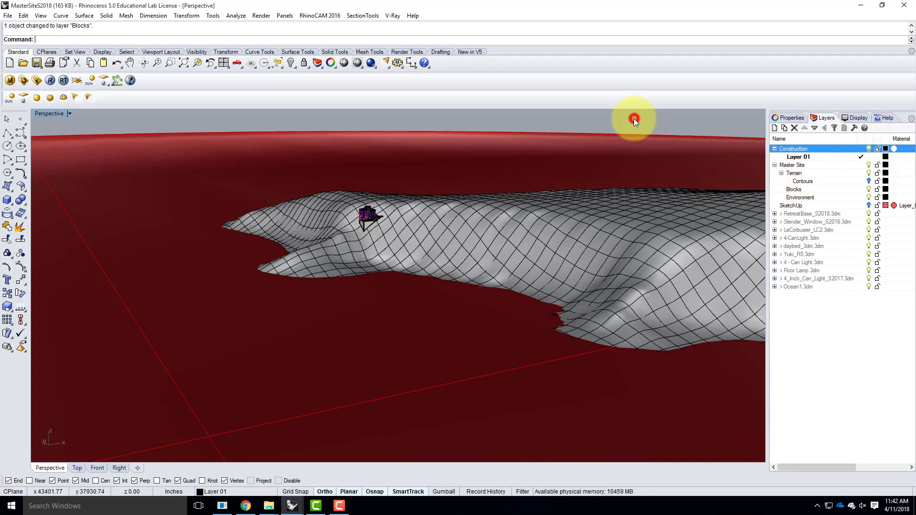
click(184, 242)
click(340, 250)
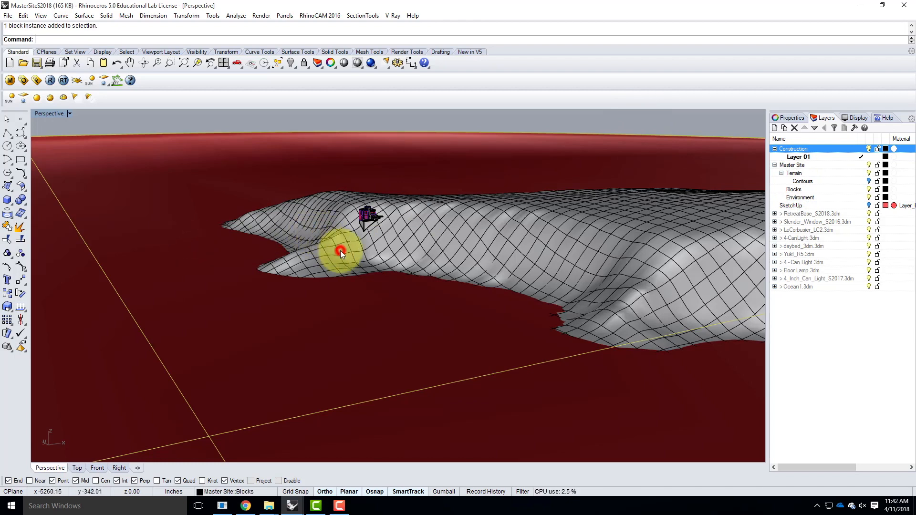
click(365, 222)
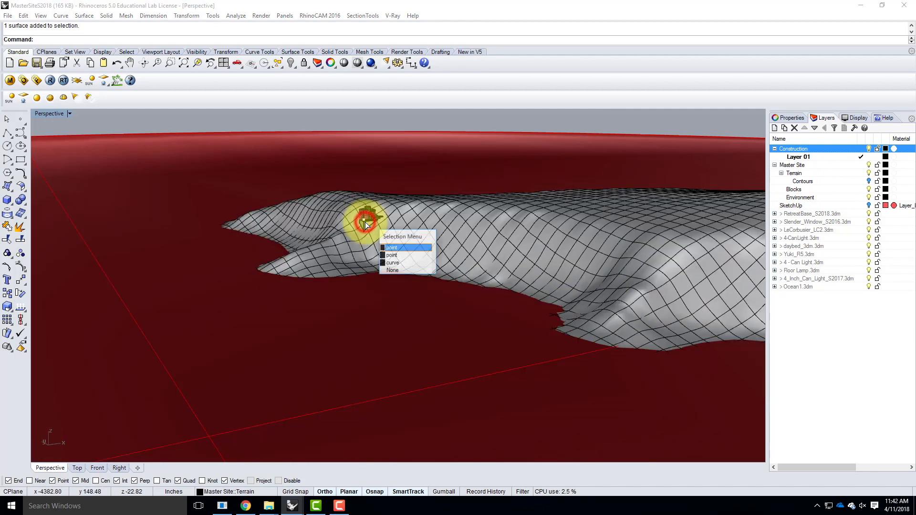
click(391, 126)
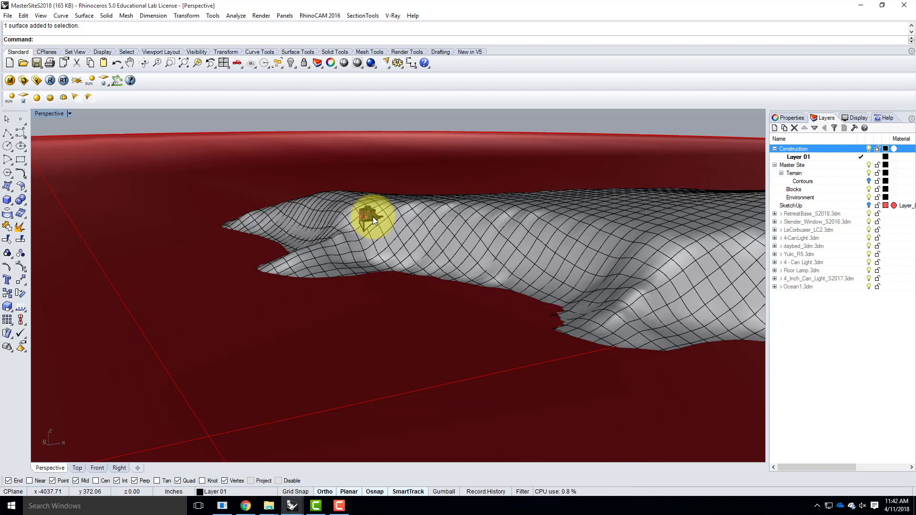
click(434, 360)
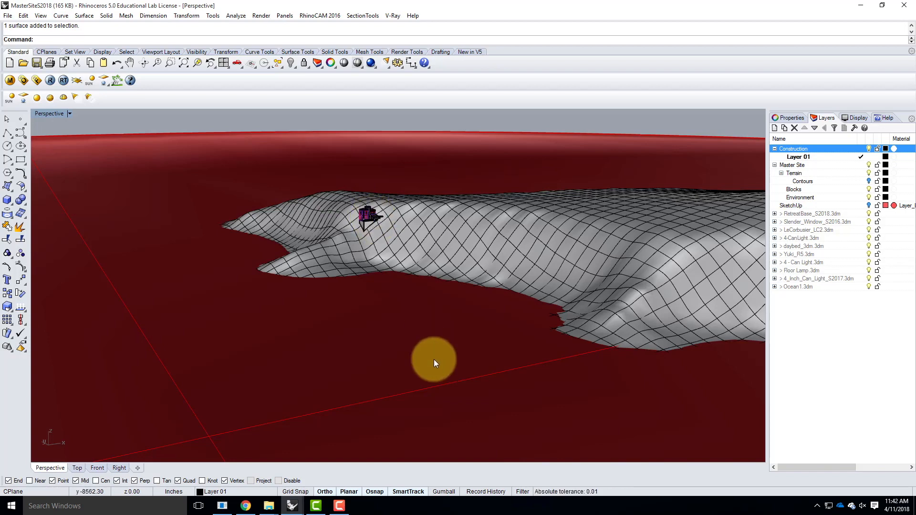
- Switch to the Chrome browser and open the Quick Rendering Setups page of the V-Ray Materials Library
click(250, 502)
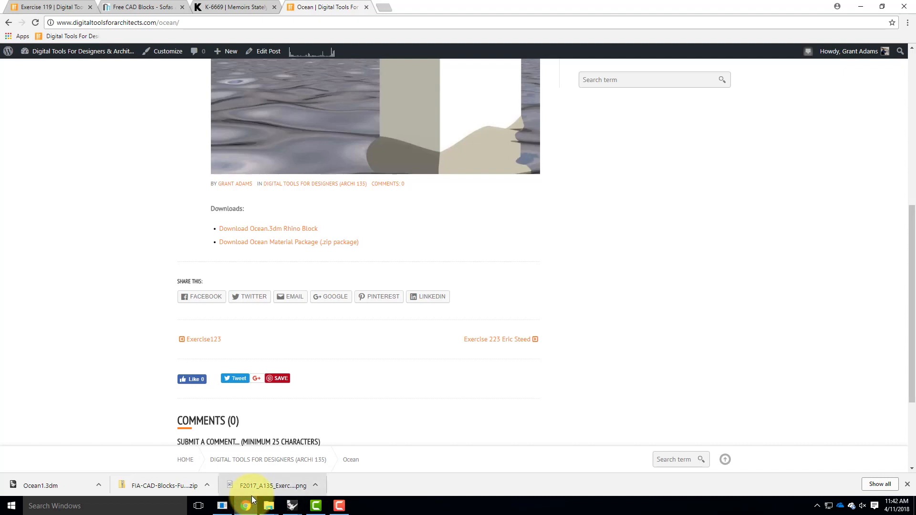
scroll(372, 375, up, 7)
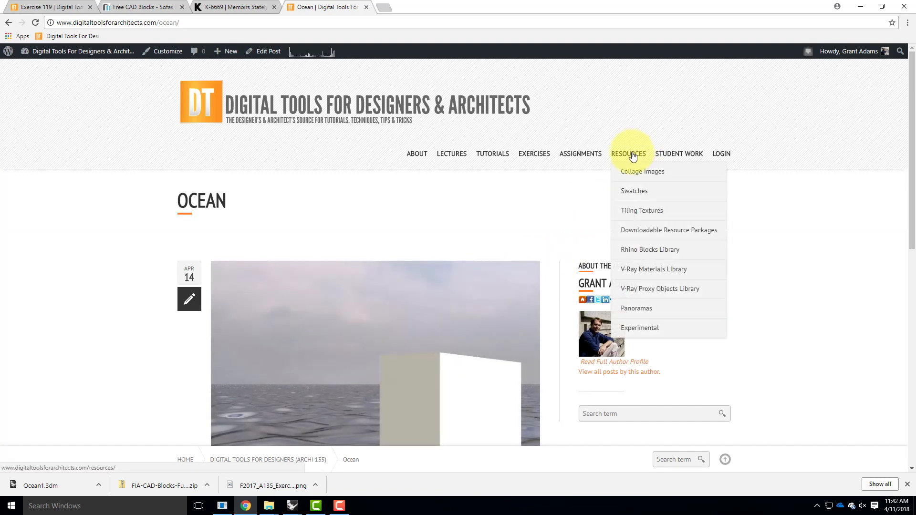
mouse_move(643, 277)
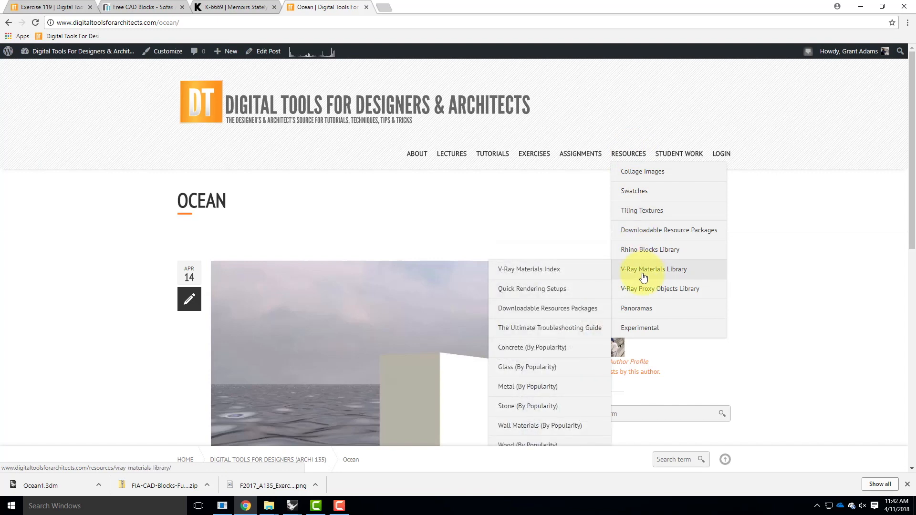
click(531, 288)
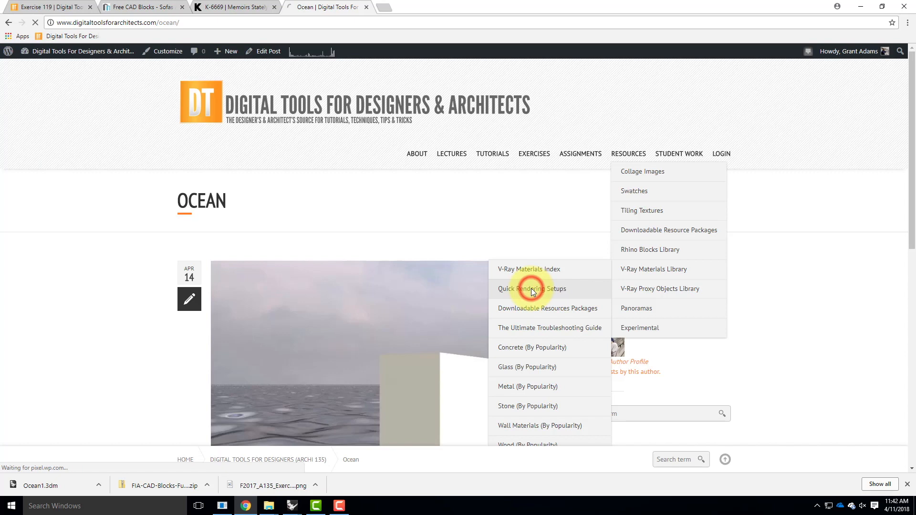
- Find Basic Day Scene 3 (Malibu Overlook) and examine the location, date, time and daylight savings in its sun settings
scroll(532, 288, down, 2)
scroll(531, 289, down, 4)
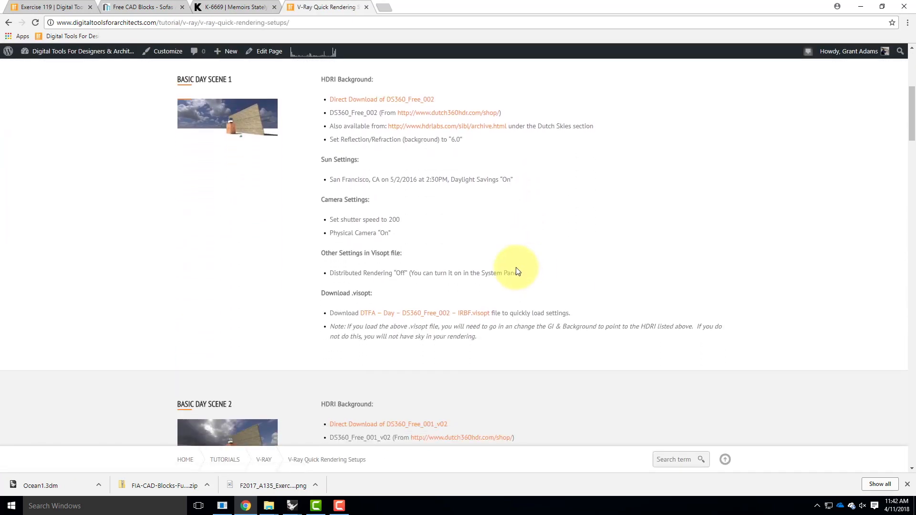
scroll(237, 210, down, 4)
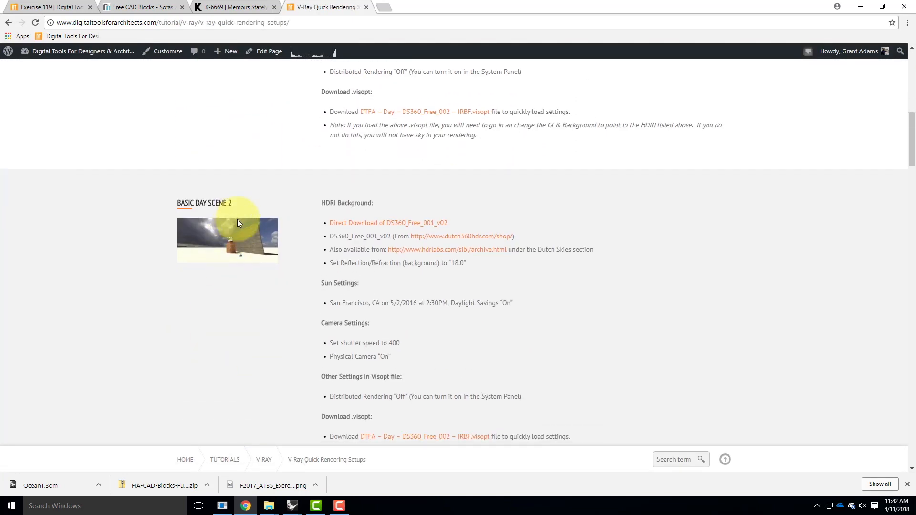
scroll(242, 348, down, 5)
scroll(244, 297, down, 2)
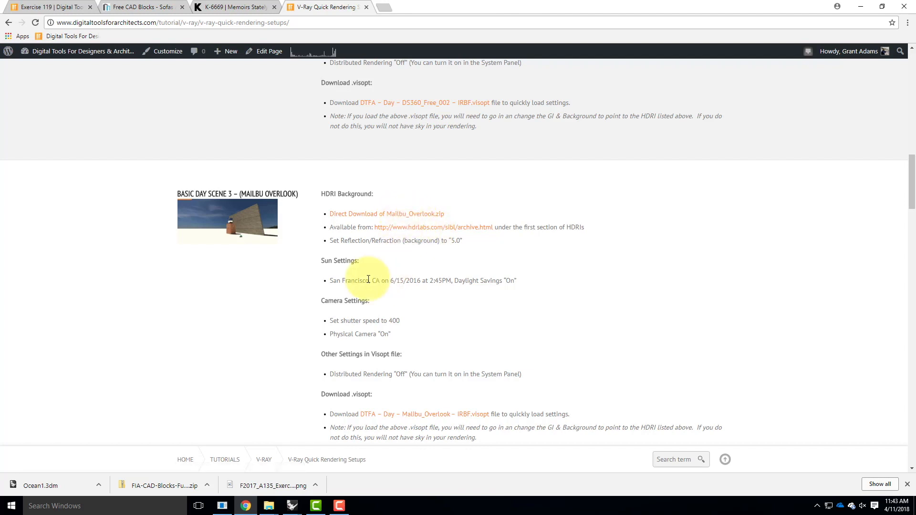
drag(320, 263, 364, 263)
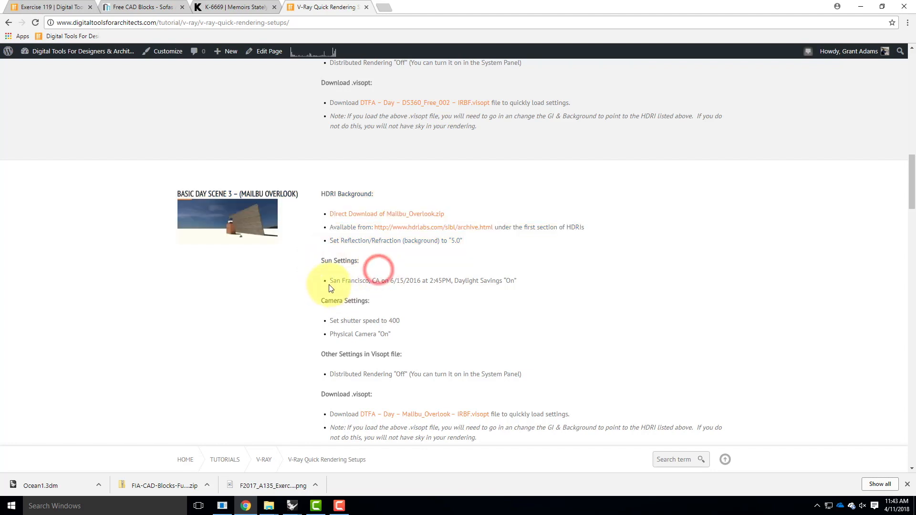
drag(328, 281, 421, 282)
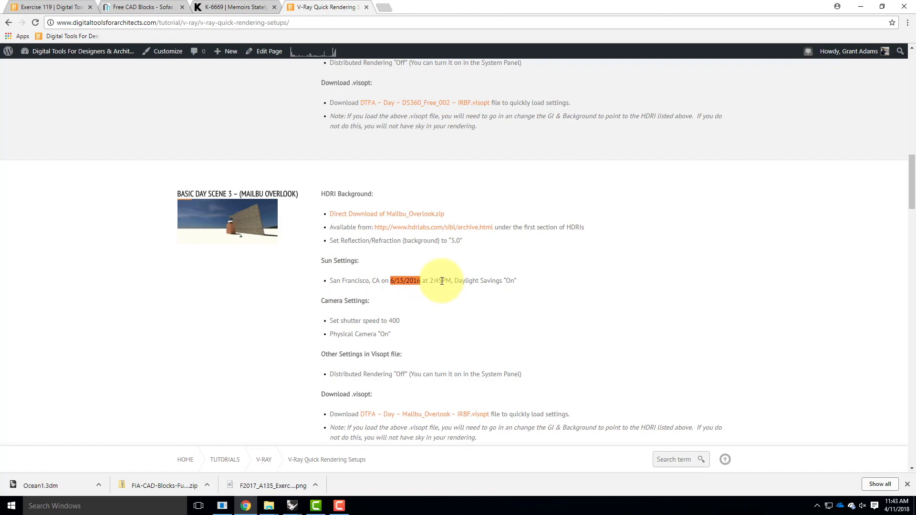
drag(425, 282, 522, 287)
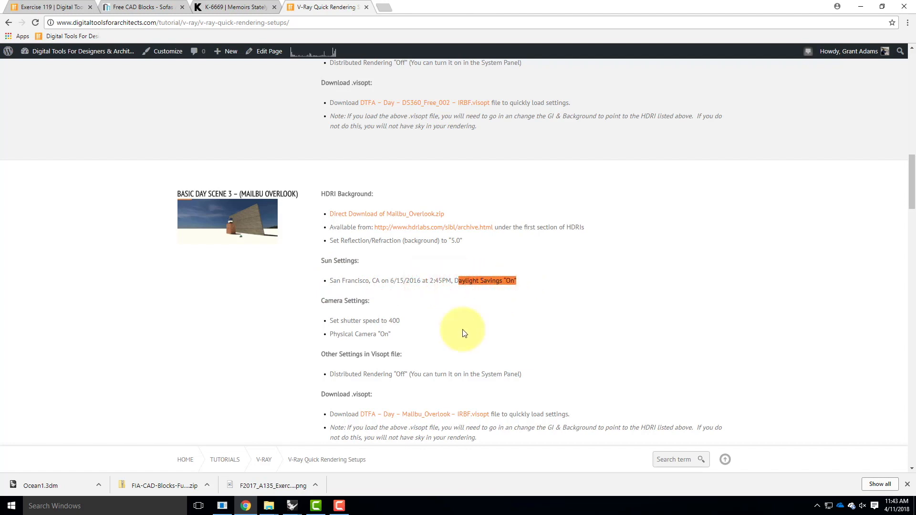
- Switch back to the MasterSiteS2018 model in Rhino, create a sublayer named Sun under Environment, and make it current
click(294, 506)
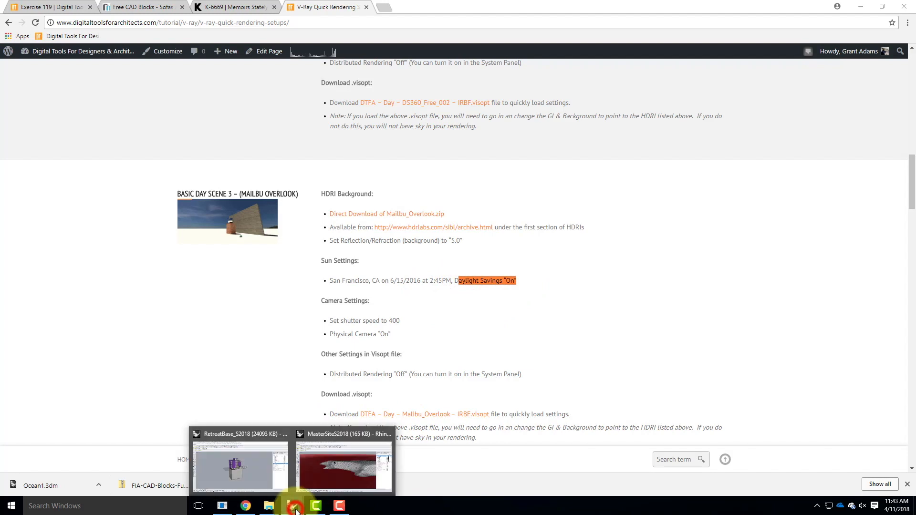
click(330, 467)
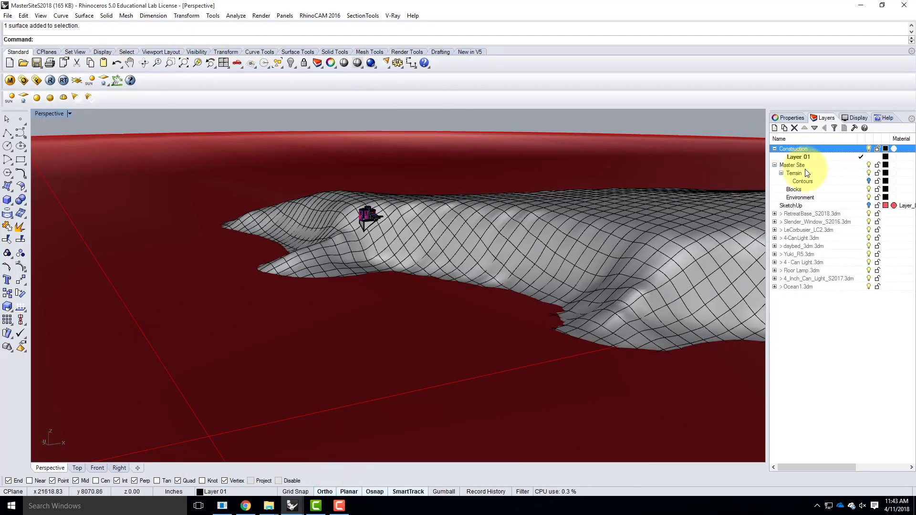
click(791, 198)
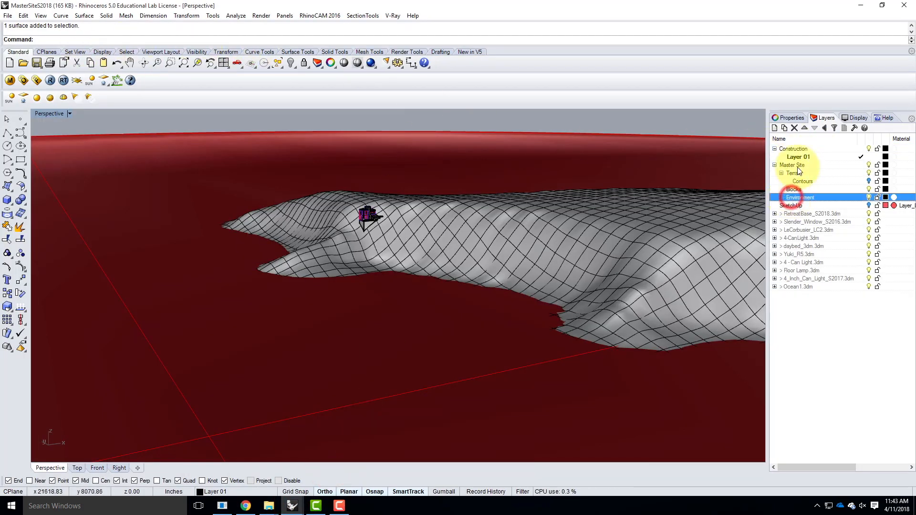
click(785, 128)
text(S)
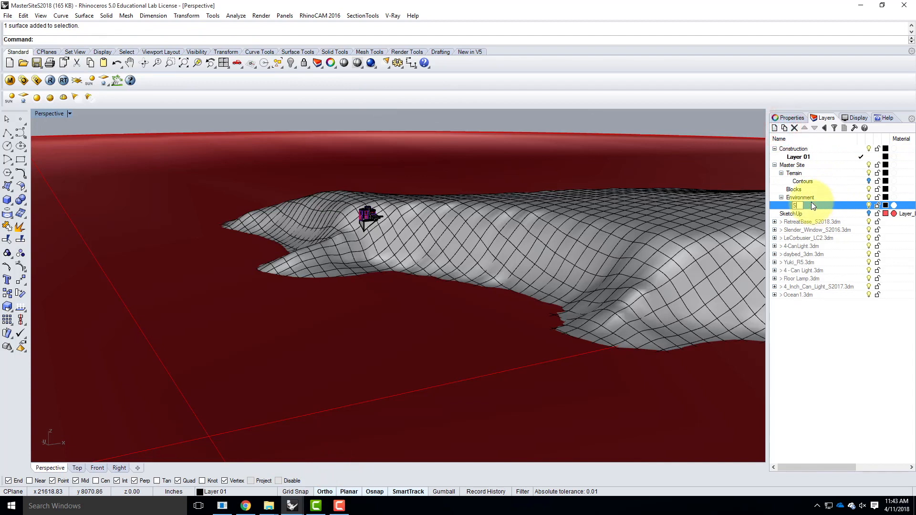
text(un)
key(Return)
click(861, 205)
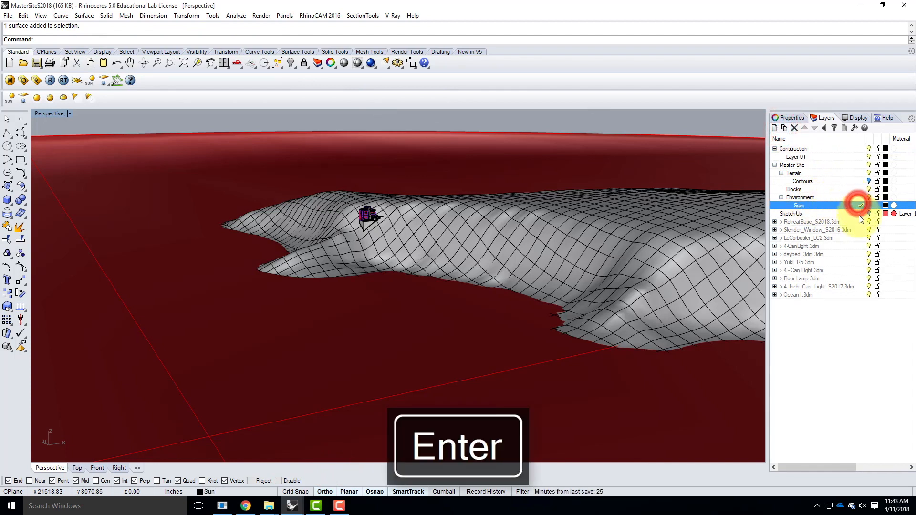
- Start a V-Ray sunlight with manual control off and set its location to San Francisco, CA, USA
click(92, 81)
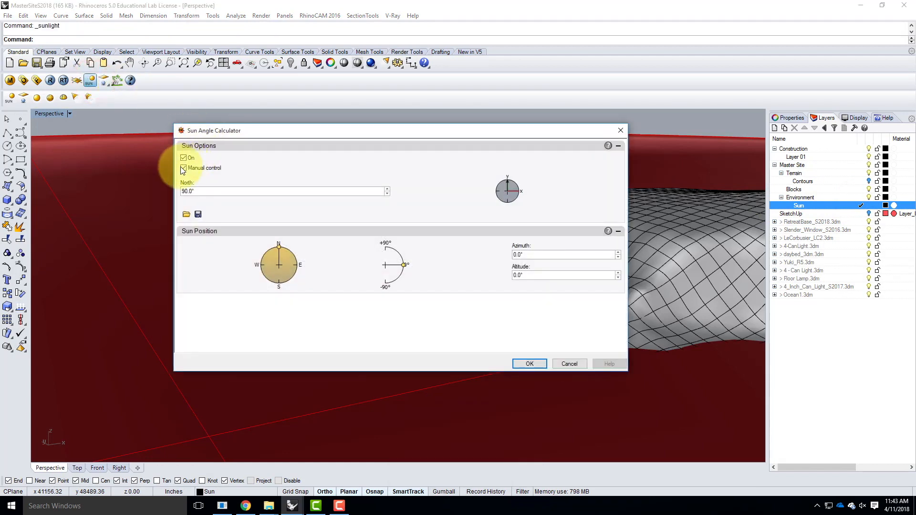
click(183, 169)
drag(622, 207, 622, 265)
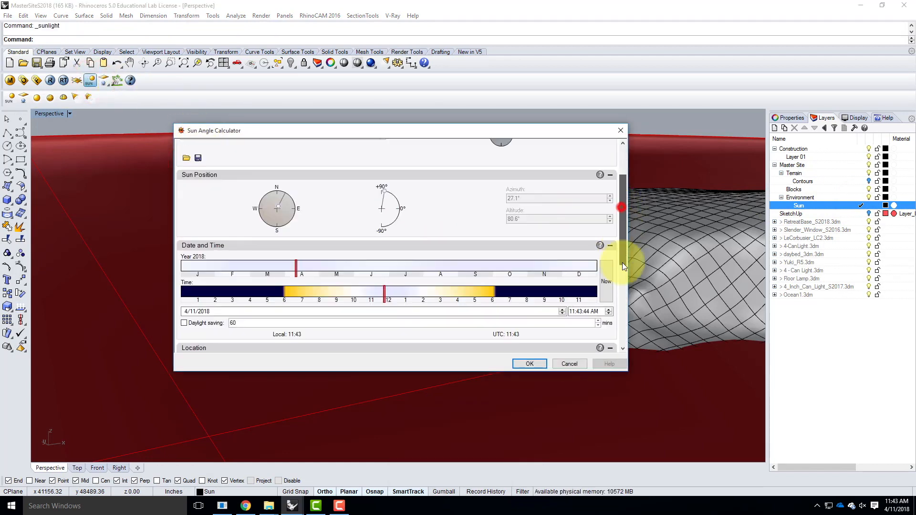
click(622, 266)
click(230, 320)
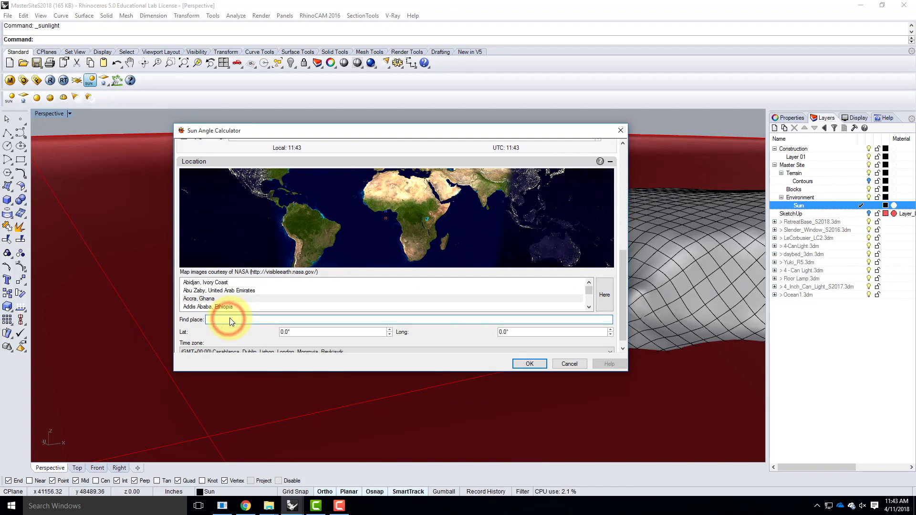
text(san fran)
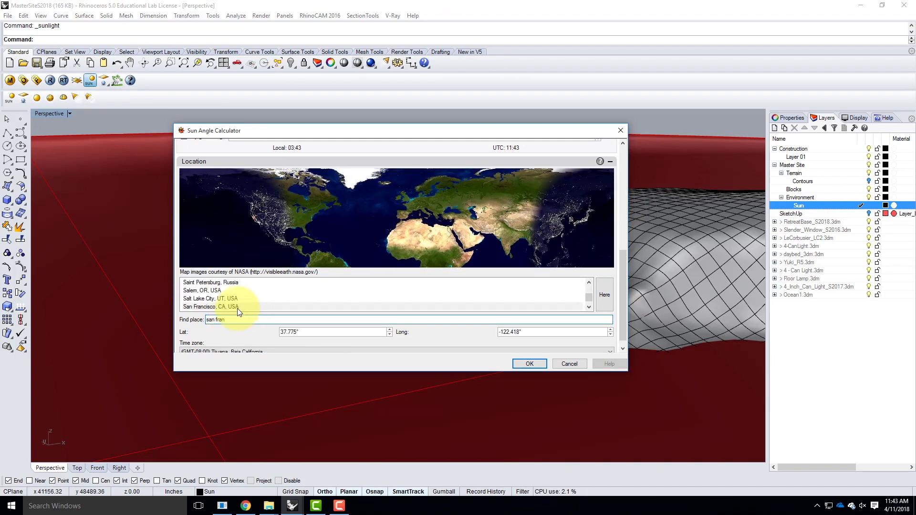
click(238, 308)
- Set the sun's date to 6/15/2016
drag(623, 304, 602, 251)
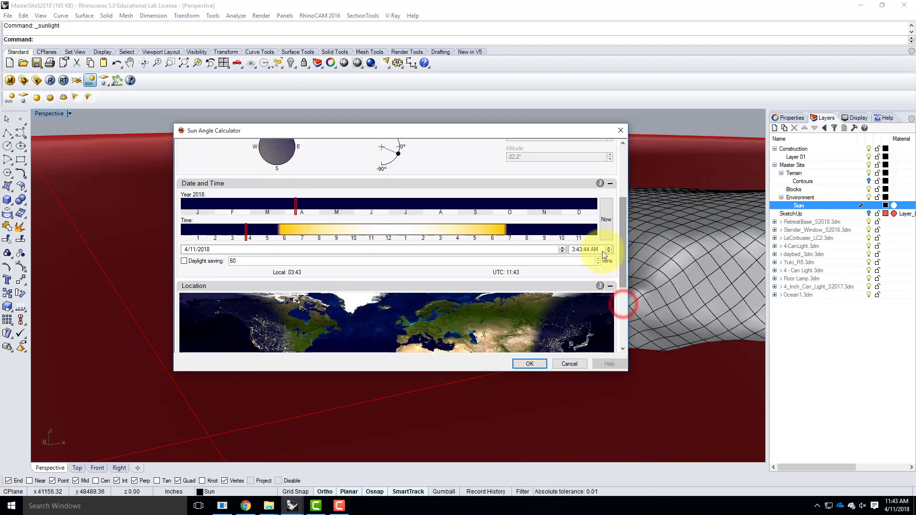
click(213, 249)
click(186, 249)
key(Caps_Lock)
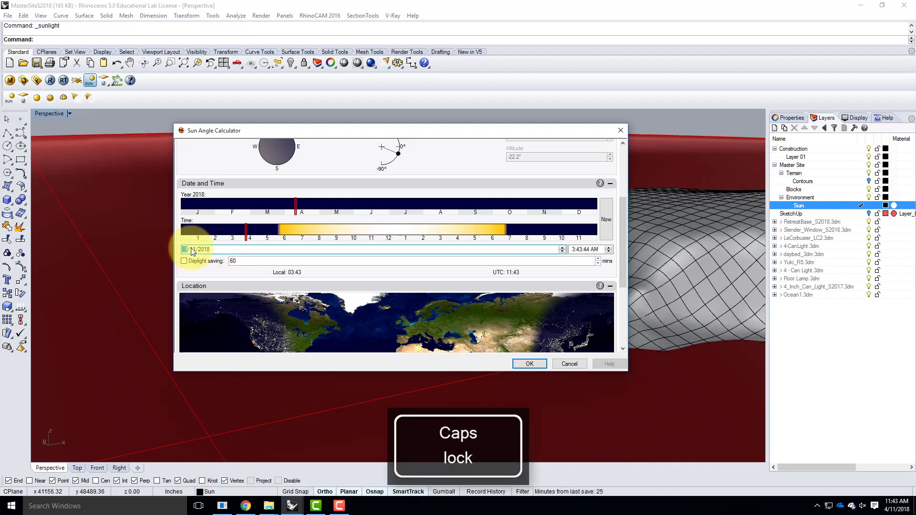
text(6)
key(Tab)
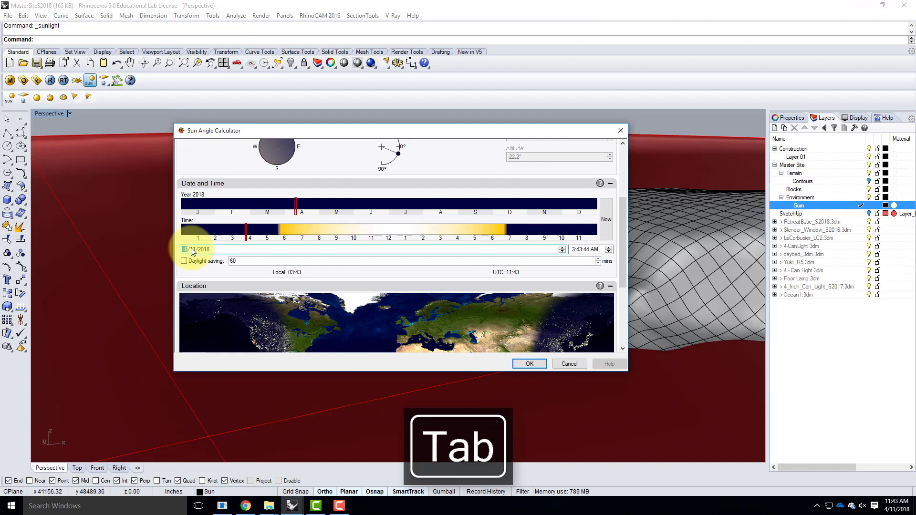
click(204, 235)
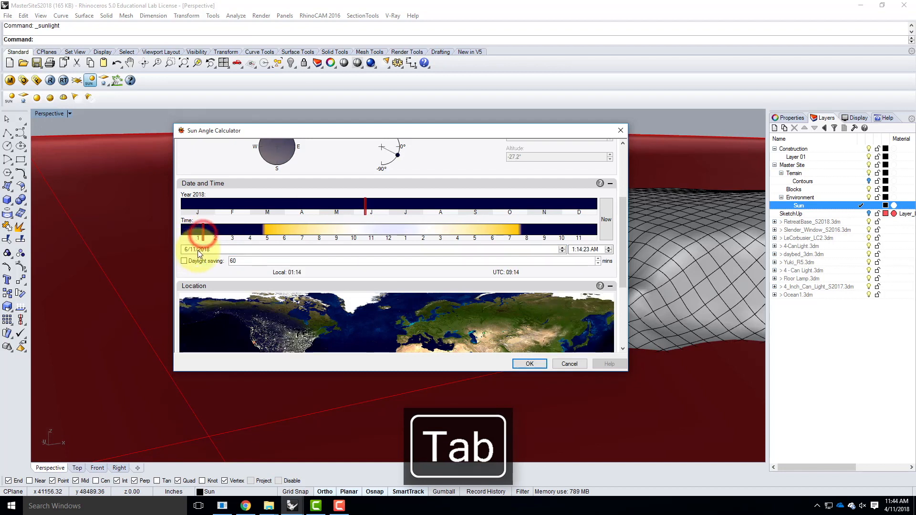
click(192, 249)
text(152016)
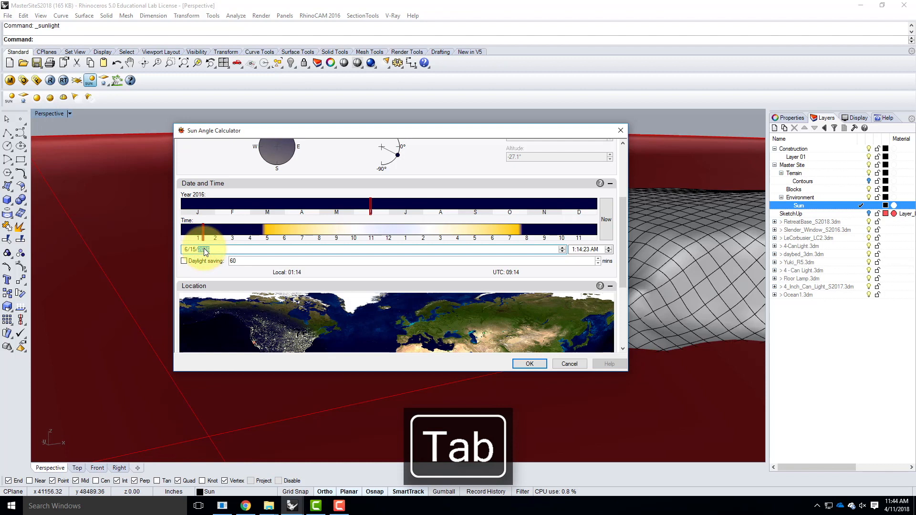
- Set the sun's time to 2:45:00 PM and turn daylight saving on
click(573, 250)
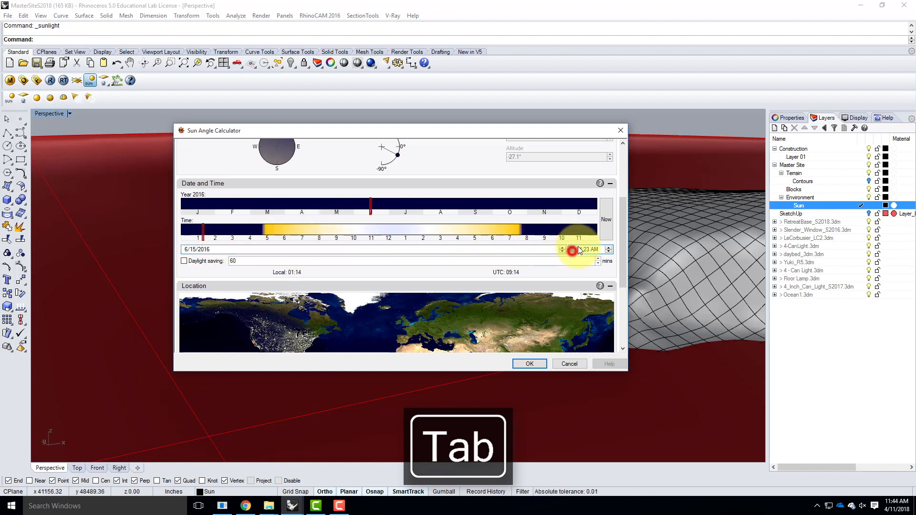
text(2)
key(Tab)
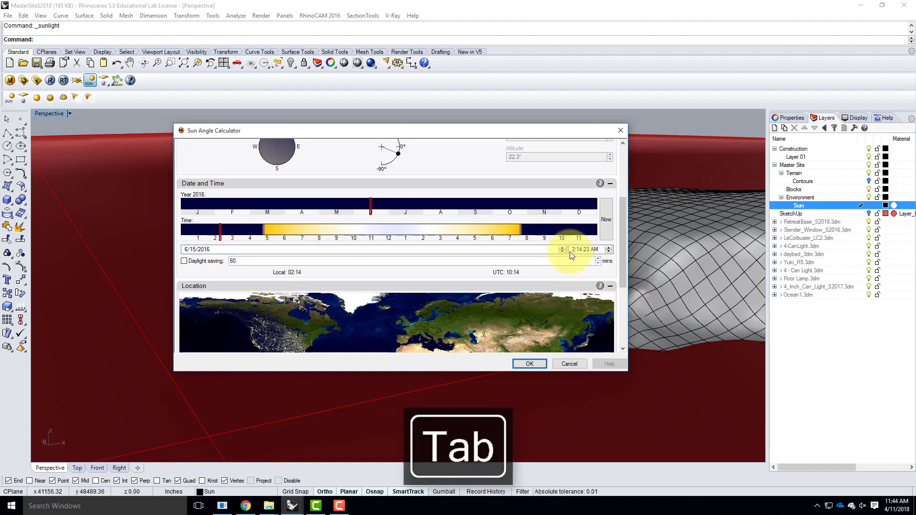
click(580, 249)
text(45)
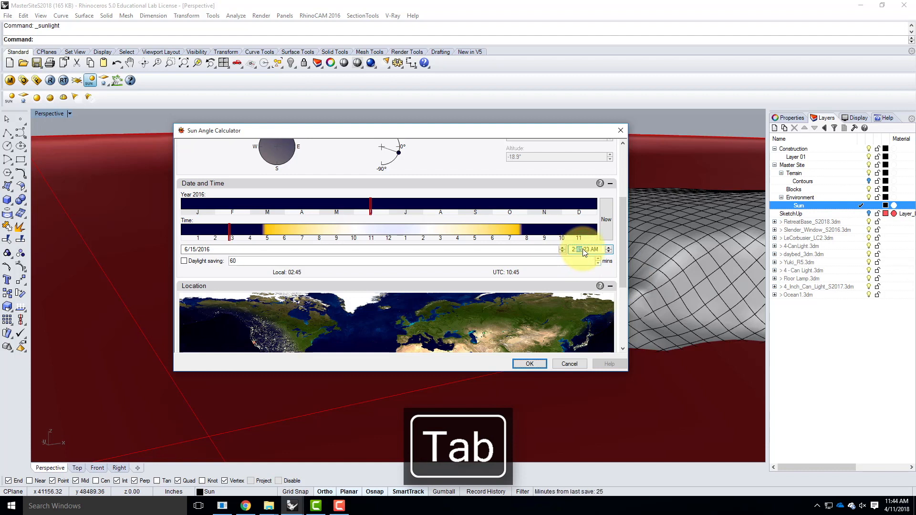
click(586, 249)
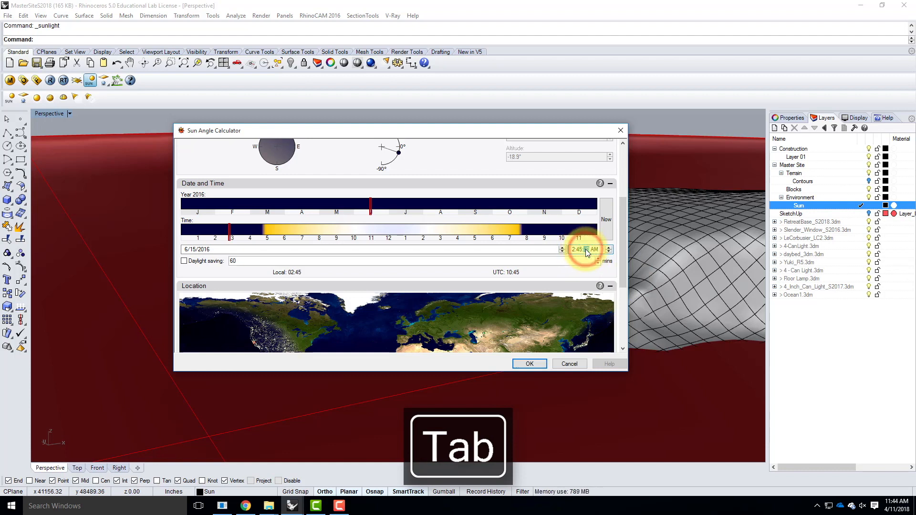
text(00)
click(595, 249)
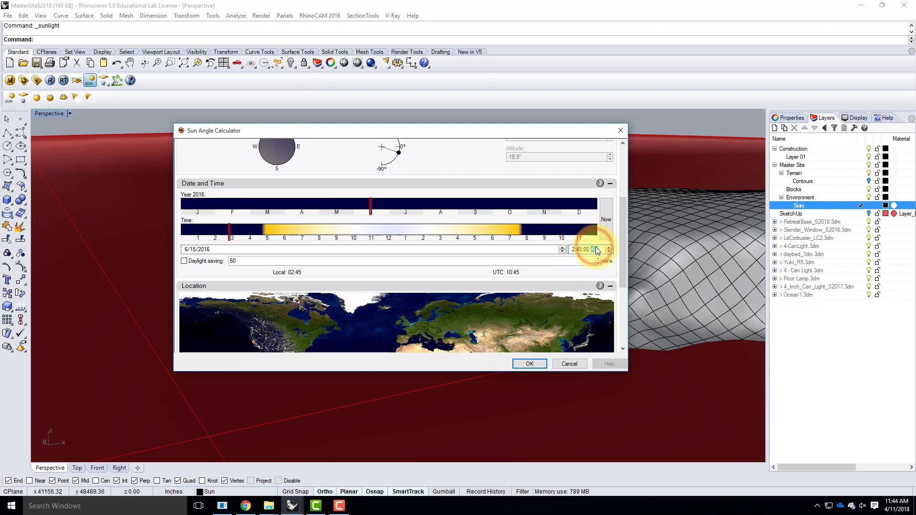
text(p)
click(184, 261)
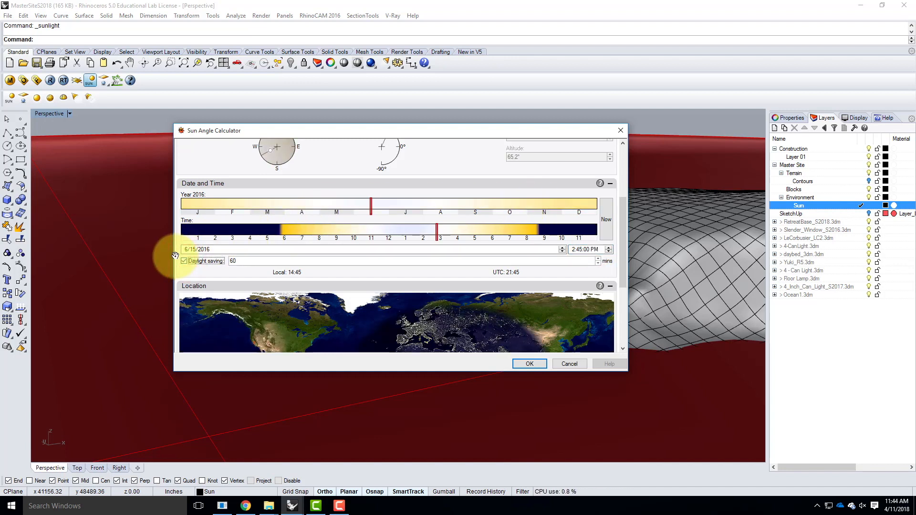
- Check the sun values against the Malibu Overlook web page, then accept them in Rhino and place the sun near the terrain's far tip
click(253, 507)
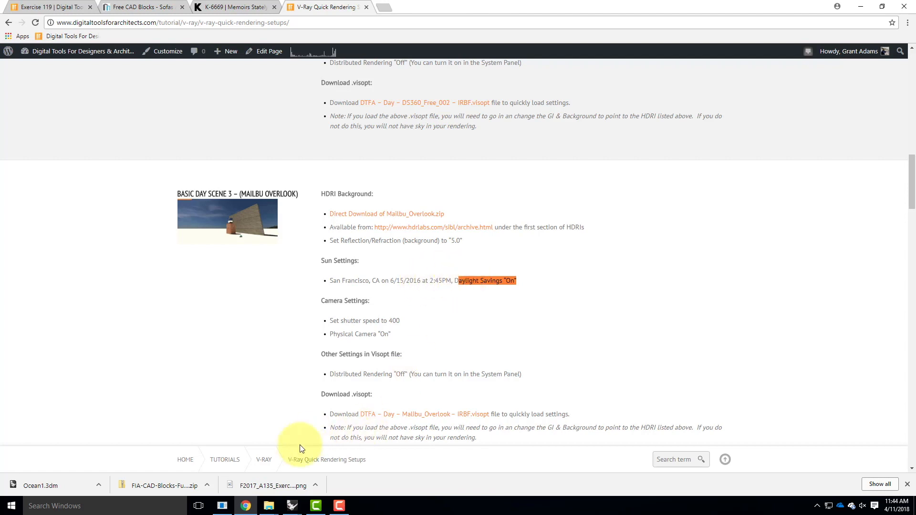
mouse_move(292, 509)
click(348, 470)
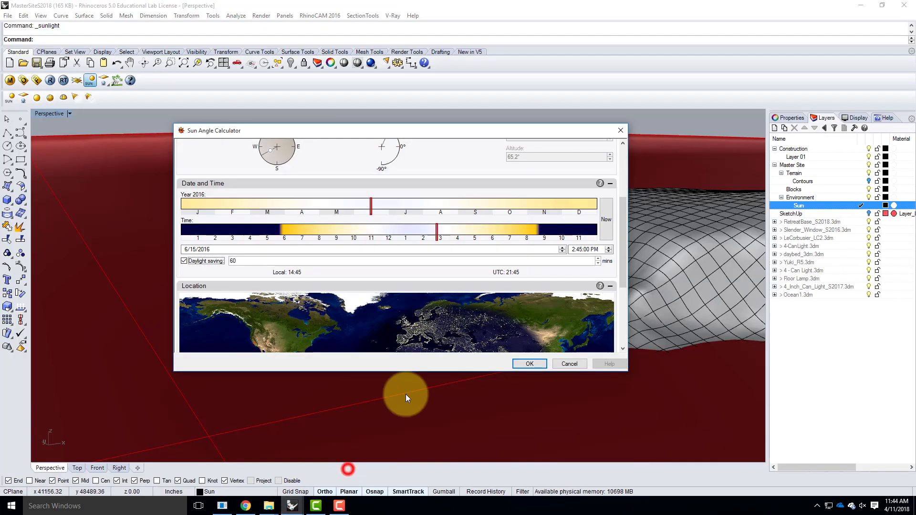
click(530, 365)
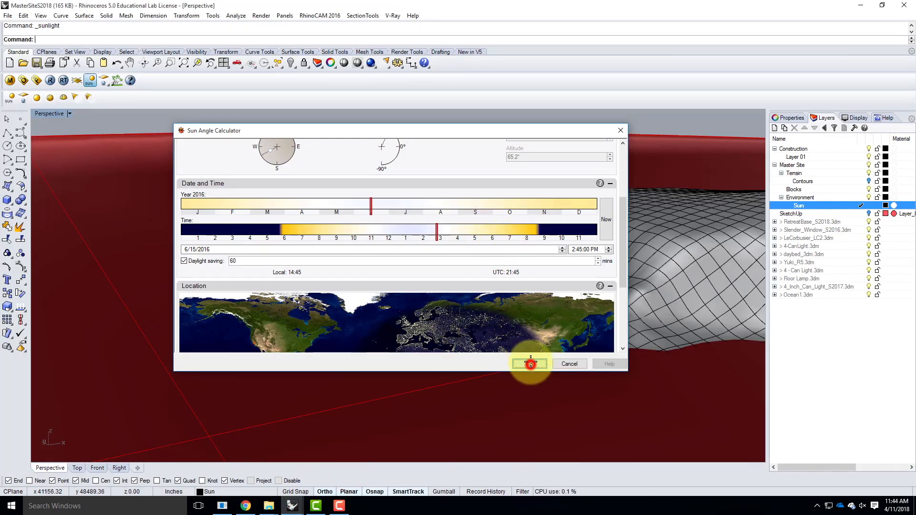
click(364, 221)
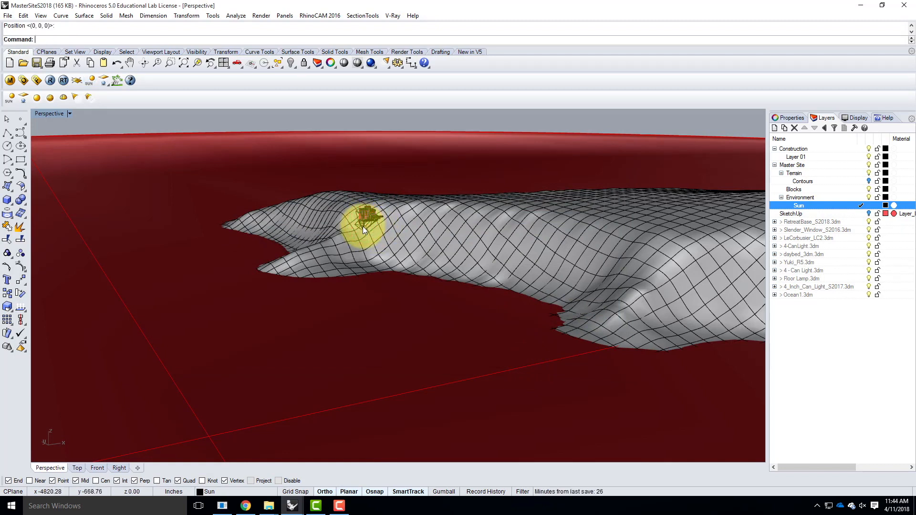
- Examine the GI skylight and background options in the V-Ray Environment settings, then close the option editor
click(23, 82)
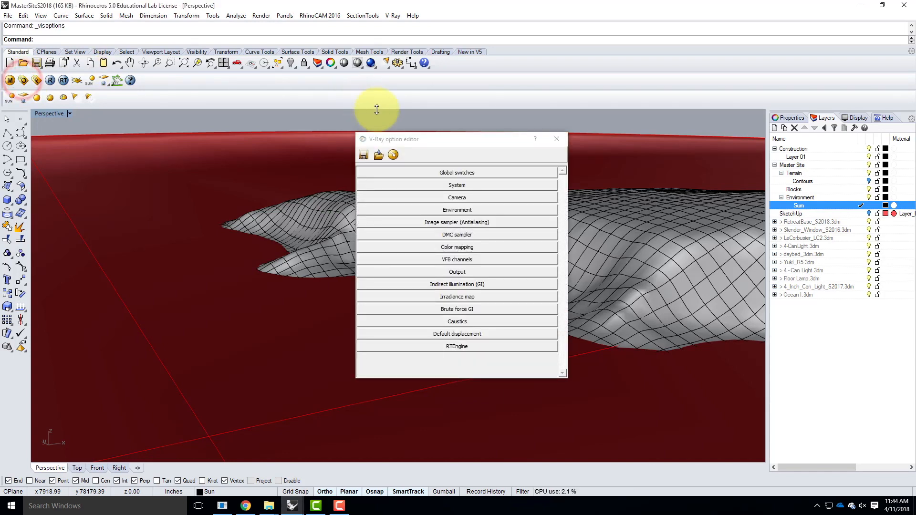
click(433, 211)
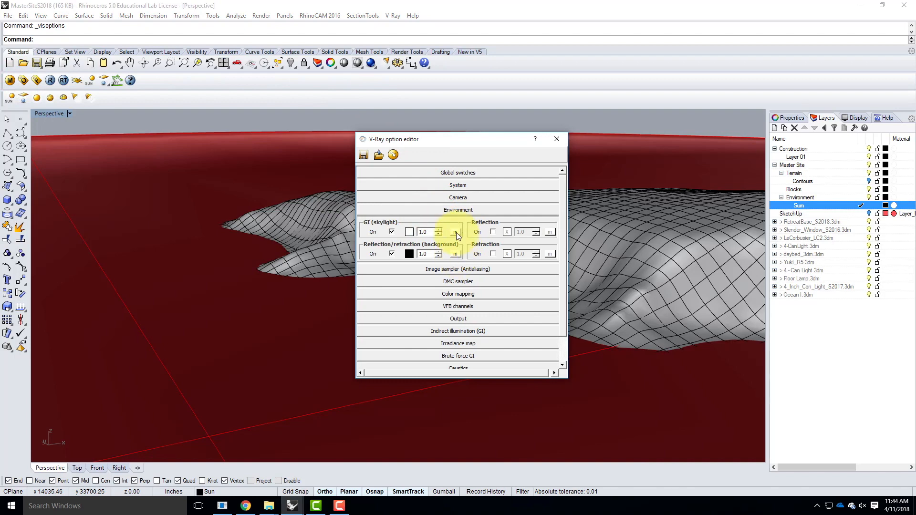
click(555, 139)
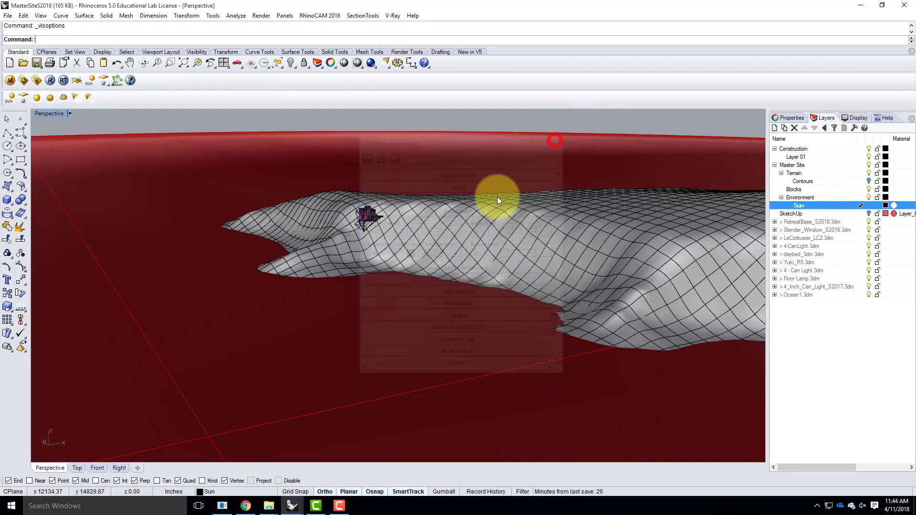
- Switch to Chrome and examine the Malibu Overlook camera settings and the linked DTFA-Day-Malibu_Overlook-IRBF.visopt file
click(243, 507)
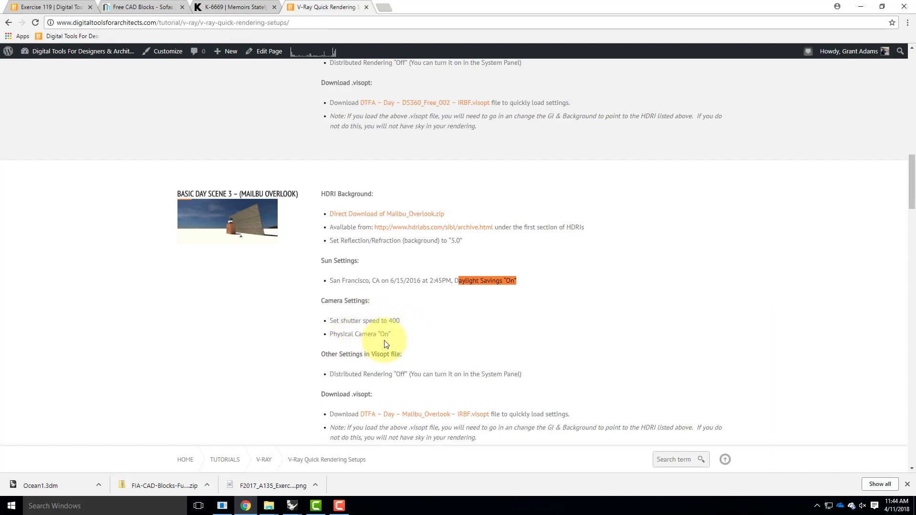
scroll(420, 325, down, 2)
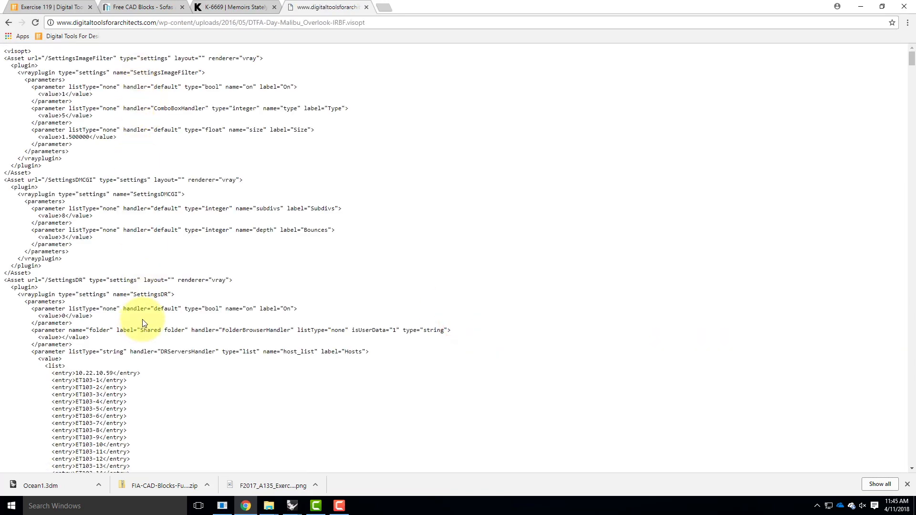
click(9, 23)
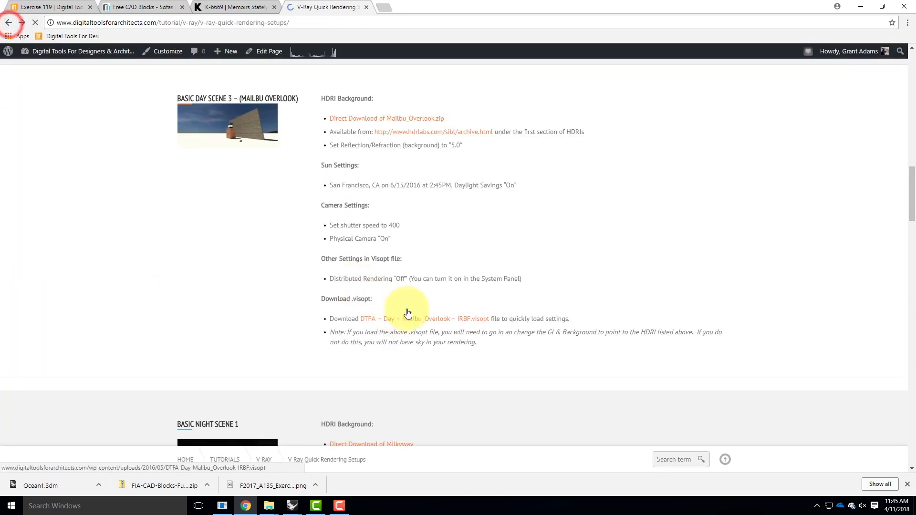
right_click(418, 319)
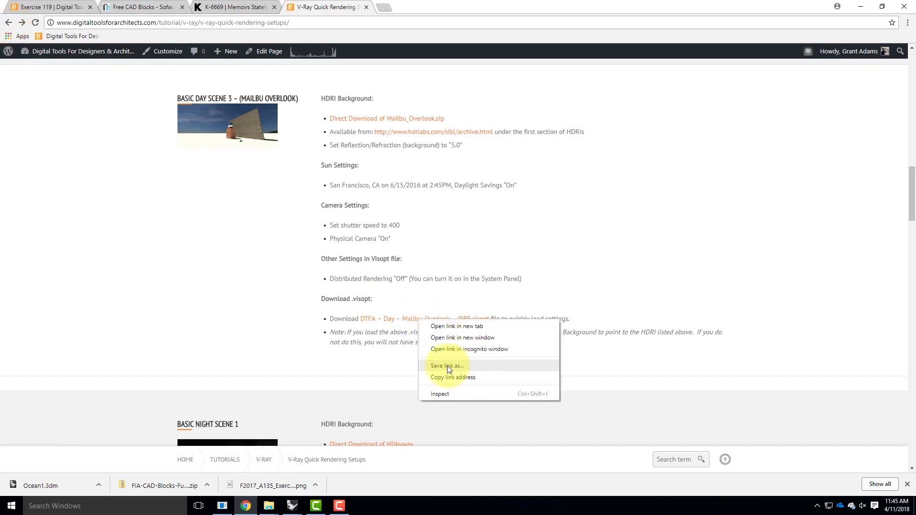
click(597, 295)
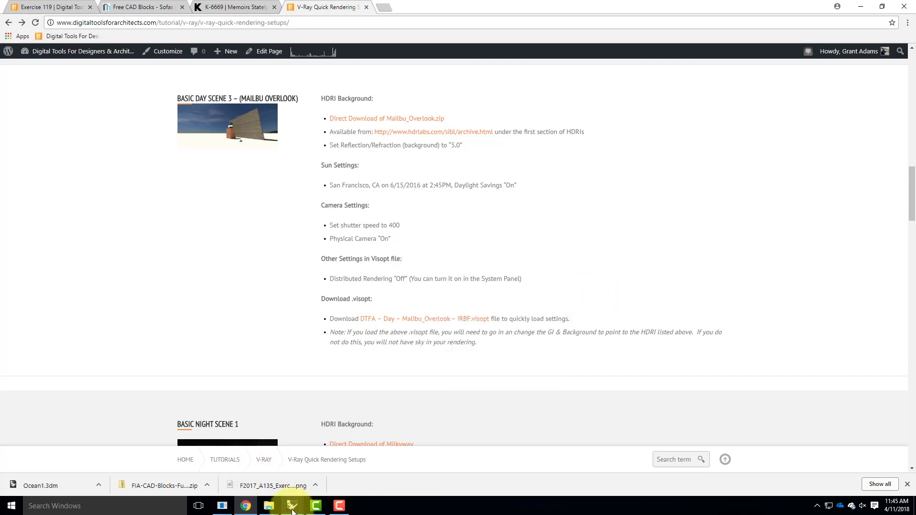
- Return to Rhino and examine the distributed rendering options in the V-Ray System settings
mouse_move(292, 510)
click(337, 471)
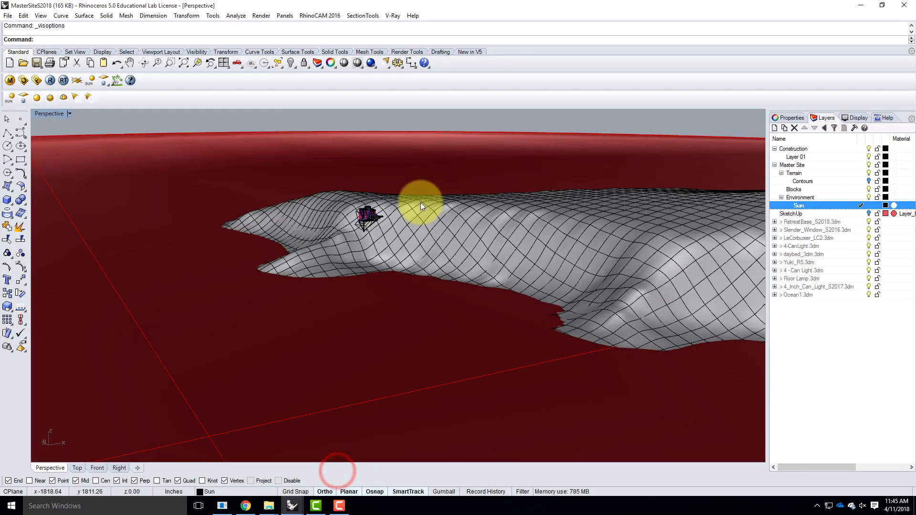
click(23, 80)
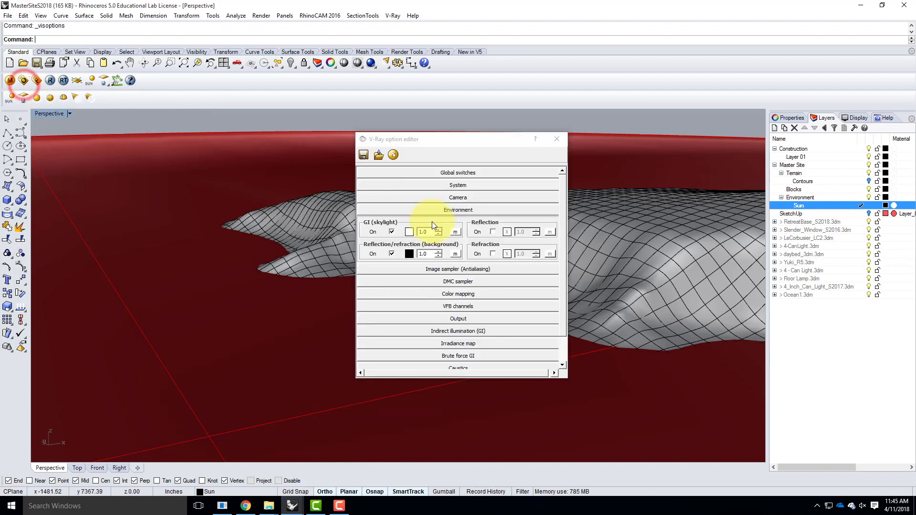
click(454, 209)
click(457, 186)
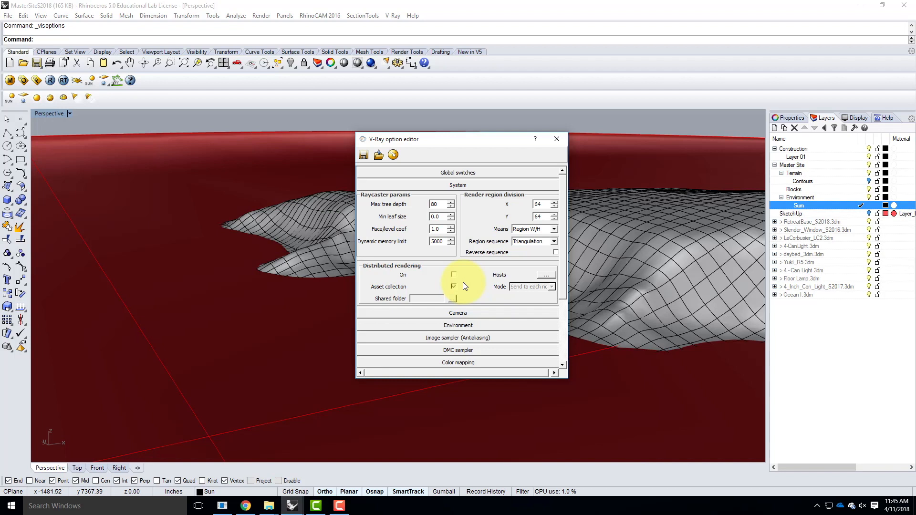
- Load DTFA-Day-Malibu_Overlook-IRBF.visopt into the V-Ray options from the OneDrive Resources folder's V-Ray, V-Ray HDRI, Day HDRIs, Malibu_Overlook subfolder
click(379, 156)
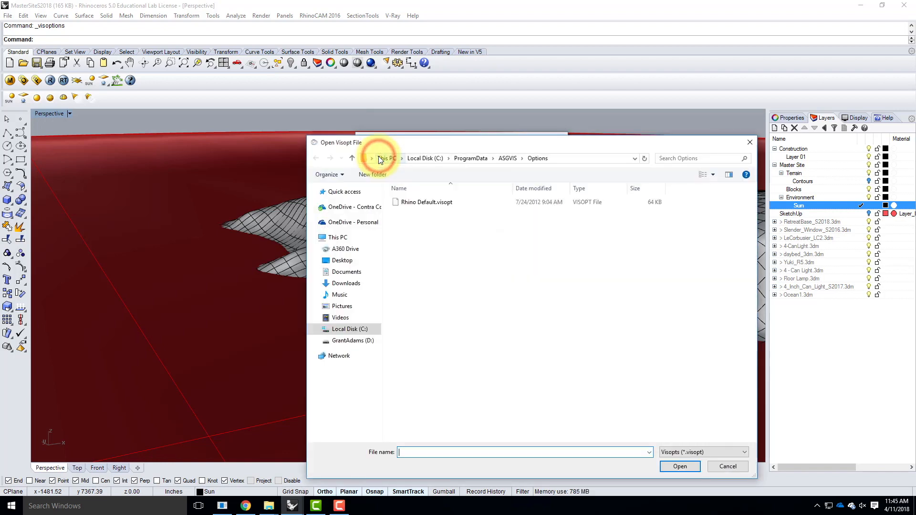
click(350, 206)
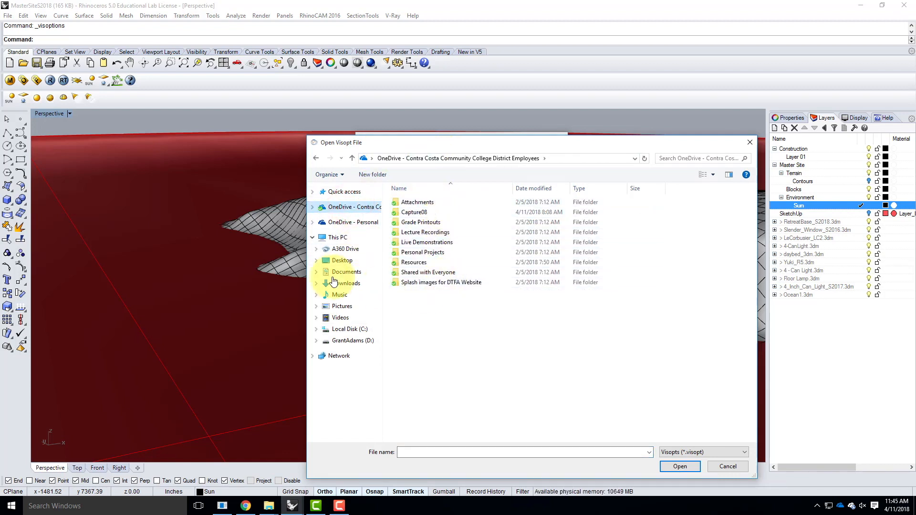
click(428, 264)
double_click(428, 264)
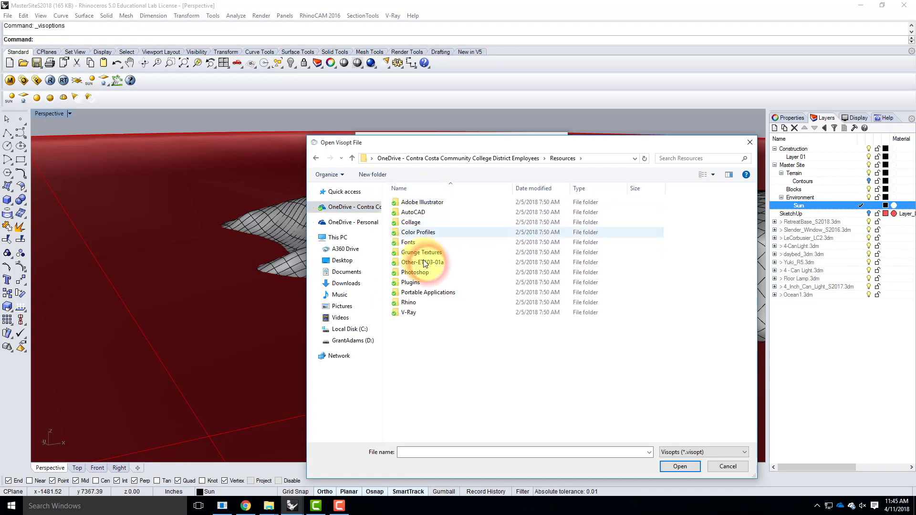
click(416, 314)
double_click(416, 315)
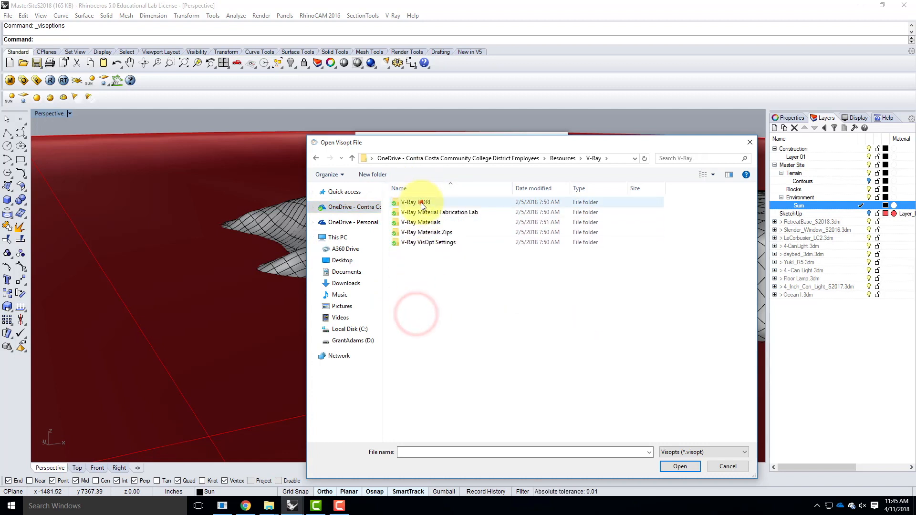
double_click(420, 202)
double_click(423, 202)
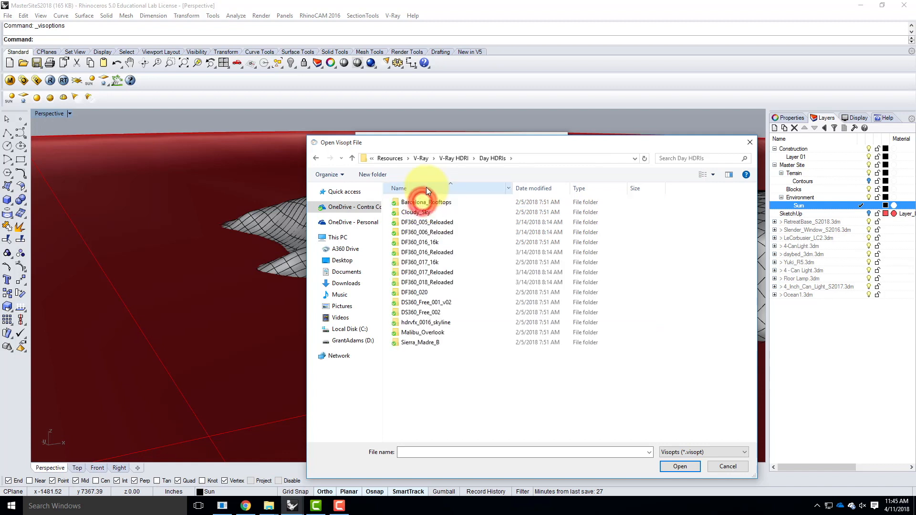
double_click(425, 333)
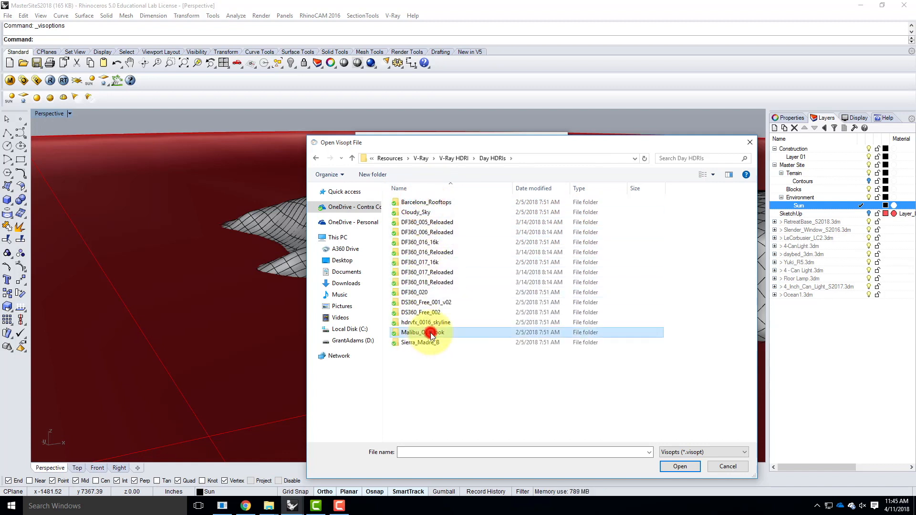
click(434, 205)
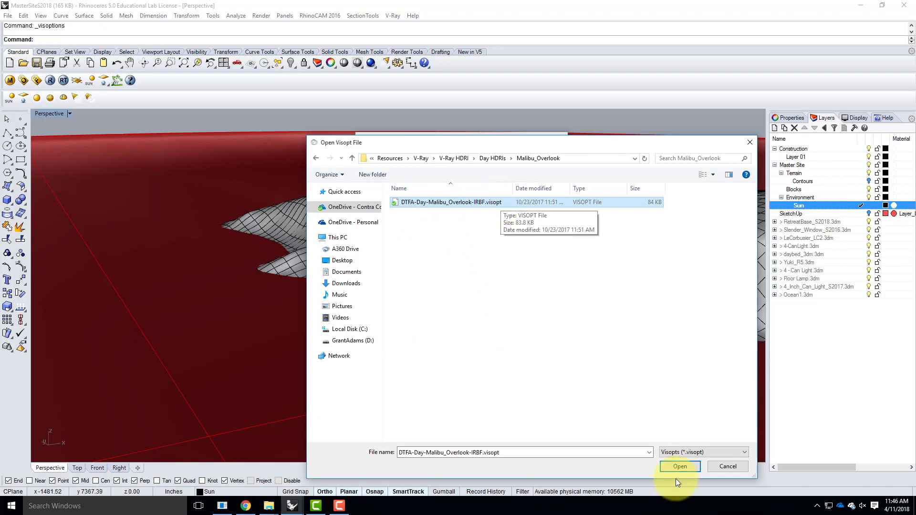
click(682, 467)
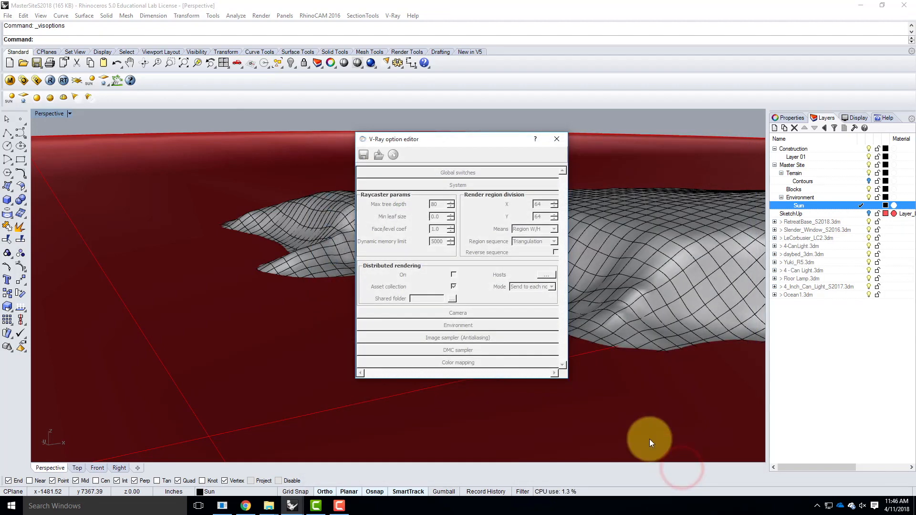
click(519, 187)
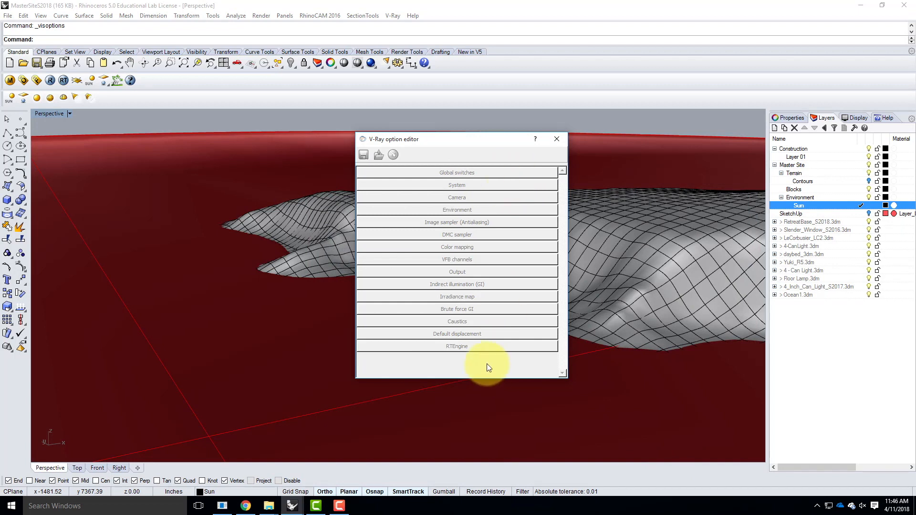
click(471, 142)
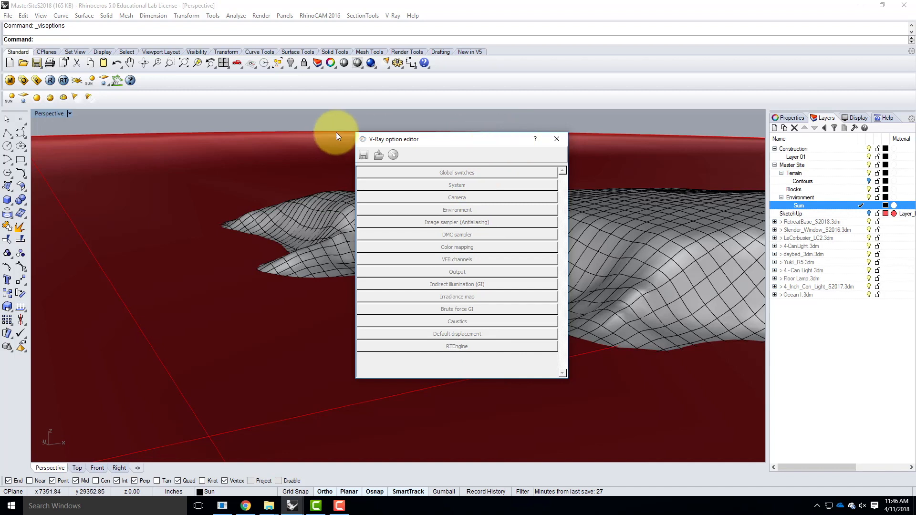
click(406, 139)
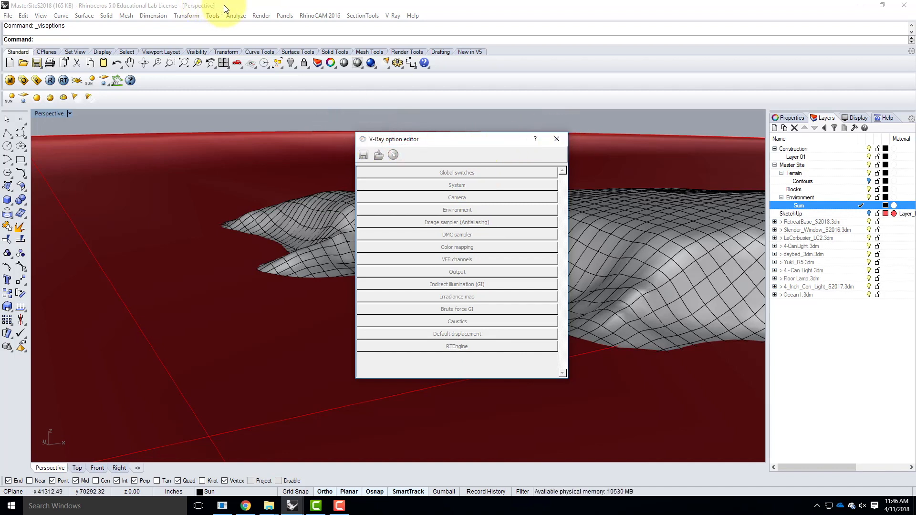
- Save the MasterSiteS2018 model and close Rhino
click(6, 17)
click(23, 61)
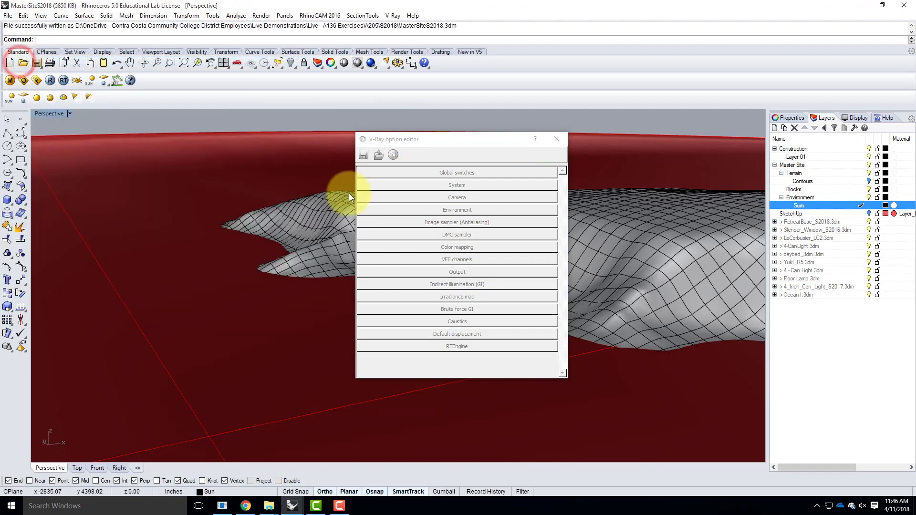
click(434, 138)
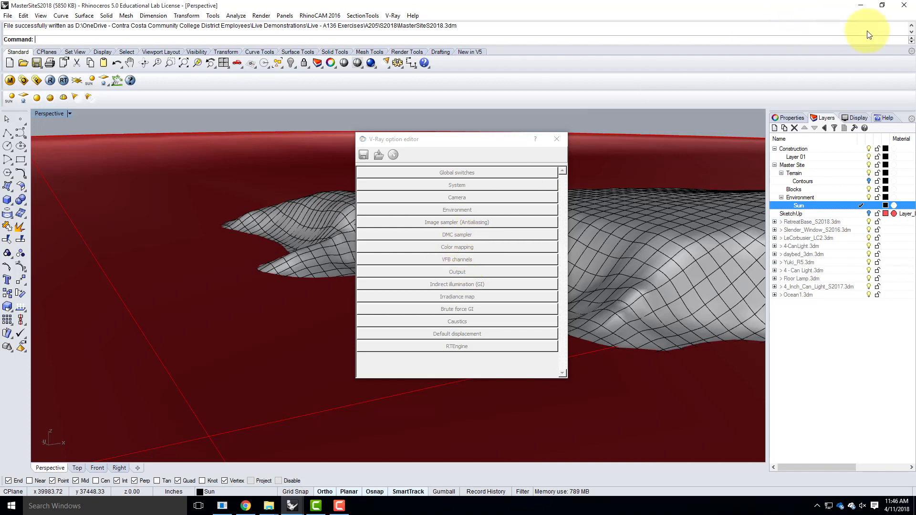
click(904, 5)
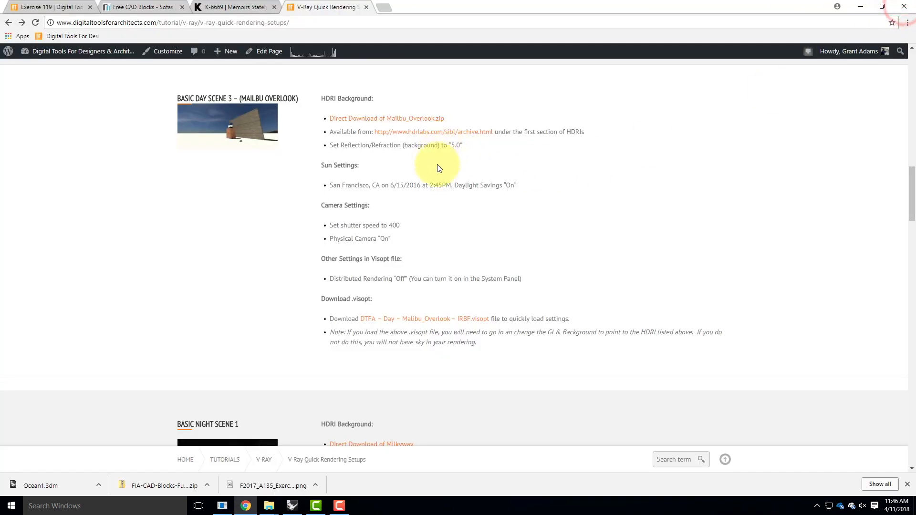
- Reopen the MasterSiteS2018 Rhino model from the S2018 folder and dismiss the startup splash window
click(861, 5)
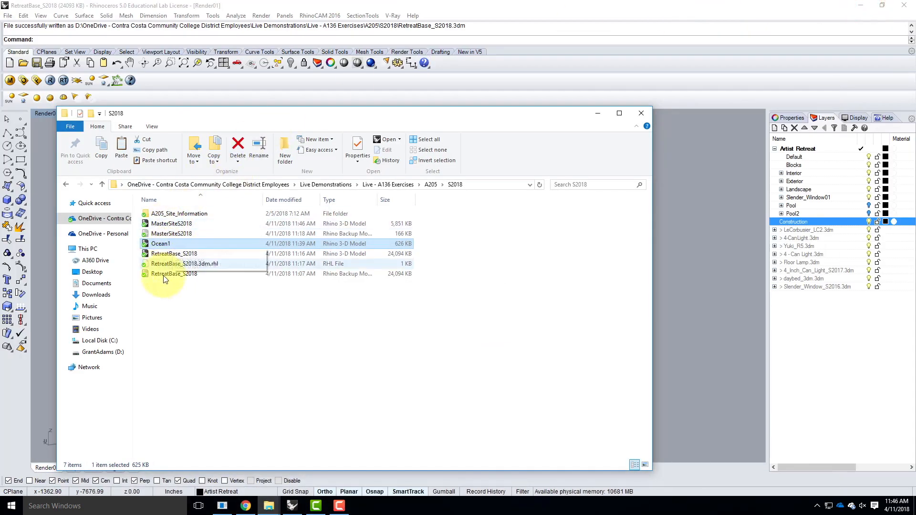
click(171, 224)
double_click(173, 225)
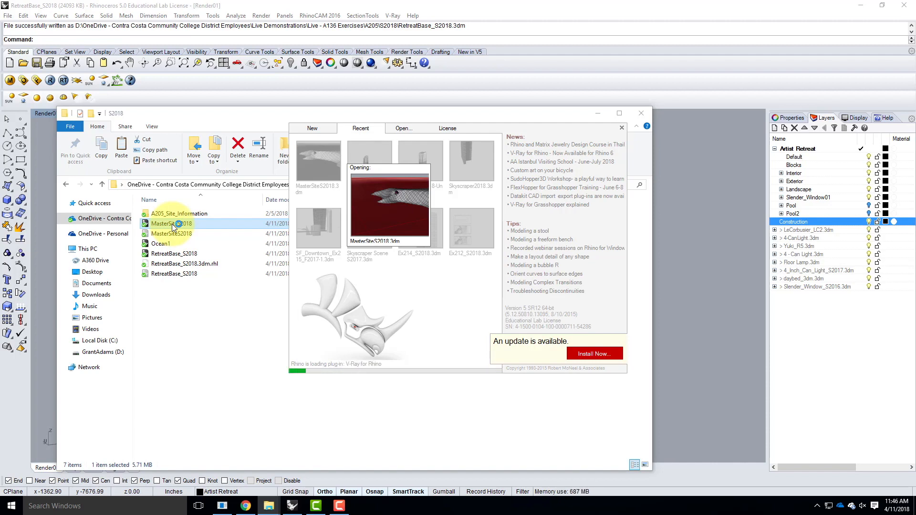
click(861, 5)
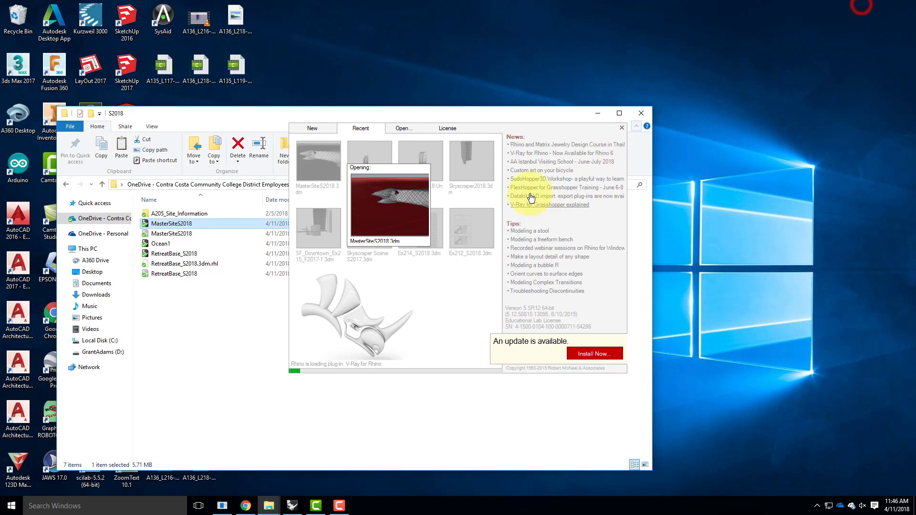
click(603, 111)
click(622, 128)
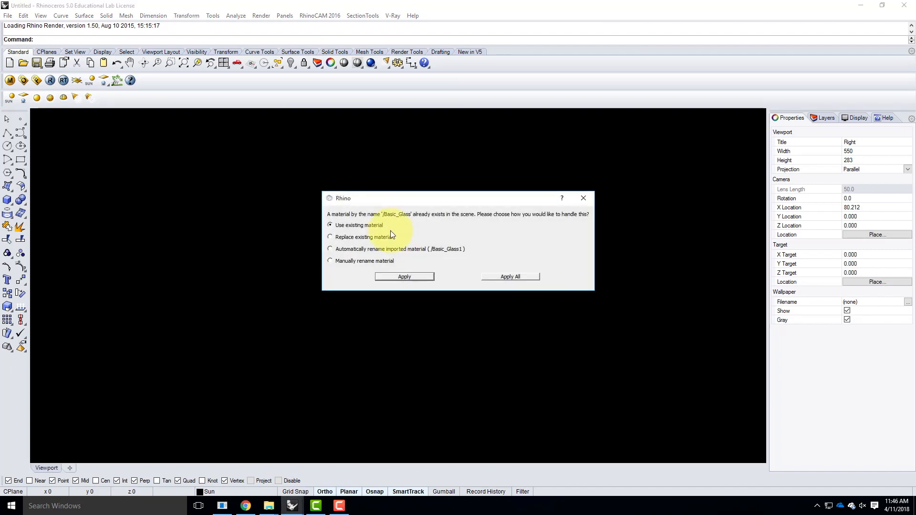
- Resolve the Basic_Glass material name conflict by replacing the existing material, applying the choice to all conflicts
click(374, 237)
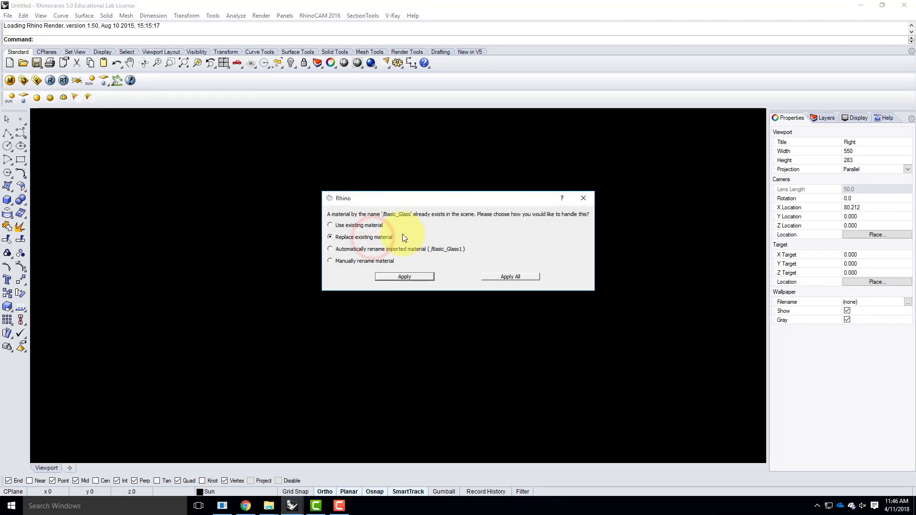
drag(401, 198, 358, 196)
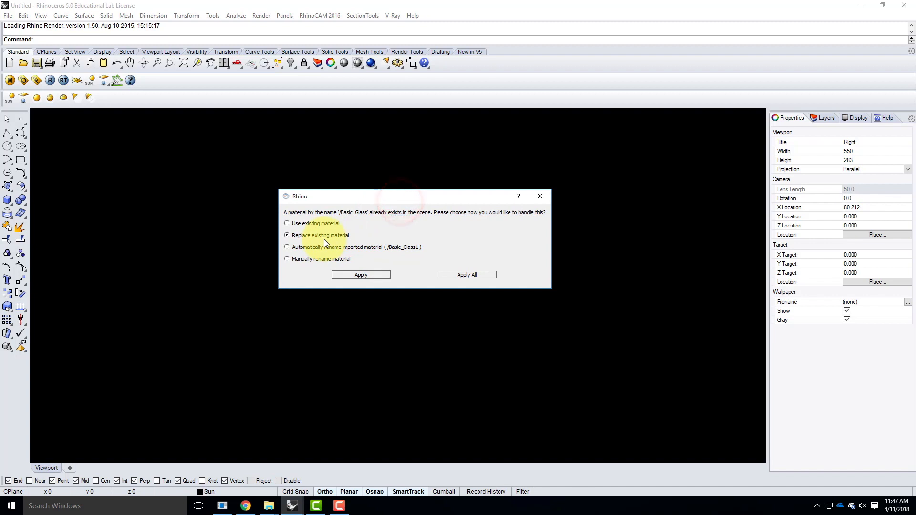
click(483, 275)
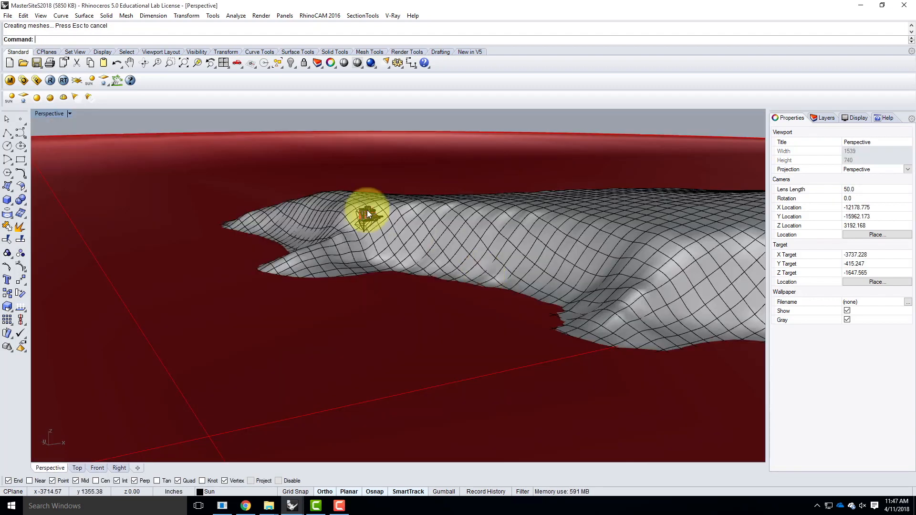
- Examine the physical camera's shutter speed and the Environment settings in the V-Ray options
click(21, 81)
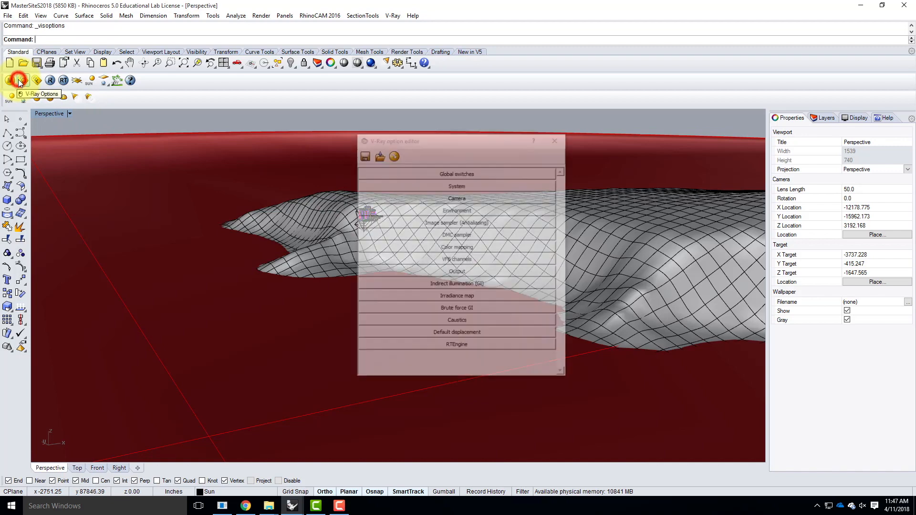
click(464, 197)
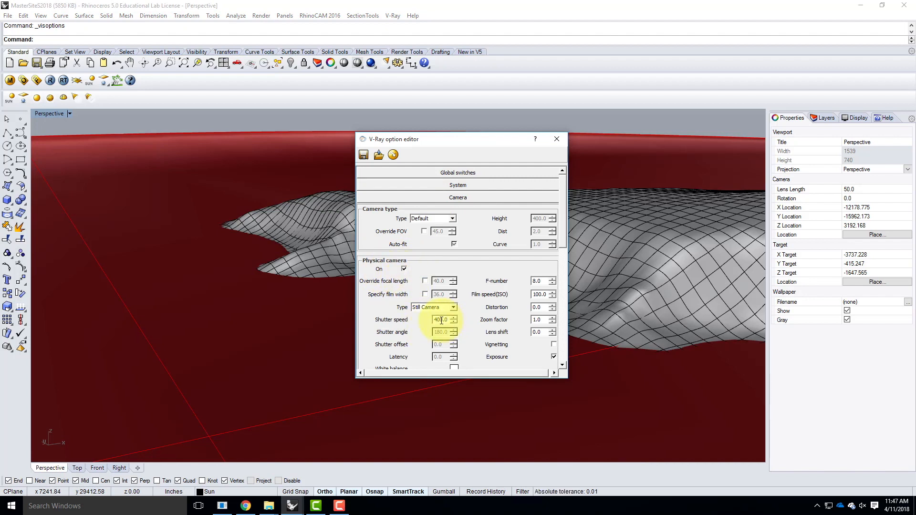
mouse_move(441, 320)
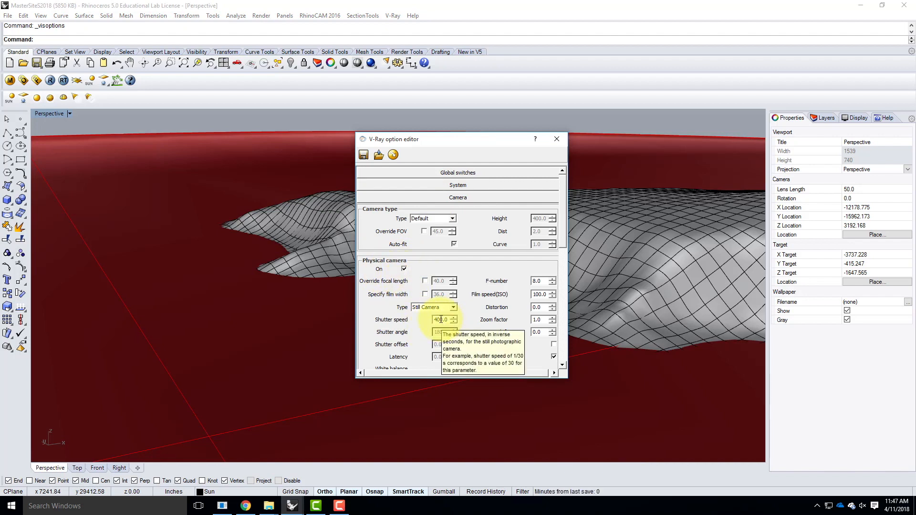
click(482, 198)
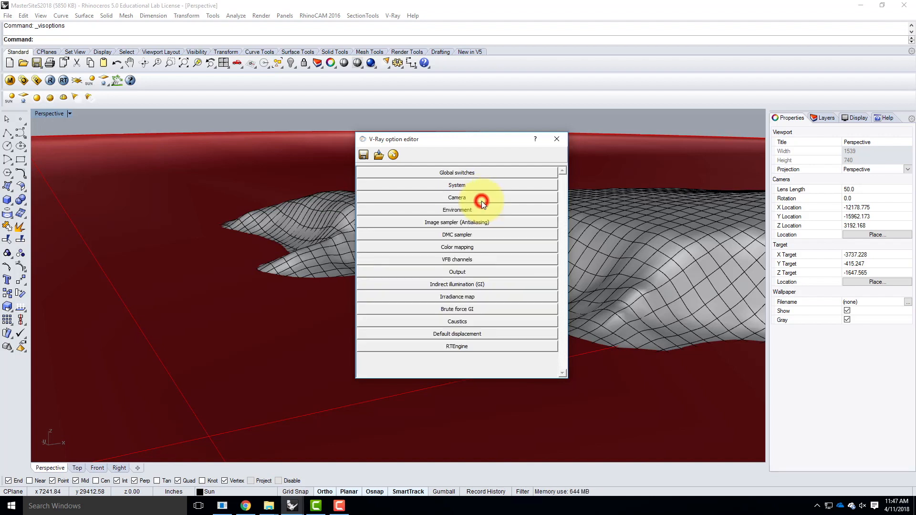
click(470, 209)
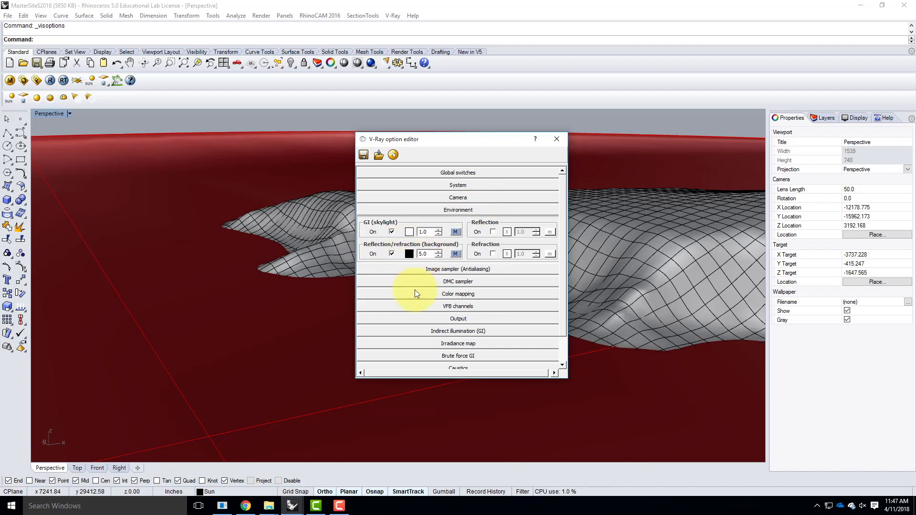
- Compare the reflection/refraction background value with the Malibu Overlook instructions in Chrome and return to Rhino
click(245, 506)
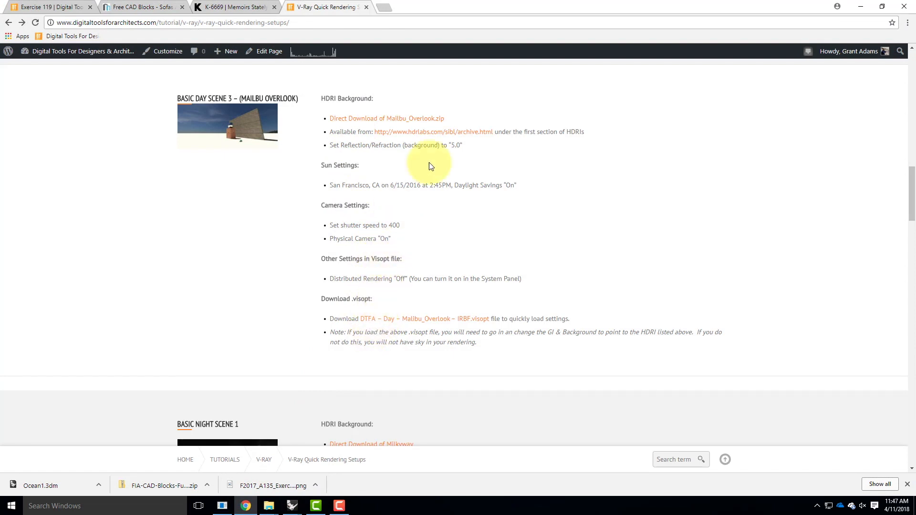
drag(329, 145, 465, 146)
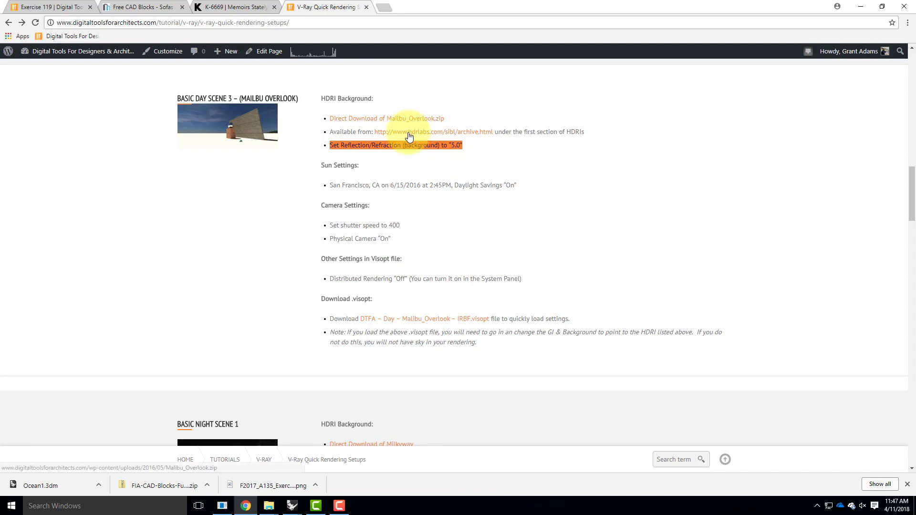
click(293, 508)
click(336, 468)
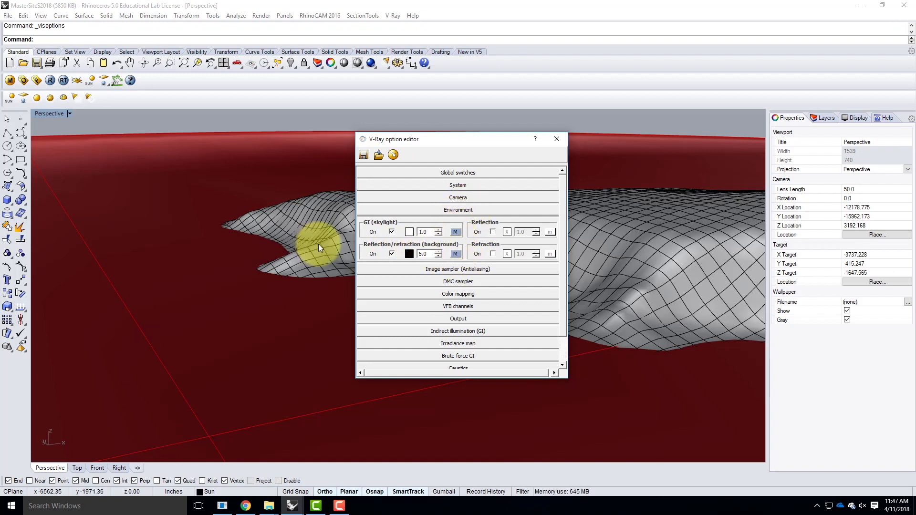
- Relink the reflection/refraction background texture to Malibu_Overlook_3k from OneDrive's Resources, V-Ray, V-Ray HDRI, Day HDRIs, Malibu_Overlook folder and preview it
click(458, 254)
click(346, 246)
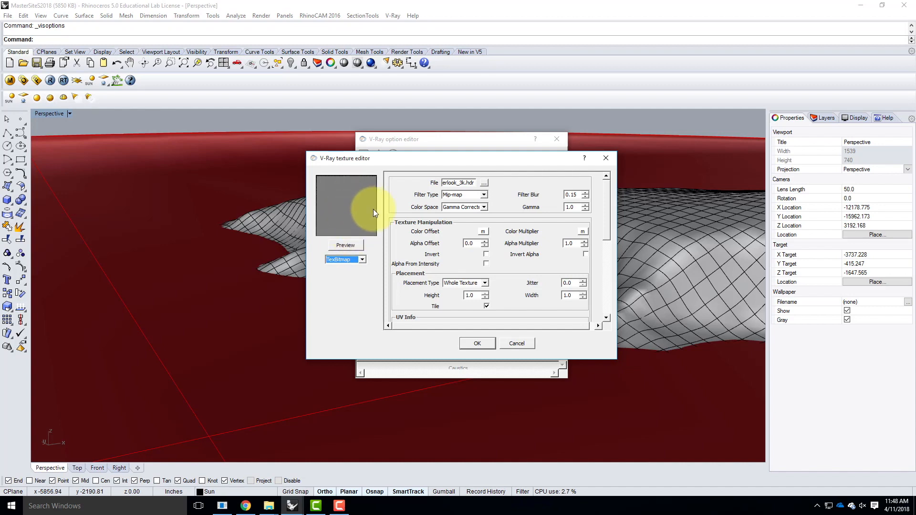
click(484, 185)
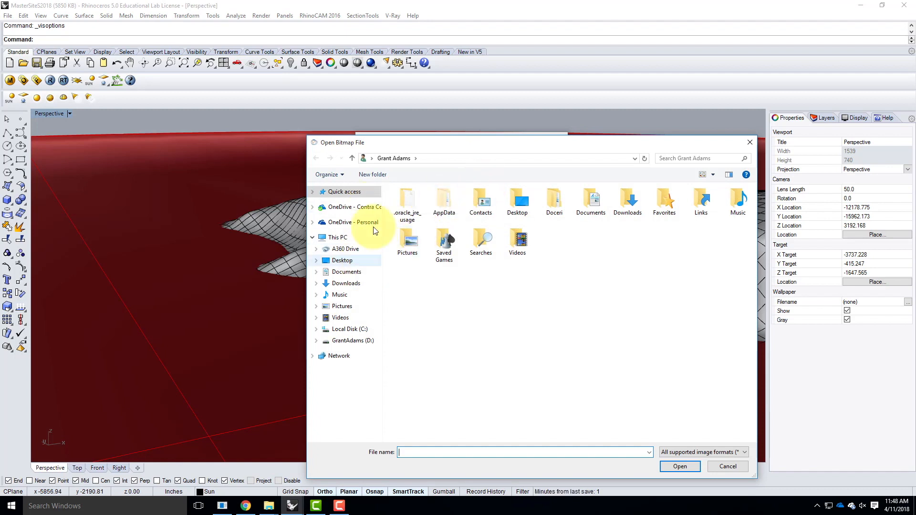
click(367, 206)
click(419, 267)
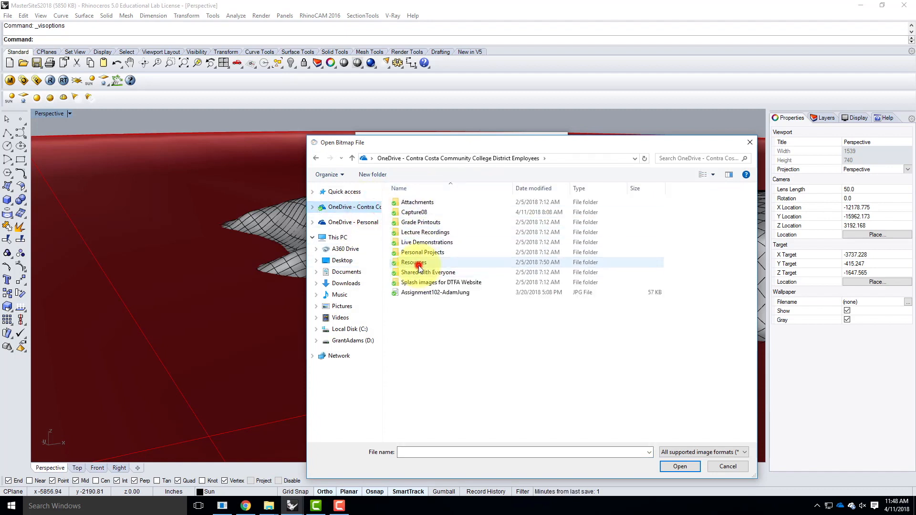
click(420, 267)
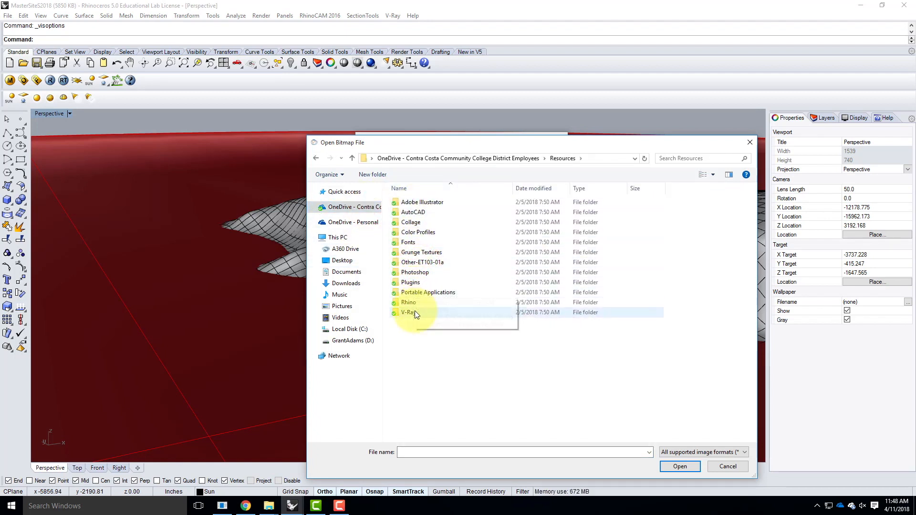
double_click(415, 313)
double_click(418, 202)
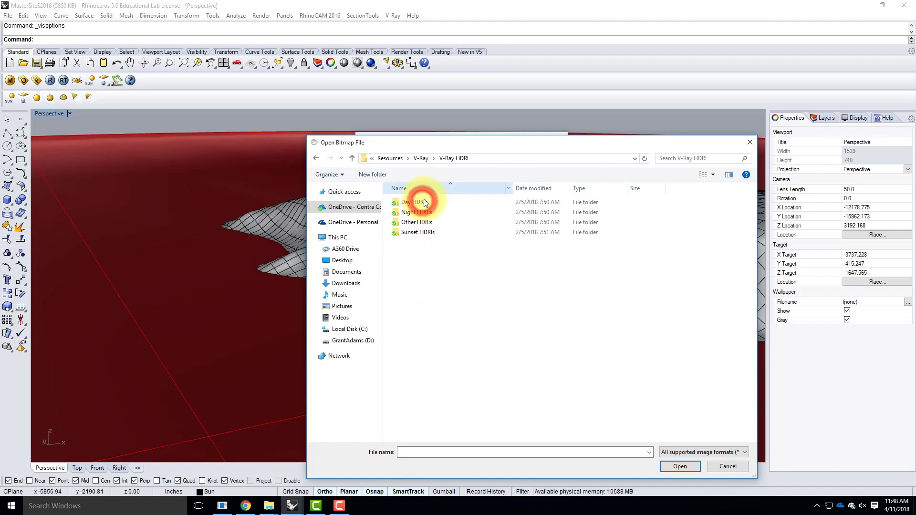
double_click(424, 202)
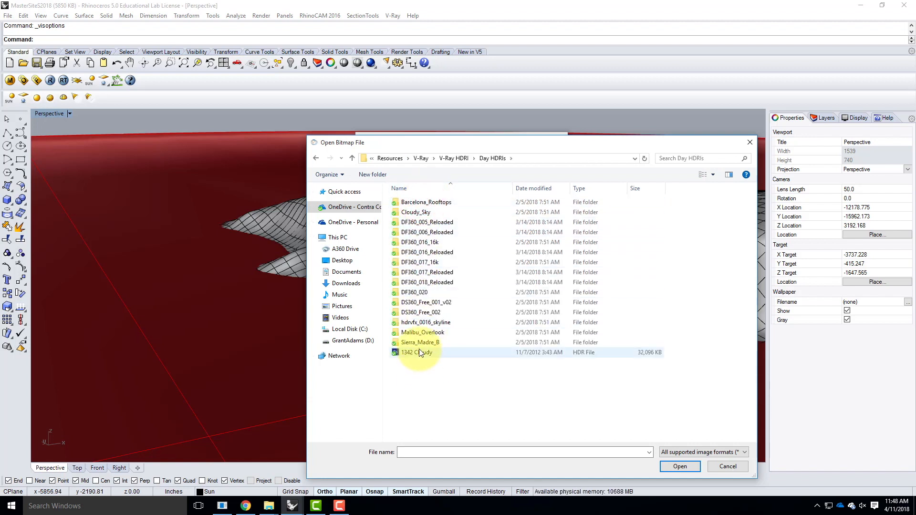
double_click(419, 333)
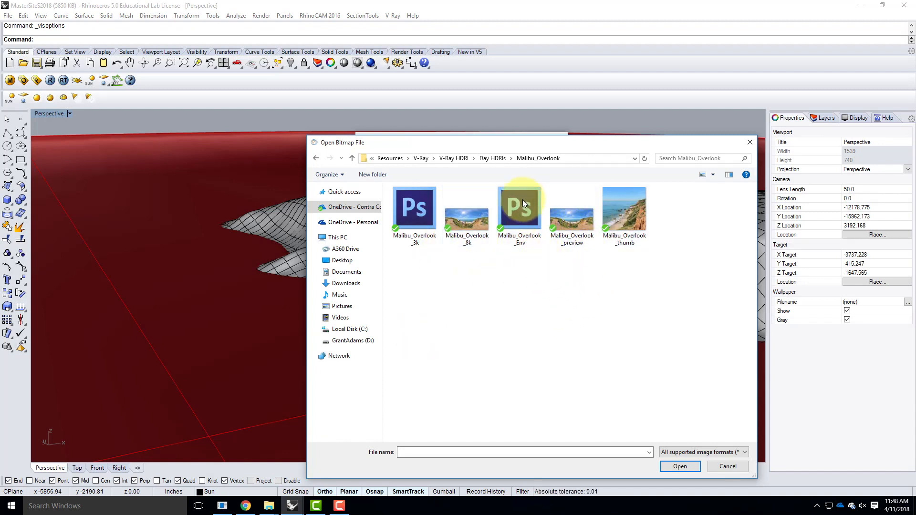
click(427, 218)
click(680, 467)
click(352, 246)
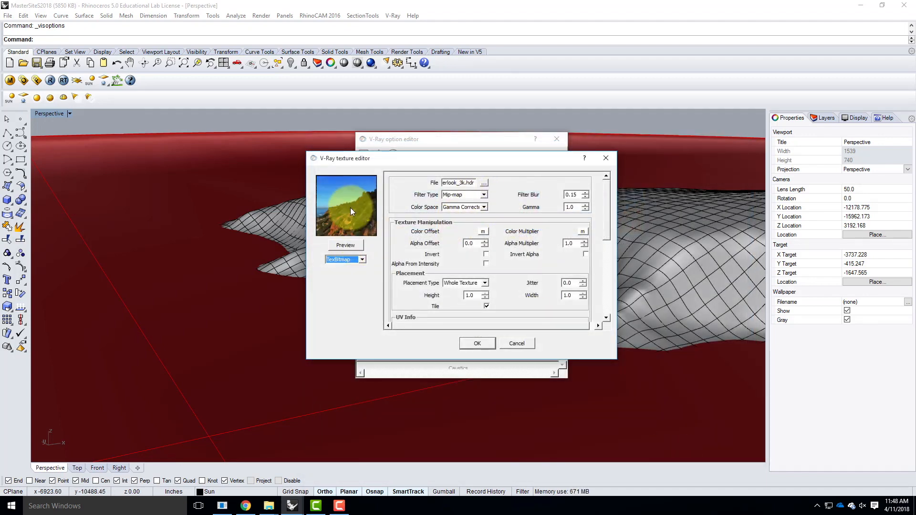
click(480, 341)
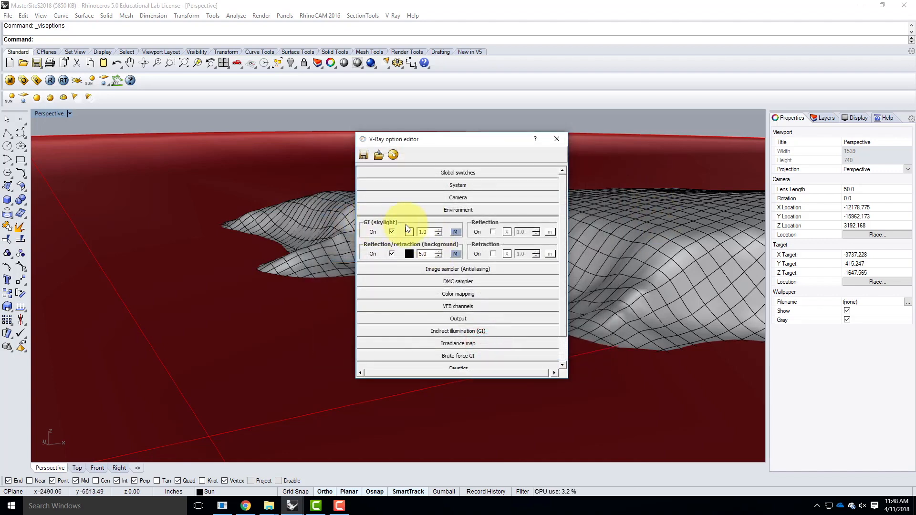
- Relink the GI skylight texture to Malibu_Overlook_Env from the Malibu_Overlook folder and close the V-Ray options
click(455, 232)
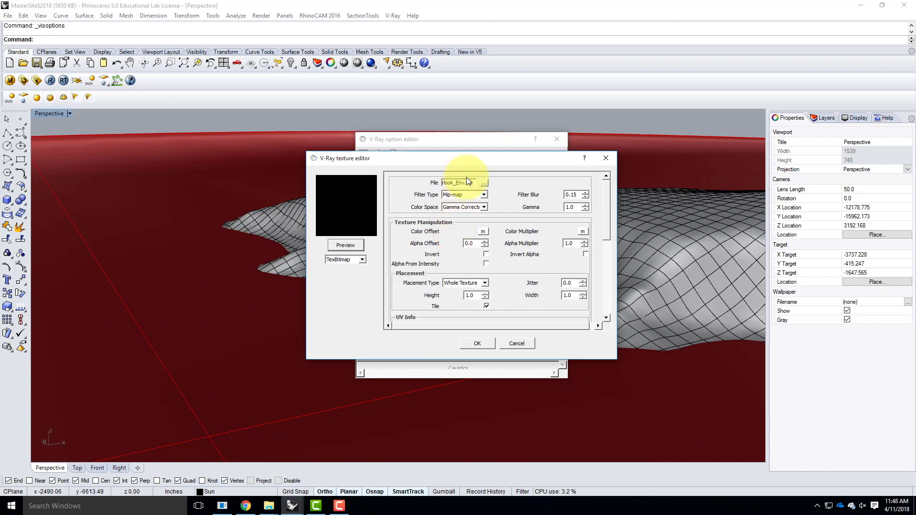
click(484, 183)
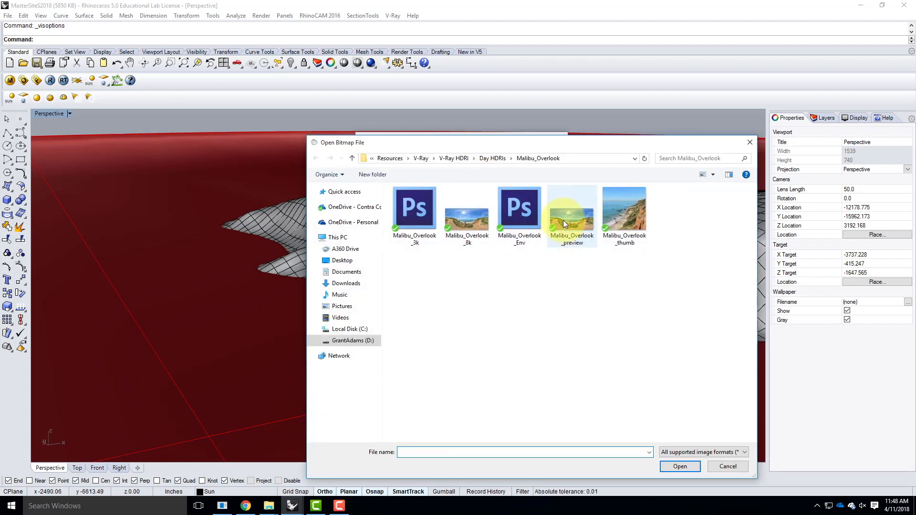
click(528, 210)
click(681, 467)
click(478, 343)
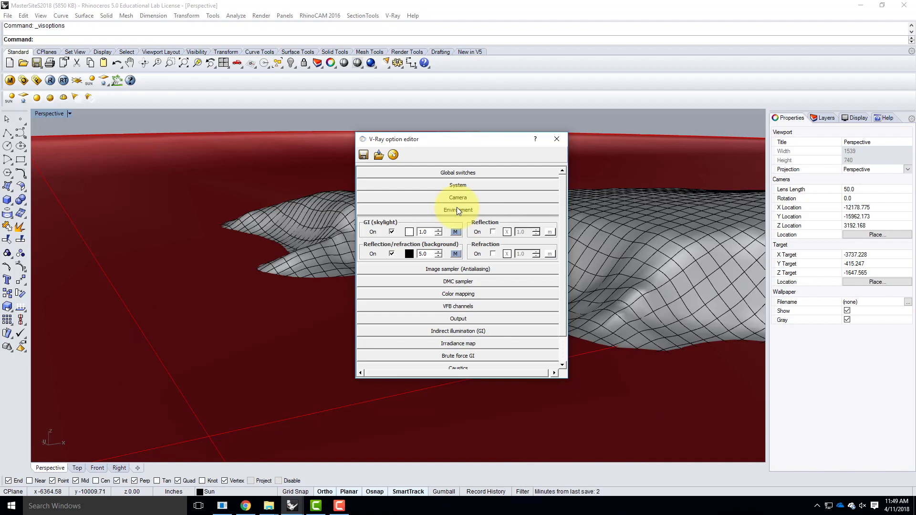
click(554, 138)
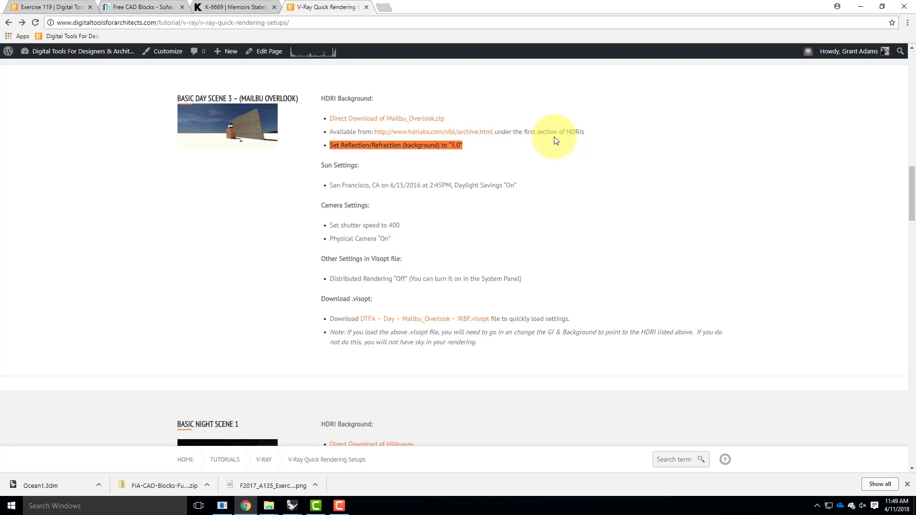
- Return to Rhino and frame the RetreatBase_S2018 block in the Perspective view from a low side angle against the hillside
click(855, 6)
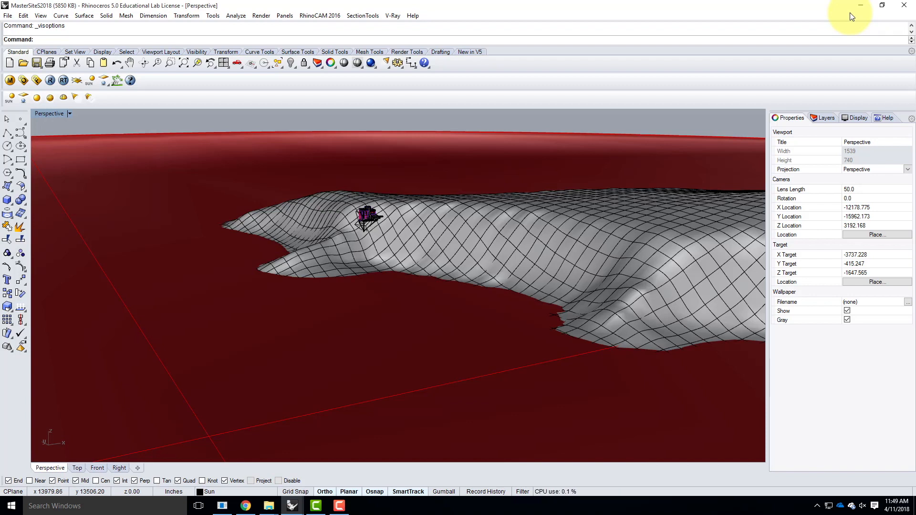
scroll(375, 222, up, 5)
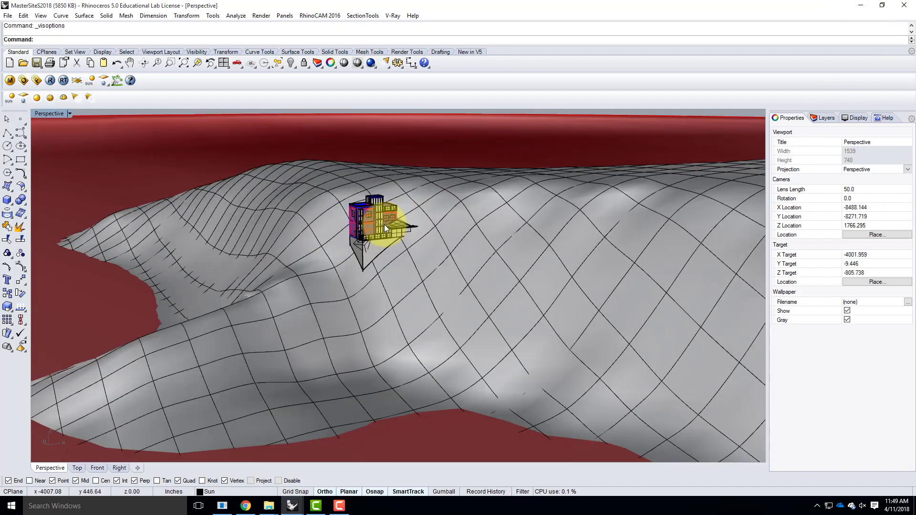
scroll(386, 222, up, 5)
click(377, 300)
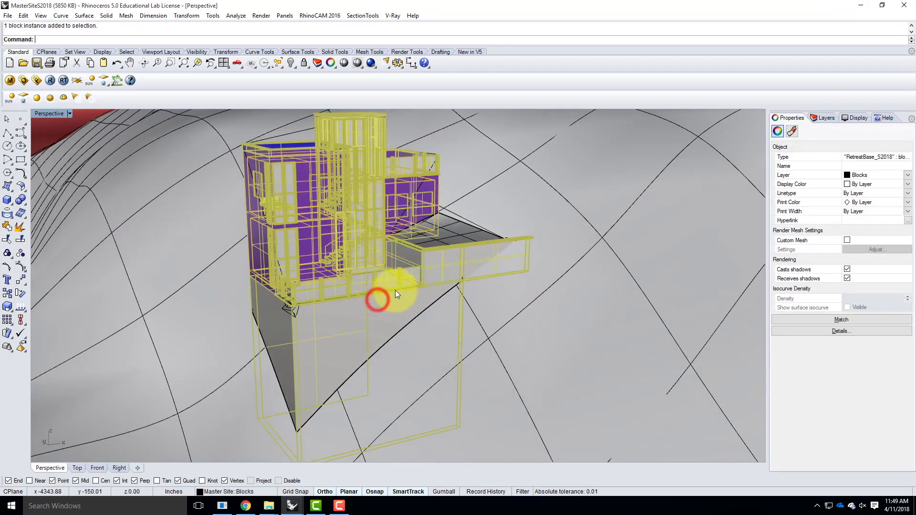
text(z)
key(Return)
text(s)
key(Return)
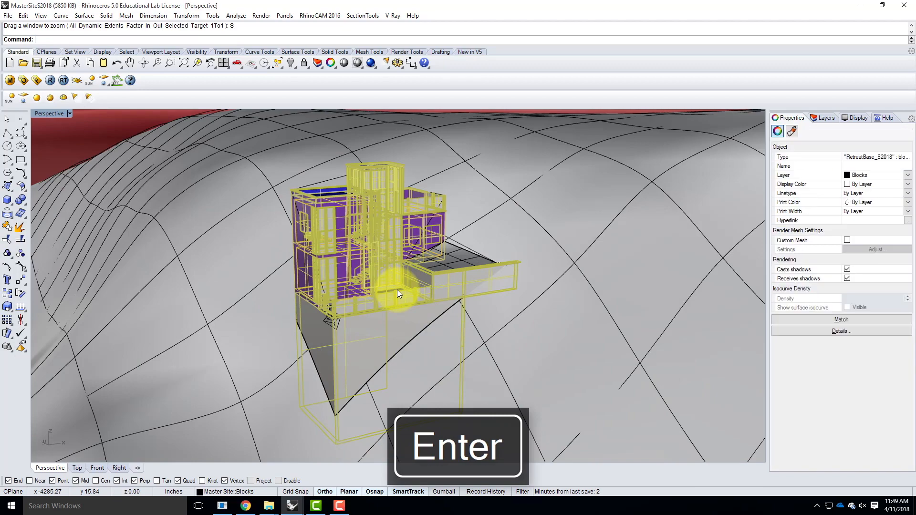
mouse_move(595, 273)
right_down()
mouse_move(518, 259)
mouse_move(568, 248)
mouse_move(514, 248)
mouse_move(506, 277)
mouse_move(548, 248)
mouse_move(552, 258)
right_up()
right_drag(493, 261, 468, 260)
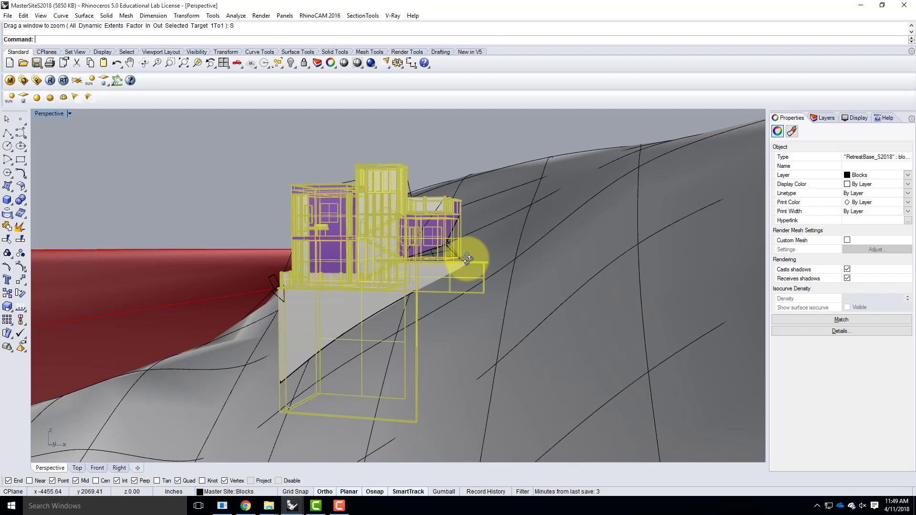
key(Escape)
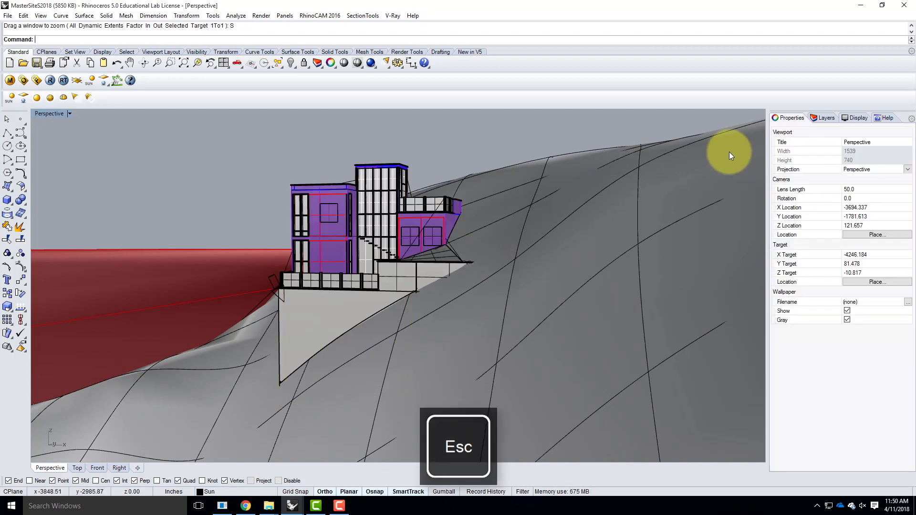
- Set the Perspective viewport's camera lens length to 28 and bring the camera close to the retreat
click(859, 192)
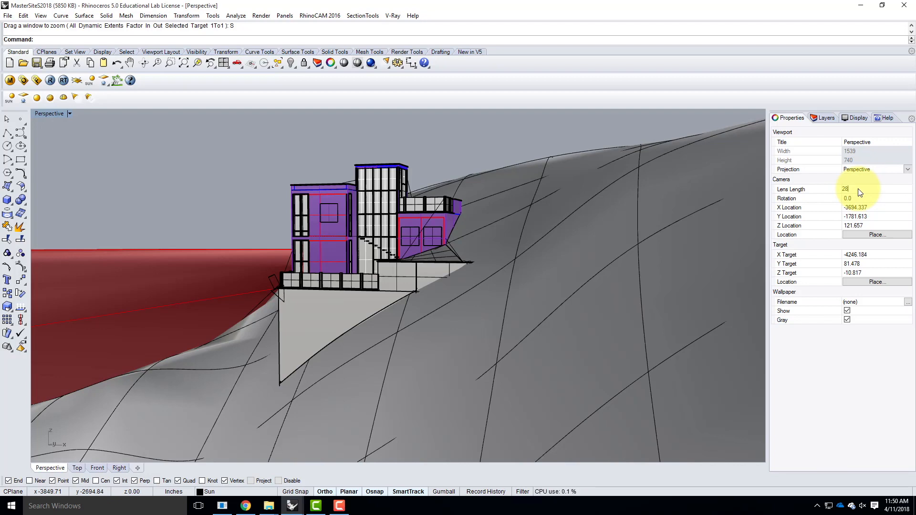
key(Tab)
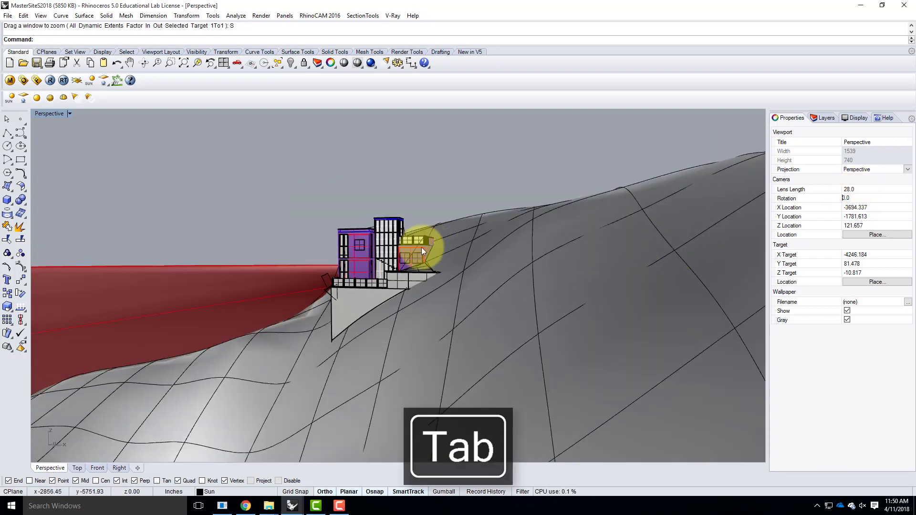
scroll(406, 252, up, 6)
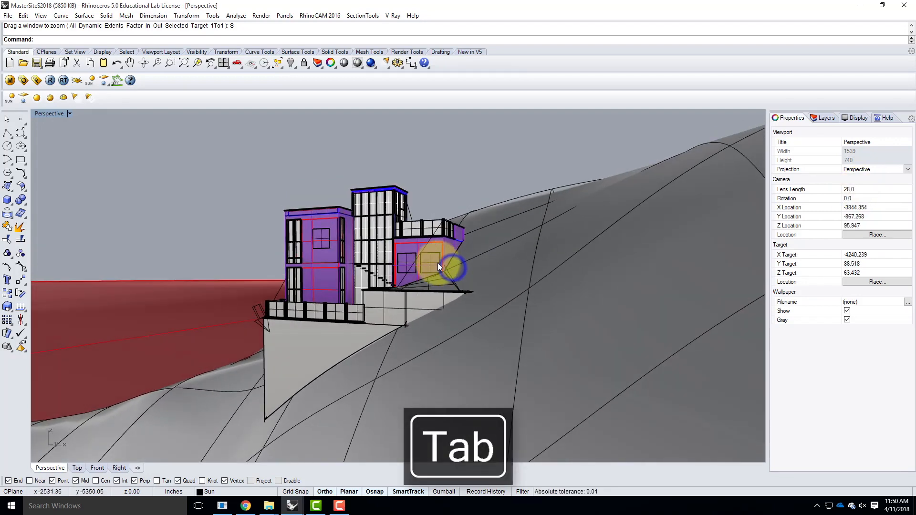
scroll(394, 259, up, 4)
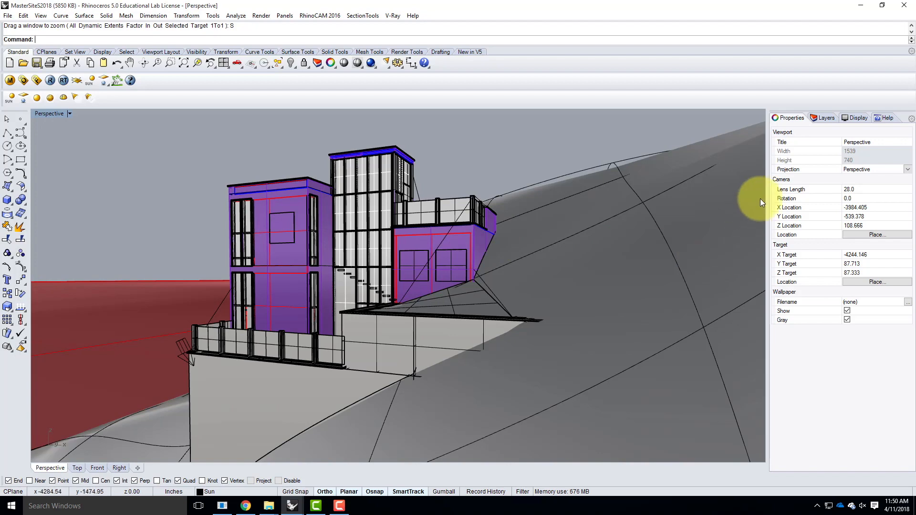
- Set the camera lens length to 50 and pull back until the whole retreat building fits the view
double_click(862, 191)
text(50)
key(Tab)
scroll(650, 299, down, 5)
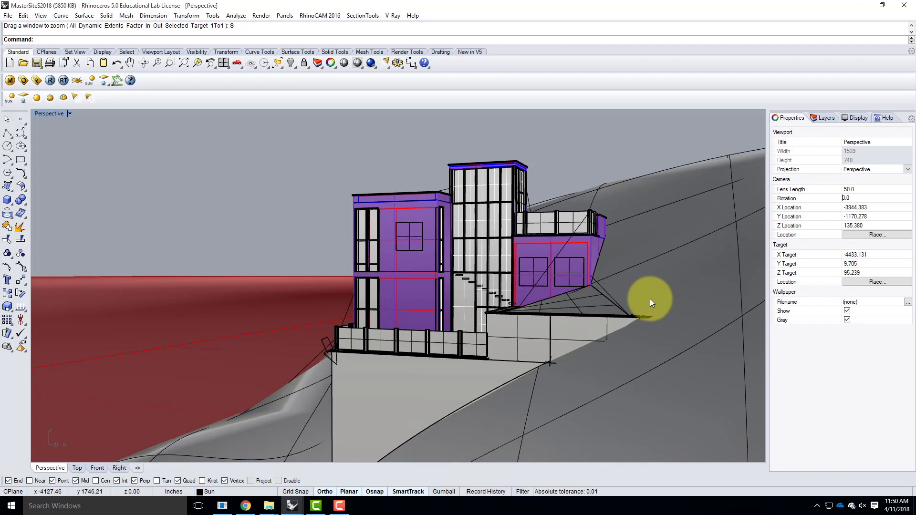
- Set the camera lens length to 18 and move in close to compare the wide-angle distortion of the retreat
double_click(866, 190)
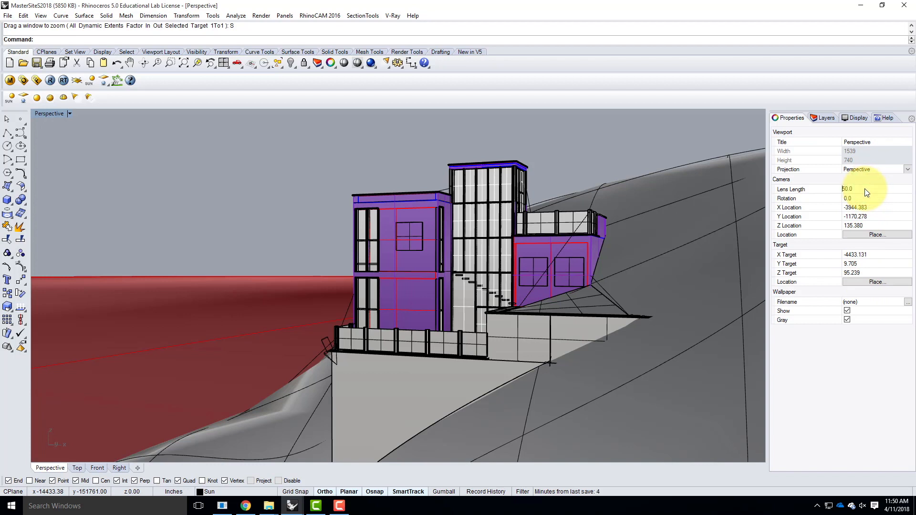
double_click(867, 190)
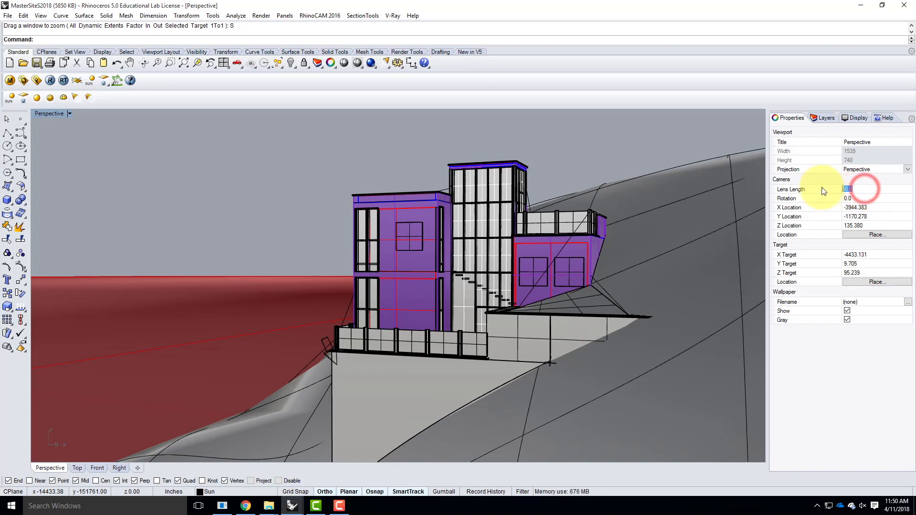
text(18)
key(Tab)
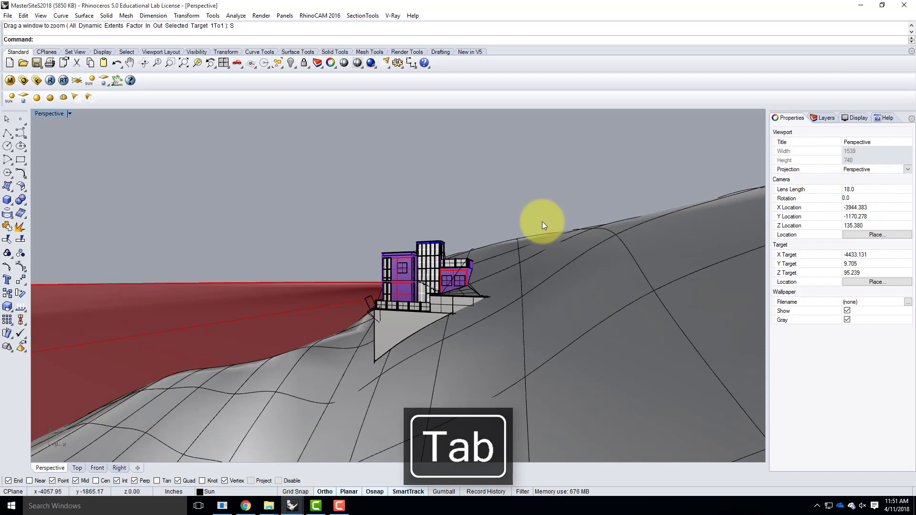
scroll(438, 272, up, 11)
mouse_move(549, 289)
right_down()
mouse_move(540, 275)
mouse_move(538, 285)
mouse_move(594, 288)
mouse_move(549, 289)
right_up()
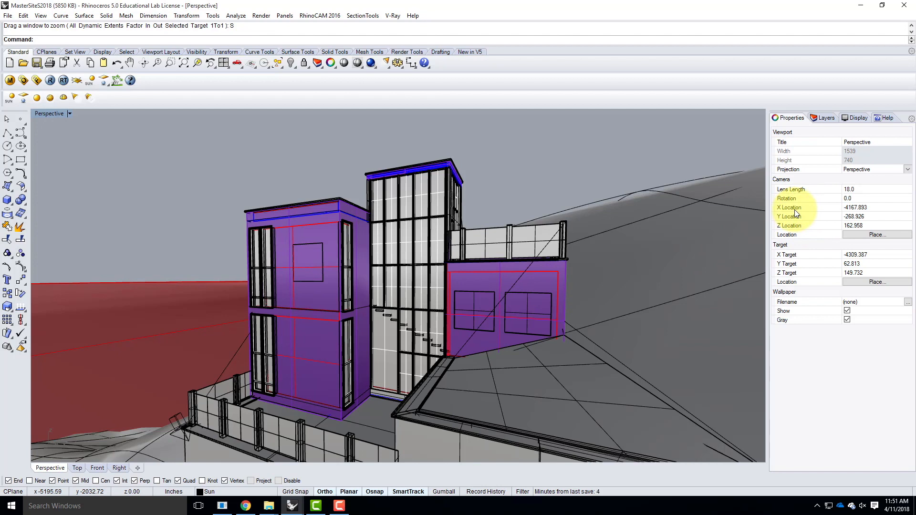
- Return the camera lens length to 28 and back off from the building
click(870, 188)
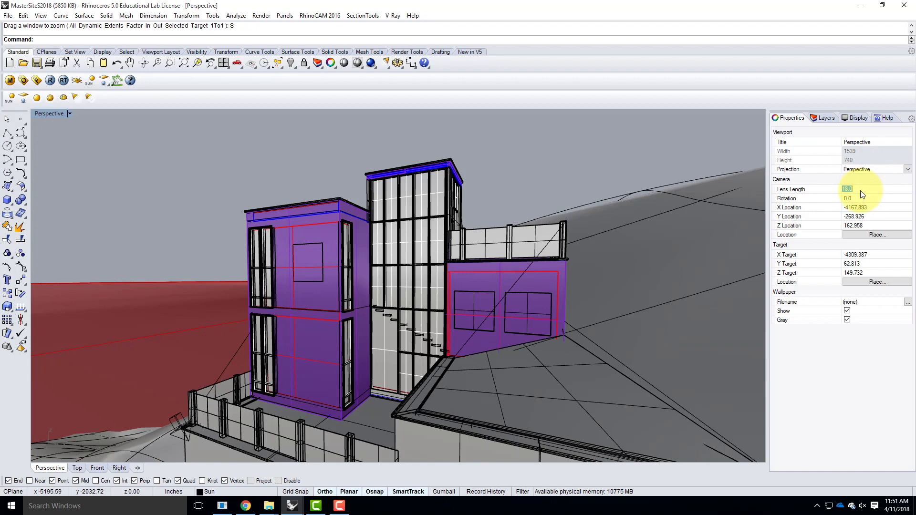
key(BackSpace)
text(28)
key(Tab)
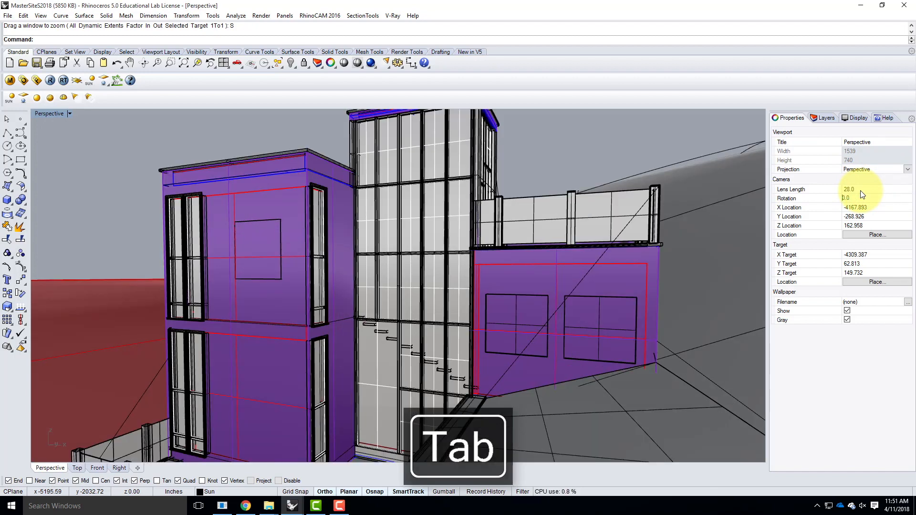
scroll(716, 328, down, 3)
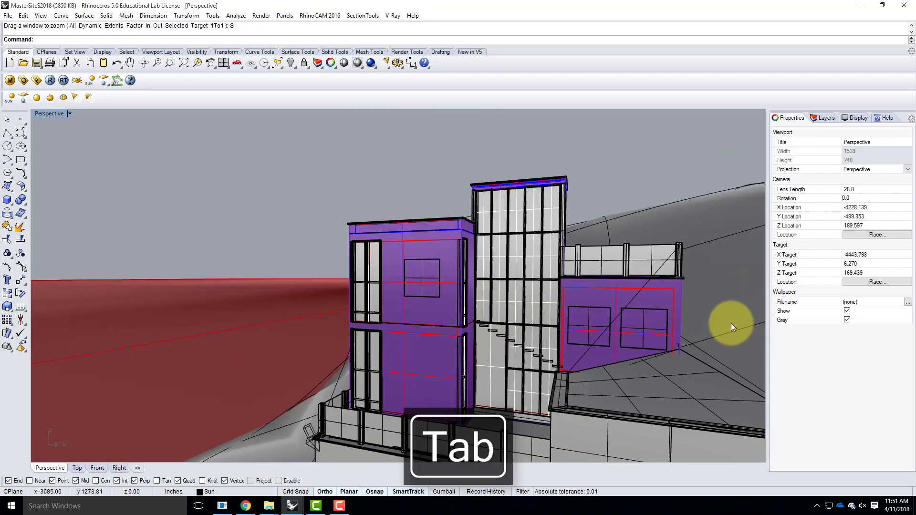
- Compose a close, low-angle perspective of the retreat with the hillside behind its upper deck and the ocean plane beyond the lower terrace
right_drag(737, 324, 706, 318)
scroll(567, 304, down, 3)
right_drag(612, 325, 599, 319)
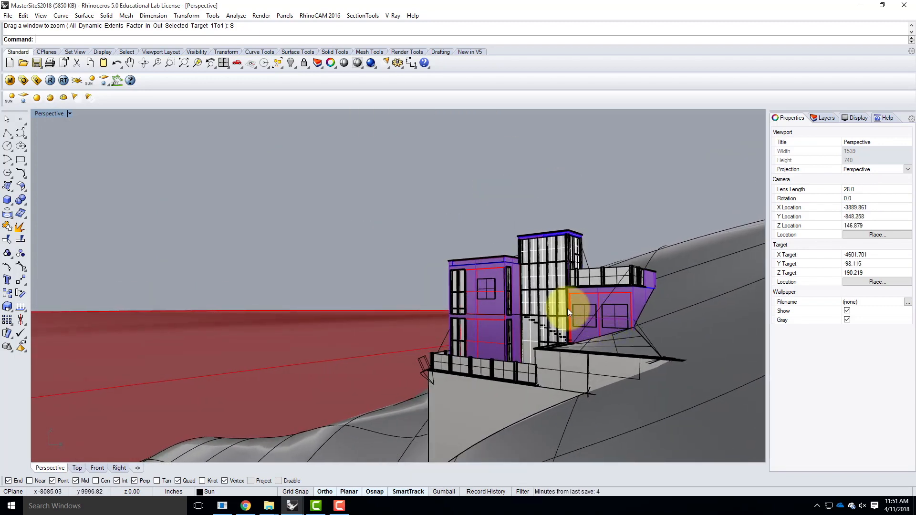
scroll(497, 310, down, 3)
right_drag(582, 311, 598, 312)
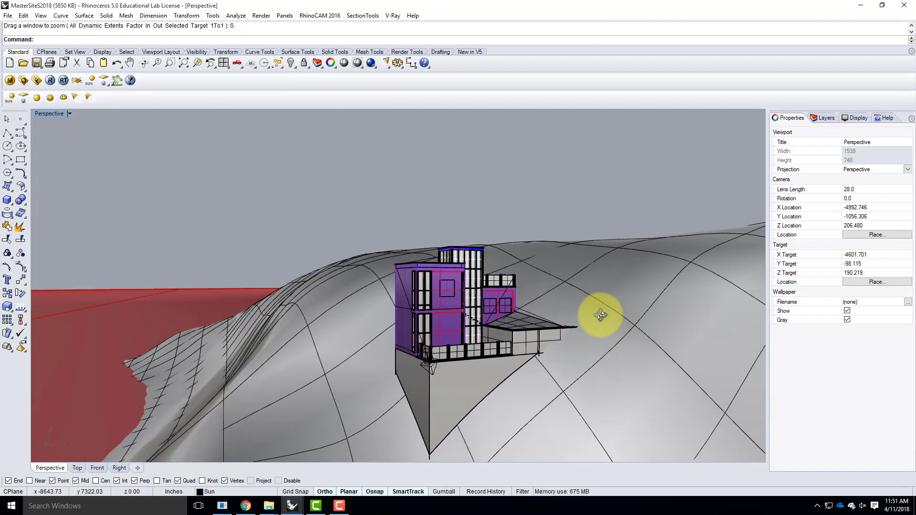
scroll(490, 382, up, 2)
right_drag(491, 383, 498, 369)
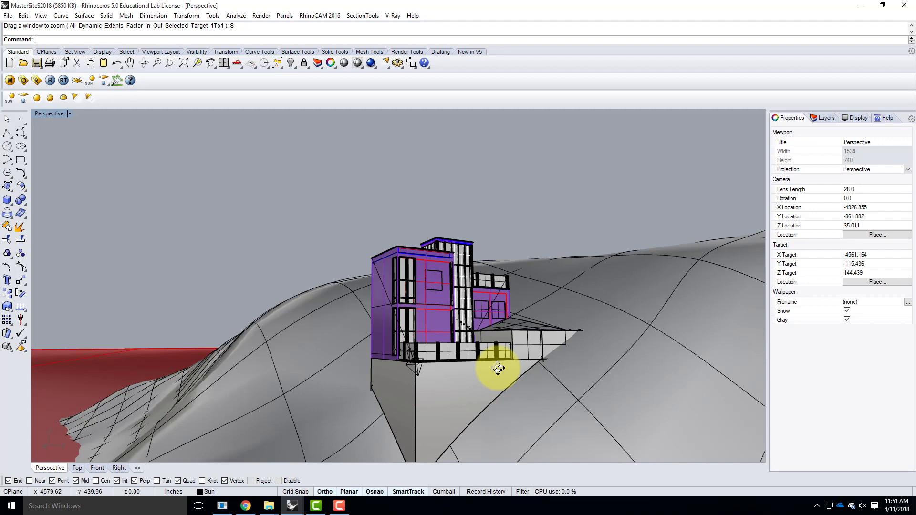
right_drag(630, 317, 593, 337)
scroll(581, 336, up, 3)
scroll(501, 290, up, 3)
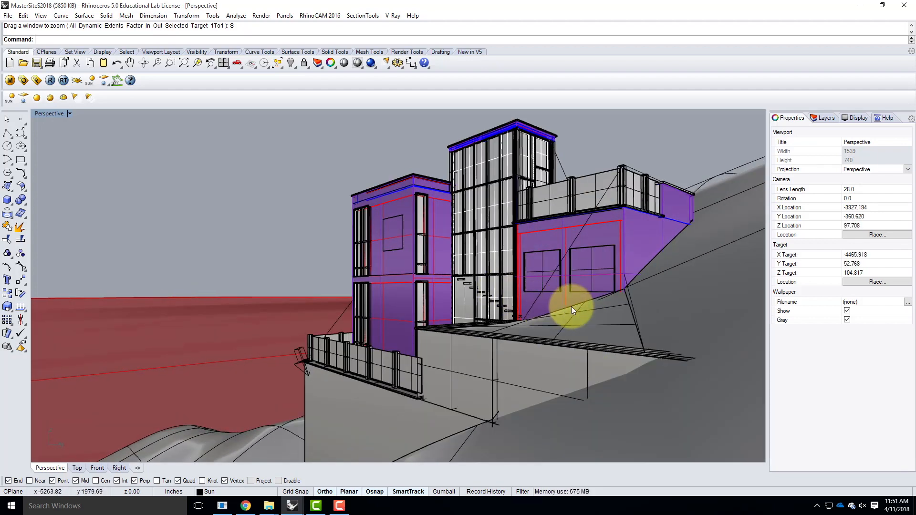
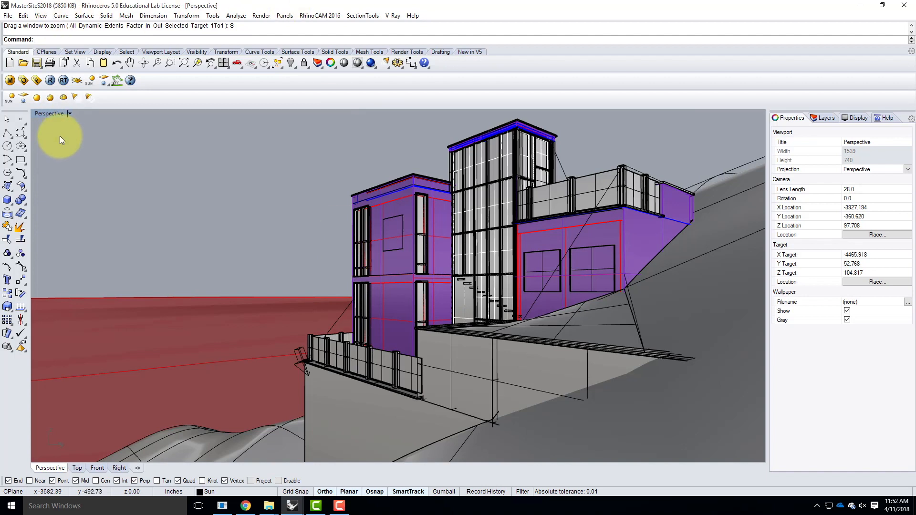
- Save the current Perspective viewport as a named view called Exterior01 and close the named views window
click(70, 113)
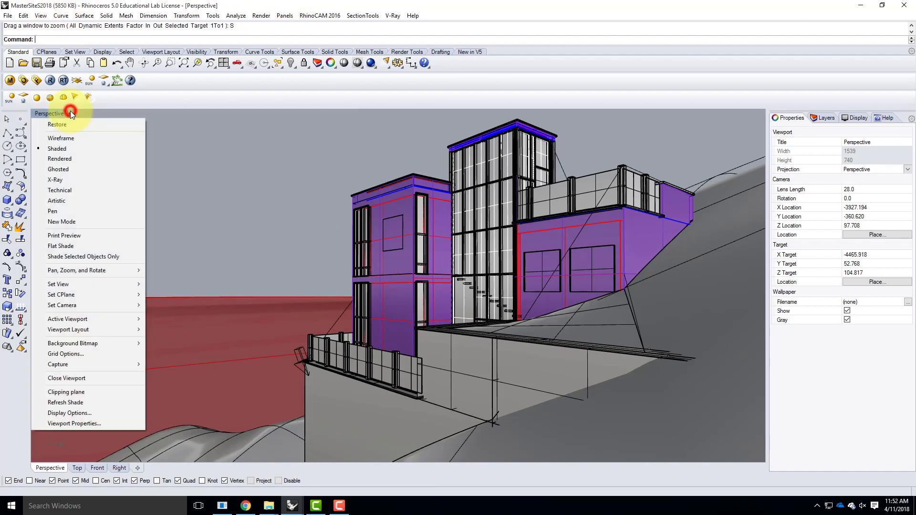
mouse_move(64, 286)
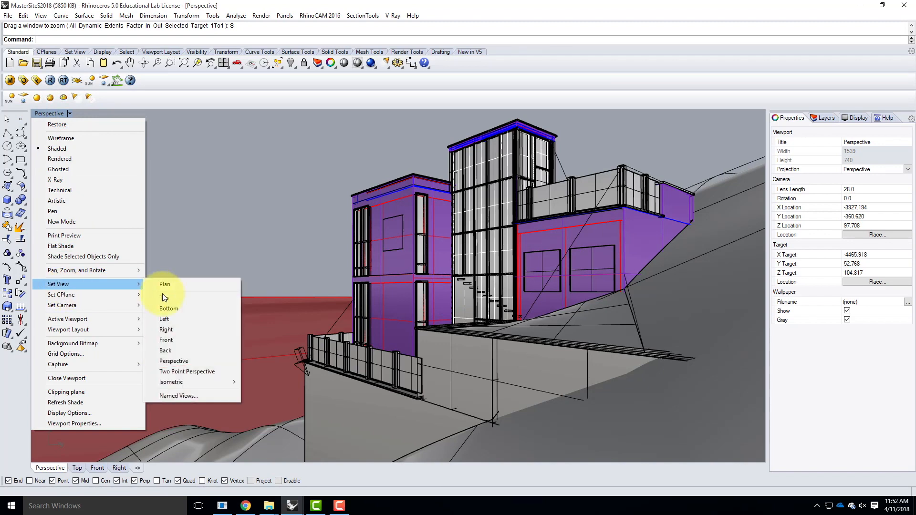
click(181, 396)
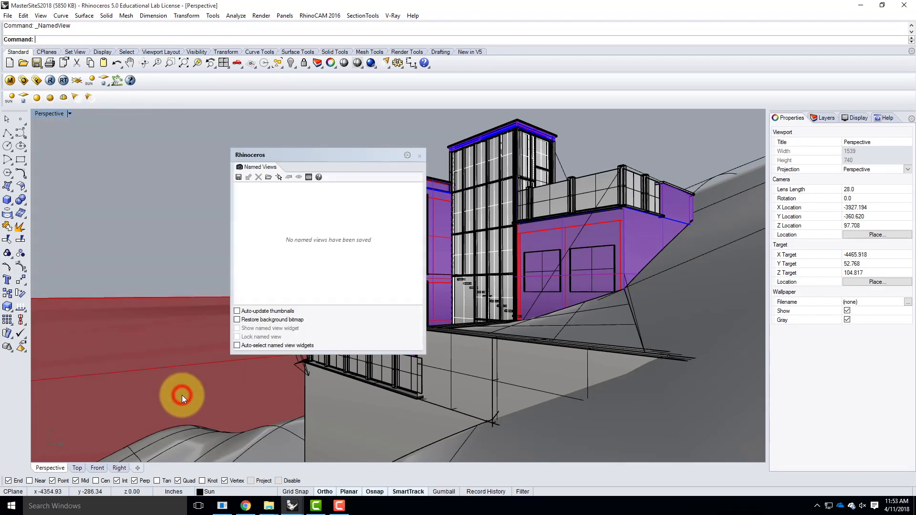
click(239, 178)
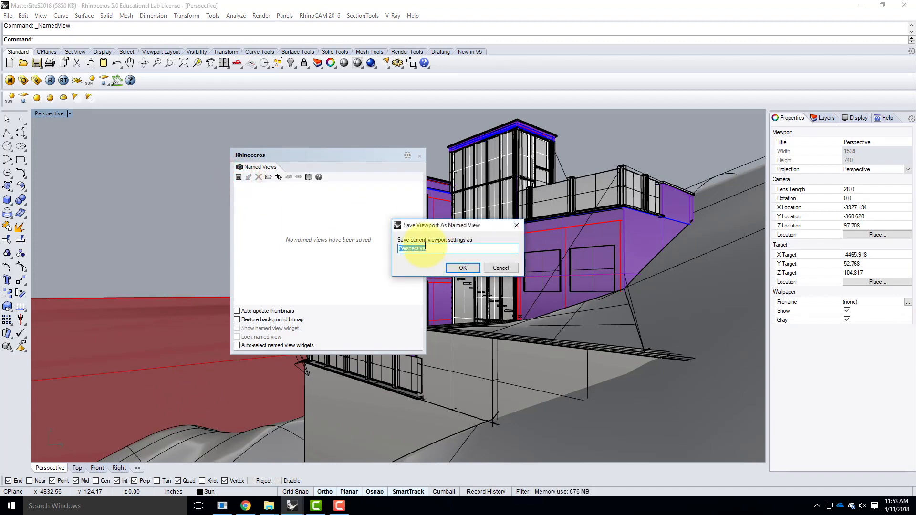
text(eXT)
key(BackSpace)
key(BackSpace)
key(BackSpace)
key(Caps_Lock)
text(Exter)
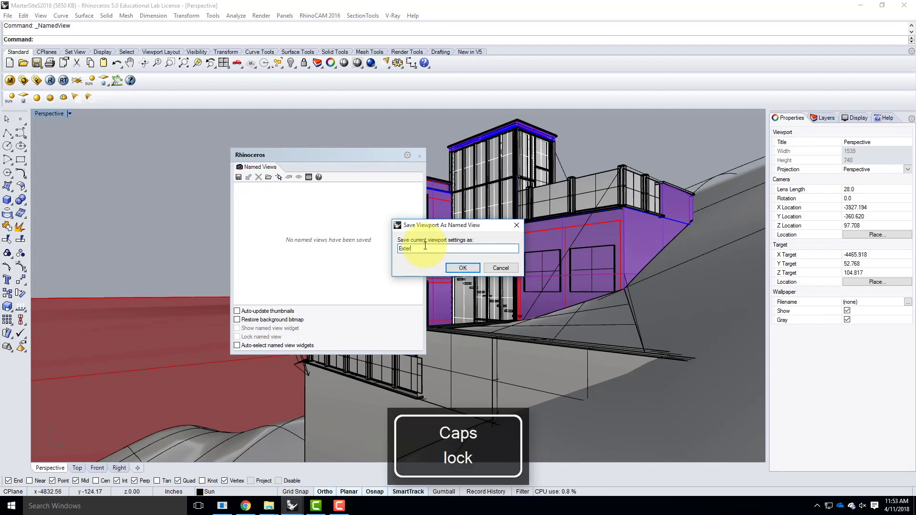
text(ior01)
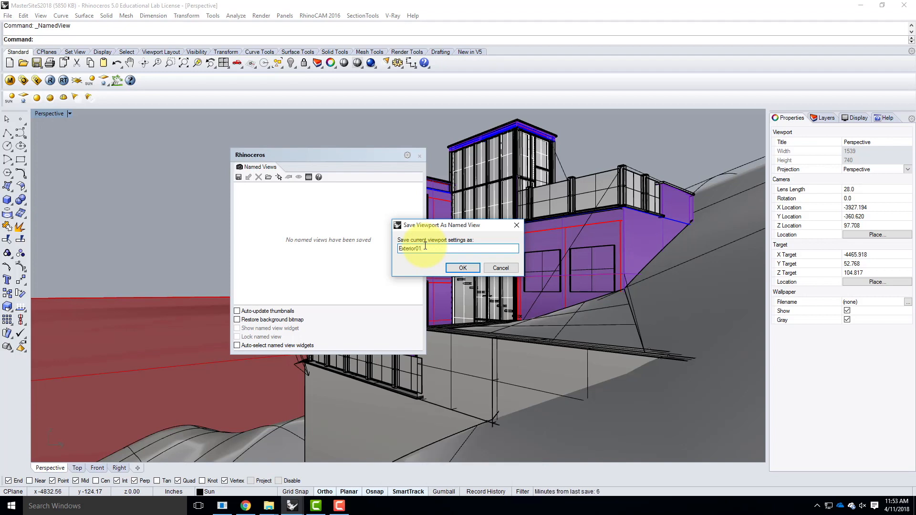
click(463, 268)
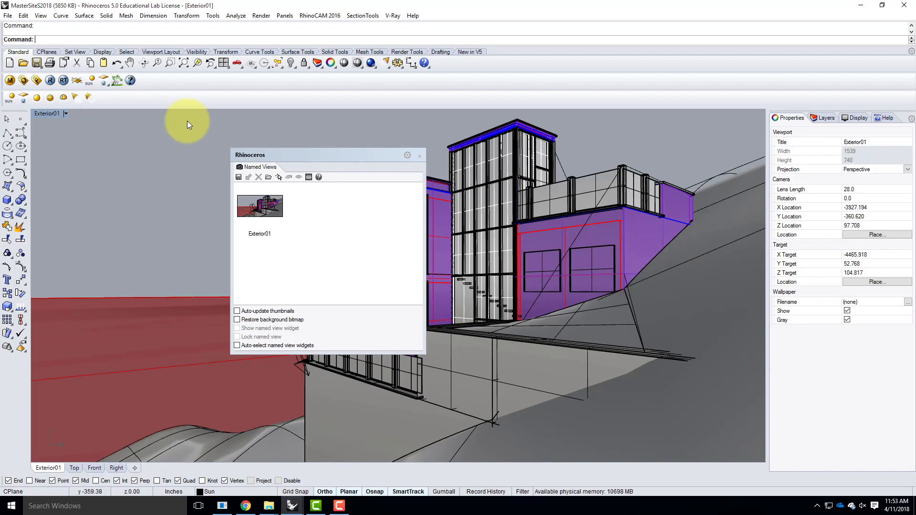
click(419, 156)
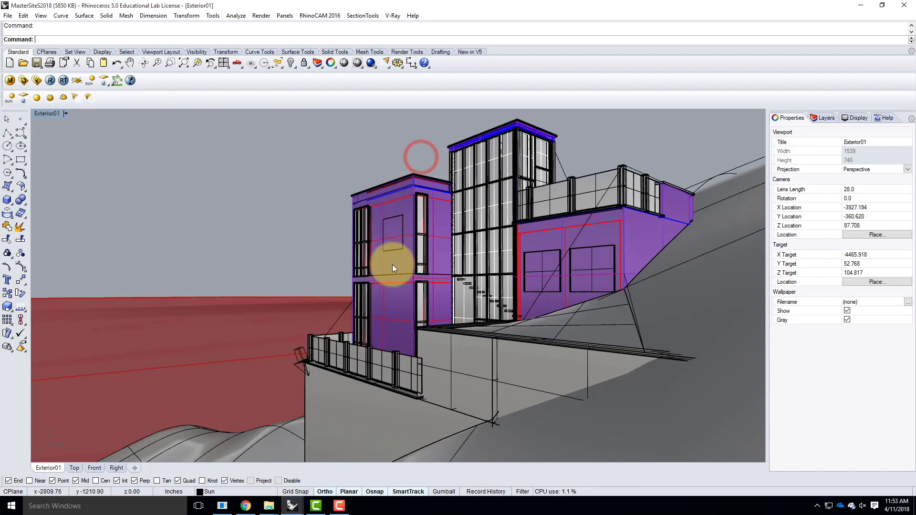
- Orbit away to a high view of the retreat and restore the Exterior01 named view
right_drag(333, 251, 315, 306)
right_drag(403, 256, 409, 281)
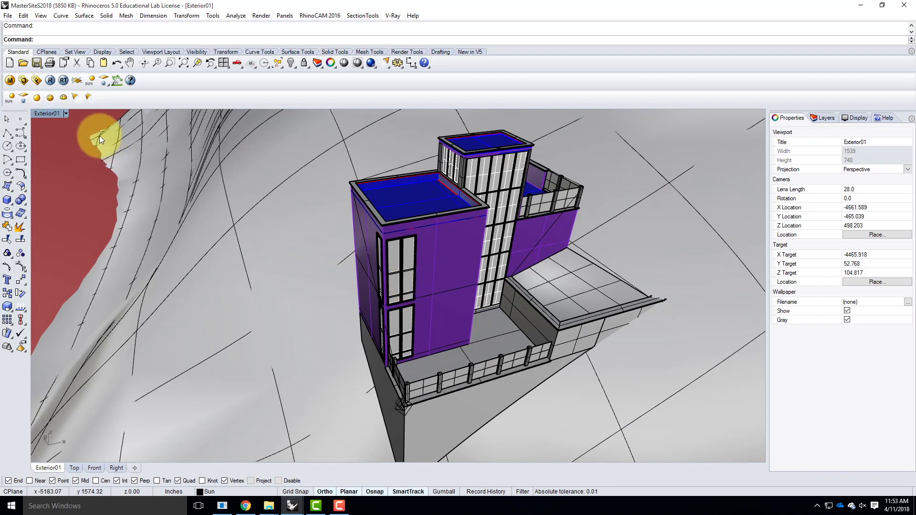
click(66, 114)
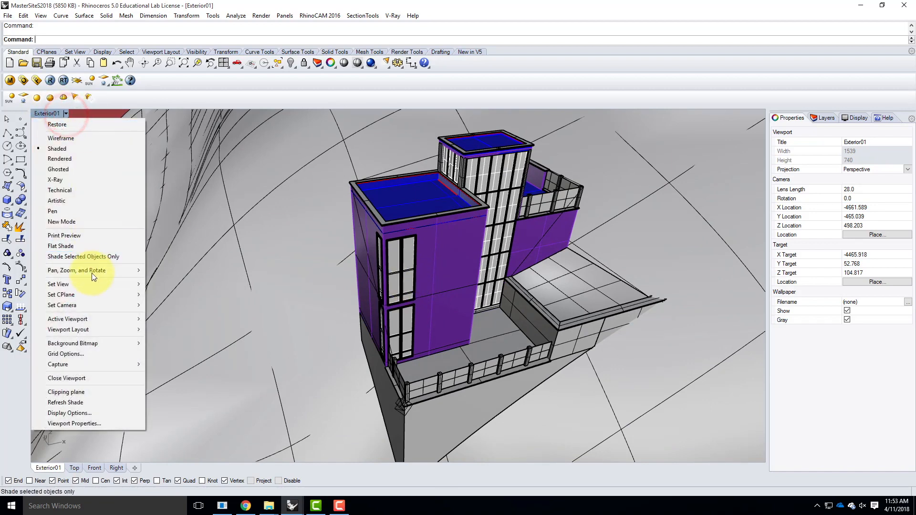
mouse_move(93, 285)
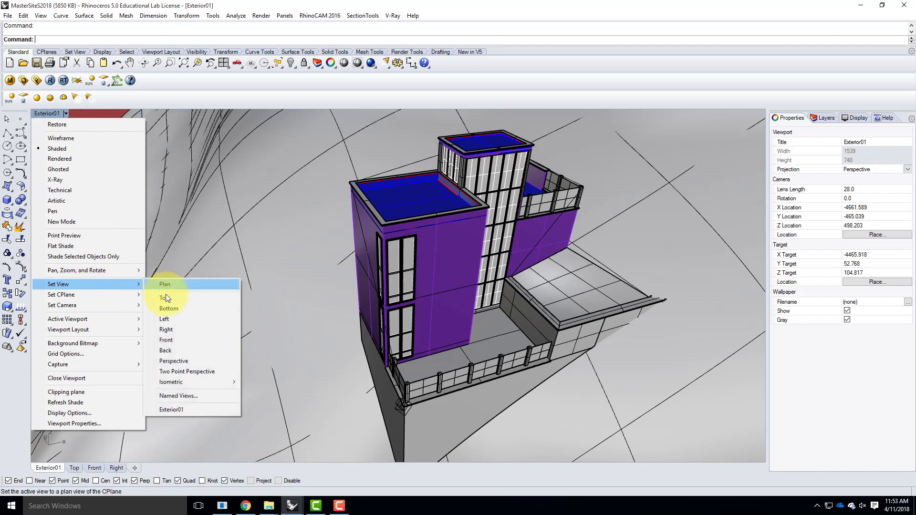
click(173, 411)
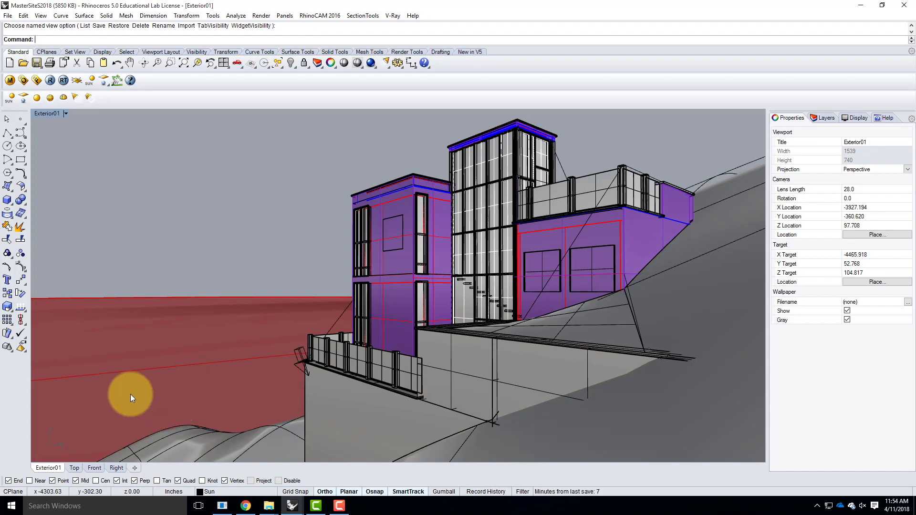
- Switch to Chrome, view the Landscape (By Popularity) page of the Rhino Blocks Library in the site's resources, and return to Rhino
click(254, 510)
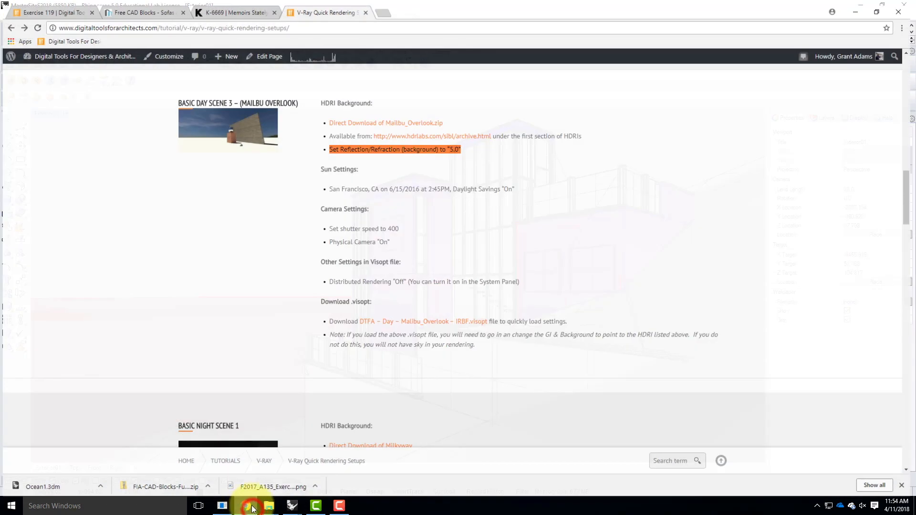
scroll(603, 367, up, 20)
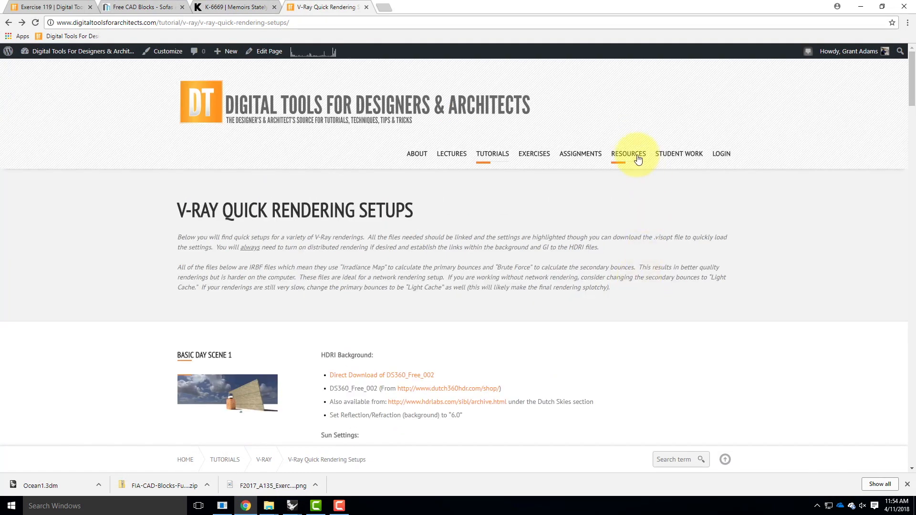
mouse_move(639, 159)
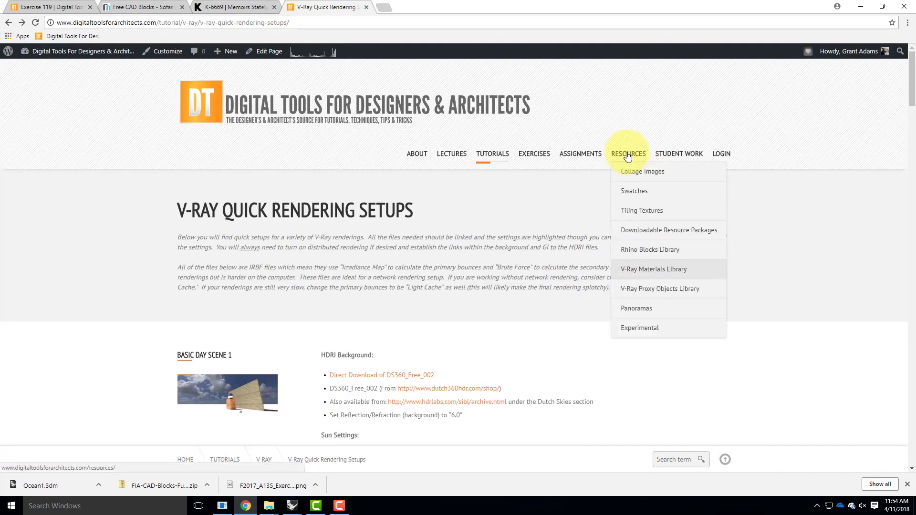
click(640, 251)
mouse_move(629, 155)
mouse_move(637, 249)
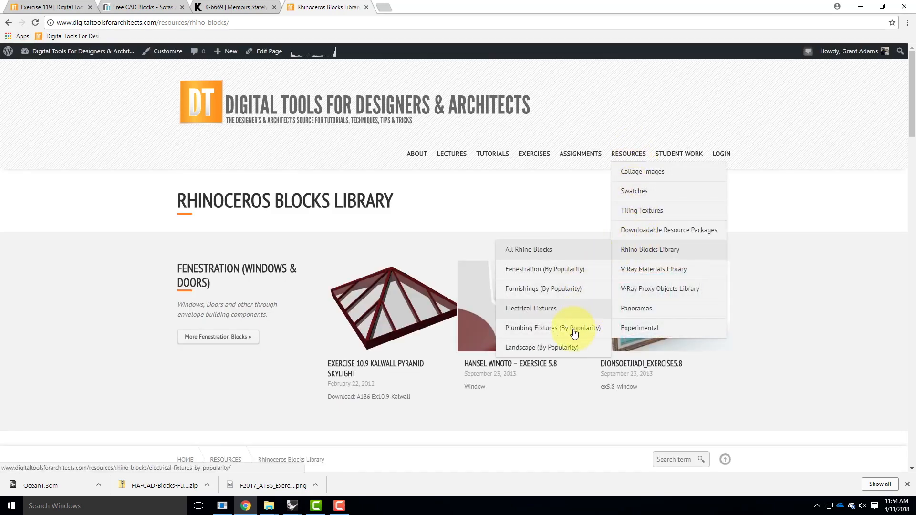
click(557, 347)
scroll(538, 253, down, 1)
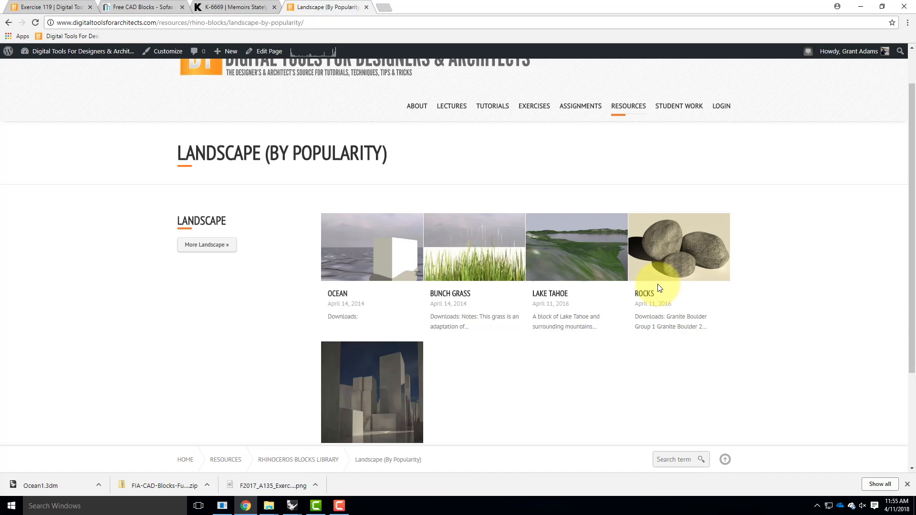
click(861, 6)
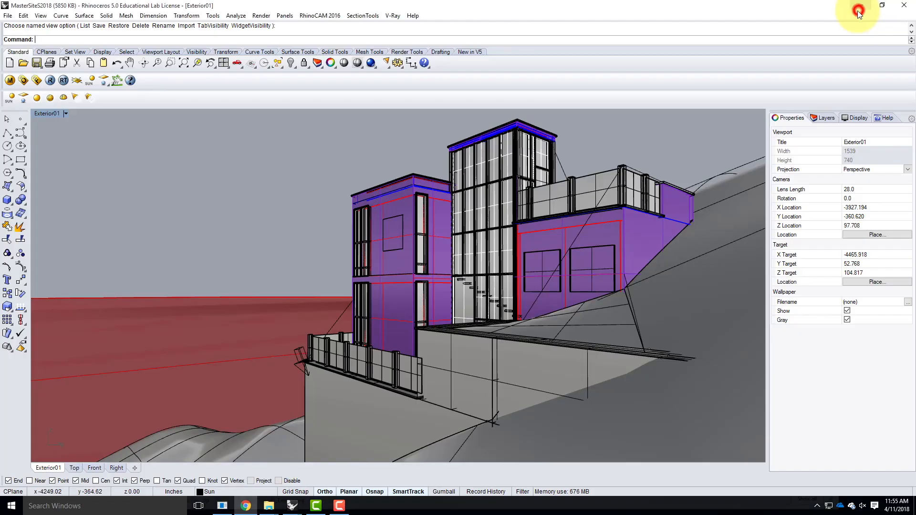
- Select the hillside terrain surface and start importing a material into the scene materials of the V-Ray material editor
click(730, 317)
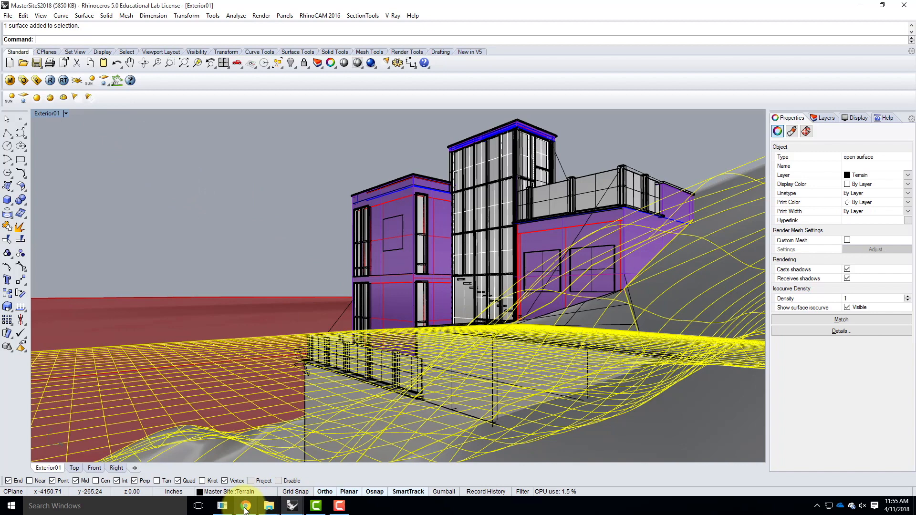
click(9, 80)
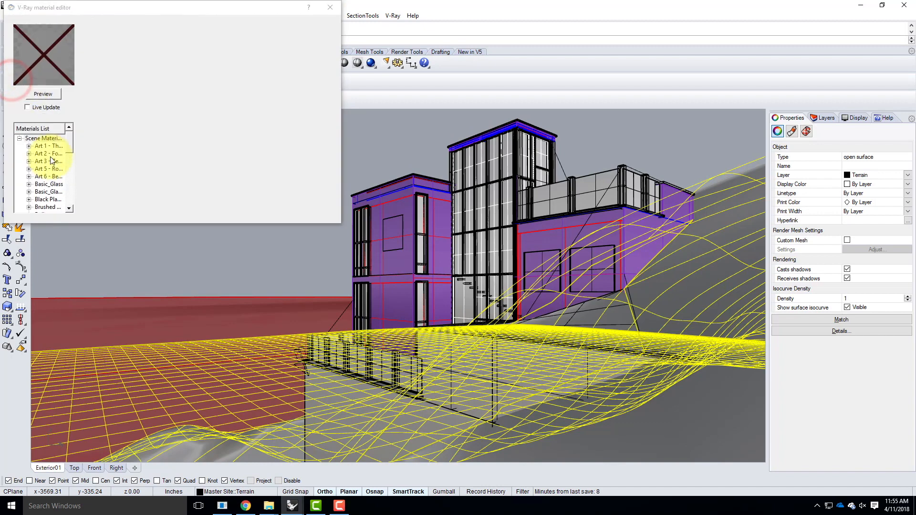
mouse_move(68, 142)
mouse_down()
mouse_move(68, 202)
mouse_move(67, 124)
mouse_up()
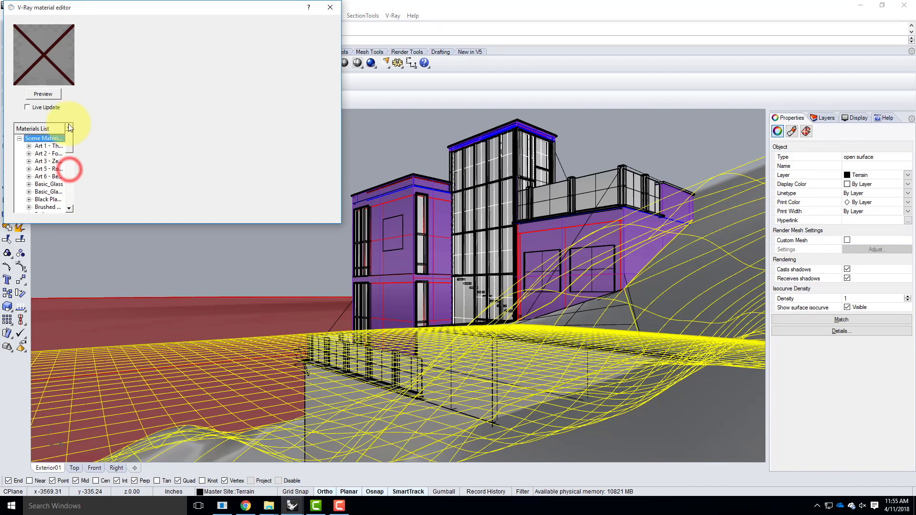
right_click(44, 138)
click(70, 155)
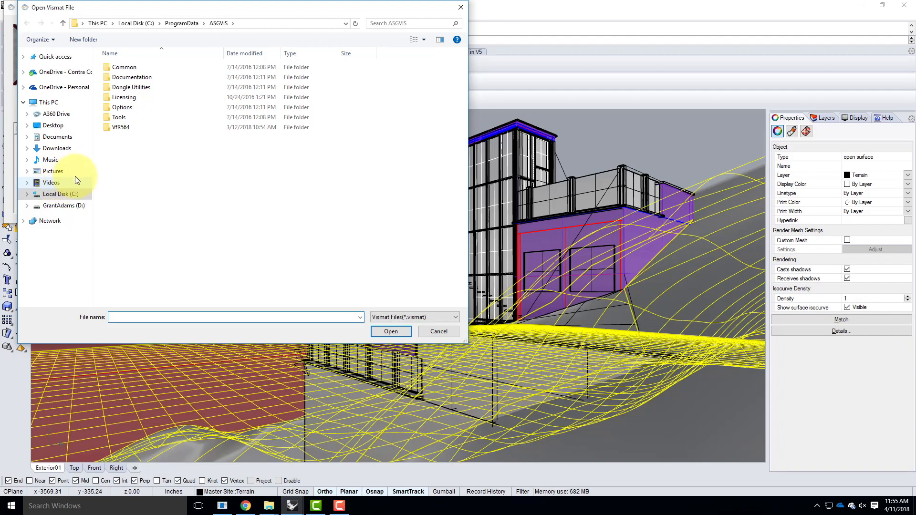
- Browse the college OneDrive to the folder Resources > V-Ray > V-Ray Materials > Landscape > Grass Materials
click(66, 73)
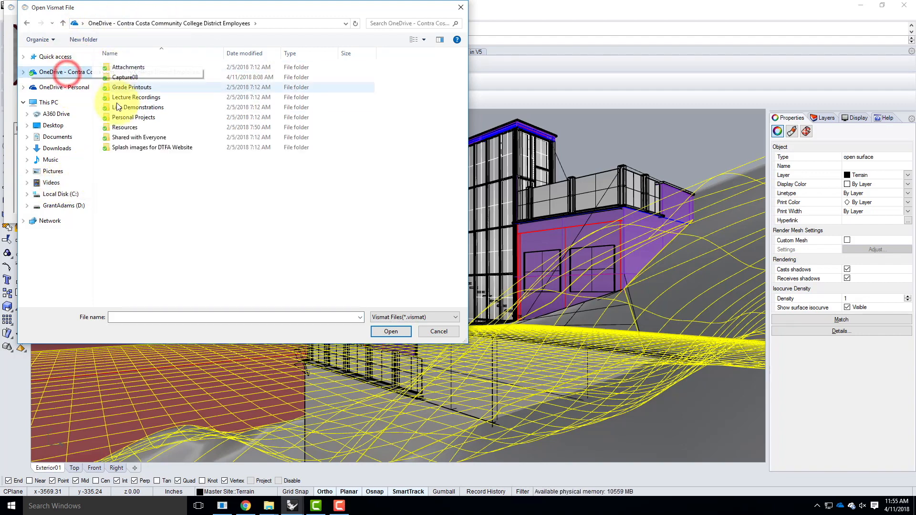
double_click(135, 128)
double_click(120, 177)
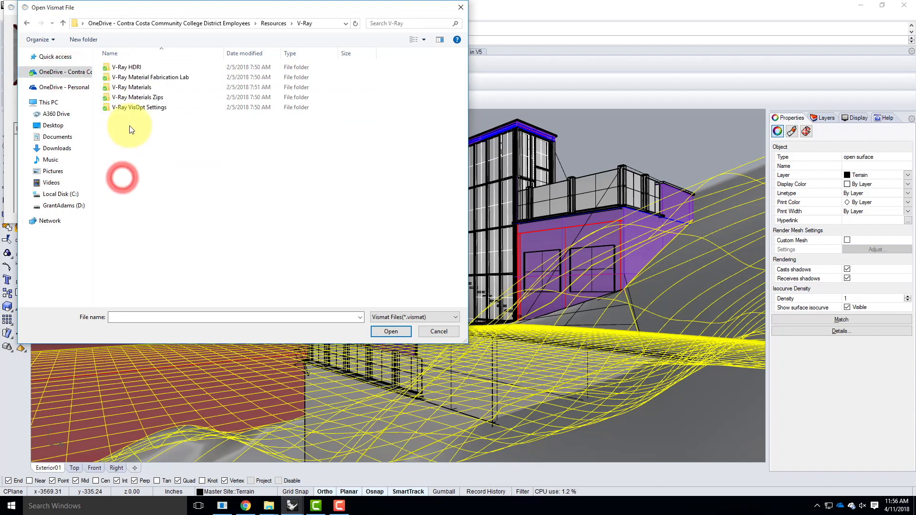
double_click(138, 91)
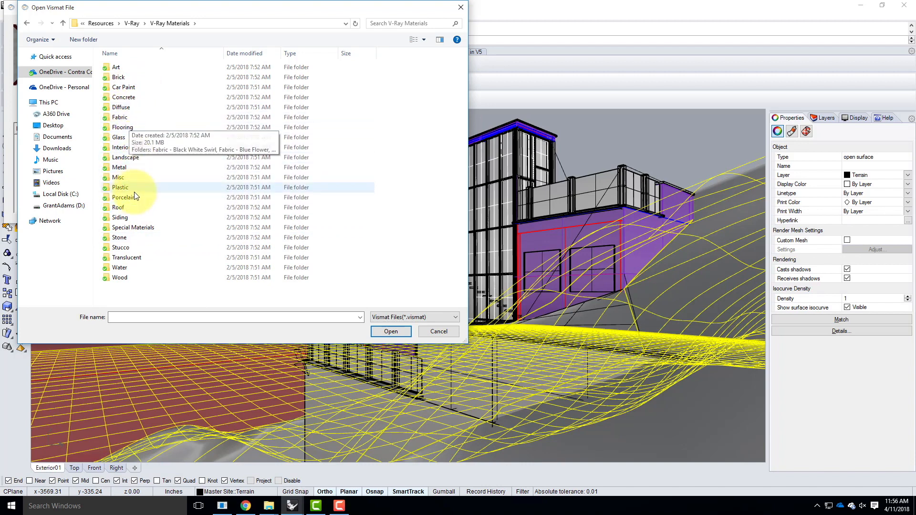
double_click(128, 159)
click(133, 120)
double_click(133, 118)
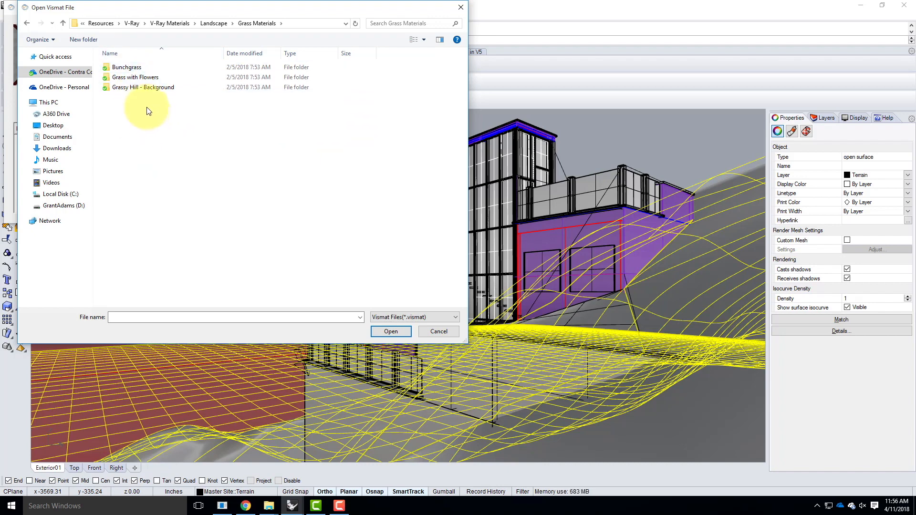
- Import the material from the Grassy Hill - Background folder and select it among the scene materials
click(143, 78)
click(148, 89)
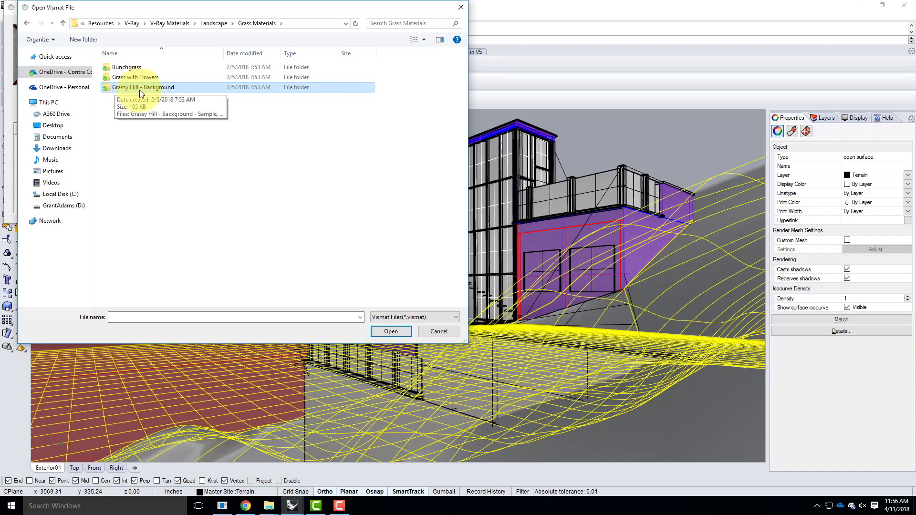
double_click(139, 89)
click(139, 70)
double_click(139, 69)
drag(71, 140, 78, 172)
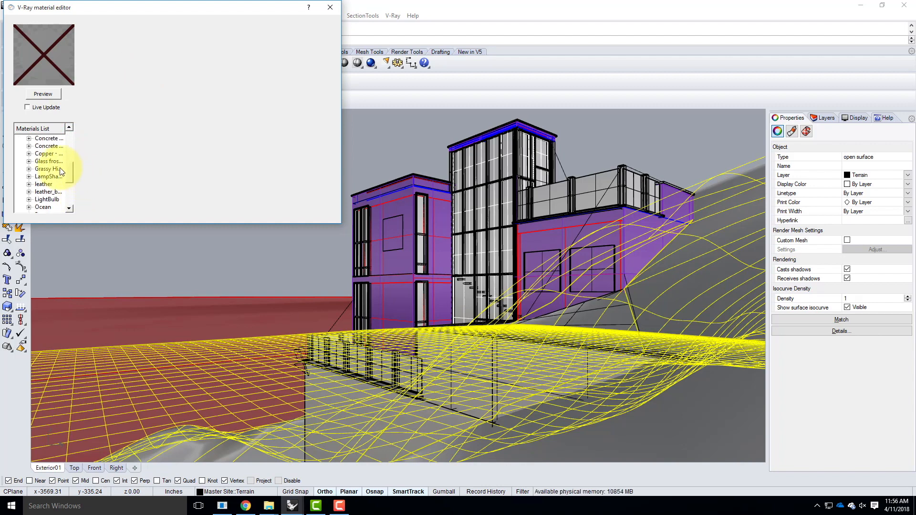
click(42, 170)
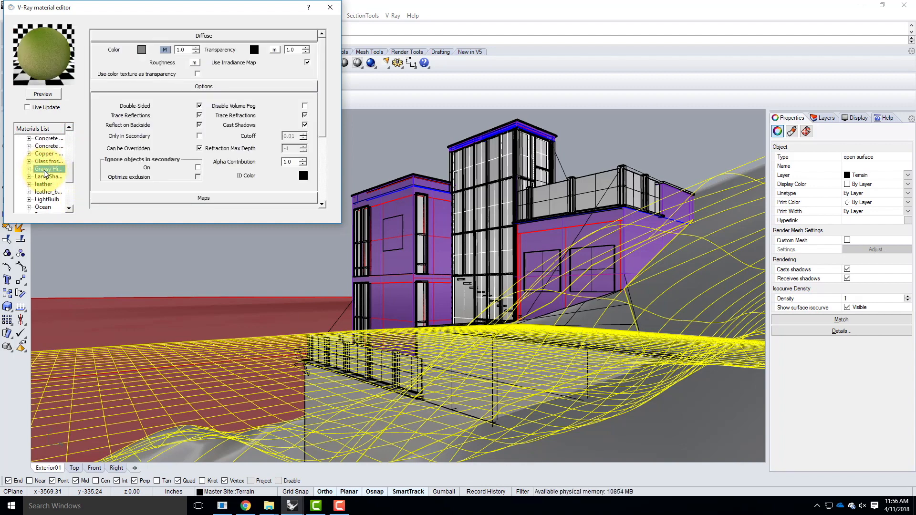
- Apply the Grassy Hill - Background material to the selected terrain and to the Terrain layer, and close the material editor
right_click(48, 170)
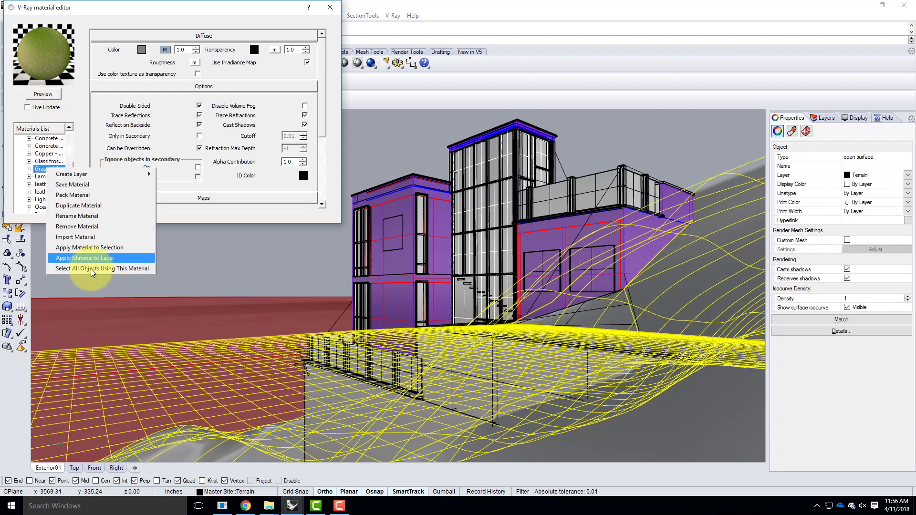
click(98, 247)
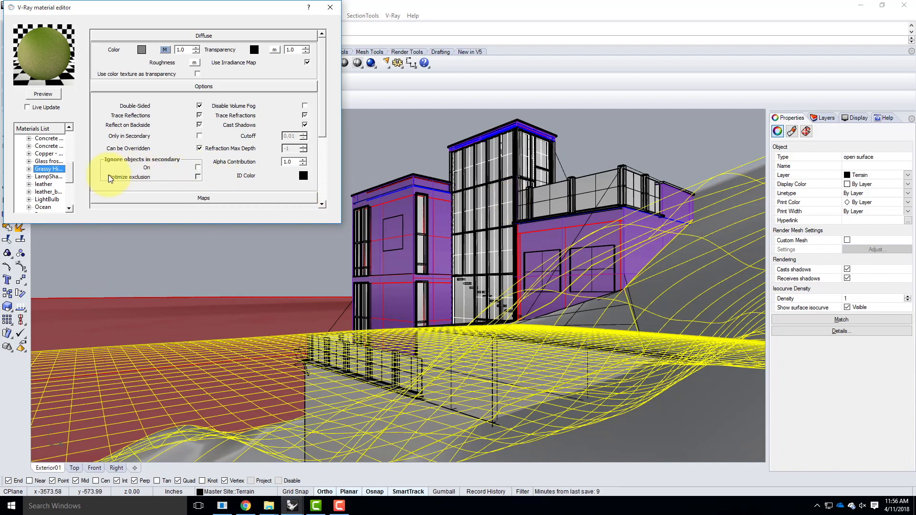
right_click(50, 169)
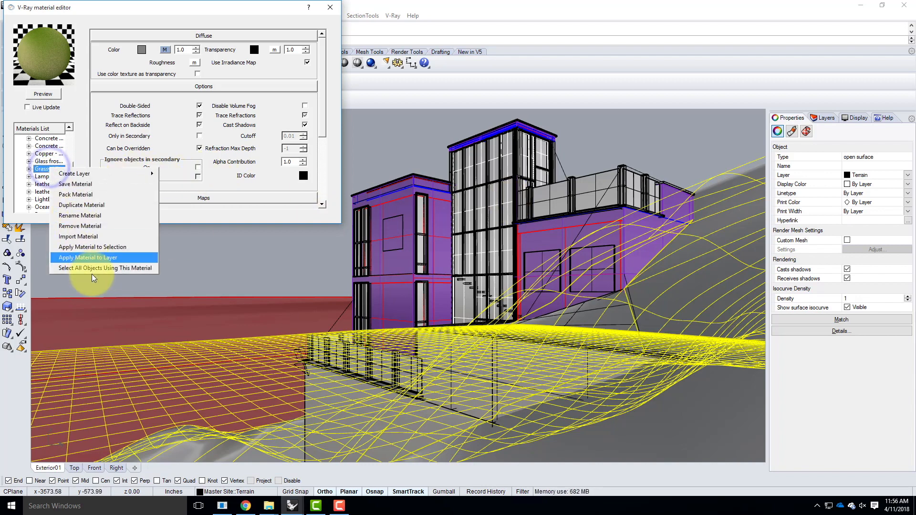
click(96, 257)
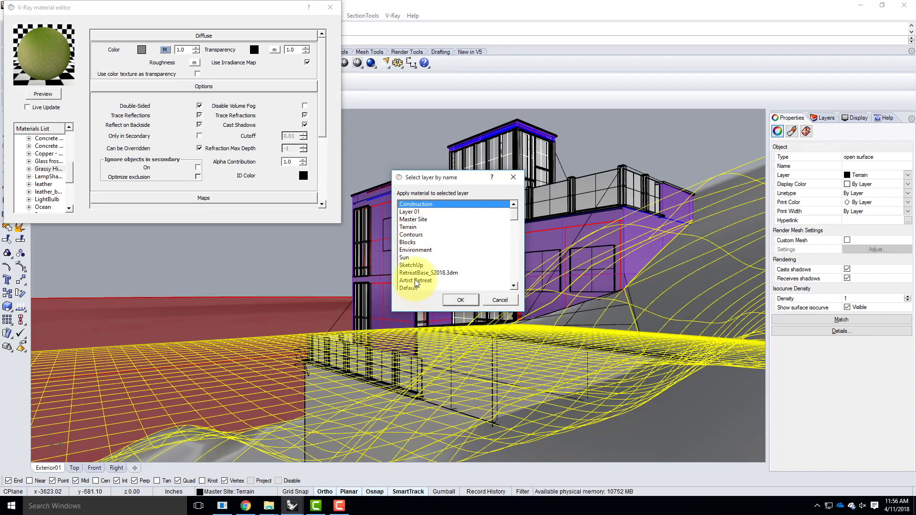
scroll(449, 241, down, 1)
click(409, 225)
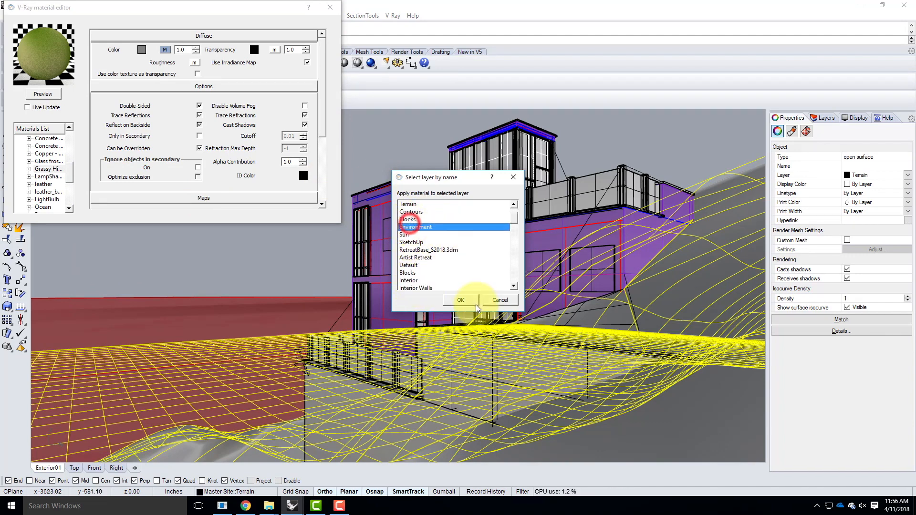
click(409, 204)
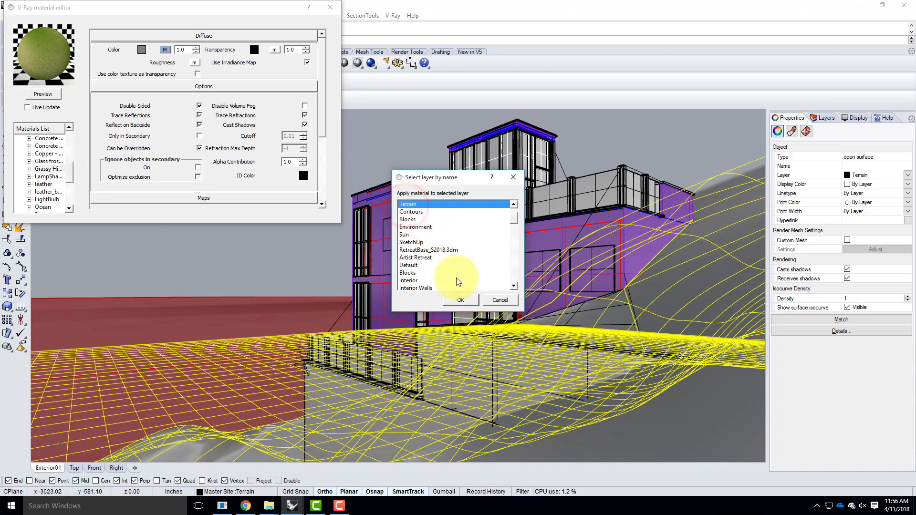
click(461, 300)
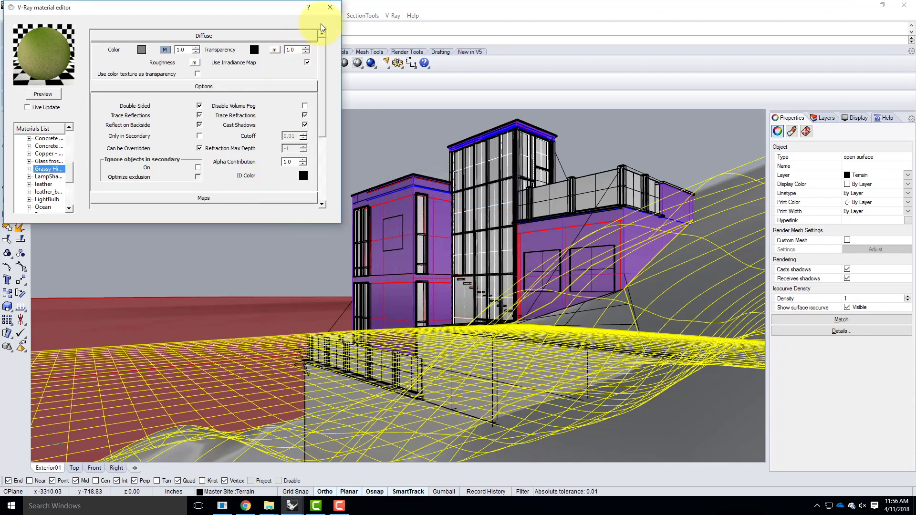
click(330, 8)
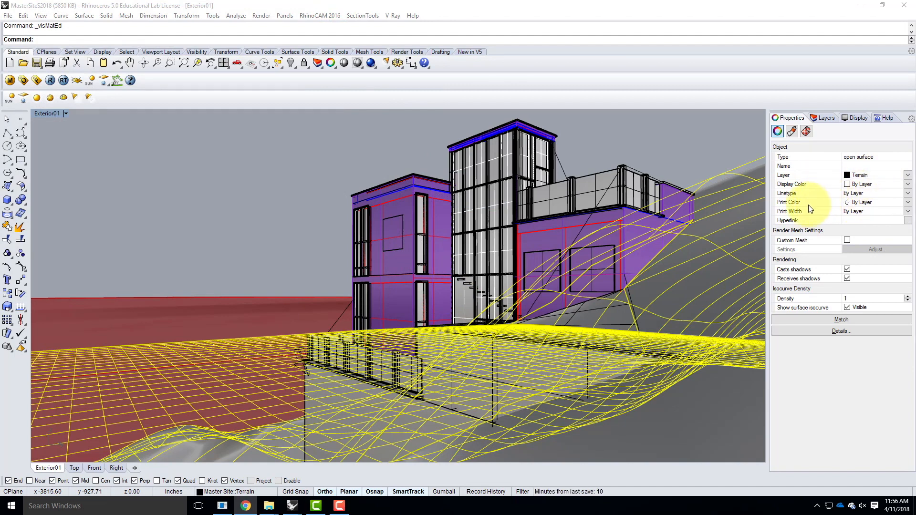
- Set the terrain surface's material assignment to Layer and deselect the surface
click(794, 131)
click(849, 144)
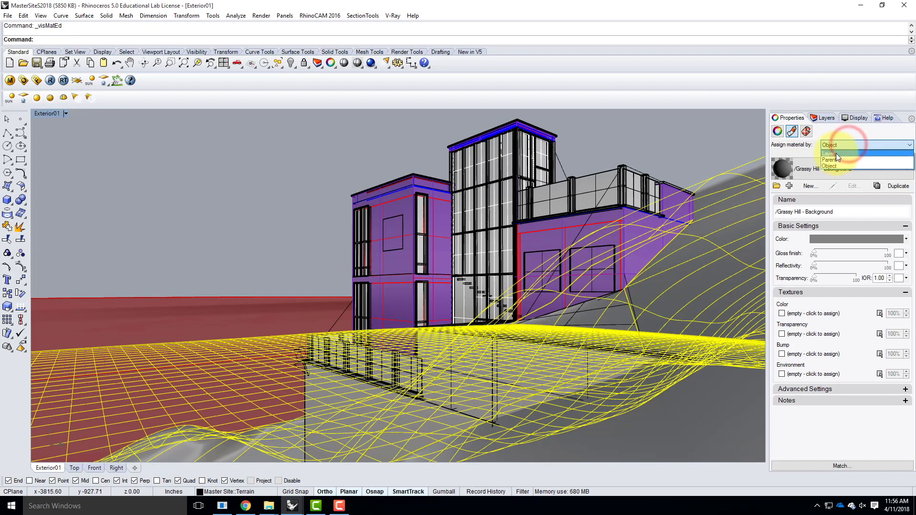
click(836, 154)
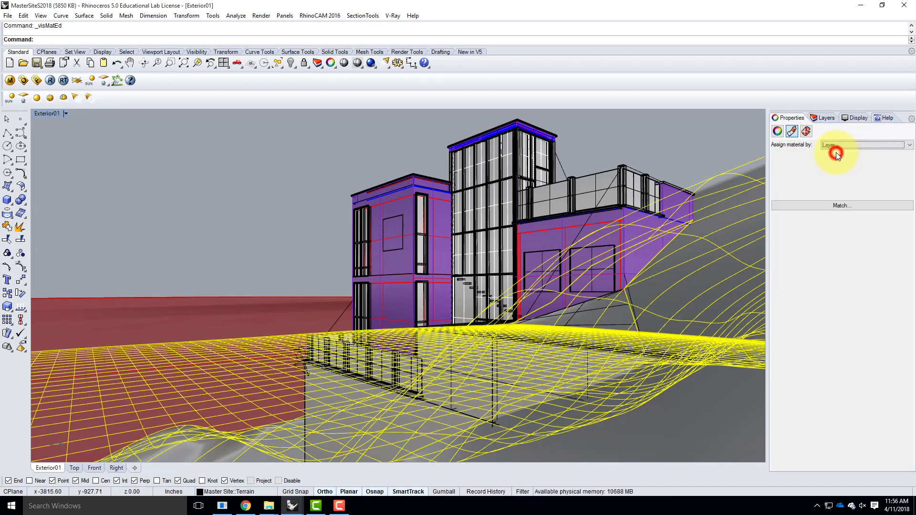
click(779, 131)
click(660, 135)
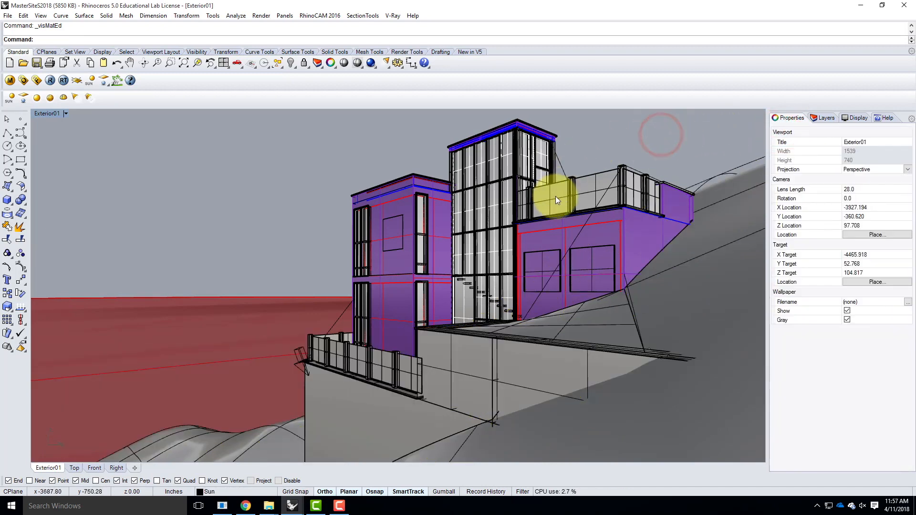
- Match the V-Ray output's image aspect ratio to the current view and lock the ratio again
click(22, 81)
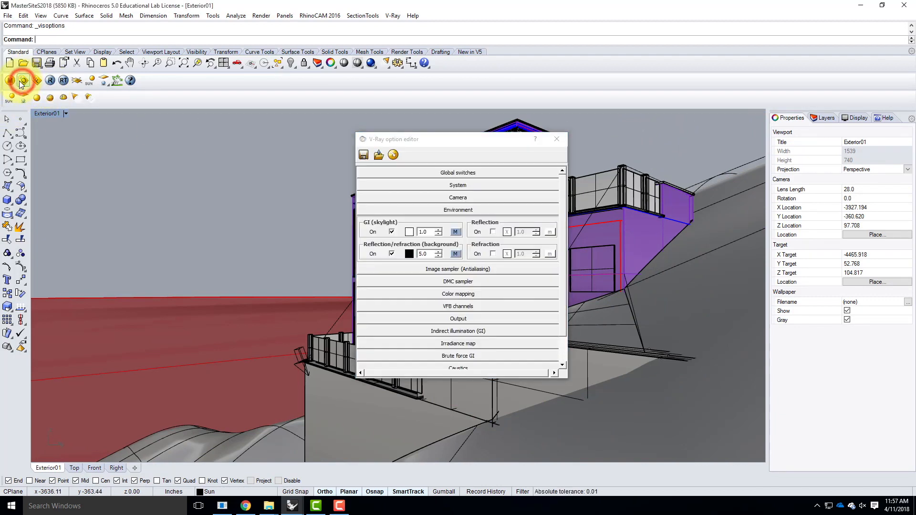
click(428, 209)
click(443, 273)
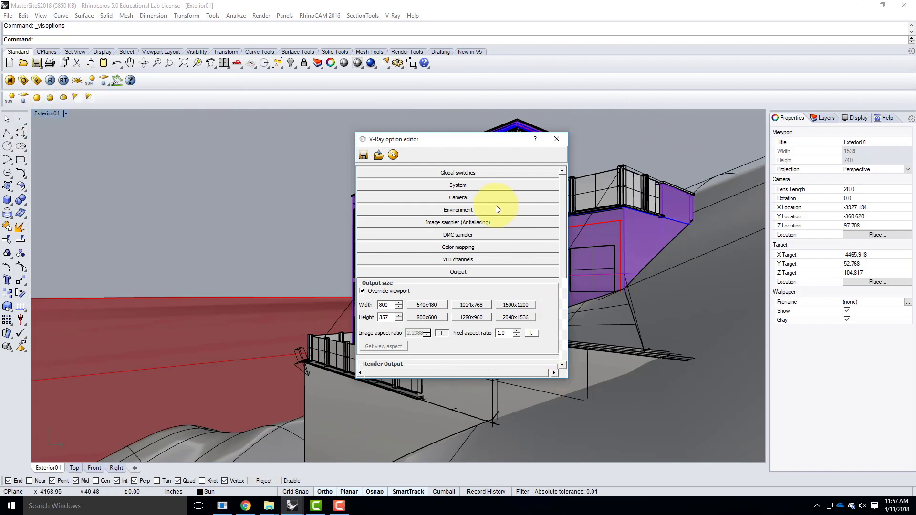
click(444, 333)
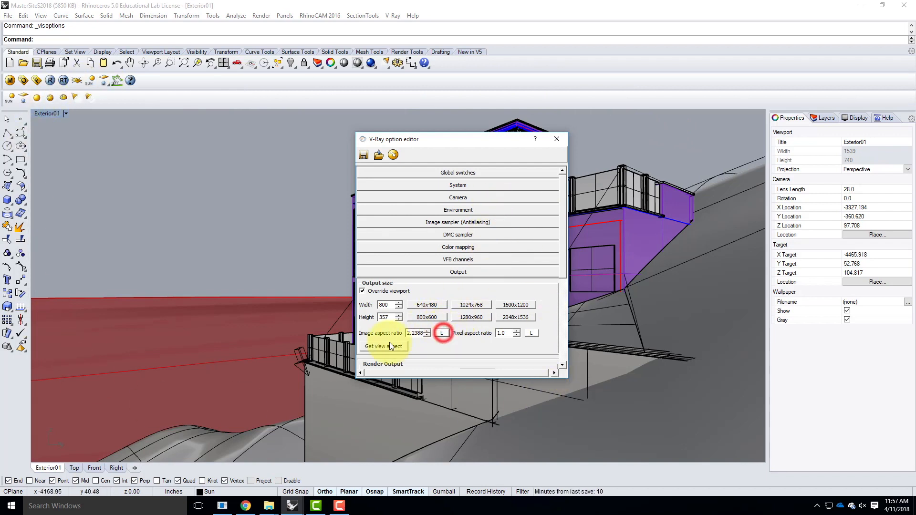
click(385, 347)
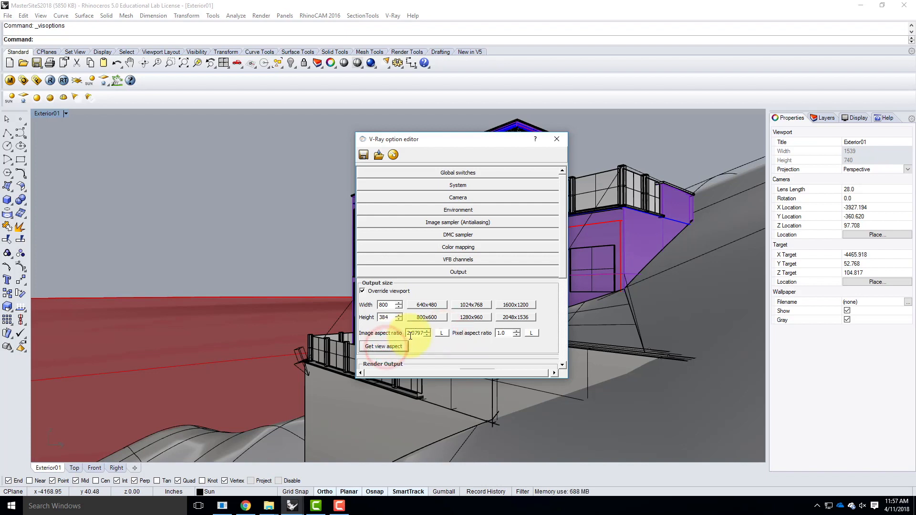
click(442, 333)
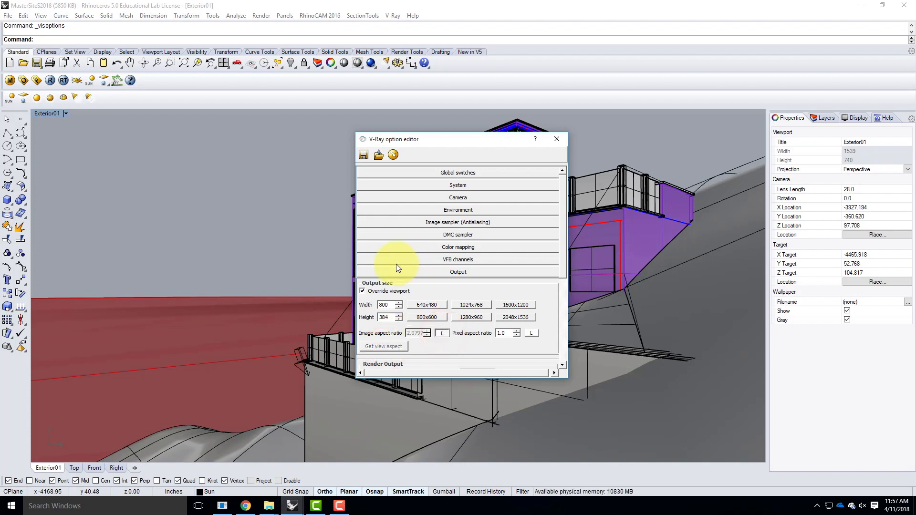
- Set the render output size to 311 wide by 150 high and close the V-Ray options
double_click(385, 318)
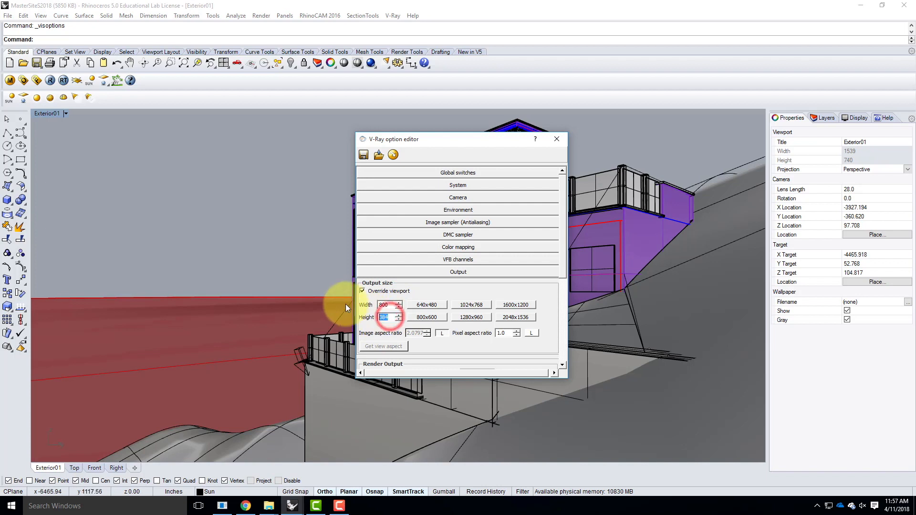
text(150)
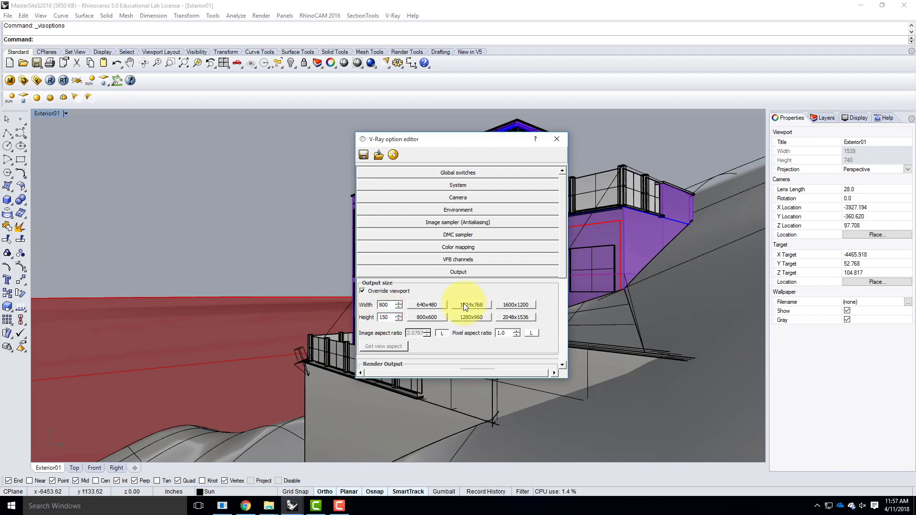
double_click(388, 302)
text(311)
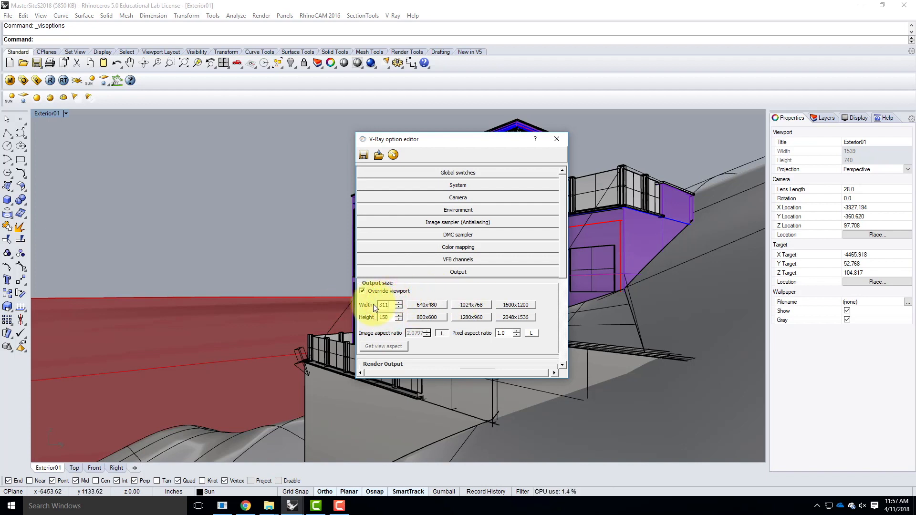
click(557, 139)
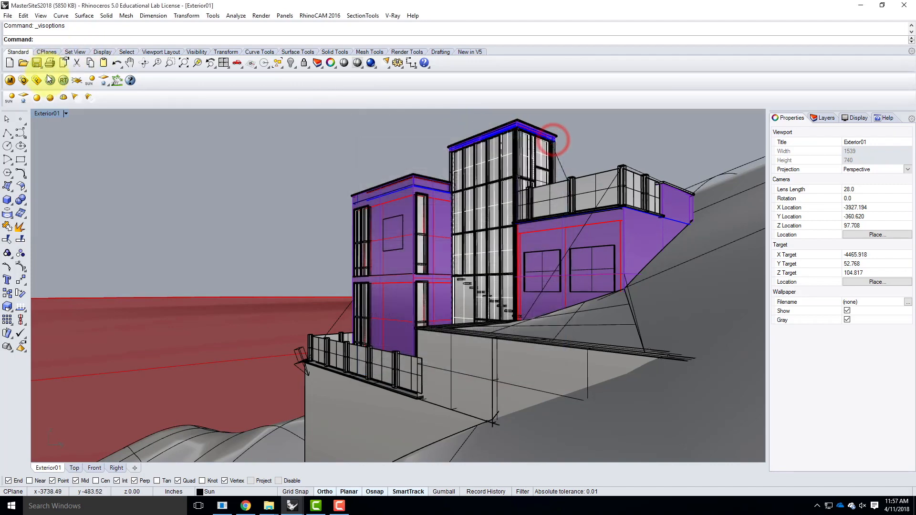
- Render the Exterior01 view with V-Ray and enlarge the frame buffer window to show the whole image
click(51, 80)
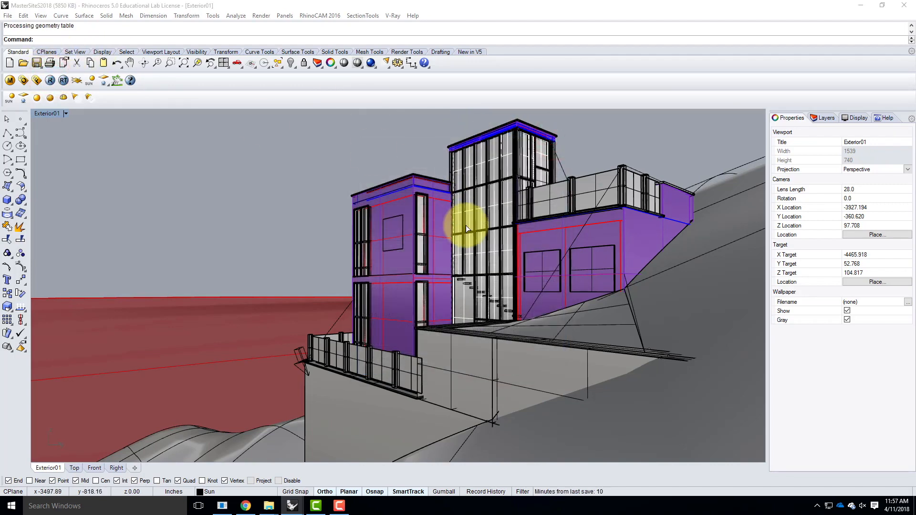
drag(462, 212, 369, 147)
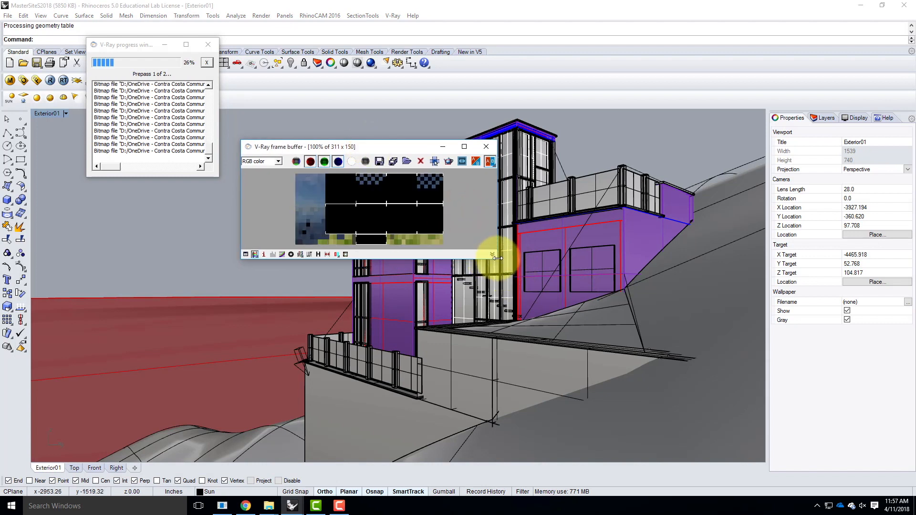
drag(497, 258, 619, 324)
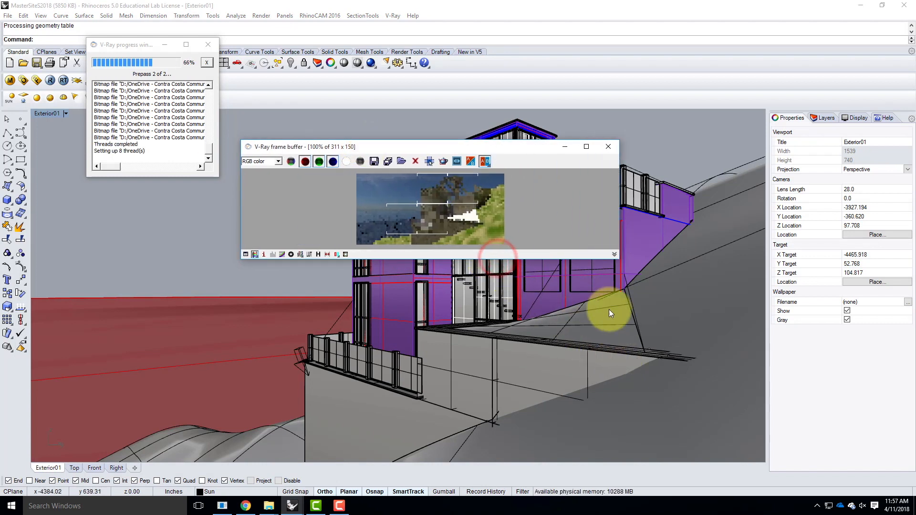
drag(557, 260, 557, 372)
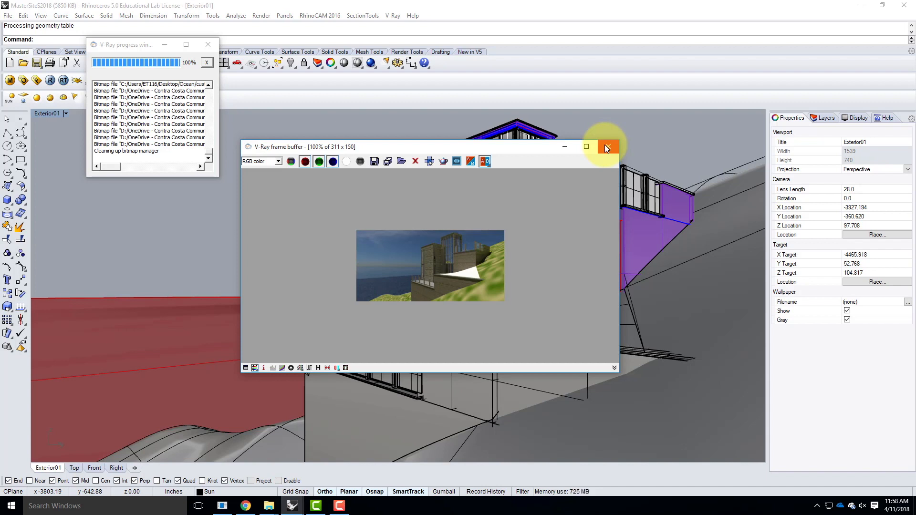
- Switch to RetreatBase_S2018 and draw a solid box near the terrace, setting its base corners and height freehand
click(293, 507)
click(254, 471)
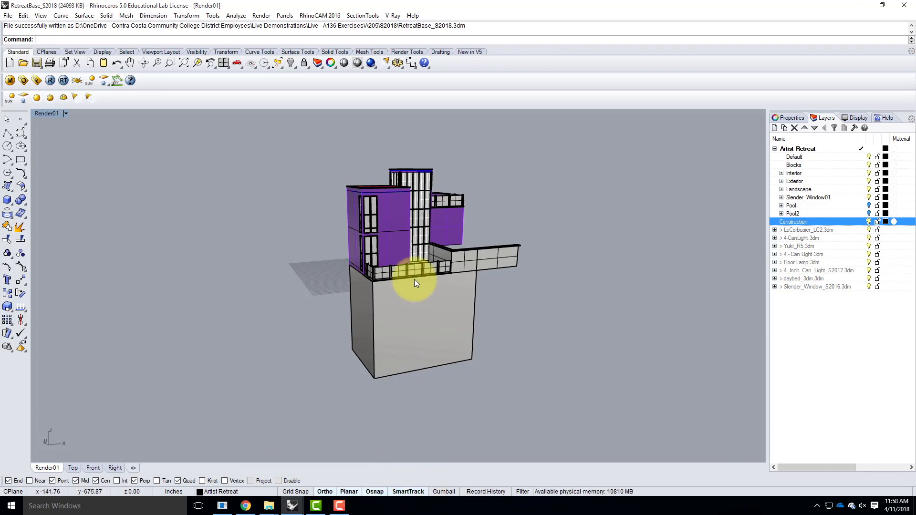
click(585, 277)
scroll(468, 214, up, 5)
scroll(467, 234, up, 2)
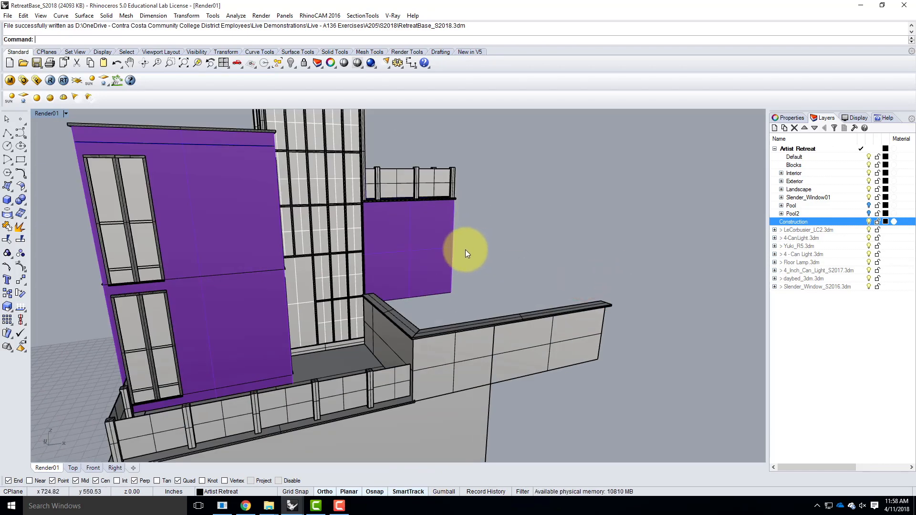
scroll(509, 260, down, 5)
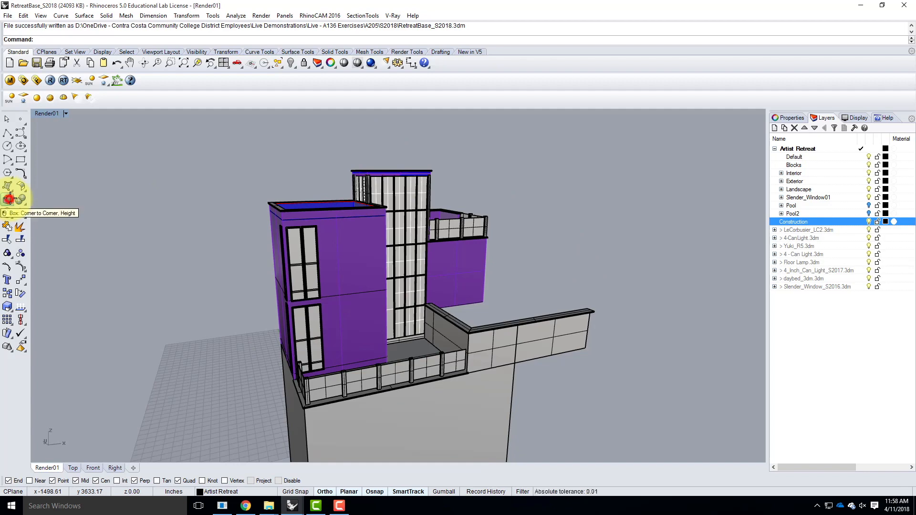
click(9, 203)
scroll(414, 369, up, 3)
scroll(409, 354, up, 3)
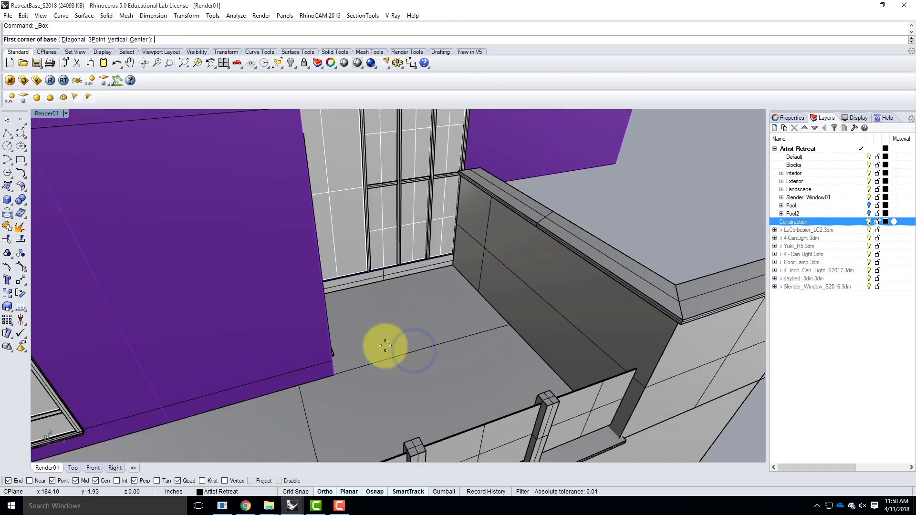
click(411, 338)
click(467, 383)
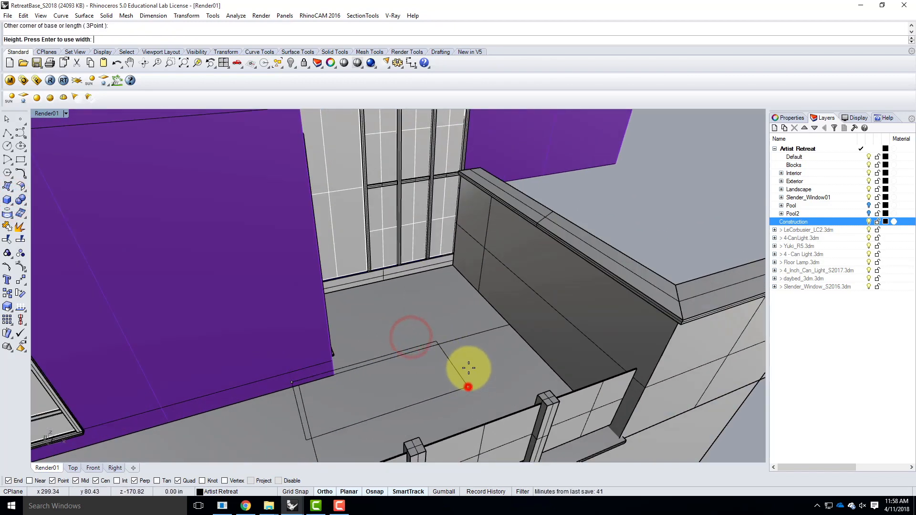
click(468, 343)
- Move the new box vertically up to the terrace between the railing and the parapet wall, and deselect it
right_drag(493, 361, 423, 291)
scroll(423, 290, down, 10)
right_drag(531, 339, 454, 374)
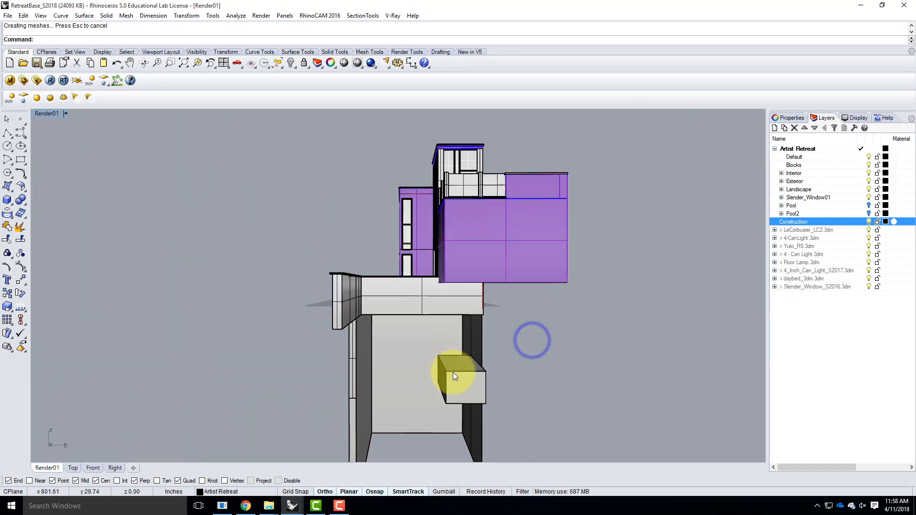
click(458, 385)
text(m)
key(Return)
text(v)
key(Return)
right_drag(582, 374, 661, 393)
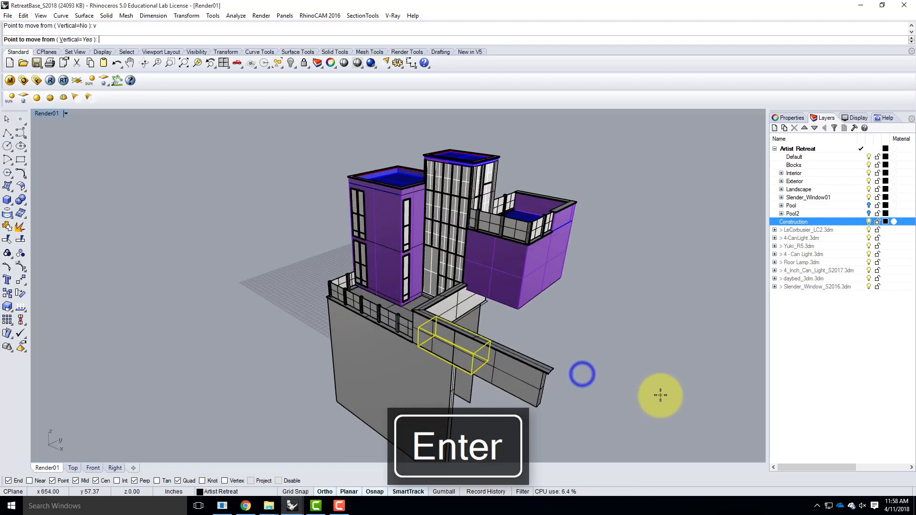
click(661, 395)
click(659, 293)
right_drag(548, 290, 688, 275)
right_click(694, 273)
click(669, 268)
key(Escape)
key(Escape)
right_drag(675, 311, 646, 350)
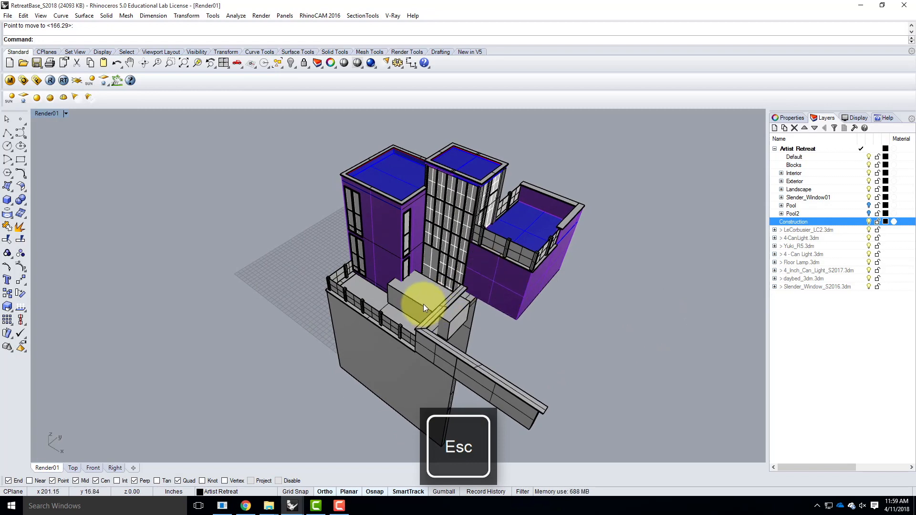
- Save the RetreatBase_S2018 file and switch back to the MasterSiteS2018 model
click(7, 15)
click(15, 69)
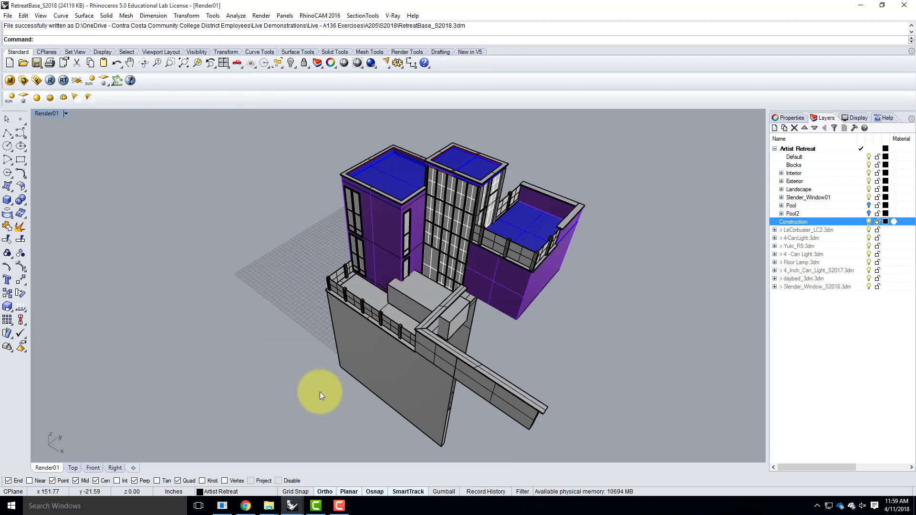
click(293, 506)
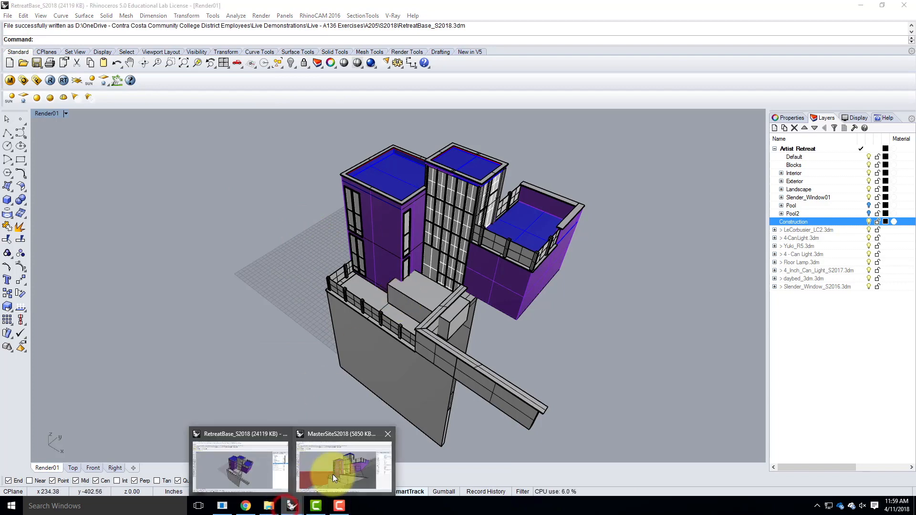
click(333, 475)
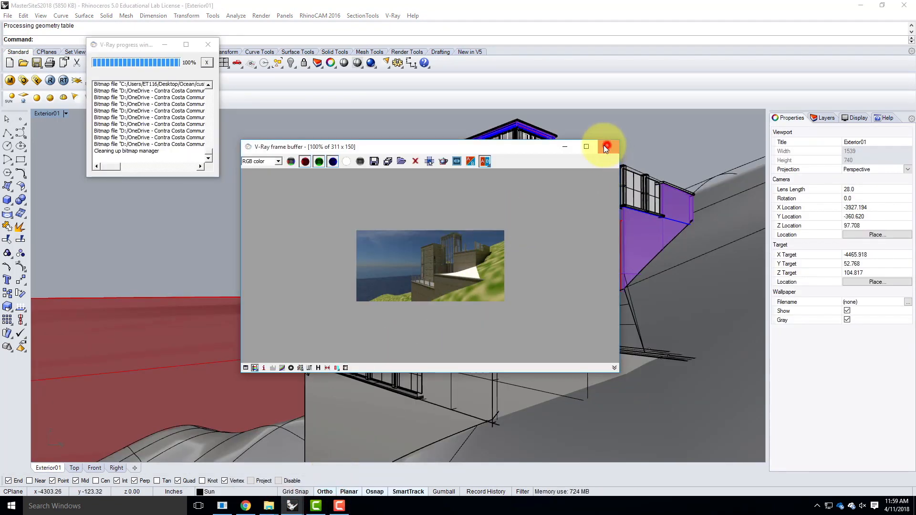
- Close the V-Ray frame buffer and the V-Ray progress window
click(606, 147)
click(207, 44)
right_drag(240, 248, 500, 363)
- Update the linked RetreatBase_S2018 block in the Block Manager, replacing all existing duplicate materials, and close the manager
click(25, 15)
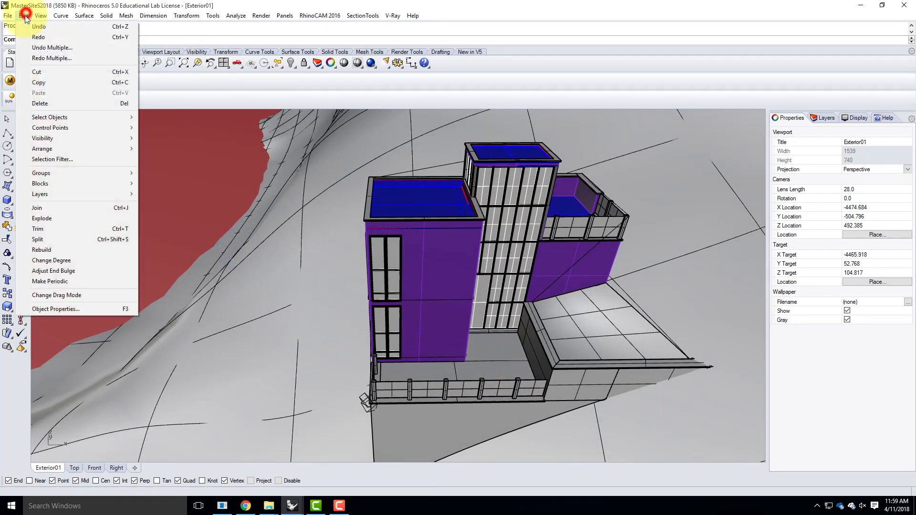
mouse_move(44, 185)
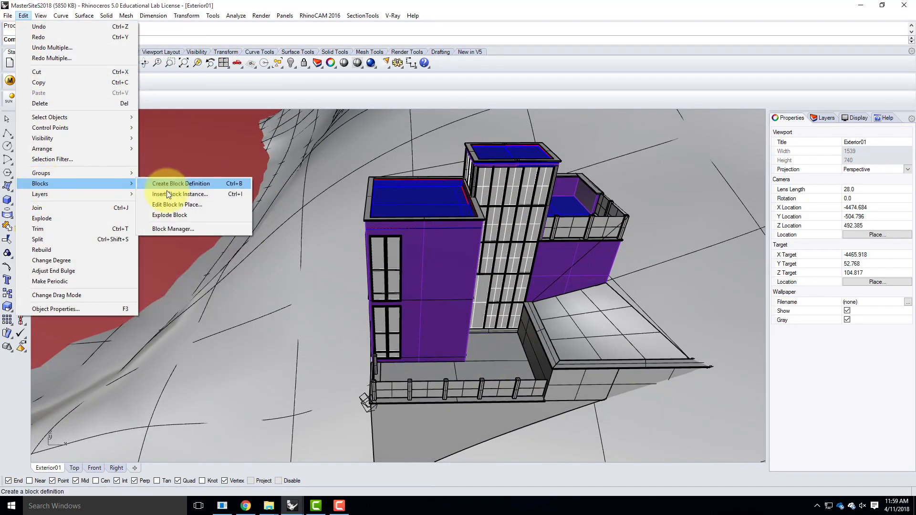
click(173, 229)
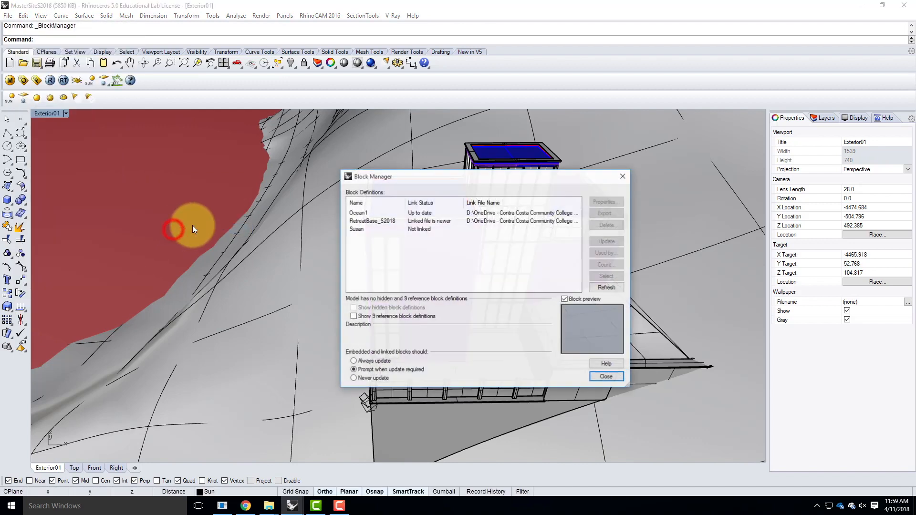
click(372, 223)
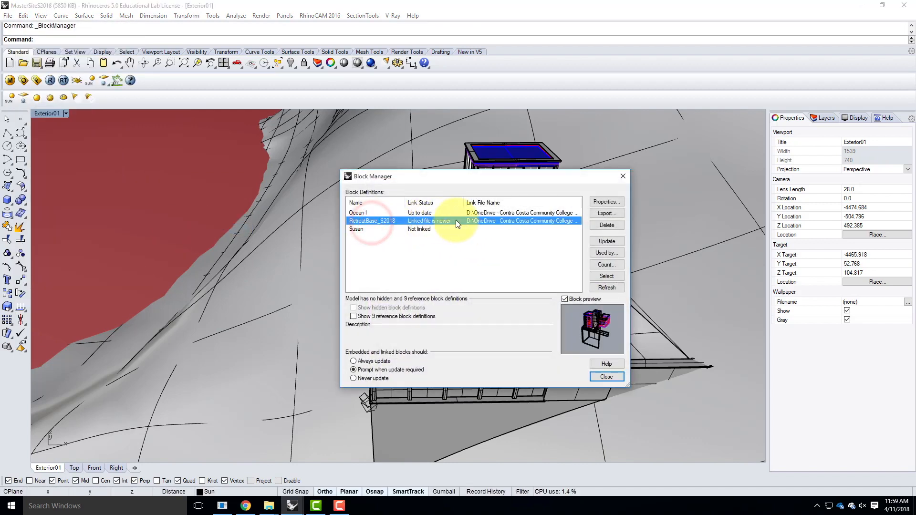
click(611, 242)
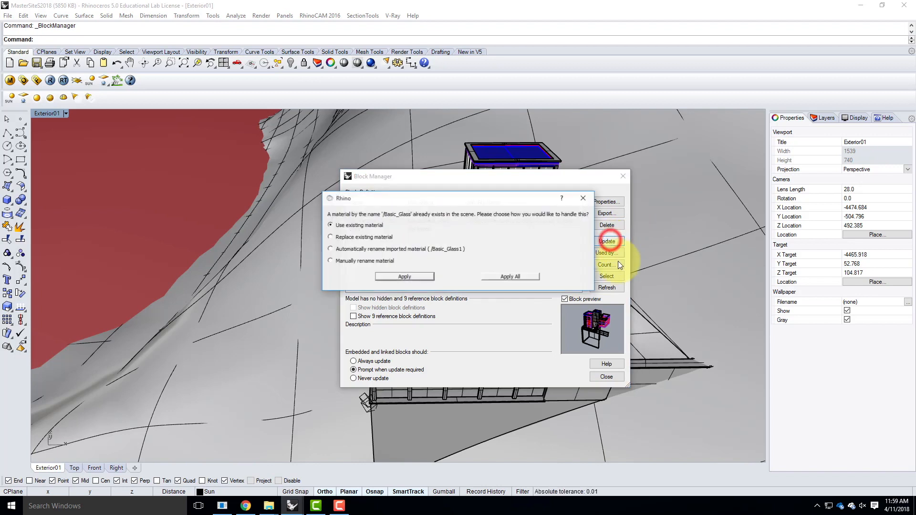
click(350, 237)
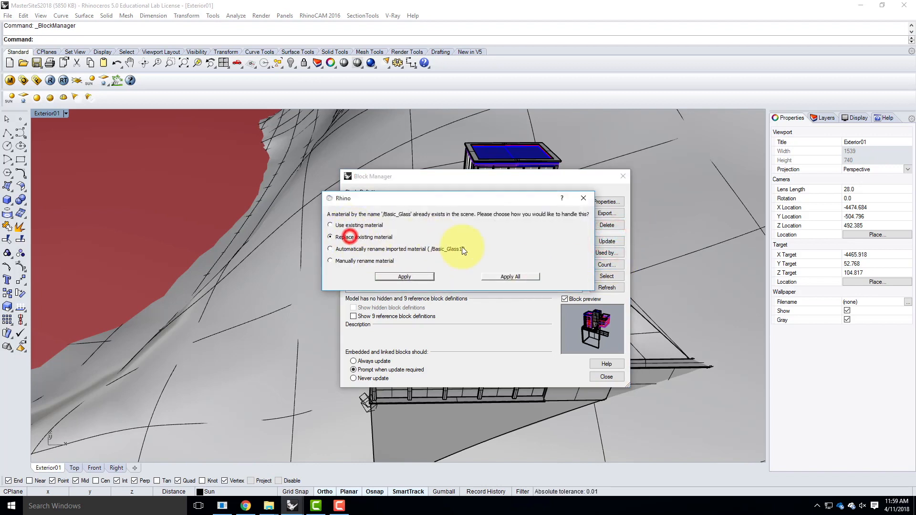
click(510, 277)
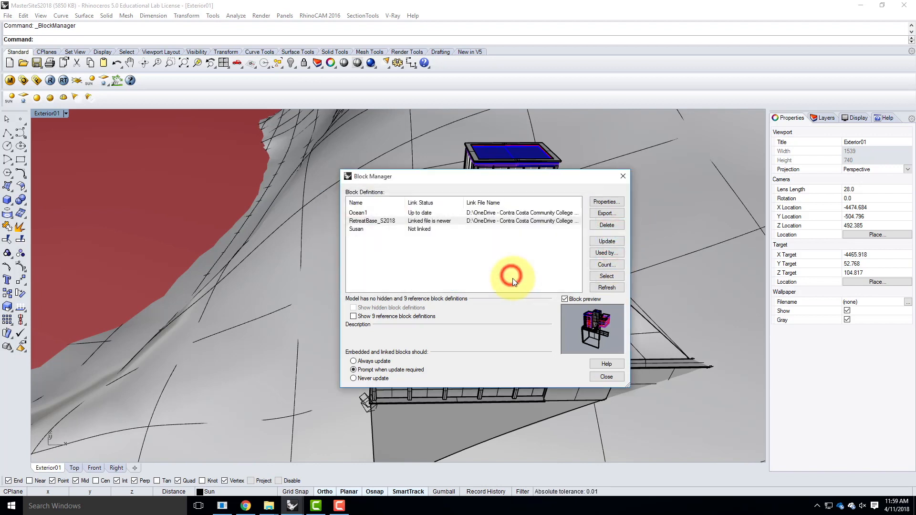
click(608, 377)
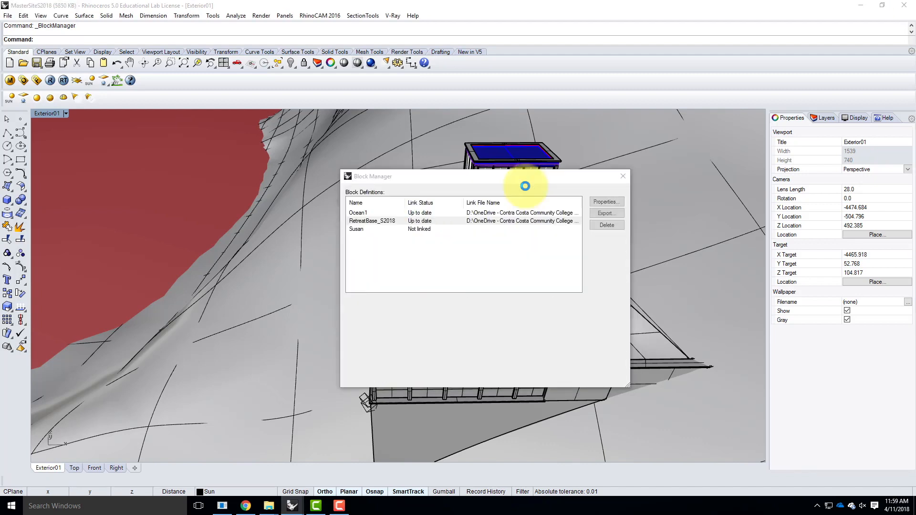
click(524, 306)
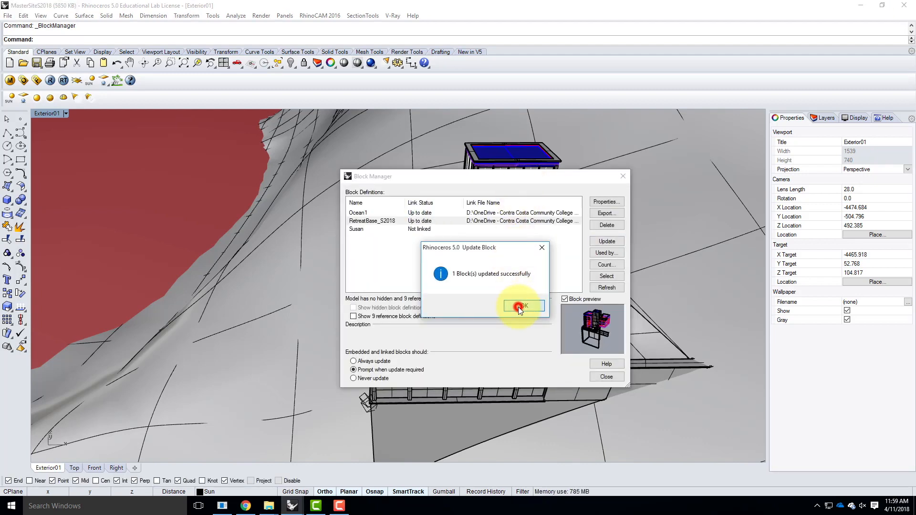
click(623, 178)
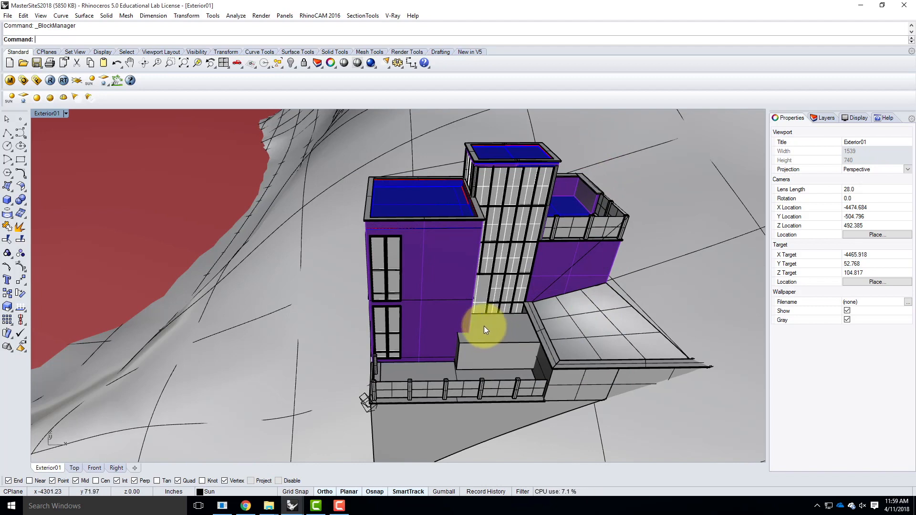
- Compare the terrace box in RetreatBase_S2018 with the updated linked block in MasterSiteS2018
click(296, 508)
click(231, 473)
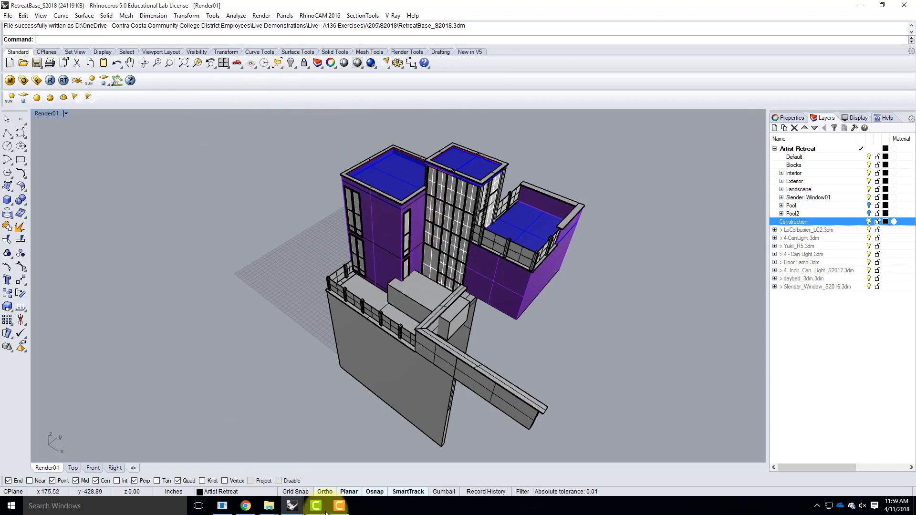
mouse_move(294, 508)
click(362, 480)
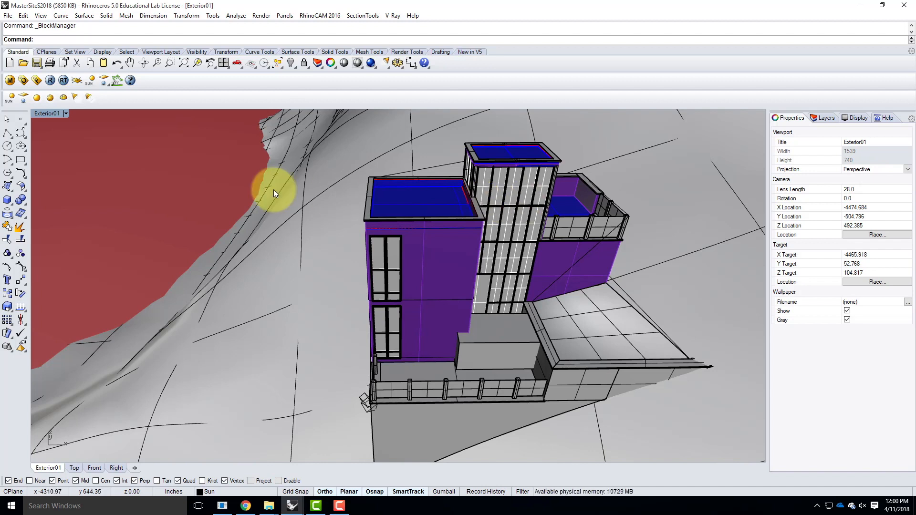
mouse_move(285, 508)
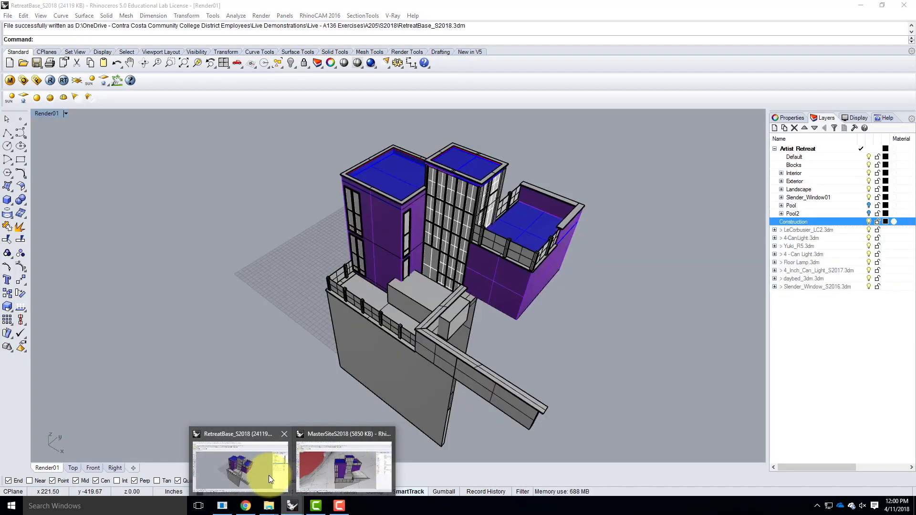
click(261, 472)
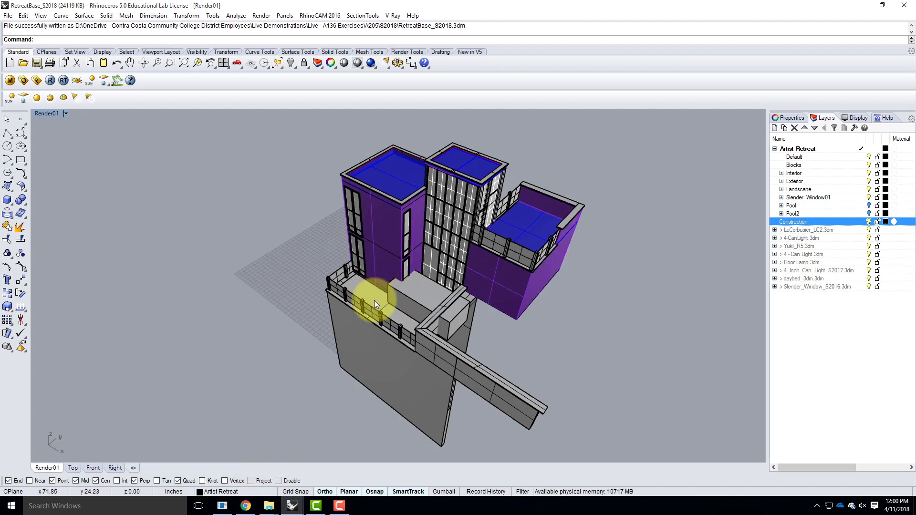
click(293, 507)
click(334, 461)
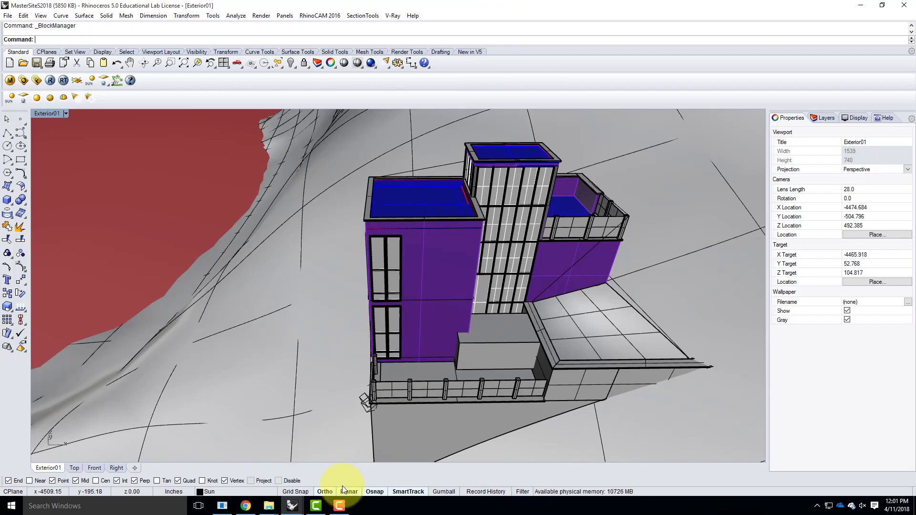
click(339, 507)
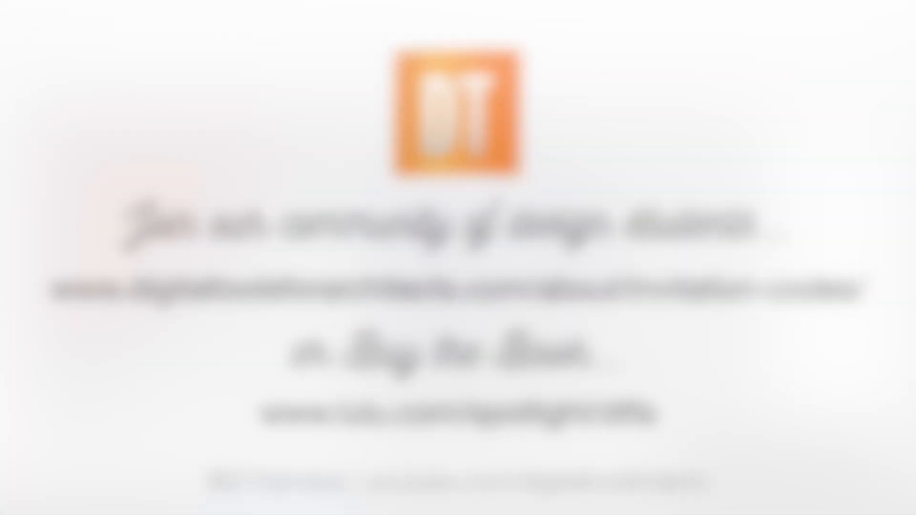